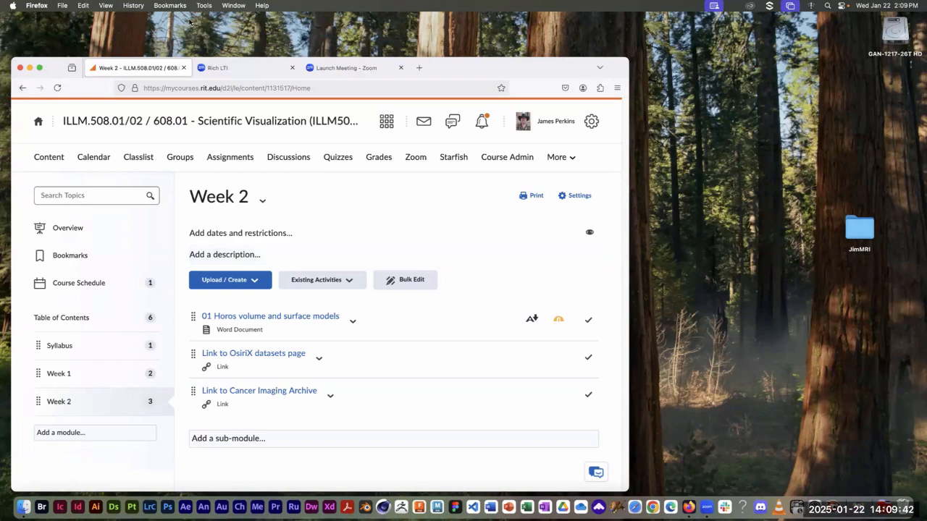
- Connect to the server smb://cad-files.main.ad.rit.edu/courses as a registered user, entering the account password
{"action": "left_click", "coordinate": [307, 39]}
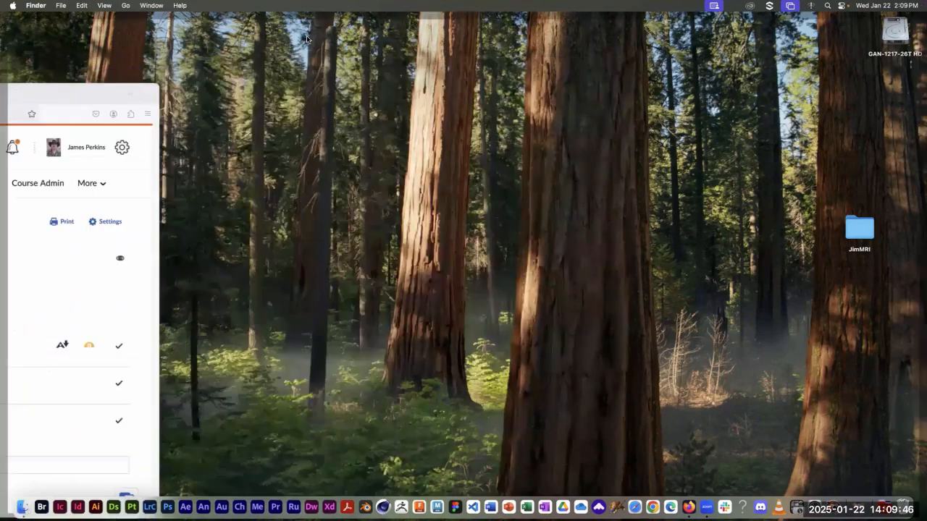
{"action": "left_click", "coordinate": [126, 6]}
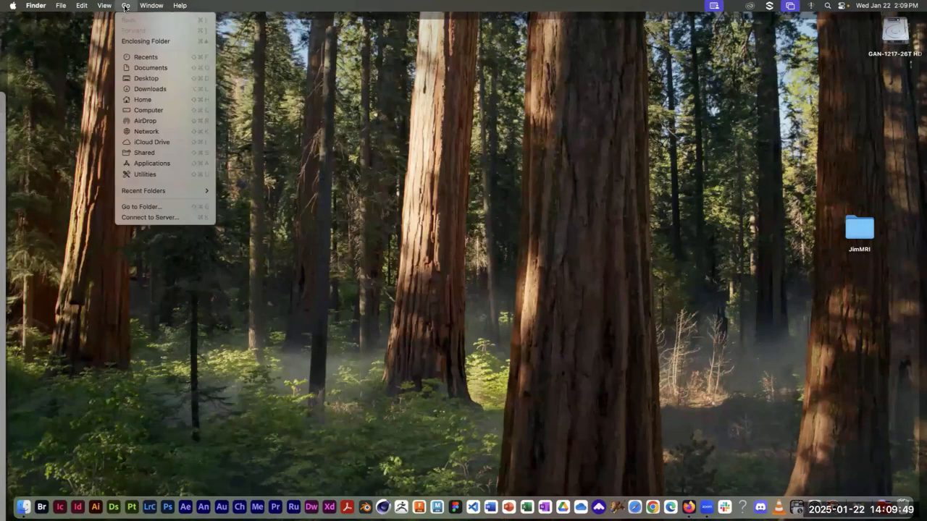
{"action": "left_click", "coordinate": [152, 217]}
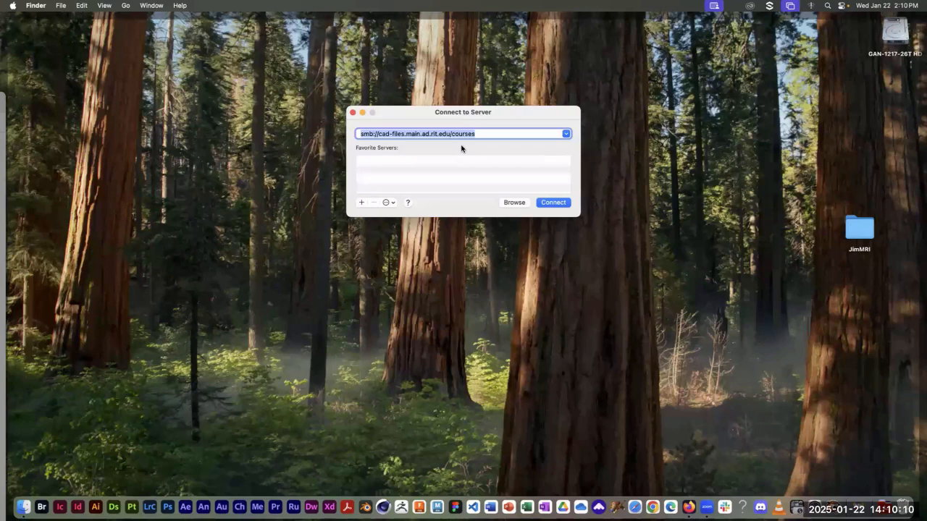
{"action": "left_click", "coordinate": [553, 202]}
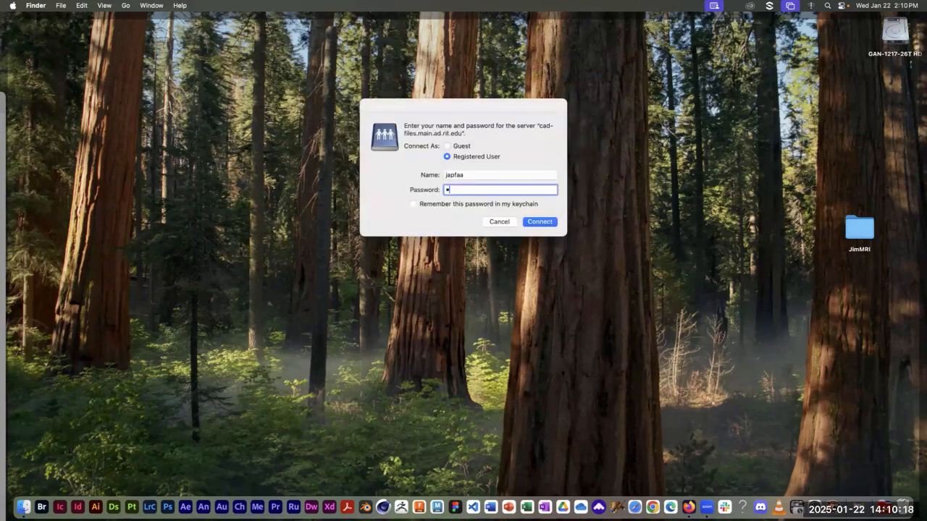
{"action": "type", "text": "••••••••••••••••••••"}
{"action": "key", "text": "Return"}
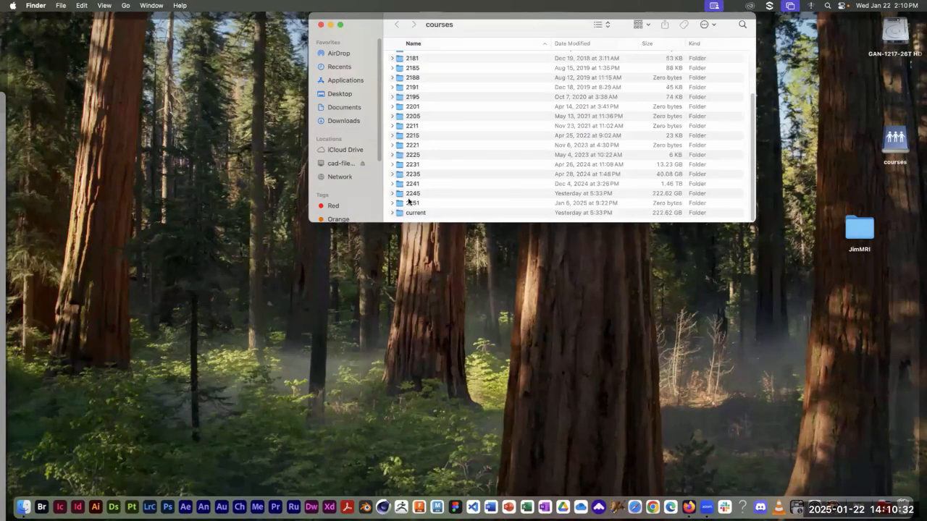
- Open the public folder of ILLM-508-01, inside the instructor's folder under current on the courses share
{"action": "double_click", "coordinate": [414, 214]}
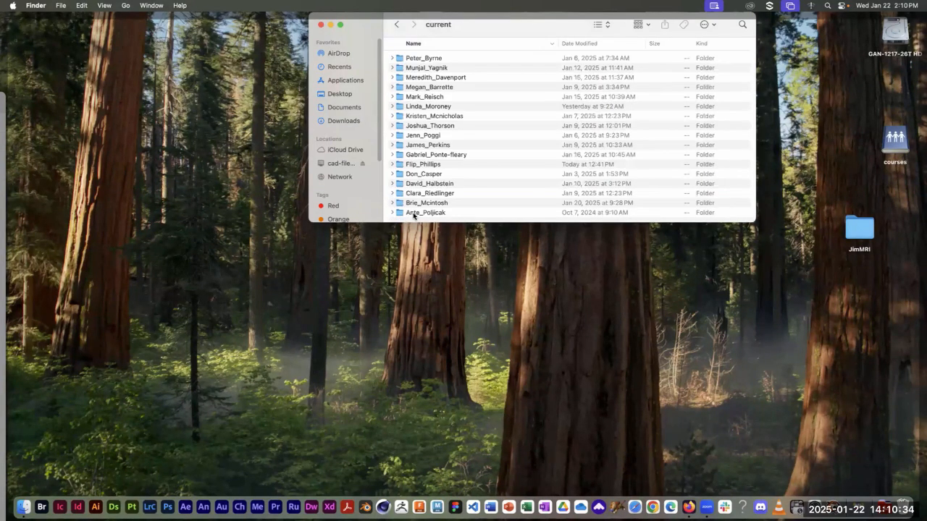
{"action": "double_click", "coordinate": [438, 145]}
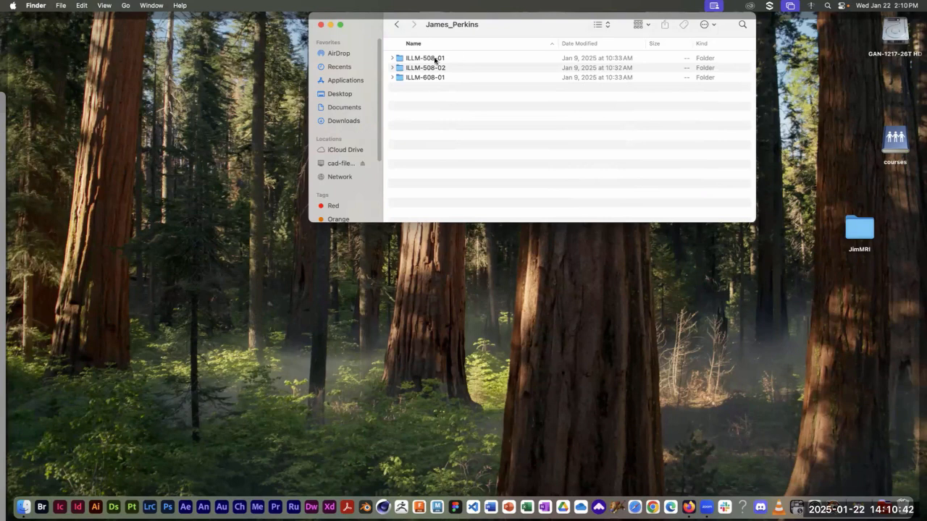
{"action": "double_click", "coordinate": [411, 61]}
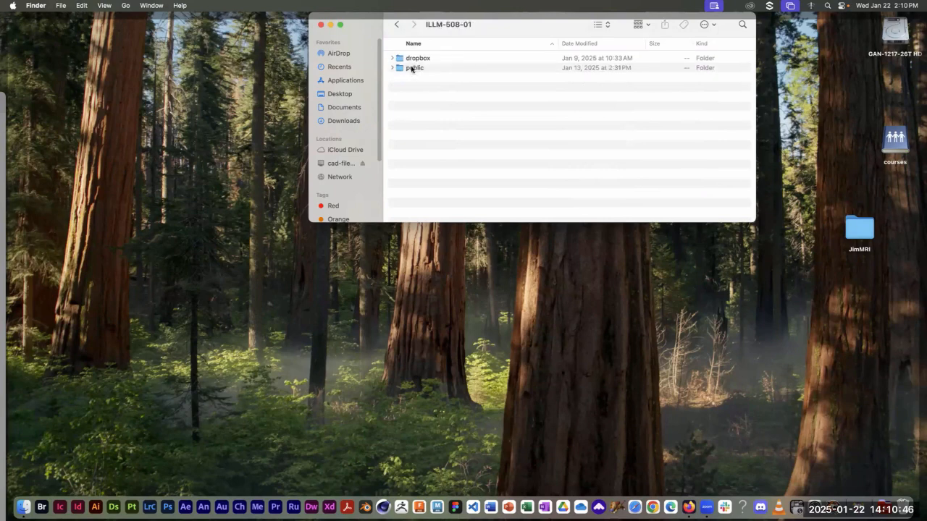
{"action": "double_click", "coordinate": [412, 69]}
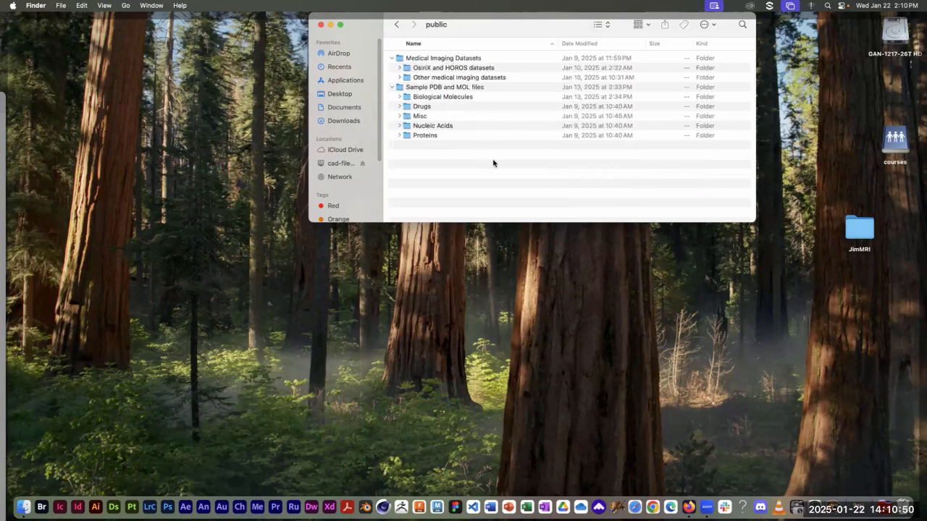
- Collapse Sample PDB and MOL files, expand OsiriX and HOROS datasets, and enlarge the window to fit the whole list
{"action": "left_click", "coordinate": [392, 87]}
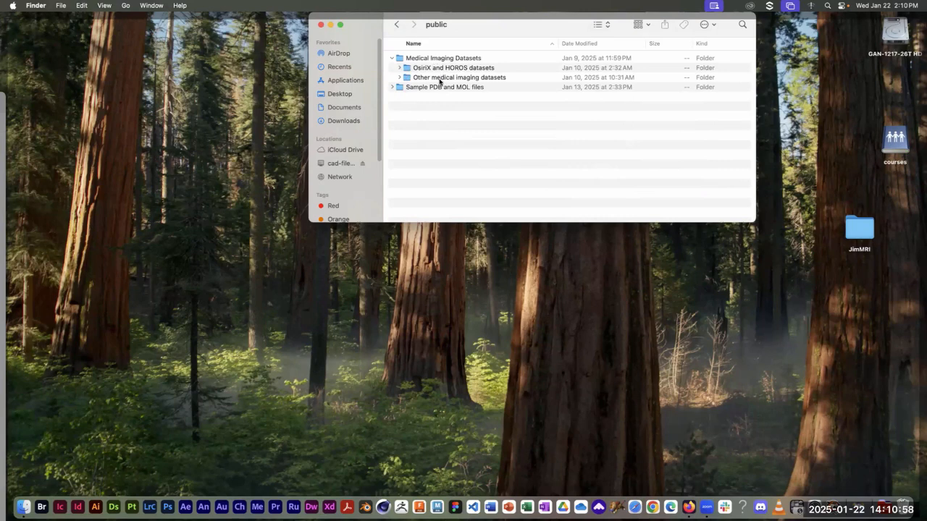
{"action": "left_click", "coordinate": [402, 69]}
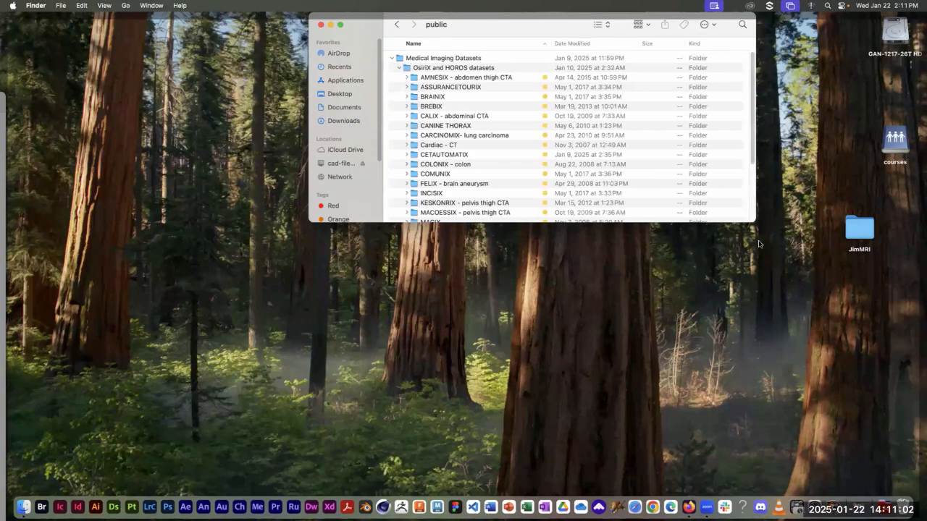
{"action": "left_click_drag", "start_coordinate": [750, 217], "coordinate": [744, 351]}
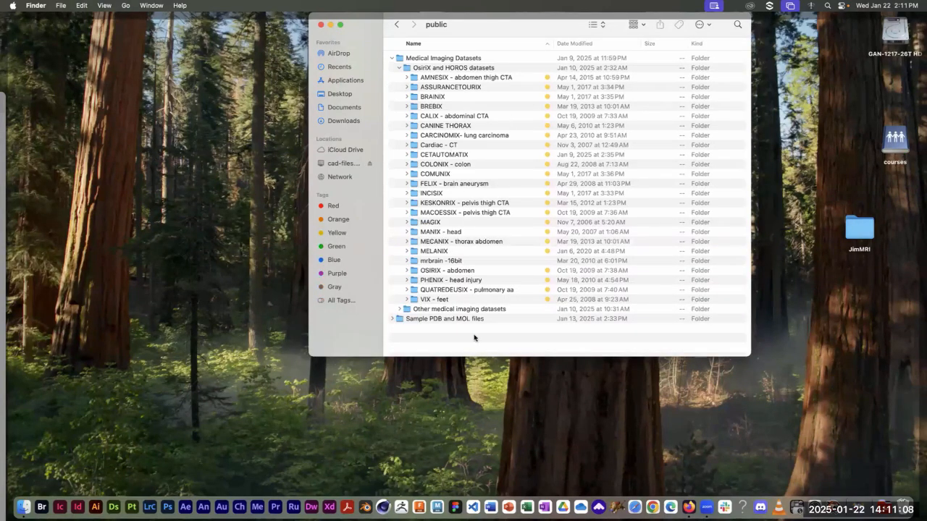
{"action": "left_click", "coordinate": [689, 507]}
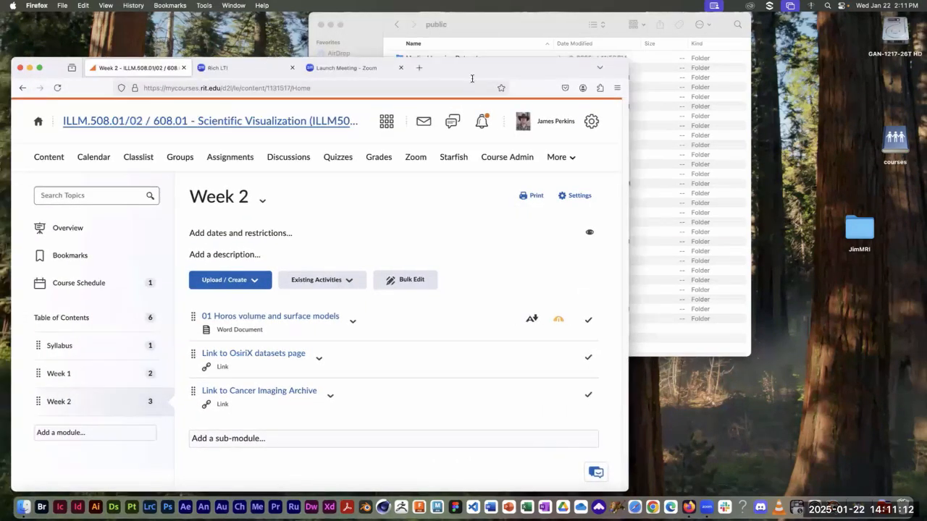
{"action": "left_click", "coordinate": [418, 67]}
{"action": "left_click_drag", "start_coordinate": [554, 68], "coordinate": [632, 30]}
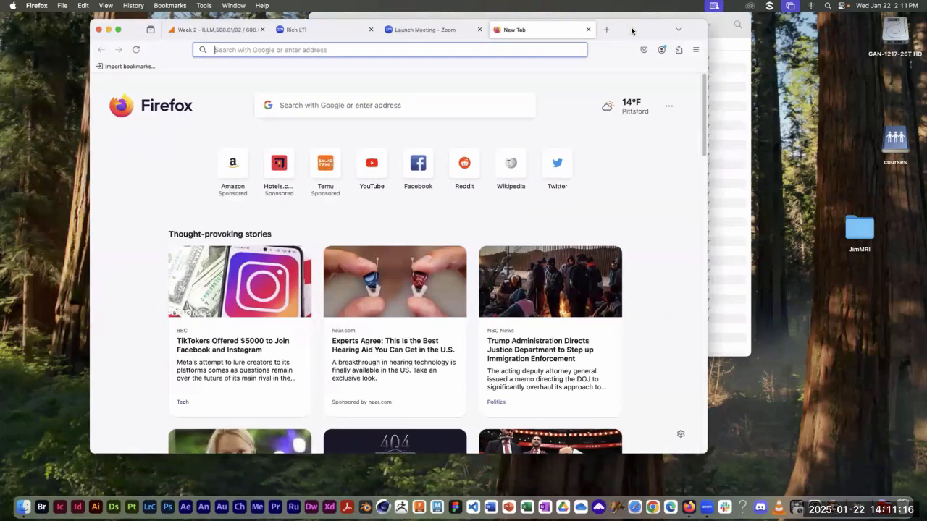
{"action": "type", "text": "www.osirix-viewer.com"}
{"action": "key", "text": "Return"}
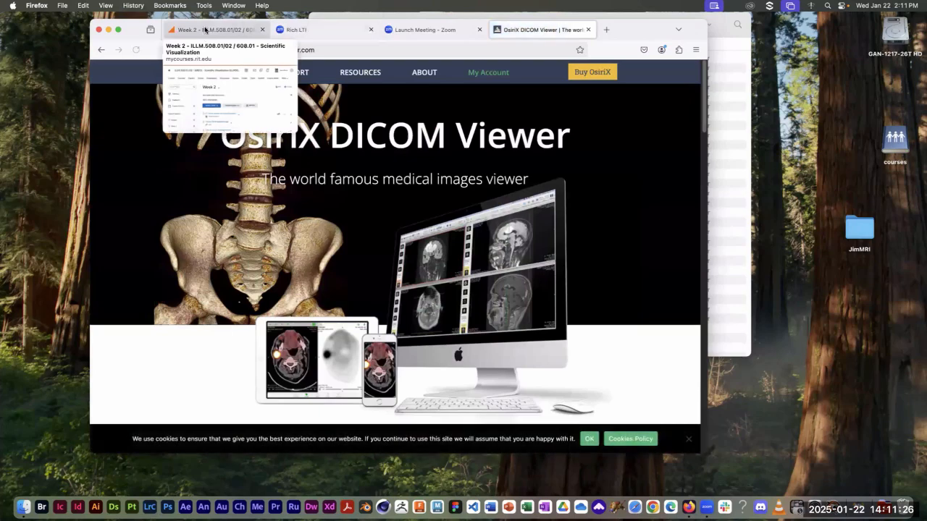
- Check the course's Week 2 page, return to the OsiriX site, and open its DICOM Image Library at the first datasets
{"action": "left_click", "coordinate": [205, 29]}
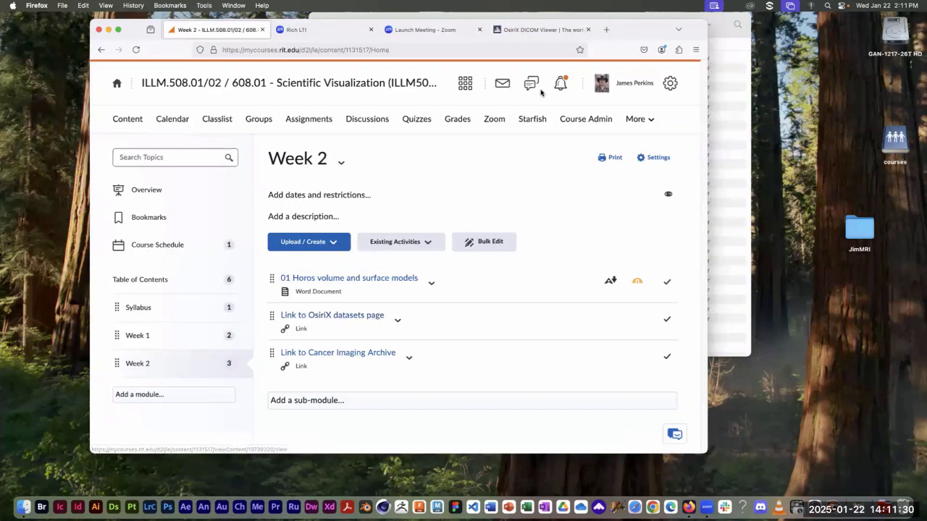
{"action": "left_click", "coordinate": [547, 30]}
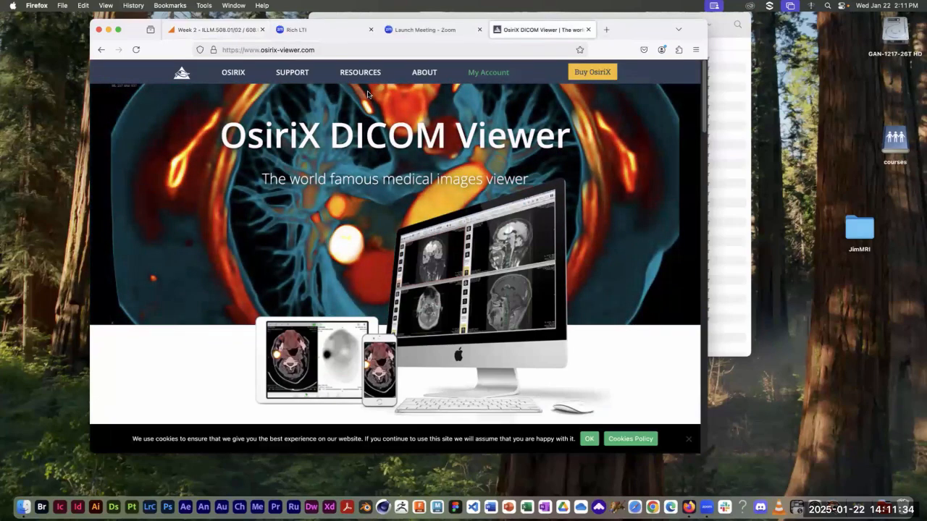
{"action": "mouse_move", "coordinate": [369, 74]}
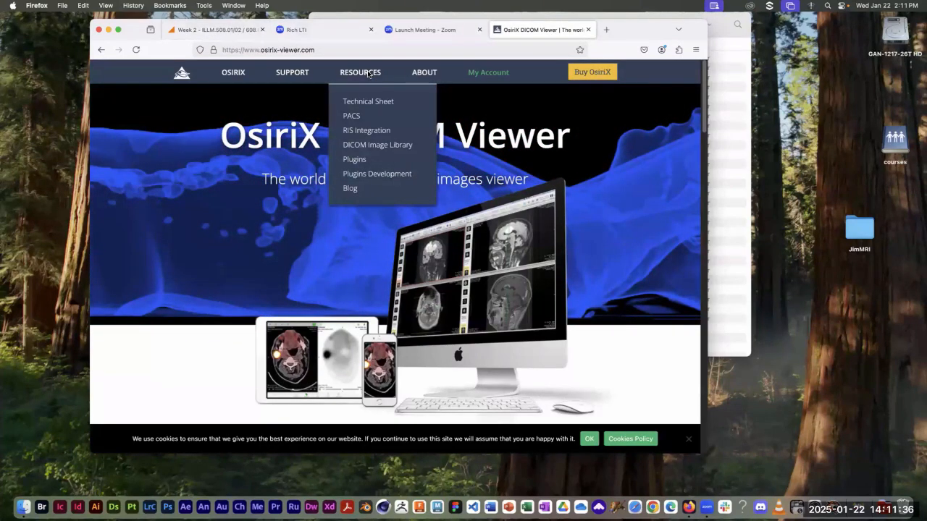
{"action": "left_click", "coordinate": [375, 144]}
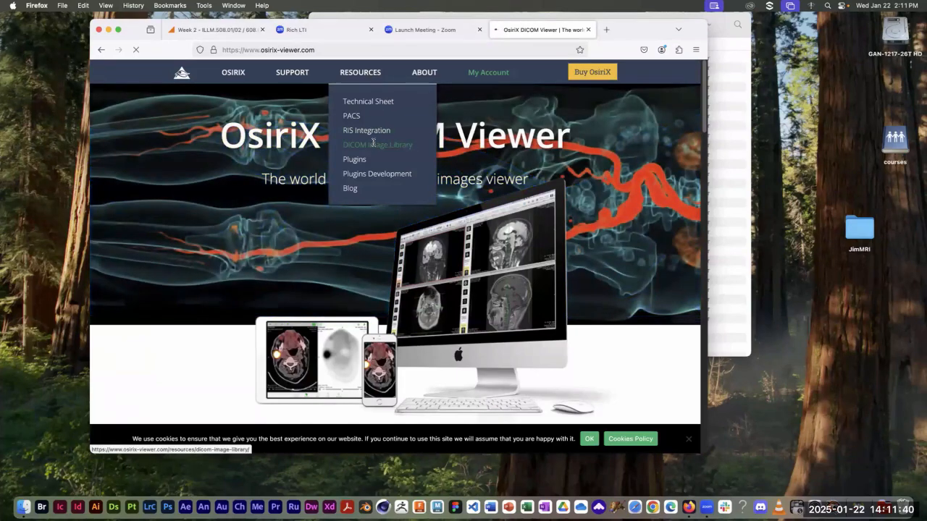
{"action": "scroll", "coordinate": [501, 257], "scroll_direction": "down", "scroll_amount": 10}
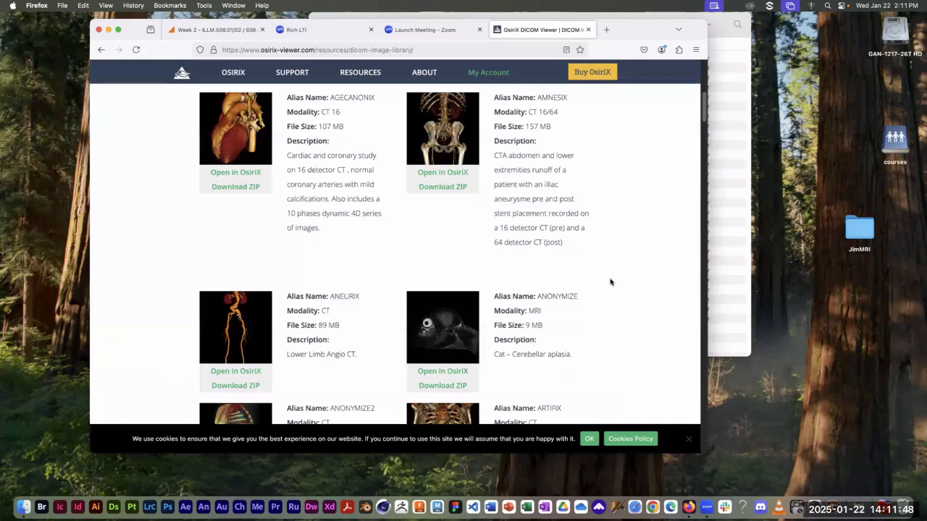
{"action": "scroll", "coordinate": [611, 282], "scroll_direction": "down", "scroll_amount": 5}
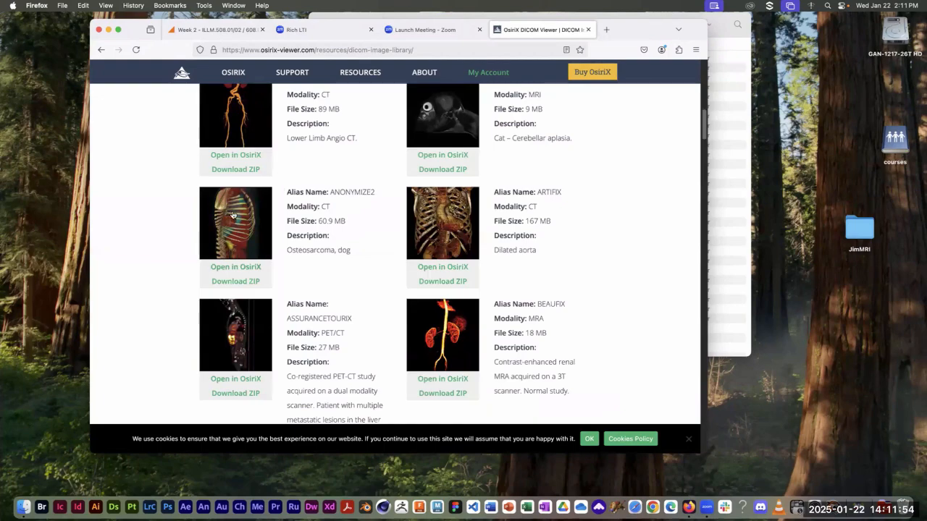
- Switch to Finder and place the public folder window lower so the DICOM library page remains visible beside it
{"action": "left_click", "coordinate": [711, 150]}
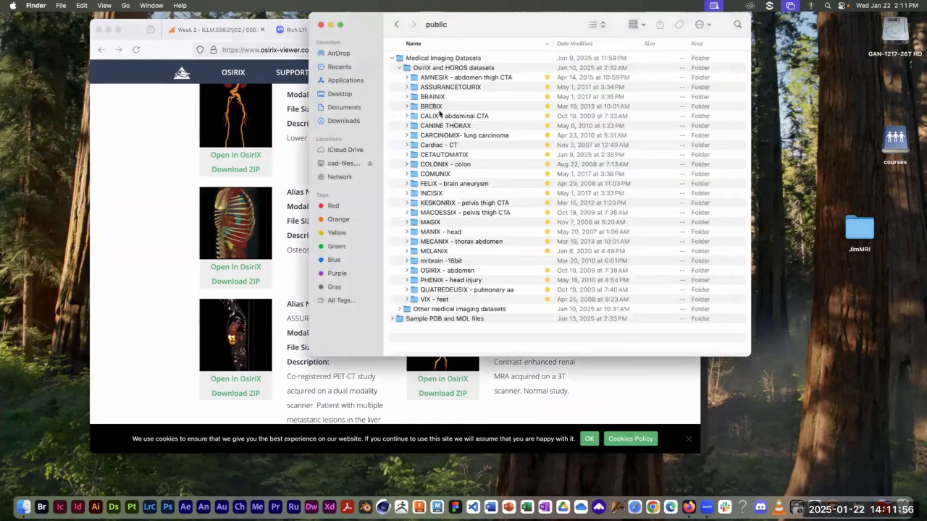
{"action": "left_click_drag", "start_coordinate": [417, 5], "coordinate": [417, 3]}
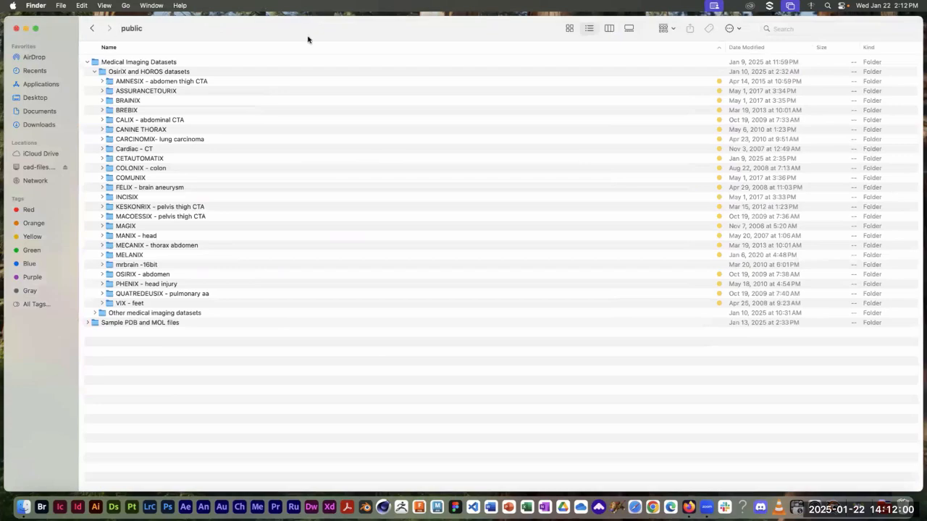
{"action": "left_click_drag", "start_coordinate": [346, 33], "coordinate": [712, 9]}
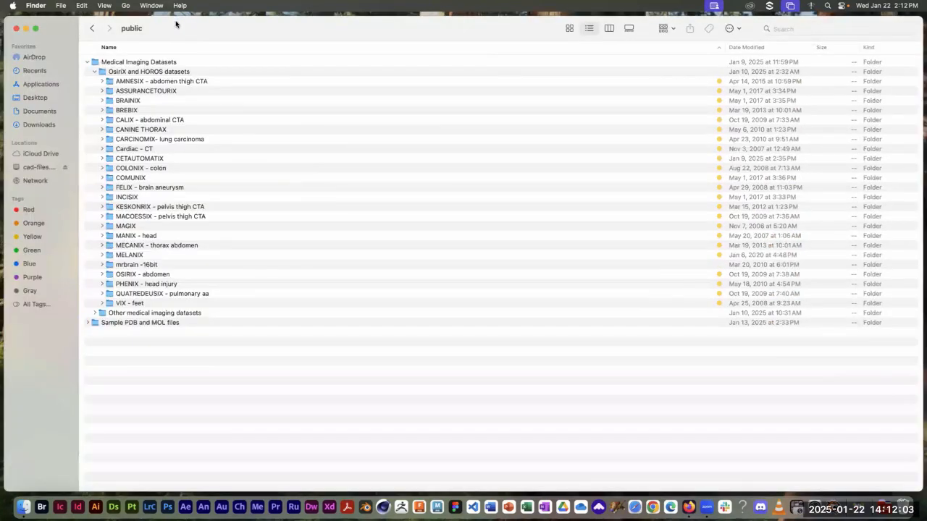
{"action": "left_click_drag", "start_coordinate": [175, 25], "coordinate": [453, 186]}
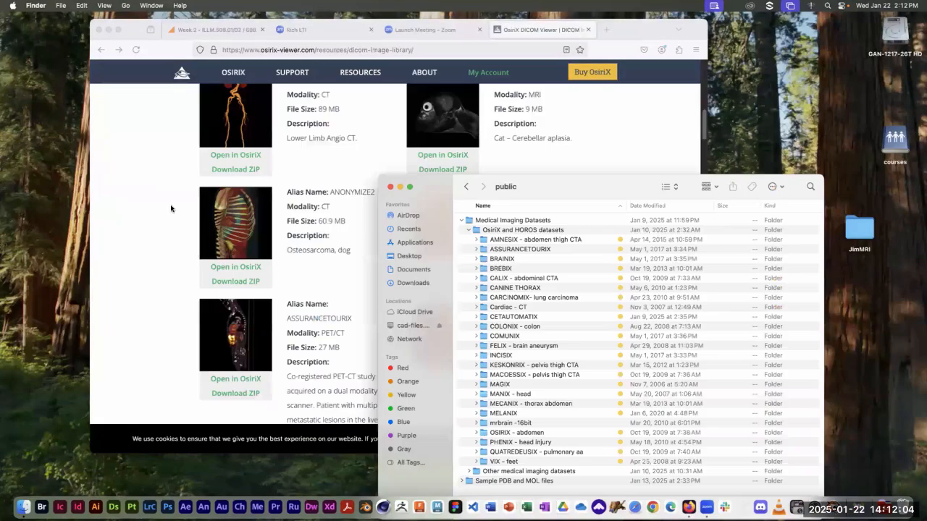
- Examine the DICOM Image Library entries from ANONYMIZE2 through FELIX, including their modality, file size and description
{"action": "left_click", "coordinate": [166, 268]}
{"action": "scroll", "coordinate": [608, 280], "scroll_direction": "down", "scroll_amount": 8}
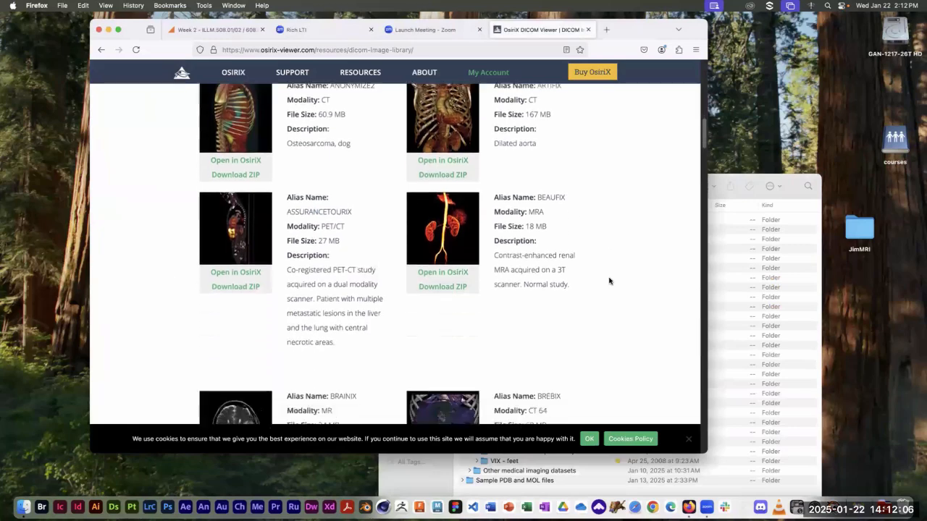
{"action": "scroll", "coordinate": [609, 281], "scroll_direction": "down", "scroll_amount": 2}
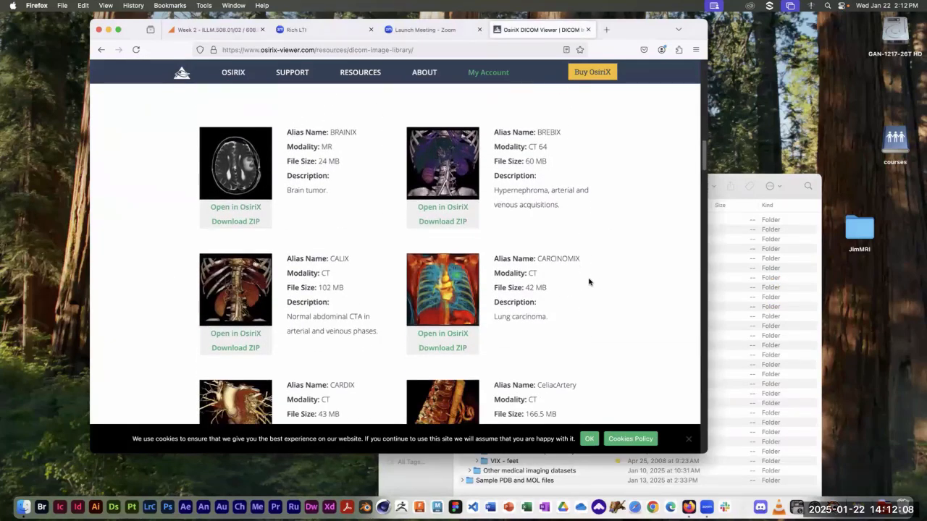
{"action": "scroll", "coordinate": [528, 326], "scroll_direction": "down", "scroll_amount": 6}
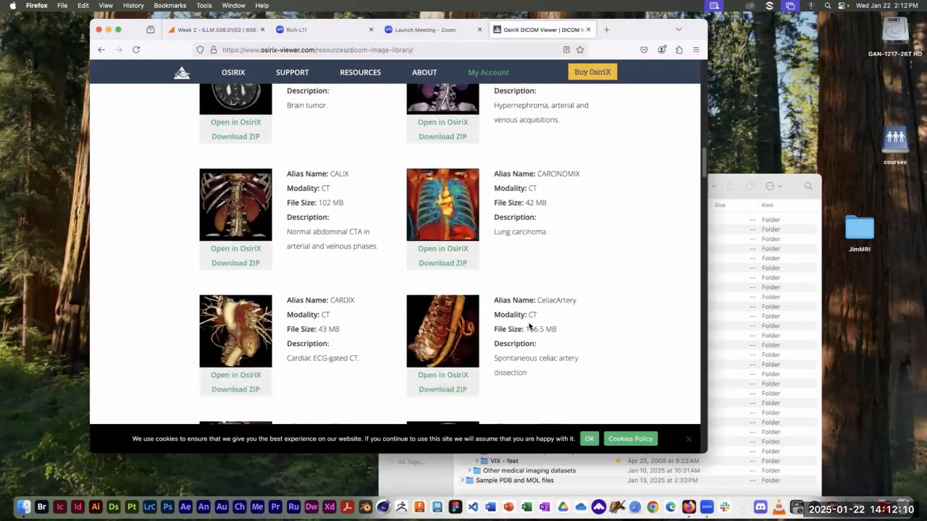
{"action": "scroll", "coordinate": [529, 326], "scroll_direction": "down", "scroll_amount": 2}
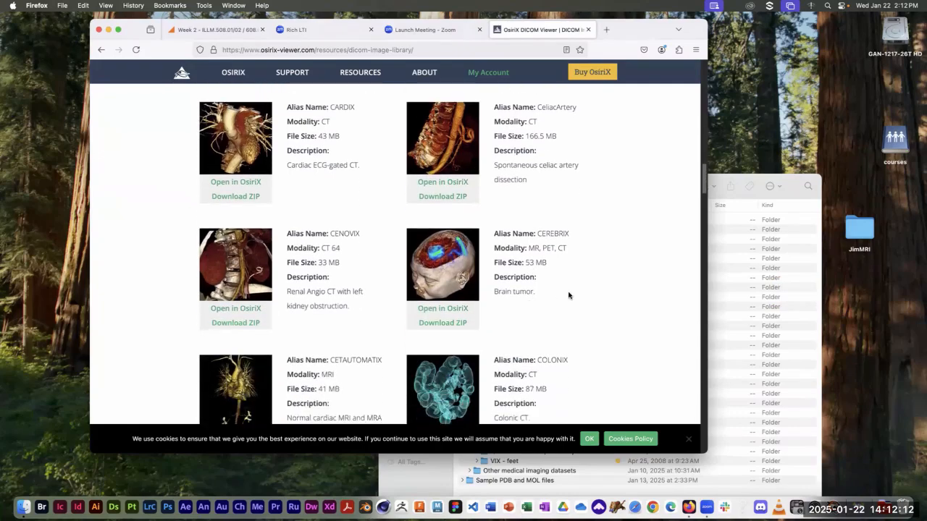
{"action": "scroll", "coordinate": [569, 294], "scroll_direction": "down", "scroll_amount": 5}
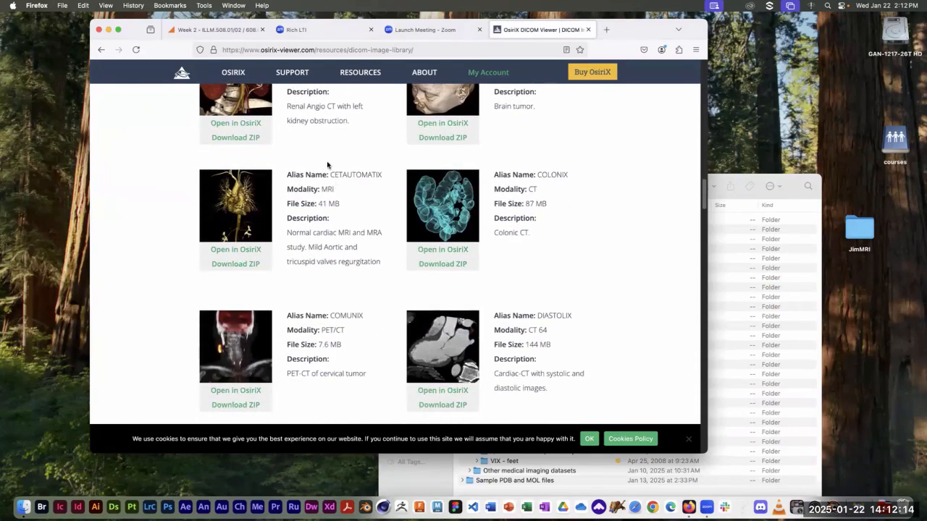
{"action": "scroll", "coordinate": [545, 250], "scroll_direction": "down", "scroll_amount": 3}
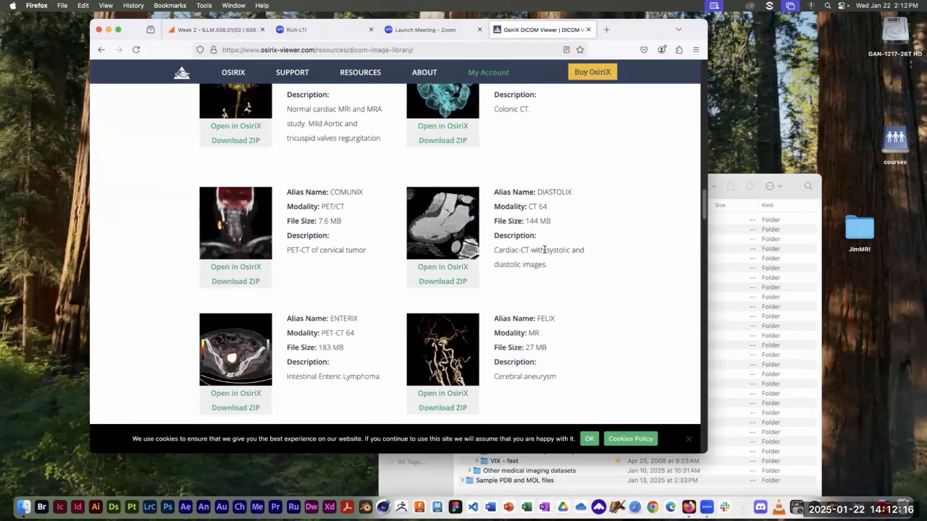
- Shift both windows to free desktop space and copy the MANIX - head and MECANIX - thorax abdomen folders to the desktop
{"action": "left_click", "coordinate": [716, 181]}
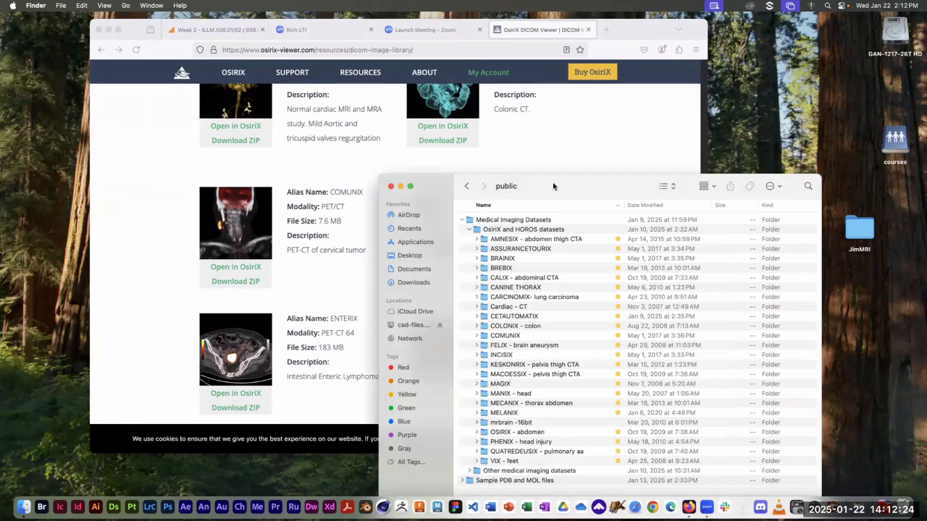
{"action": "left_click_drag", "start_coordinate": [587, 183], "coordinate": [524, 49]}
{"action": "left_click_drag", "start_coordinate": [640, 33], "coordinate": [570, 26]}
{"action": "left_click_drag", "start_coordinate": [694, 49], "coordinate": [648, 50]}
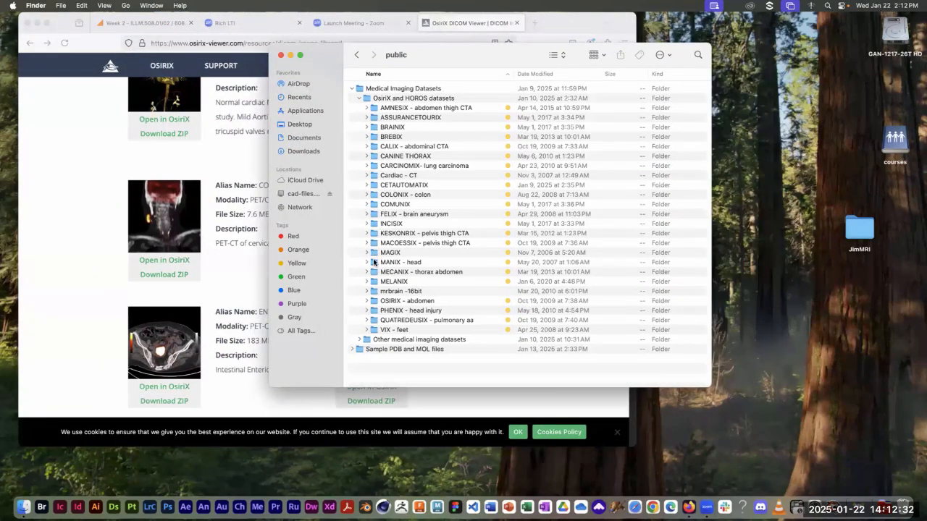
{"action": "left_click_drag", "start_coordinate": [377, 265], "coordinate": [809, 290]}
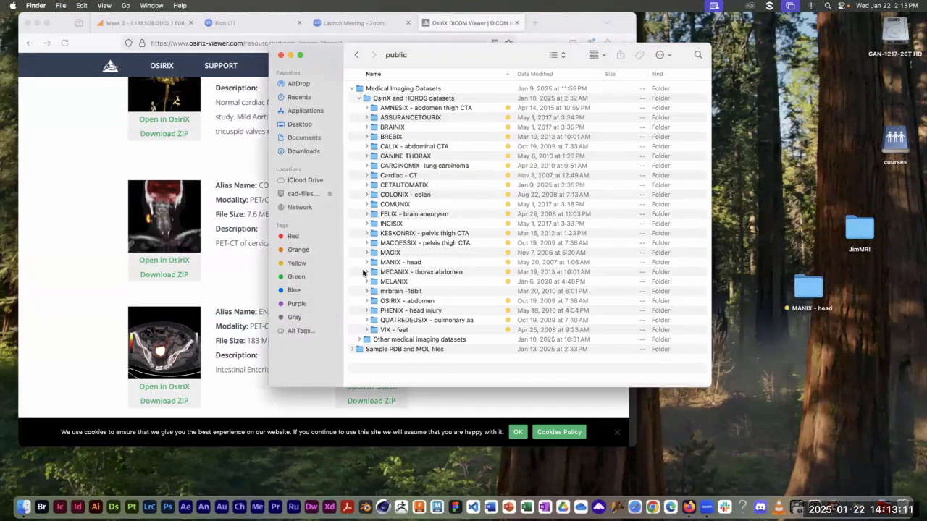
{"action": "left_click_drag", "start_coordinate": [374, 272], "coordinate": [803, 335]}
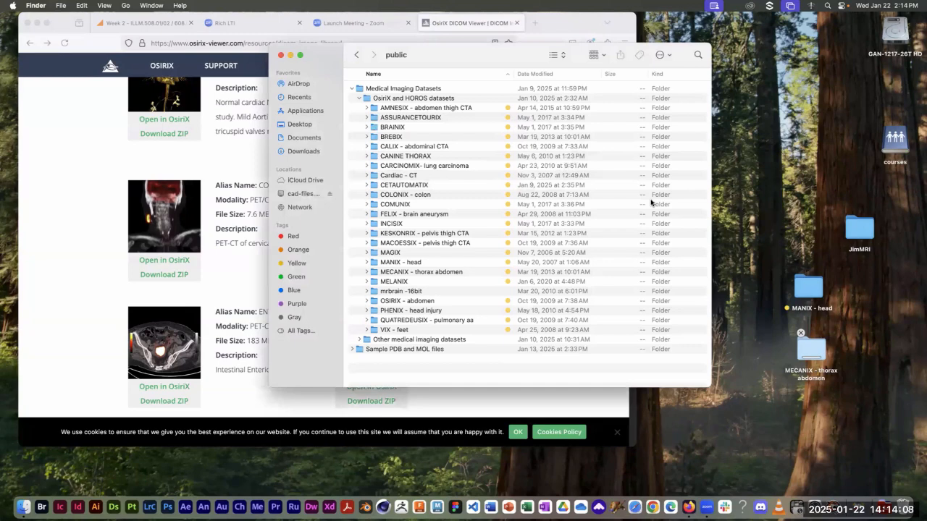
- Close the public folder window and the OsiriX DICOM library page, and return to the course's Week 2 page
{"action": "left_click", "coordinate": [281, 57]}
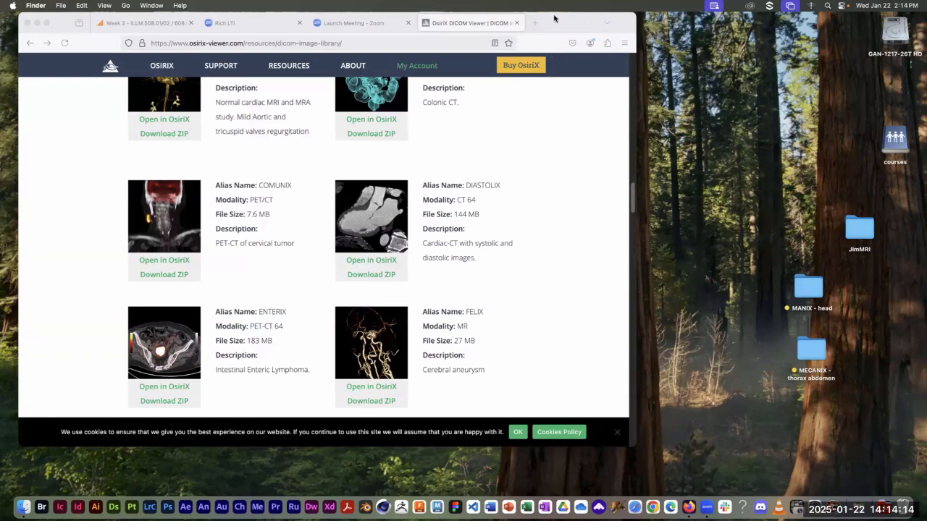
{"action": "left_click", "coordinate": [574, 27]}
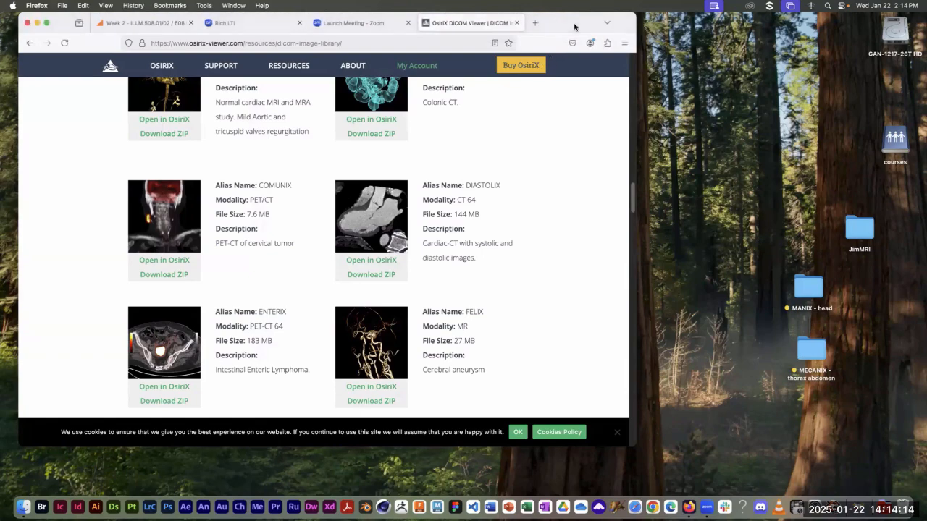
{"action": "left_click", "coordinate": [516, 23]}
{"action": "left_click", "coordinate": [132, 27]}
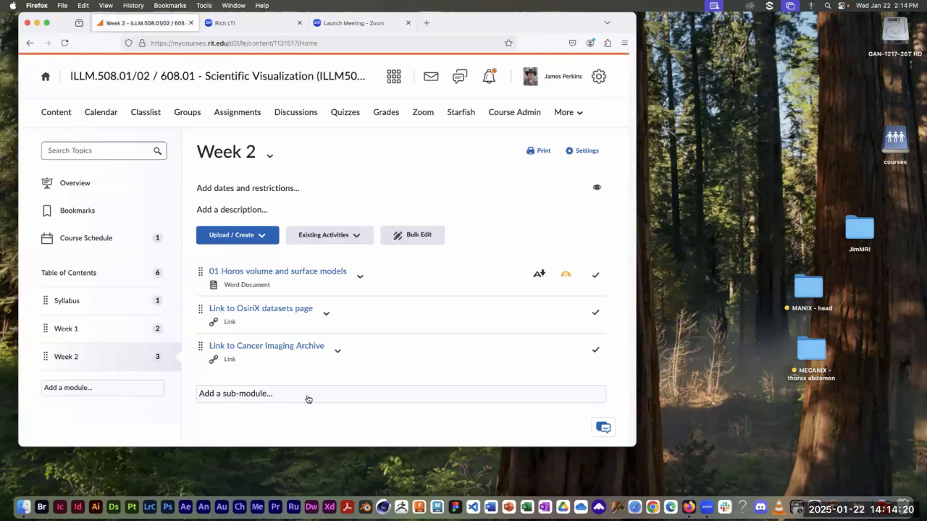
- Open the Week 2 link to the Cancer Imaging Archive, then reposition and enlarge the browser window
{"action": "left_click", "coordinate": [287, 347]}
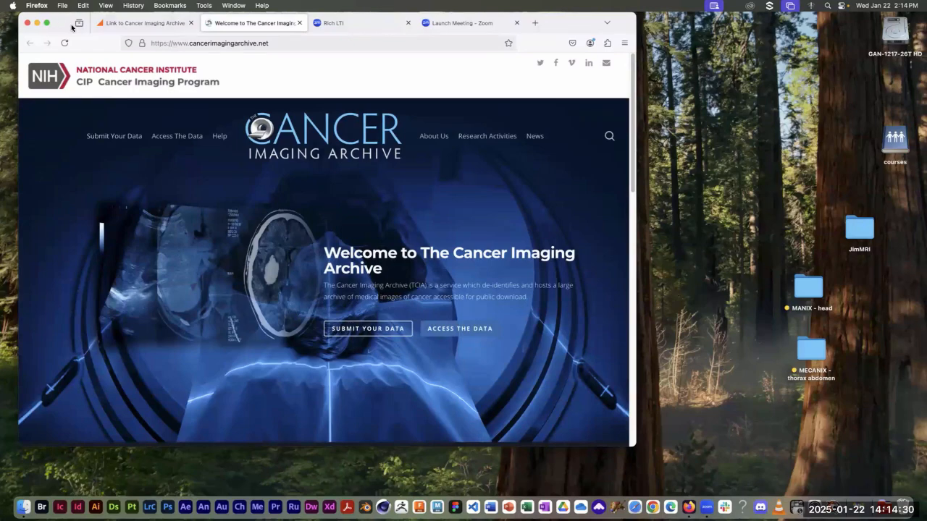
{"action": "left_click_drag", "start_coordinate": [69, 23], "coordinate": [88, 29]}
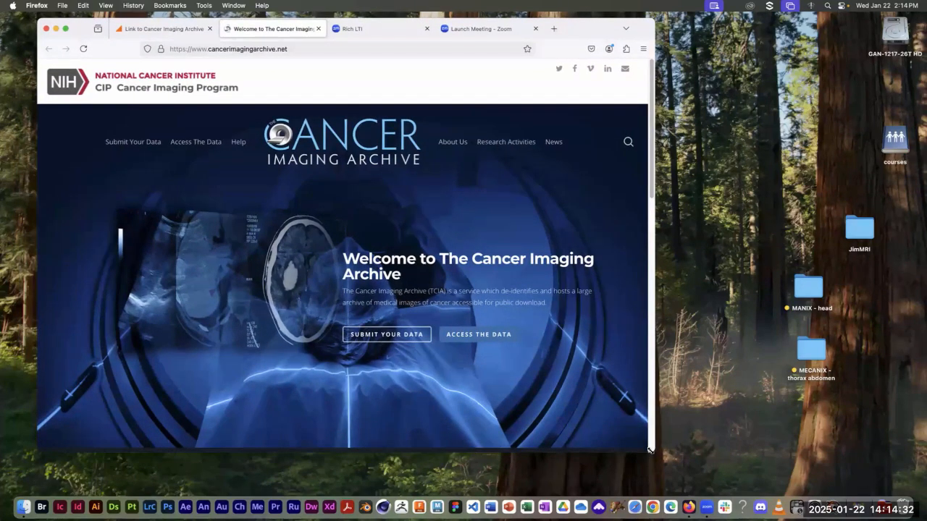
{"action": "left_click_drag", "start_coordinate": [649, 449], "coordinate": [669, 485]}
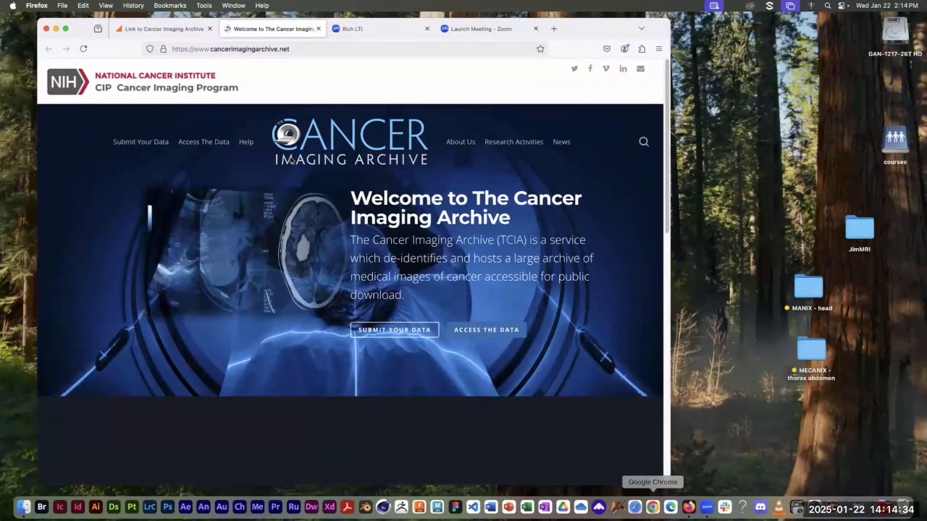
- Open the Cancer Imaging Archive's Browse Collections page from its data access options
{"action": "mouse_move", "coordinate": [291, 161]}
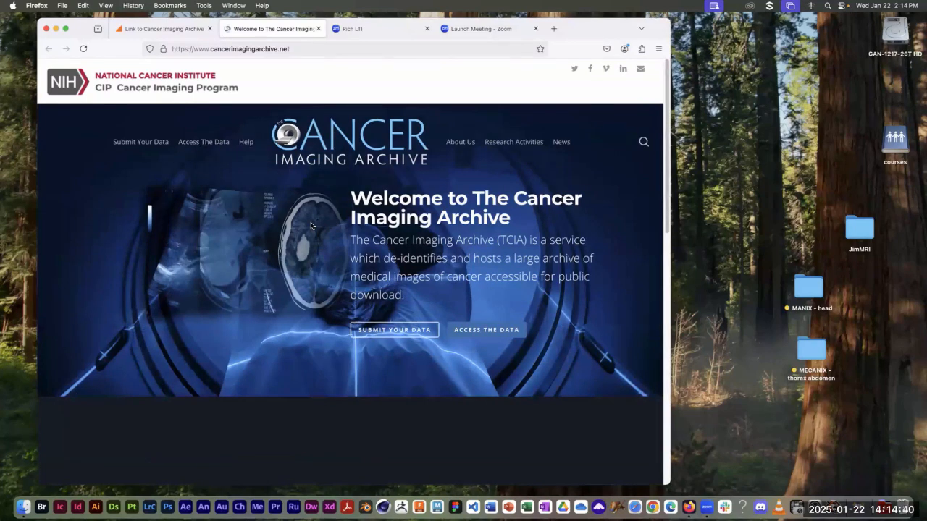
{"action": "mouse_move", "coordinate": [219, 153]}
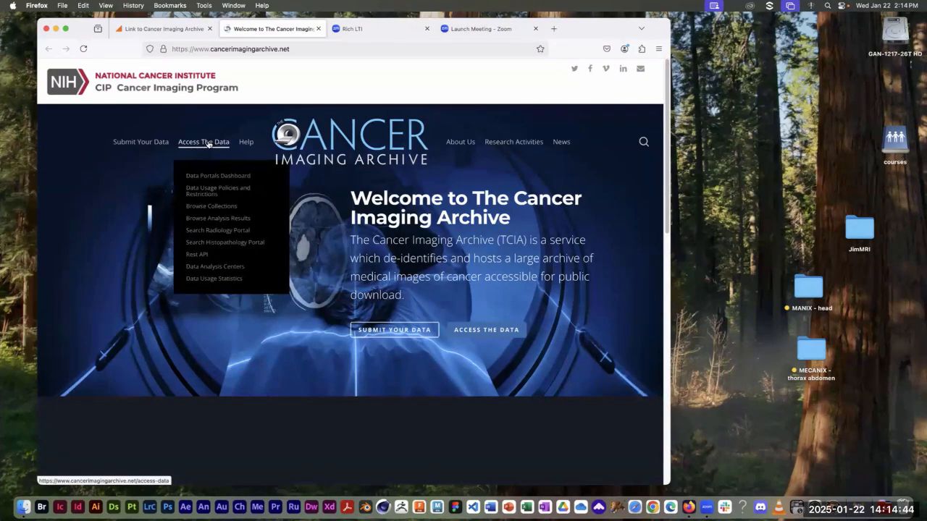
{"action": "left_click", "coordinate": [215, 206]}
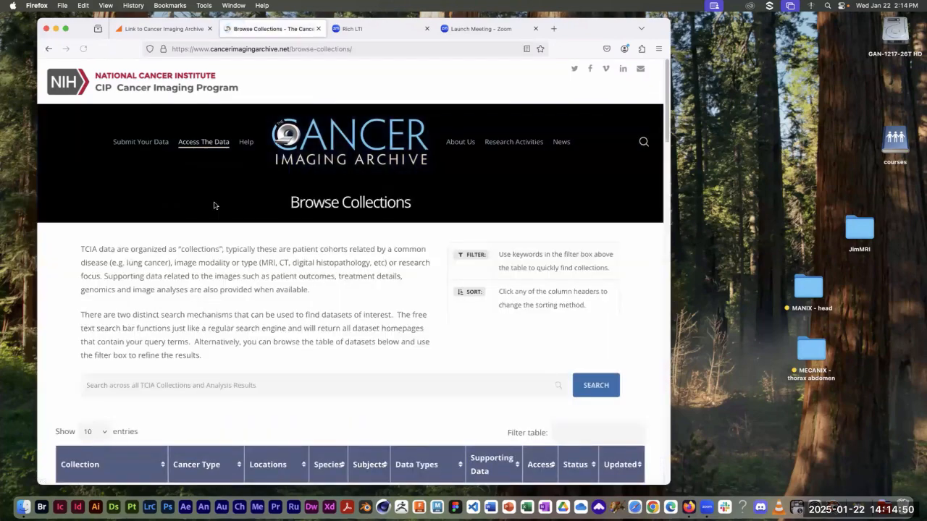
- Examine the first page of the collections table, including cancer types, body locations, species and data types, and return to its header
{"action": "scroll", "coordinate": [337, 206], "scroll_direction": "down", "scroll_amount": 5}
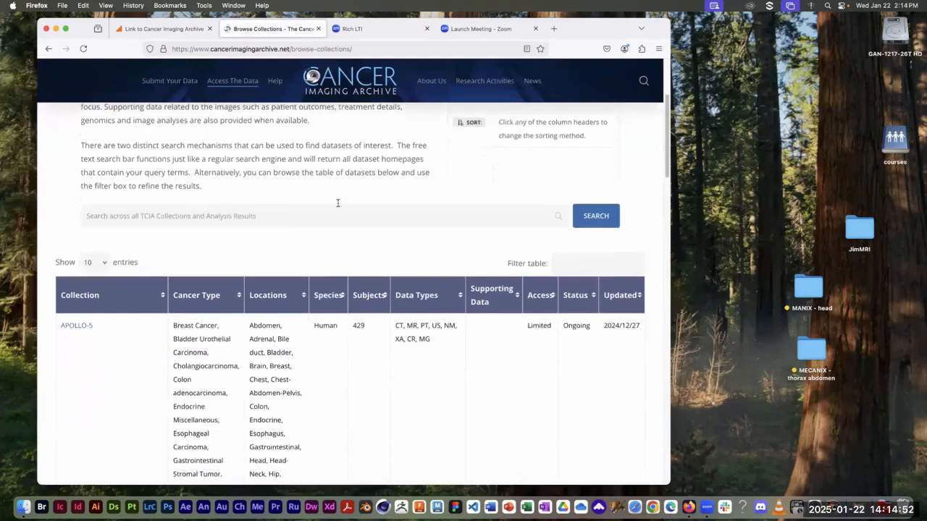
{"action": "scroll", "coordinate": [404, 181], "scroll_direction": "down", "scroll_amount": 4}
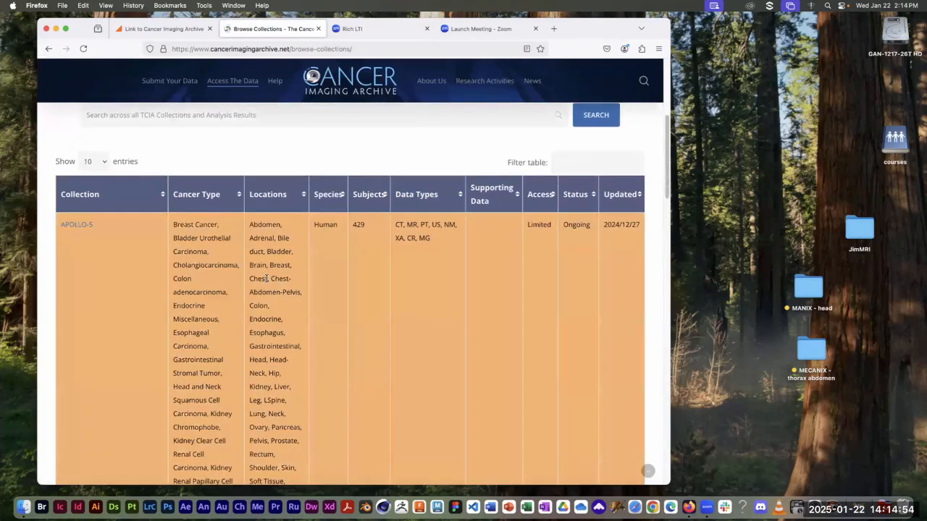
{"action": "scroll", "coordinate": [267, 279], "scroll_direction": "down", "scroll_amount": 15}
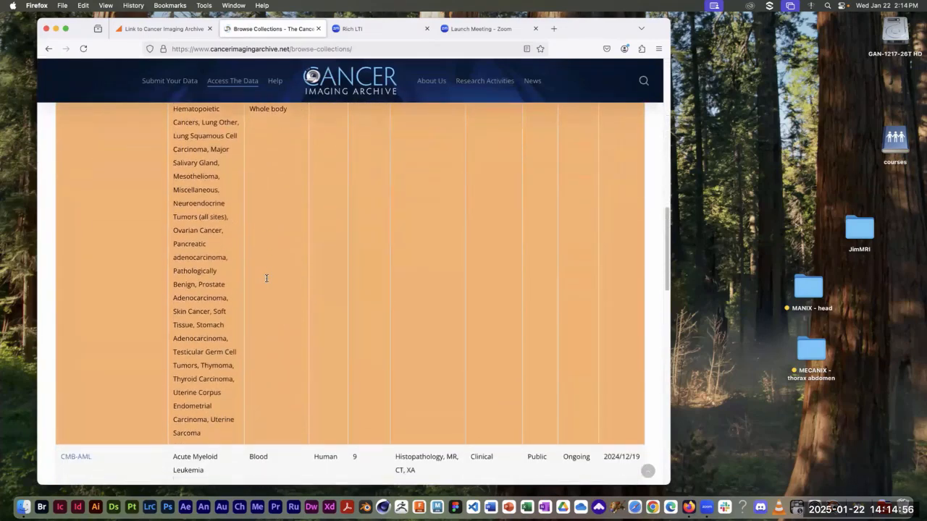
{"action": "scroll", "coordinate": [265, 278], "scroll_direction": "down", "scroll_amount": 4}
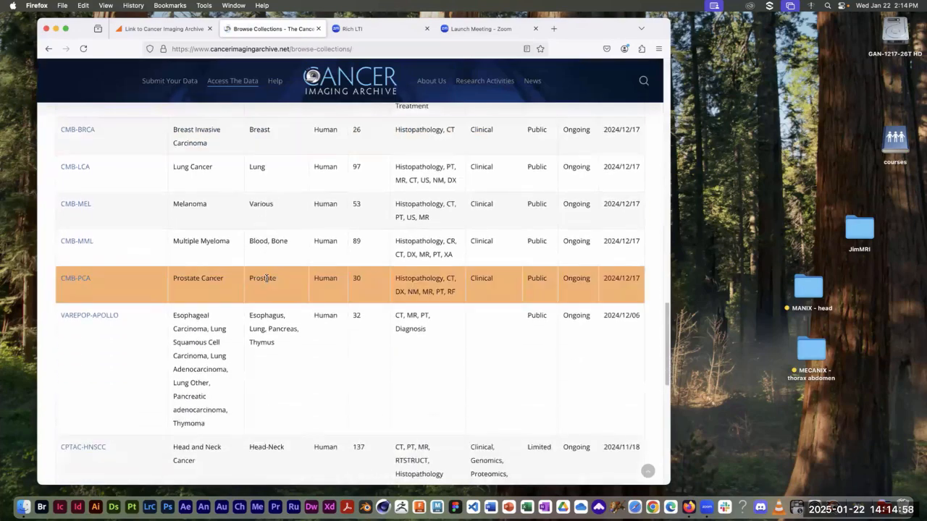
{"action": "scroll", "coordinate": [266, 278], "scroll_direction": "down", "scroll_amount": 3}
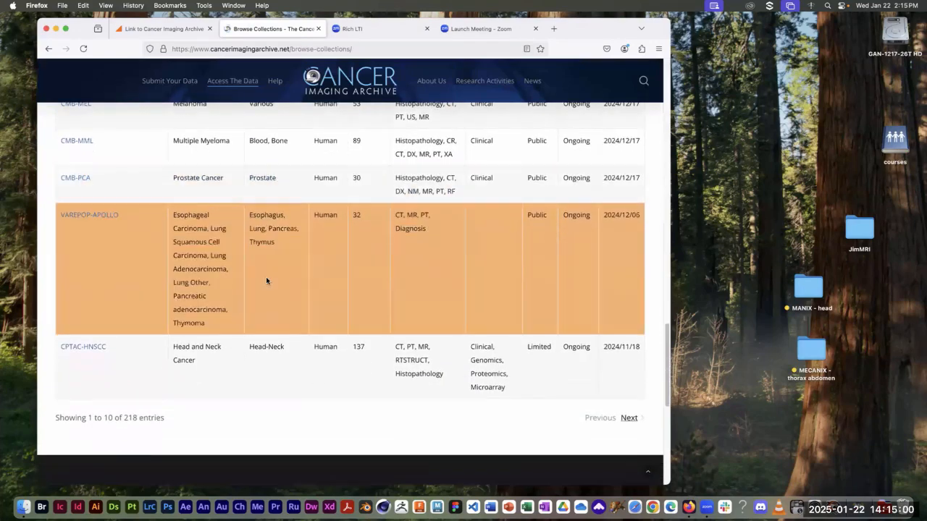
{"action": "scroll", "coordinate": [266, 280], "scroll_direction": "down", "scroll_amount": 7}
{"action": "scroll", "coordinate": [142, 322], "scroll_direction": "up", "scroll_amount": 3}
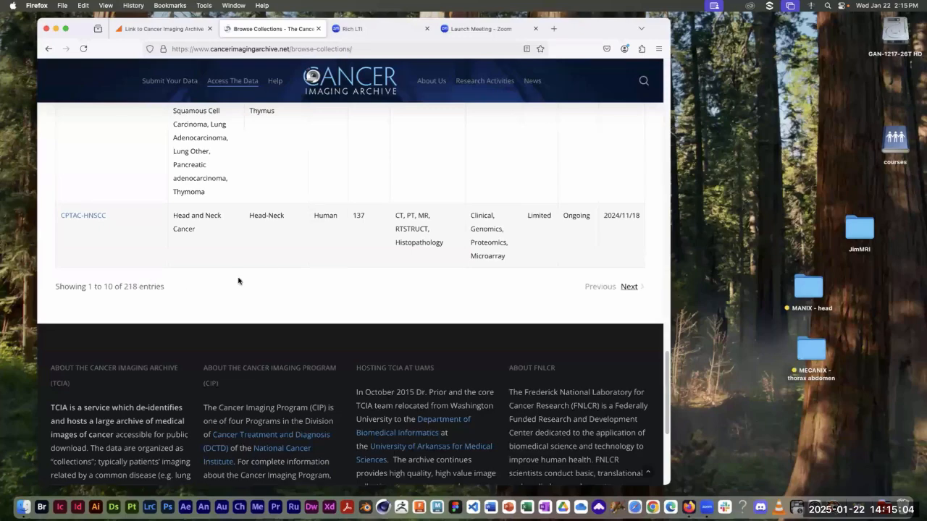
{"action": "scroll", "coordinate": [272, 262], "scroll_direction": "up", "scroll_amount": 6}
{"action": "scroll", "coordinate": [272, 265], "scroll_direction": "up", "scroll_amount": 9}
{"action": "scroll", "coordinate": [273, 264], "scroll_direction": "up", "scroll_amount": 15}
{"action": "scroll", "coordinate": [272, 260], "scroll_direction": "up", "scroll_amount": 8}
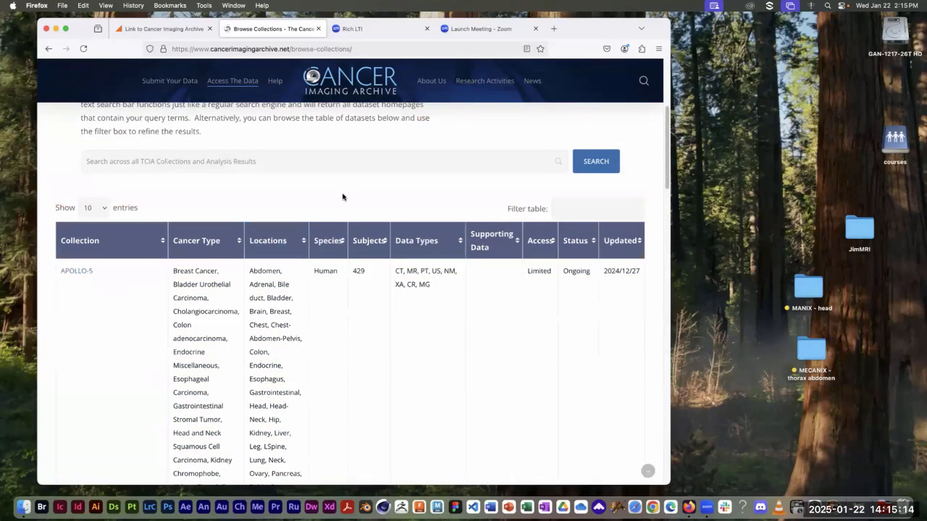
- Sort the collections table by Locations and look through the first page of entries down to the page footer
{"action": "left_click", "coordinate": [304, 244]}
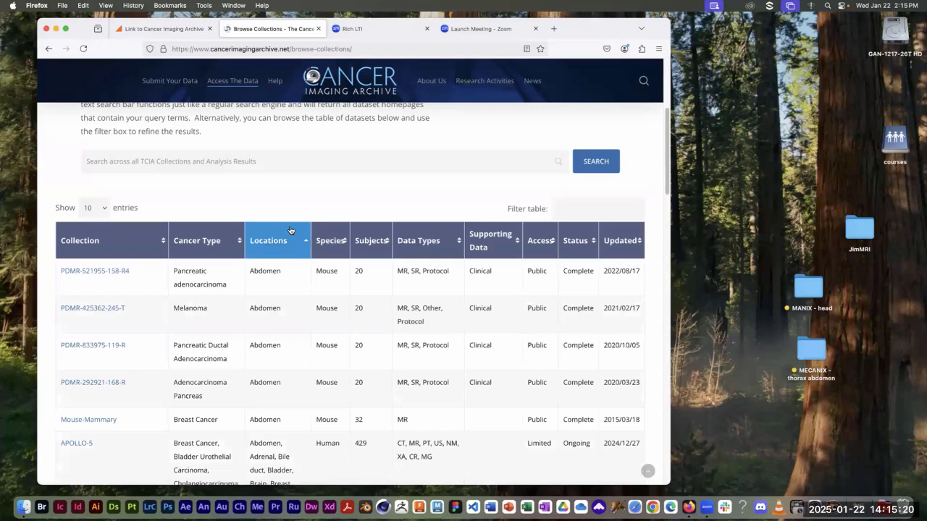
{"action": "scroll", "coordinate": [289, 230], "scroll_direction": "down", "scroll_amount": 3}
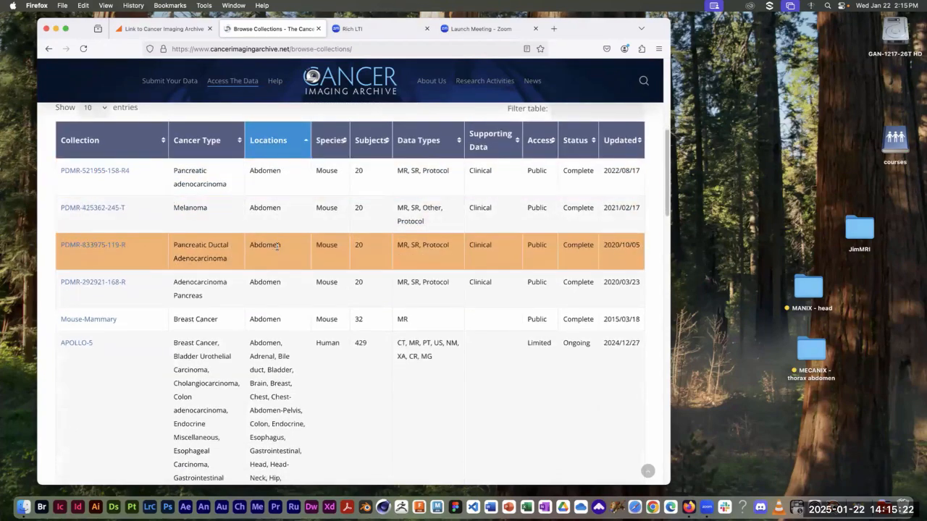
{"action": "scroll", "coordinate": [277, 247], "scroll_direction": "down", "scroll_amount": 10}
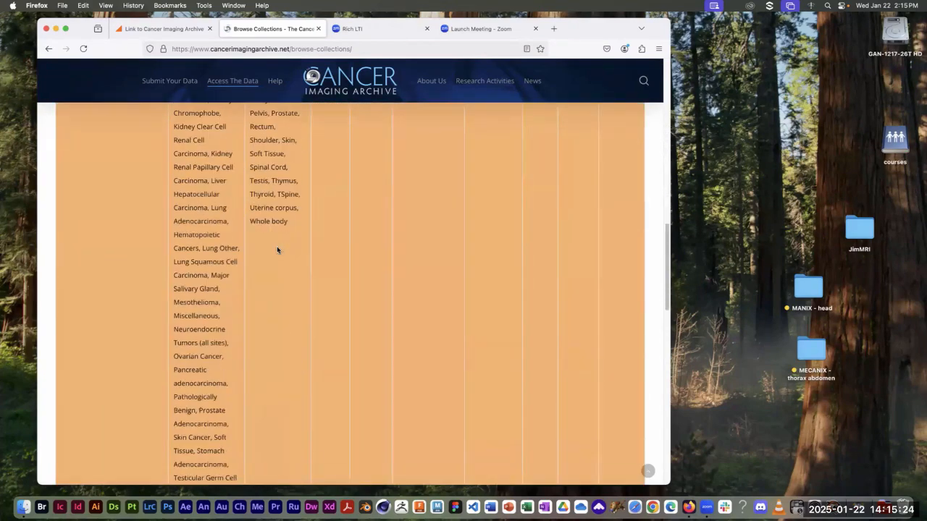
{"action": "scroll", "coordinate": [277, 249], "scroll_direction": "down", "scroll_amount": 2}
{"action": "scroll", "coordinate": [279, 306], "scroll_direction": "down", "scroll_amount": 4}
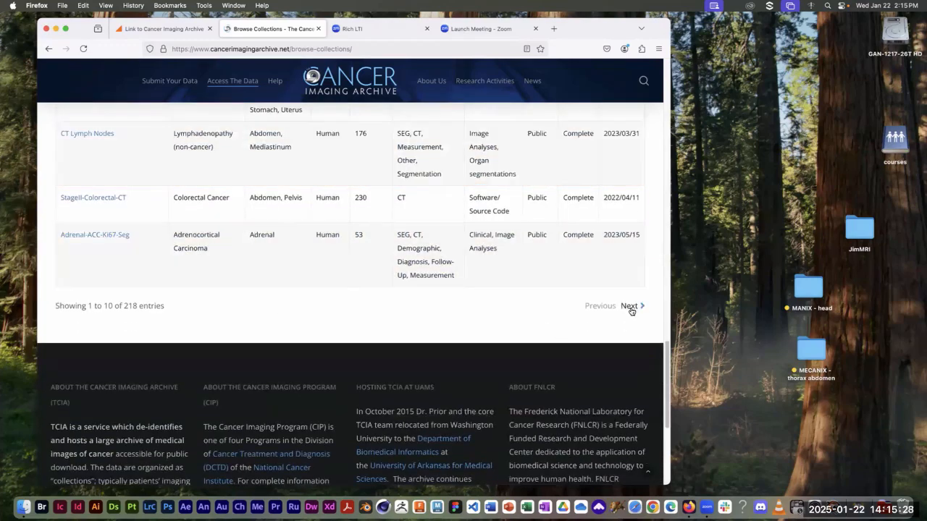
{"action": "scroll", "coordinate": [630, 310], "scroll_direction": "down", "scroll_amount": 4}
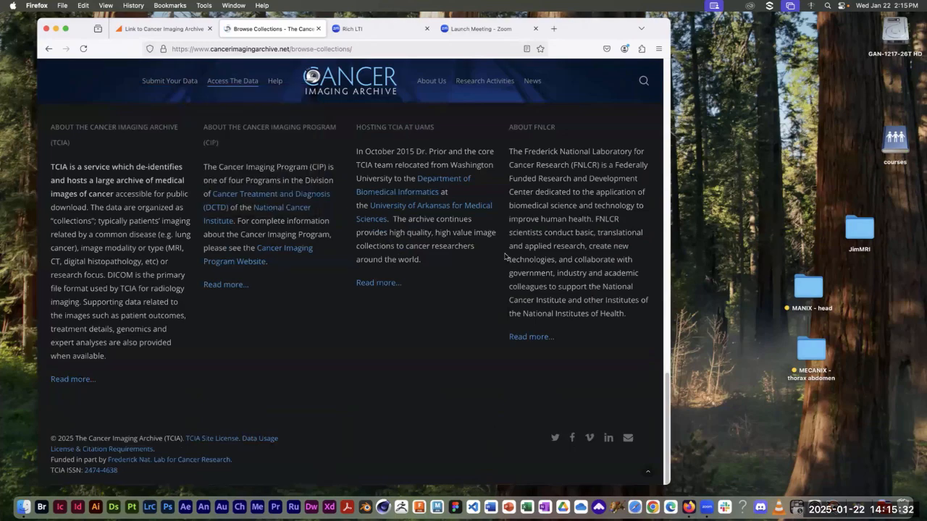
- Reload the Browse Collections page, skim the collections in their default order, and return to the table header
{"action": "mouse_move", "coordinate": [231, 81]}
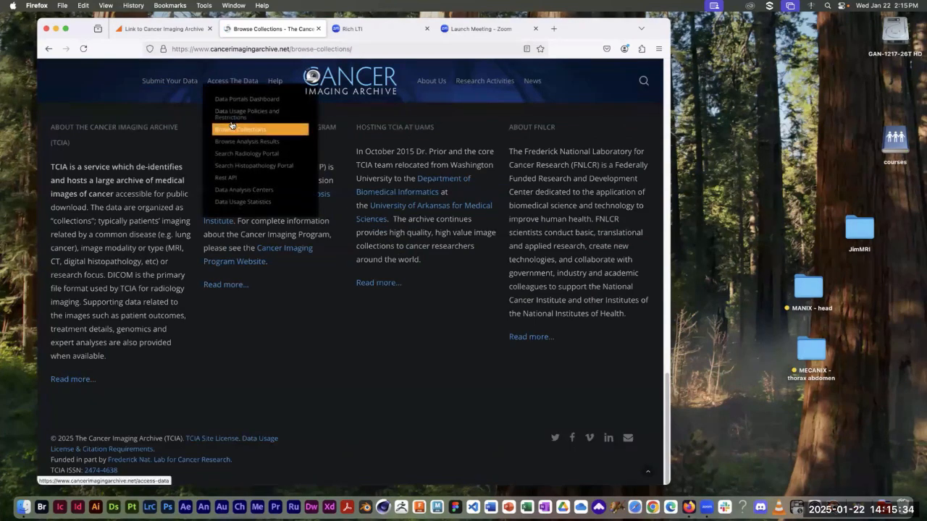
{"action": "left_click", "coordinate": [230, 133]}
{"action": "scroll", "coordinate": [428, 307], "scroll_direction": "down", "scroll_amount": 4}
{"action": "scroll", "coordinate": [428, 303], "scroll_direction": "down", "scroll_amount": 10}
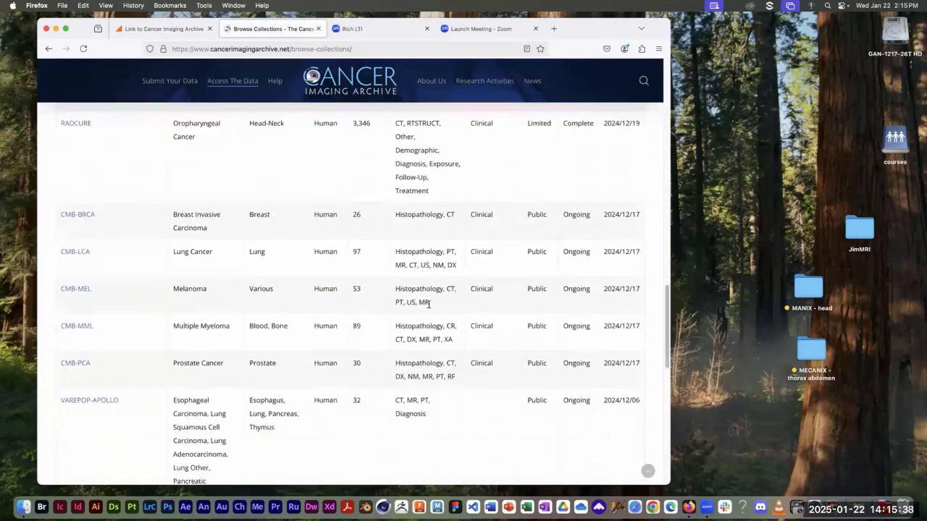
{"action": "scroll", "coordinate": [428, 304], "scroll_direction": "down", "scroll_amount": 5}
{"action": "scroll", "coordinate": [428, 304], "scroll_direction": "up", "scroll_amount": 10}
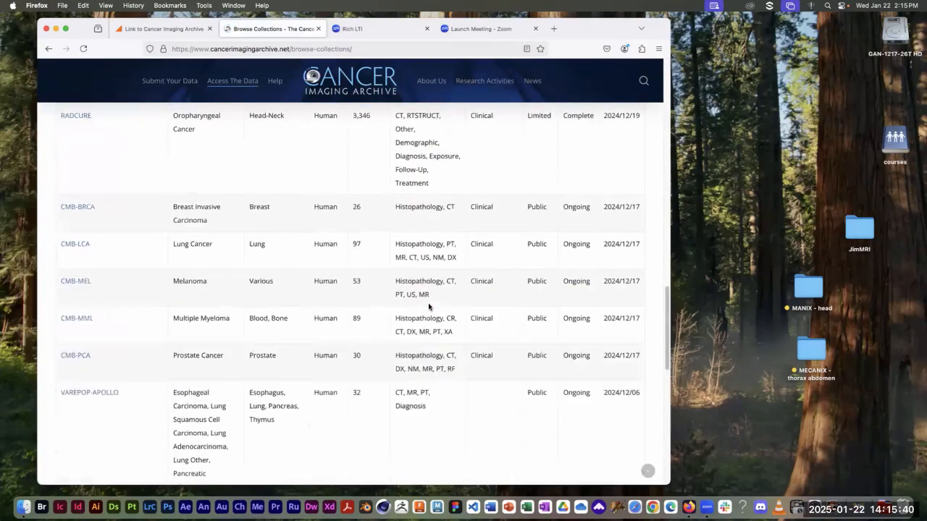
{"action": "scroll", "coordinate": [428, 302], "scroll_direction": "up", "scroll_amount": 10}
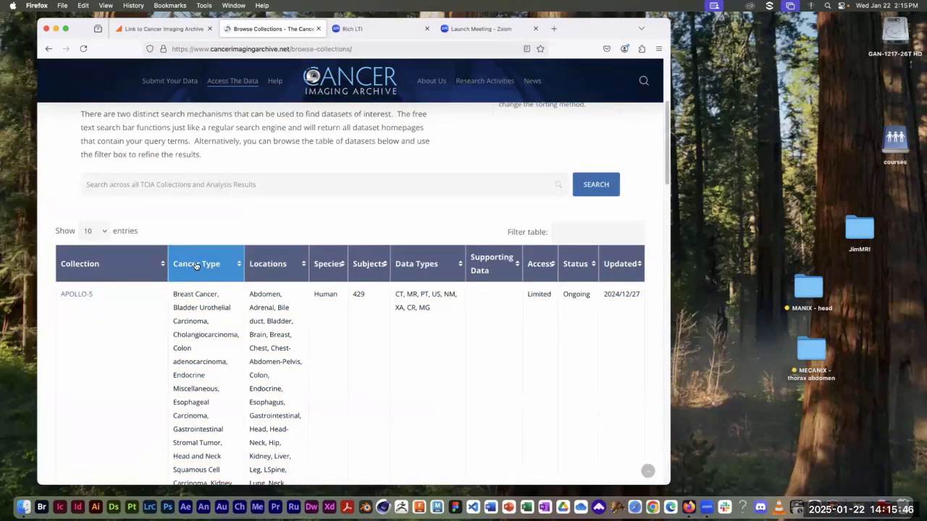
- Sort the collections table by Cancer Type and find the colon adenocarcinoma collection
{"action": "left_click", "coordinate": [196, 265]}
{"action": "scroll", "coordinate": [263, 292], "scroll_direction": "down", "scroll_amount": 3}
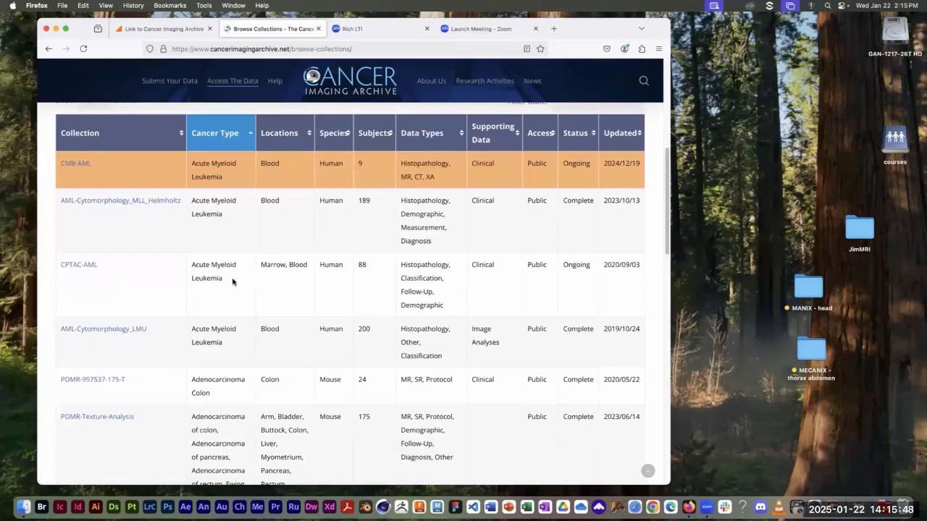
{"action": "scroll", "coordinate": [236, 291], "scroll_direction": "down", "scroll_amount": 2}
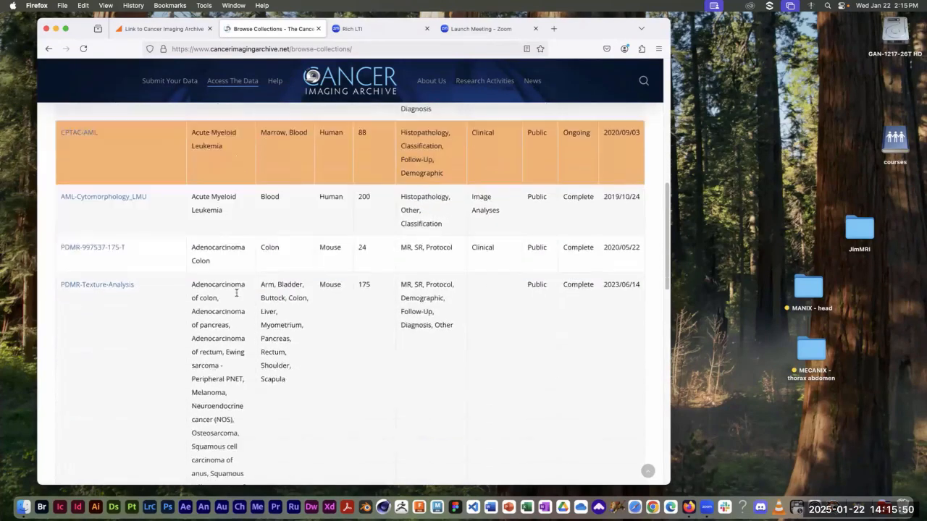
{"action": "scroll", "coordinate": [236, 291], "scroll_direction": "down", "scroll_amount": 2}
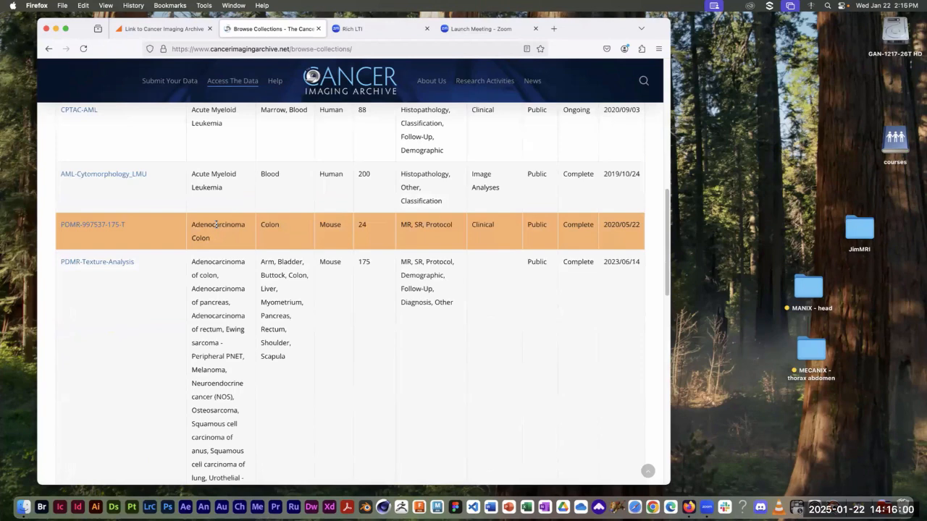
- Open the PDMR-997537-175-T collection and review its summary and results down to the Data Access download table
{"action": "left_click", "coordinate": [72, 226]}
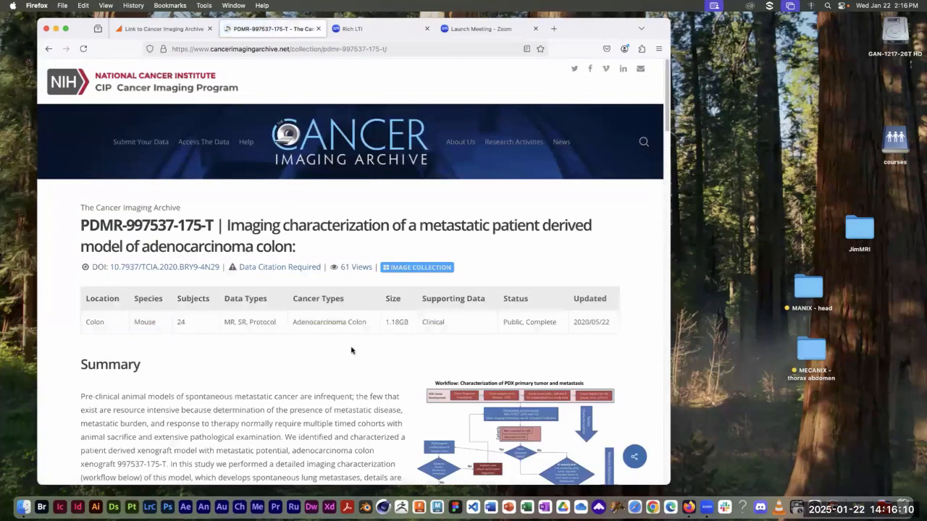
{"action": "scroll", "coordinate": [352, 348], "scroll_direction": "down", "scroll_amount": 5}
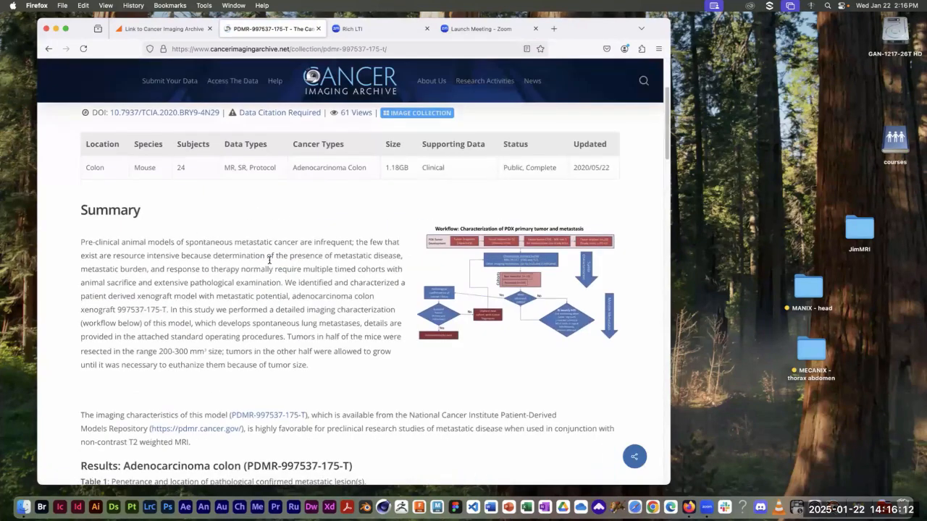
{"action": "scroll", "coordinate": [387, 255], "scroll_direction": "down", "scroll_amount": 5}
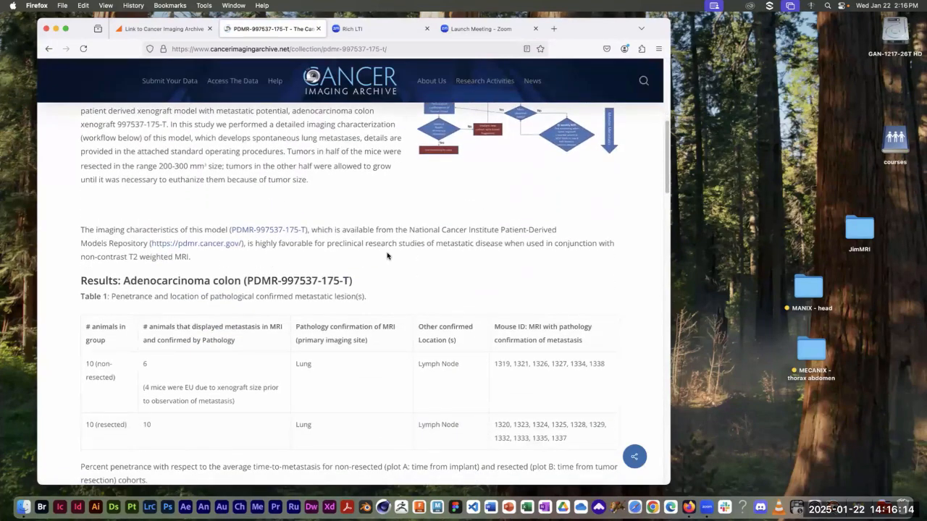
{"action": "scroll", "coordinate": [388, 256], "scroll_direction": "down", "scroll_amount": 10}
{"action": "scroll", "coordinate": [387, 256], "scroll_direction": "down", "scroll_amount": 8}
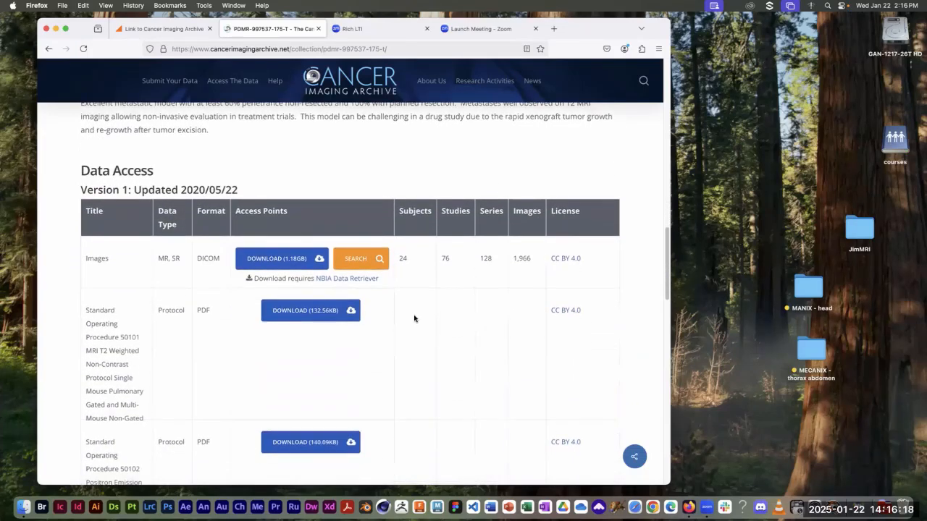
{"action": "scroll", "coordinate": [411, 329], "scroll_direction": "down", "scroll_amount": 1}
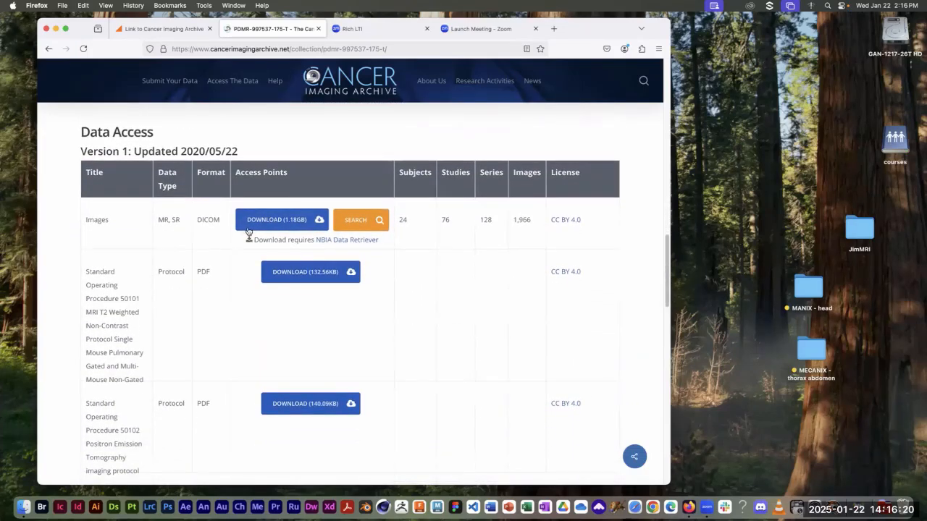
- Open the image search for the PDMR-997537-175-T DICOM images and look over the modality, anatomical site and species filters
{"action": "left_click", "coordinate": [355, 222]}
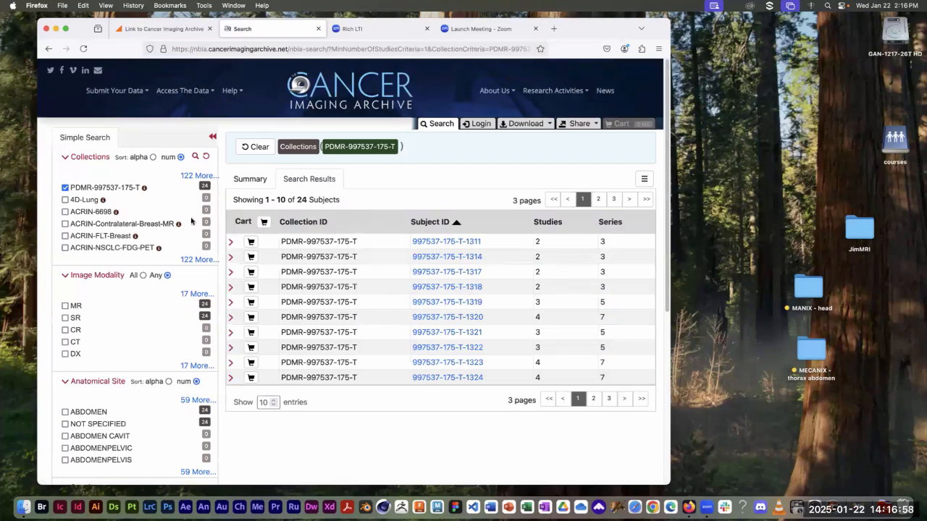
{"action": "scroll", "coordinate": [176, 227], "scroll_direction": "down", "scroll_amount": 2}
{"action": "scroll", "coordinate": [176, 226], "scroll_direction": "down", "scroll_amount": 3}
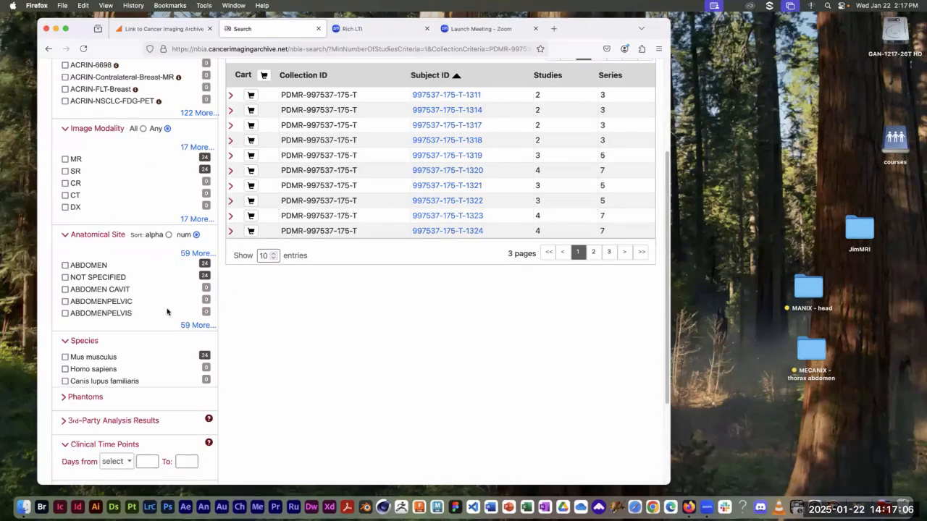
- Look over the remaining search filters and restrict the PDMR-997537-175-T results to the MR image modality
{"action": "scroll", "coordinate": [165, 295], "scroll_direction": "down", "scroll_amount": 3}
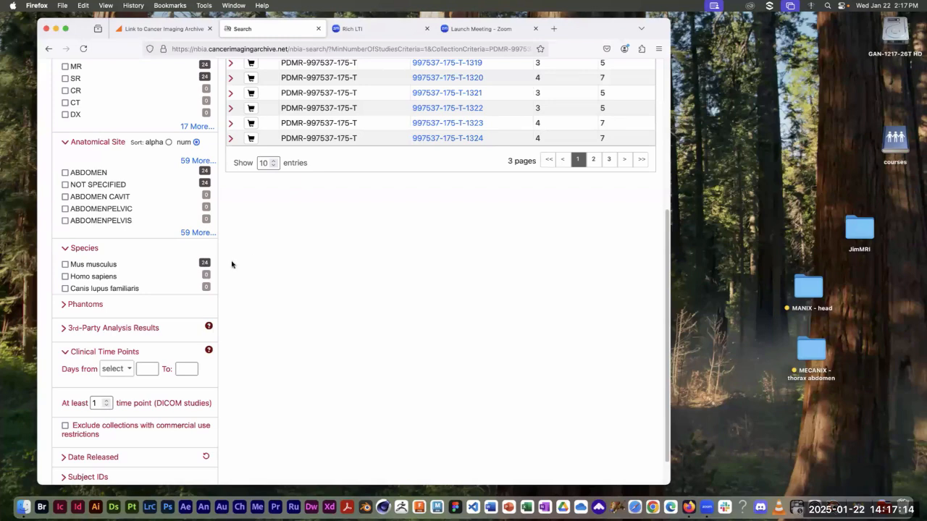
{"action": "scroll", "coordinate": [232, 264], "scroll_direction": "up", "scroll_amount": 5}
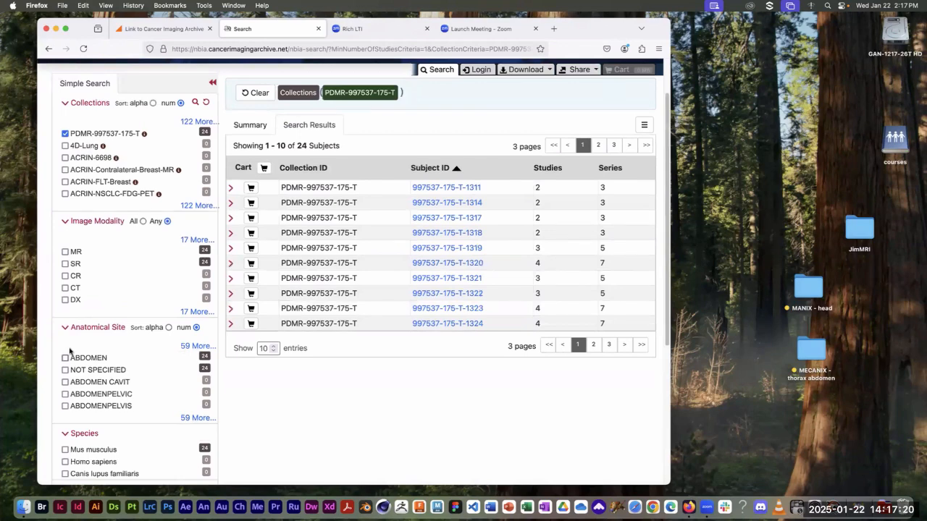
{"action": "left_click", "coordinate": [64, 252]}
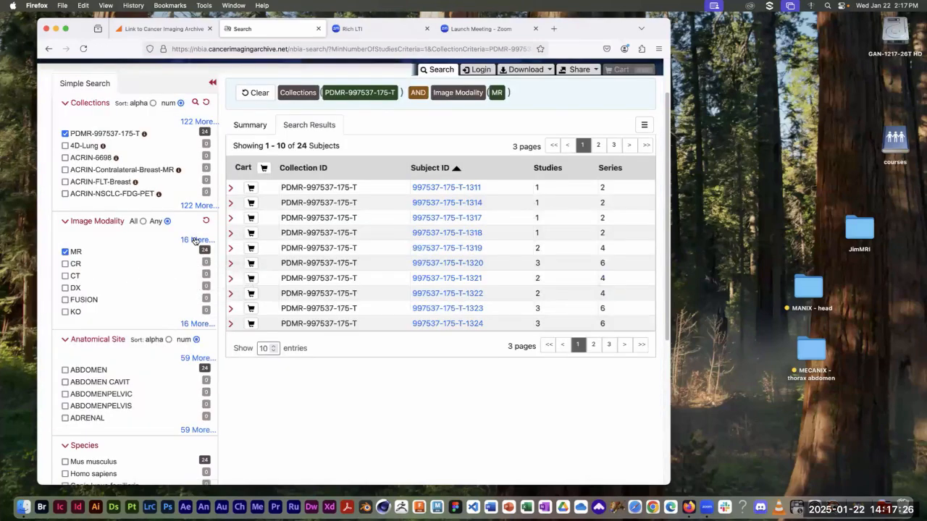
- Expand the full list of image modalities and look through it and the filters for site, species and time points
{"action": "left_click", "coordinate": [194, 241]}
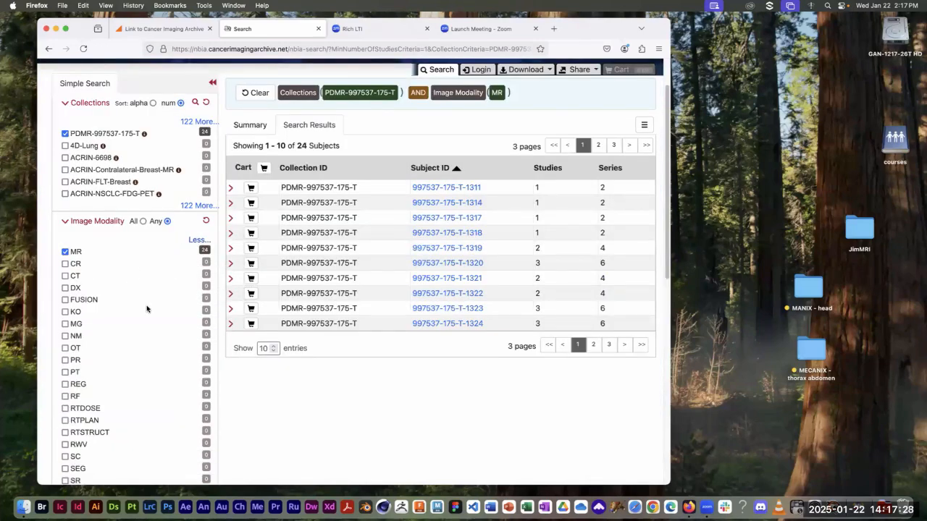
{"action": "scroll", "coordinate": [147, 308], "scroll_direction": "down", "scroll_amount": 5}
{"action": "scroll", "coordinate": [147, 308], "scroll_direction": "up", "scroll_amount": 3}
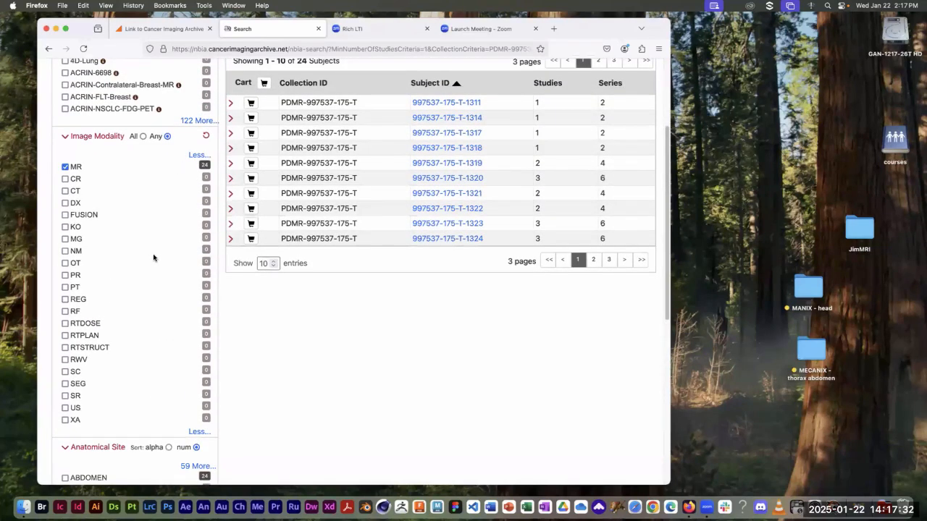
{"action": "scroll", "coordinate": [153, 258], "scroll_direction": "down", "scroll_amount": 3}
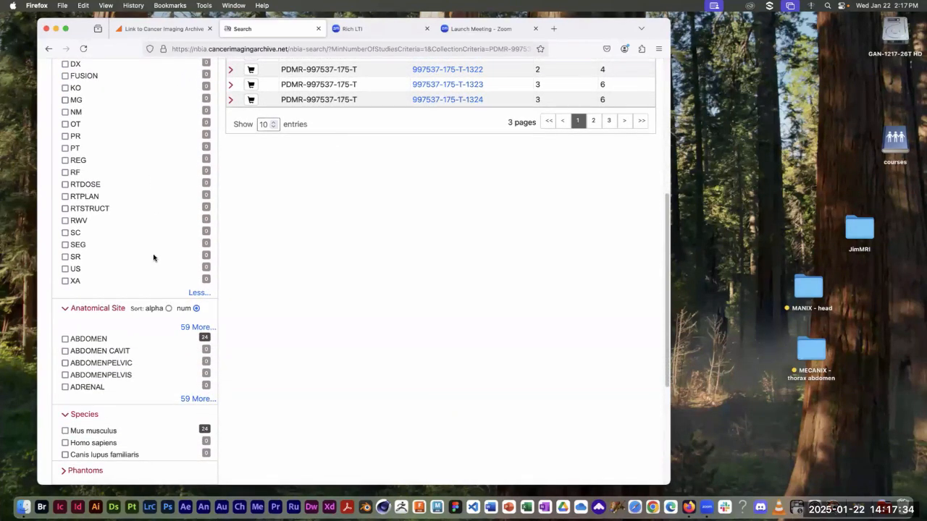
{"action": "scroll", "coordinate": [152, 261], "scroll_direction": "down", "scroll_amount": 2}
{"action": "scroll", "coordinate": [153, 265], "scroll_direction": "down", "scroll_amount": 3}
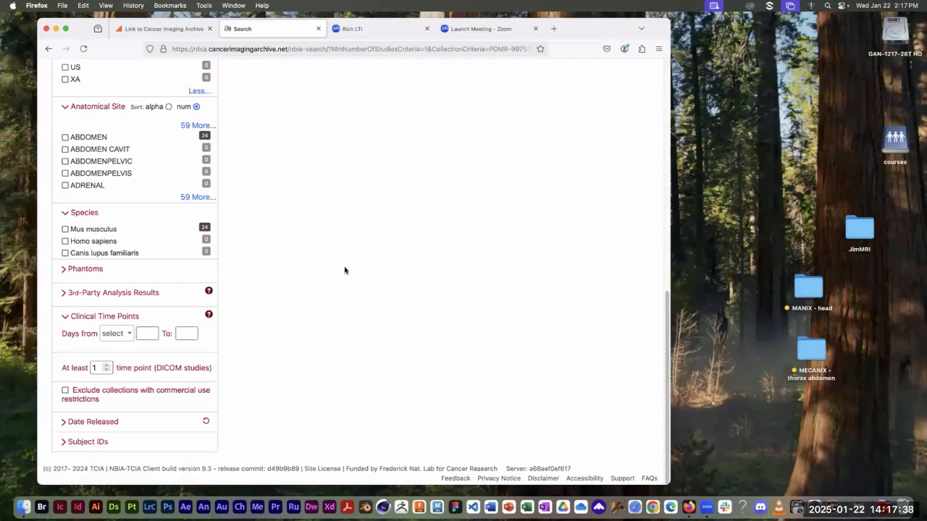
{"action": "scroll", "coordinate": [344, 268], "scroll_direction": "up", "scroll_amount": 10}
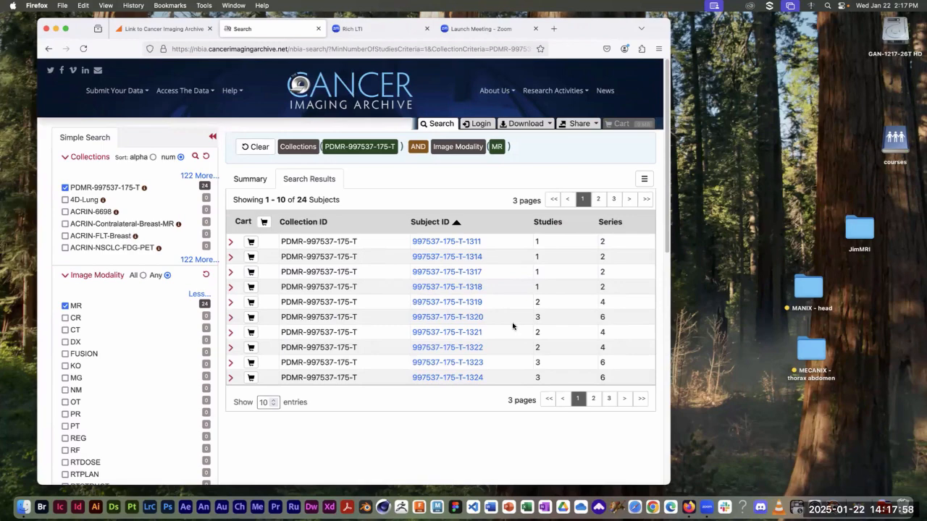
{"action": "left_click", "coordinate": [594, 399]}
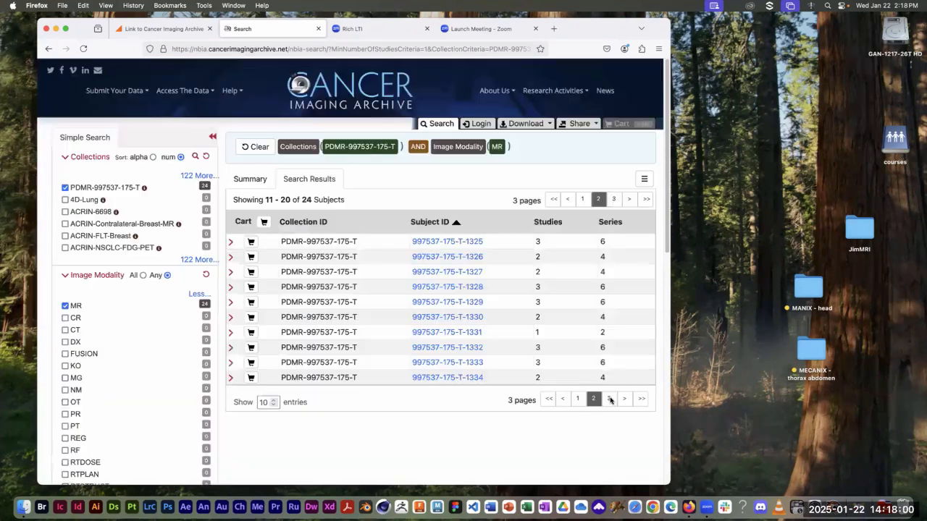
{"action": "left_click", "coordinate": [610, 399]}
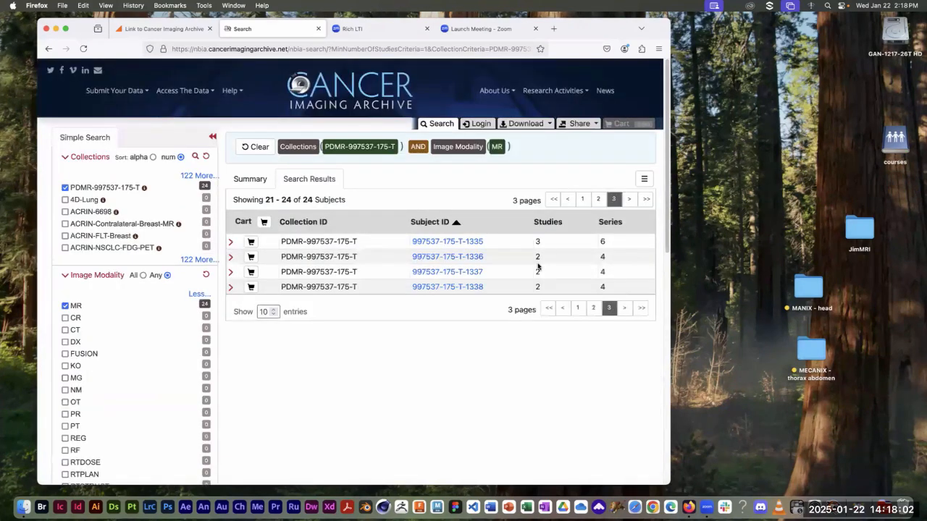
{"action": "left_click", "coordinate": [577, 308]}
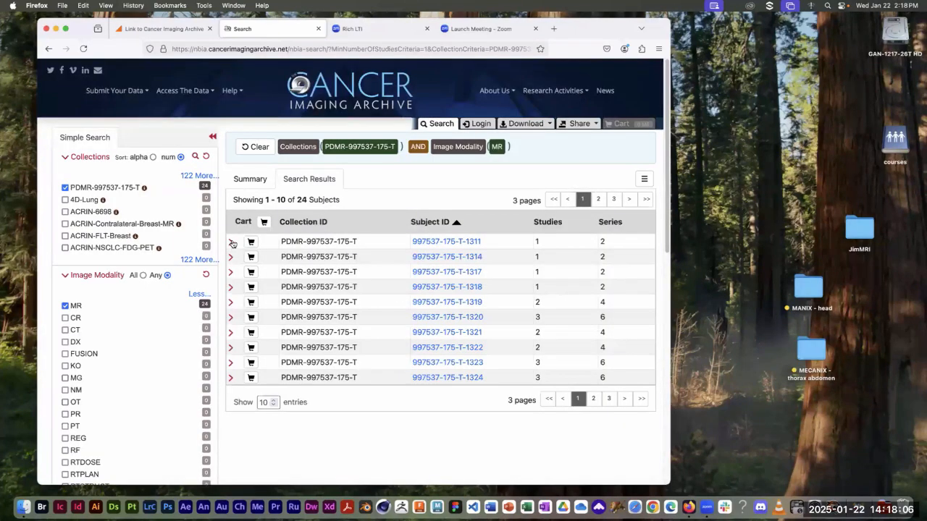
{"action": "left_click", "coordinate": [232, 244]}
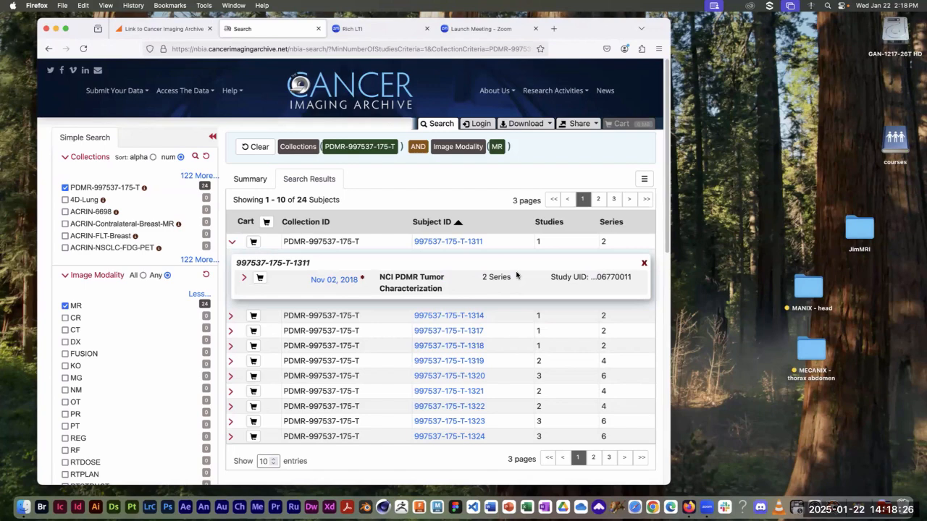
{"action": "left_click", "coordinate": [644, 264]}
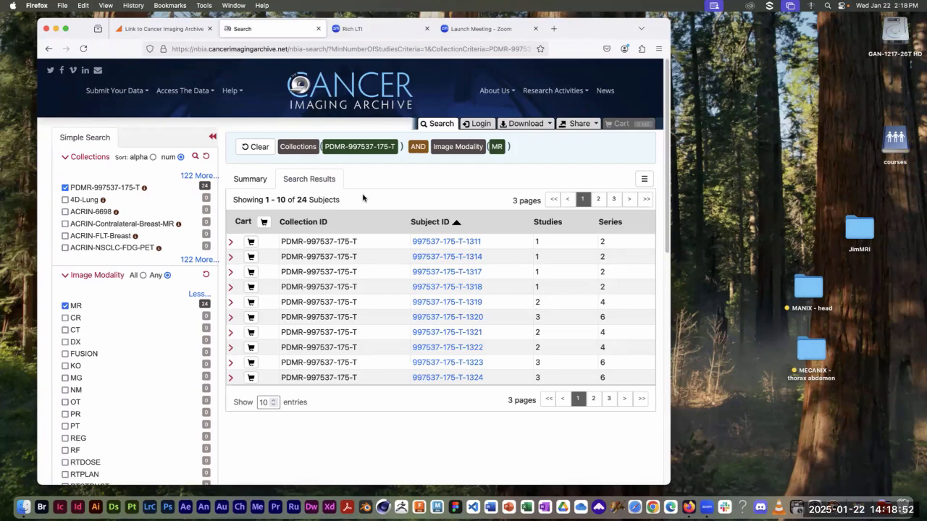
- Add subjects 997537-175-T-1319 and 997537-175-T-1320 to the cart and review the series it contains
{"action": "left_click", "coordinate": [250, 302]}
{"action": "left_click", "coordinate": [250, 318]}
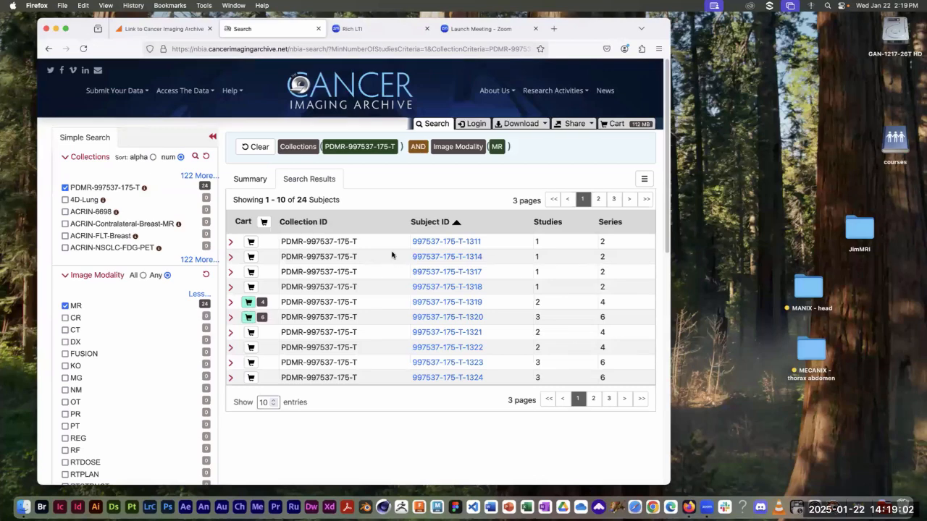
{"action": "left_click", "coordinate": [612, 124]}
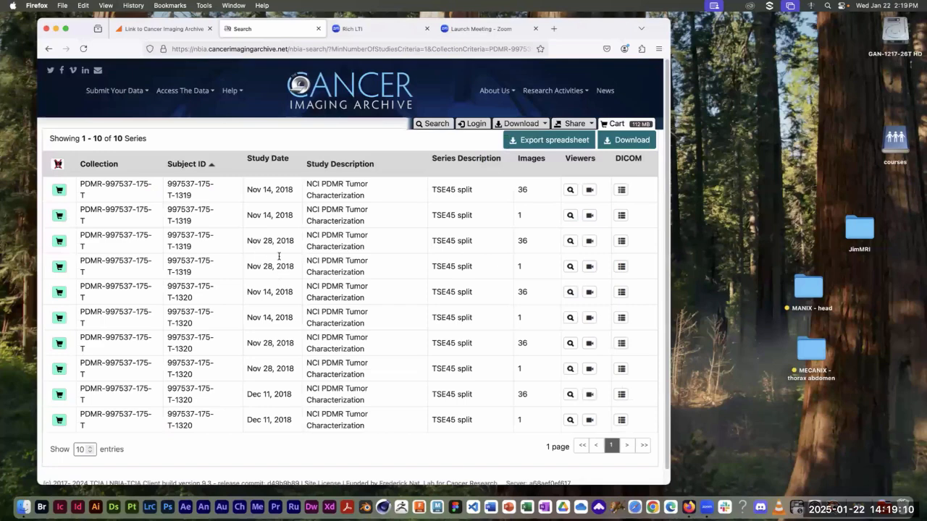
{"action": "scroll", "coordinate": [303, 287], "scroll_direction": "down", "scroll_amount": 1}
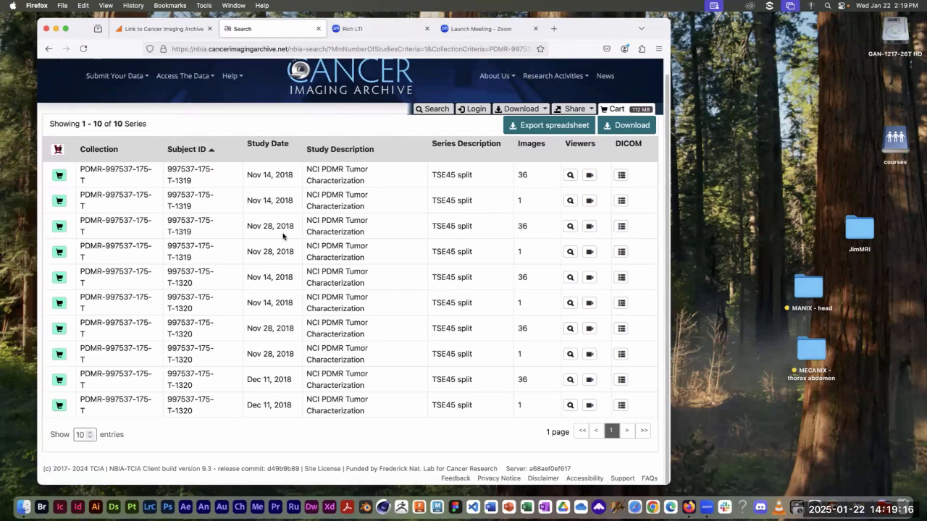
{"action": "scroll", "coordinate": [323, 231], "scroll_direction": "up", "scroll_amount": 1}
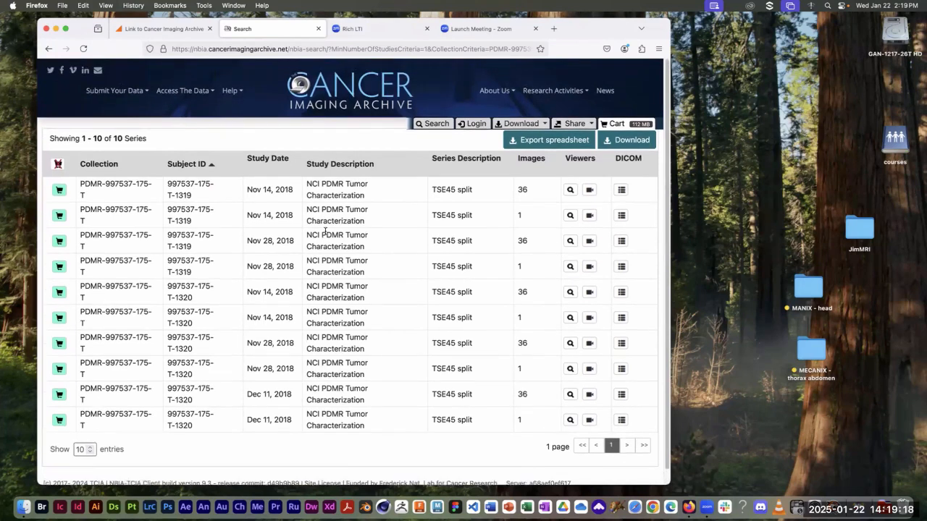
- Download the cart's manifest file, open it in NBIA Data Retriever and accept the Data Usage Policy
{"action": "left_click", "coordinate": [631, 140]}
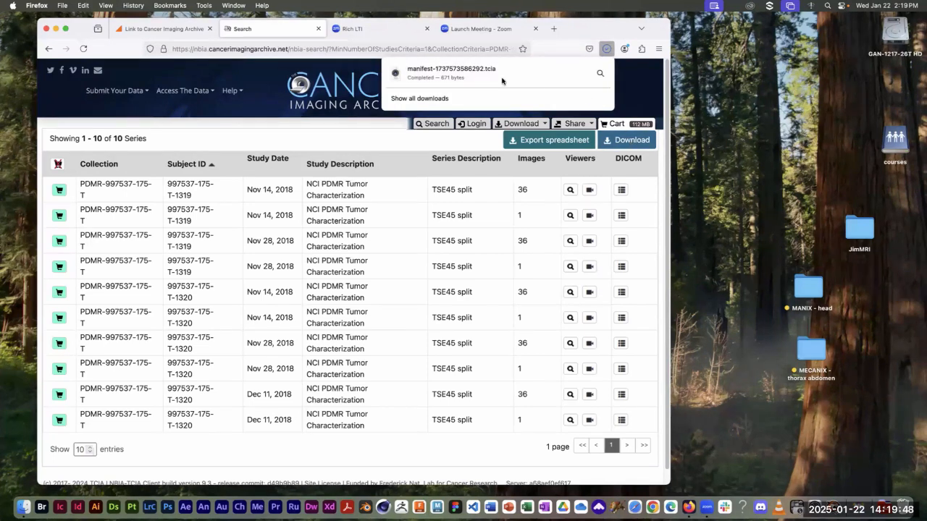
{"action": "left_click", "coordinate": [449, 74]}
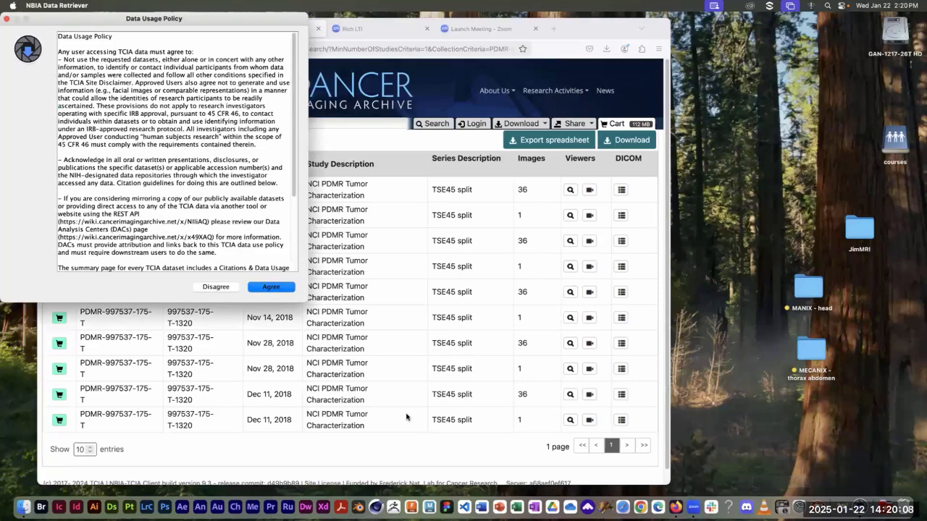
{"action": "left_click_drag", "start_coordinate": [65, 14], "coordinate": [401, 104]}
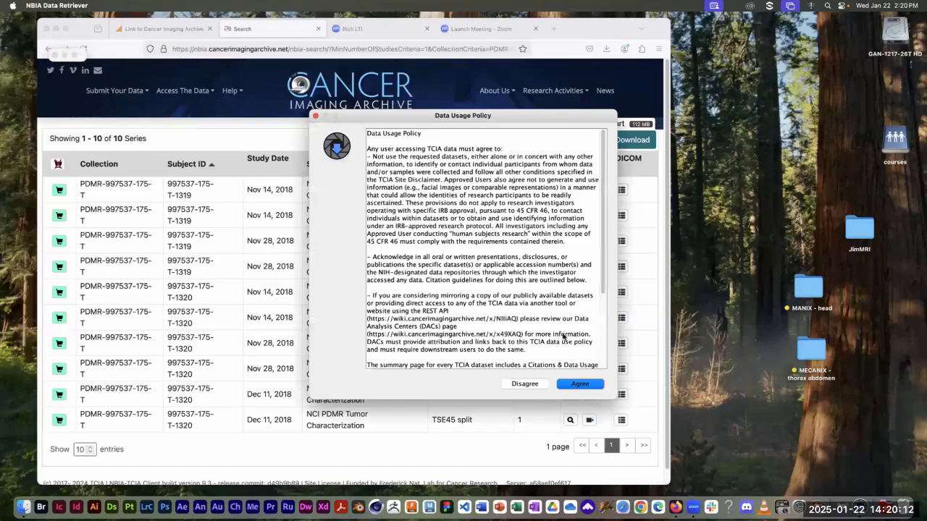
{"action": "scroll", "coordinate": [562, 337], "scroll_direction": "down", "scroll_amount": 5}
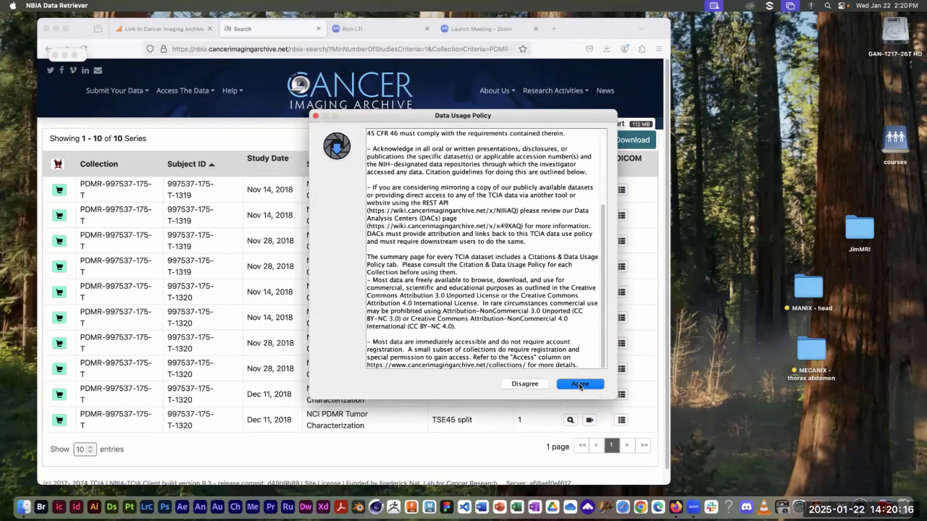
{"action": "left_click", "coordinate": [580, 385]}
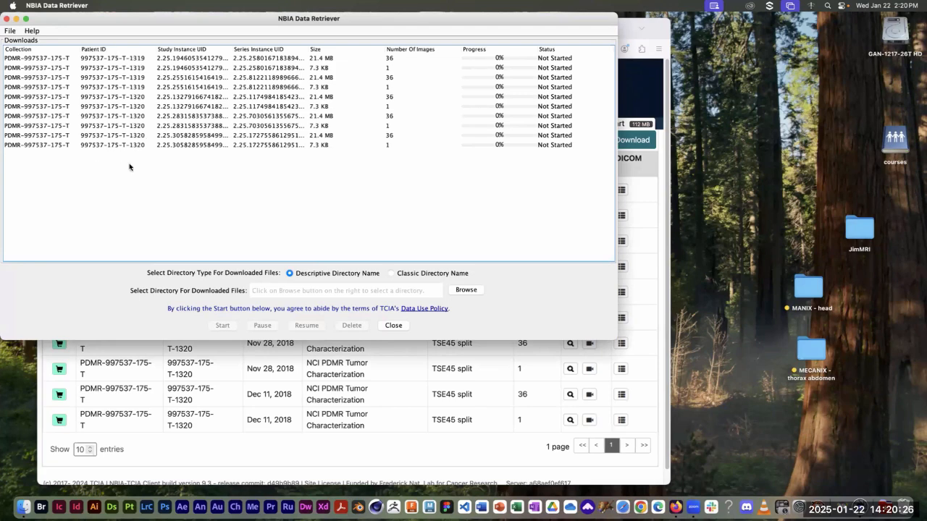
- Create a folder named "Cancer Imaging Archive" on the Desktop and set it as the directory for downloaded files
{"action": "left_click", "coordinate": [467, 290]}
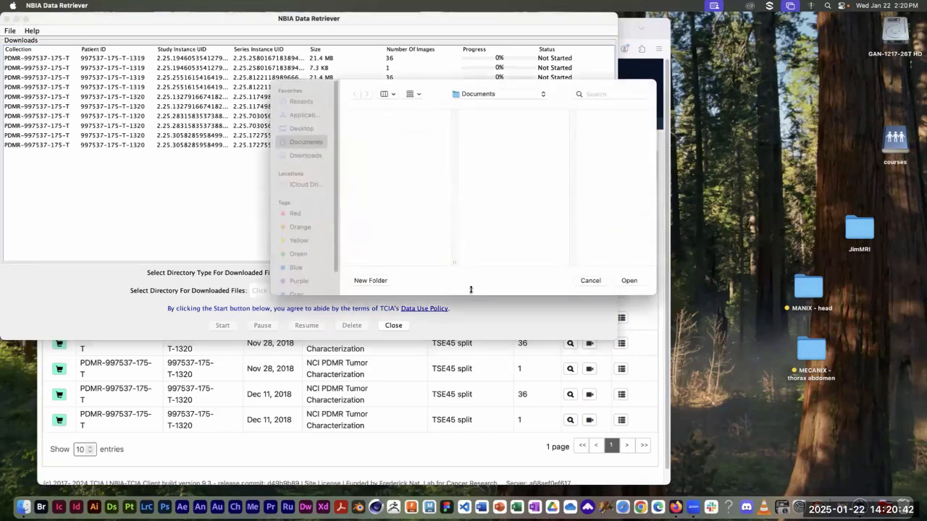
{"action": "left_click", "coordinate": [497, 93]}
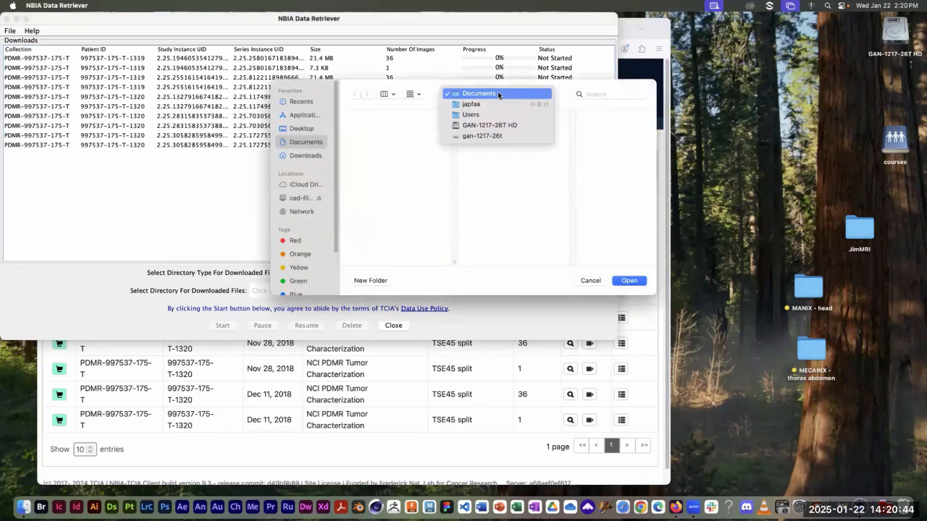
{"action": "left_click", "coordinate": [299, 131]}
{"action": "left_click", "coordinate": [301, 130]}
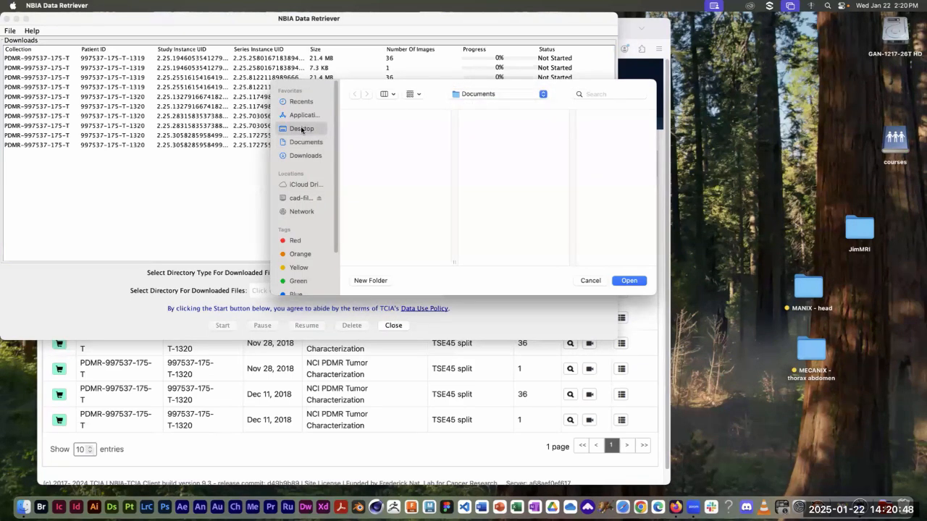
{"action": "left_click", "coordinate": [371, 280]}
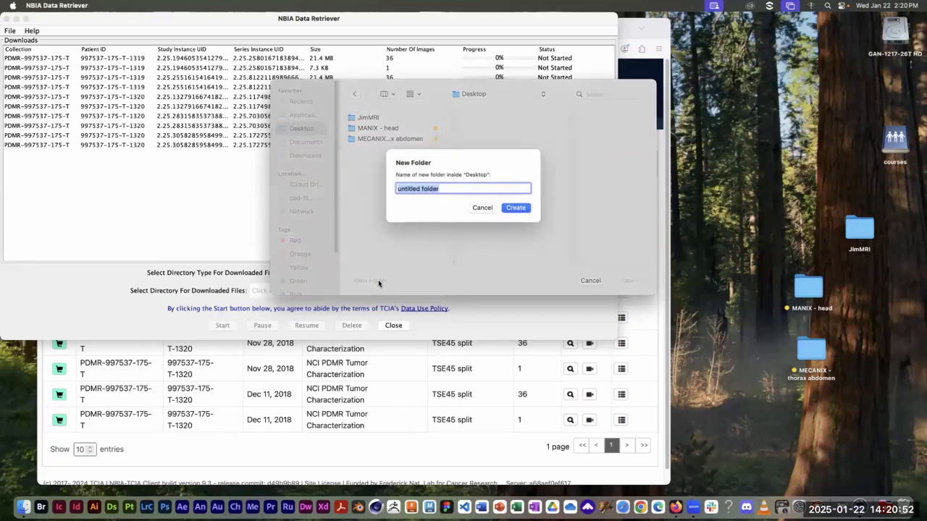
{"action": "type", "text": "Can"}
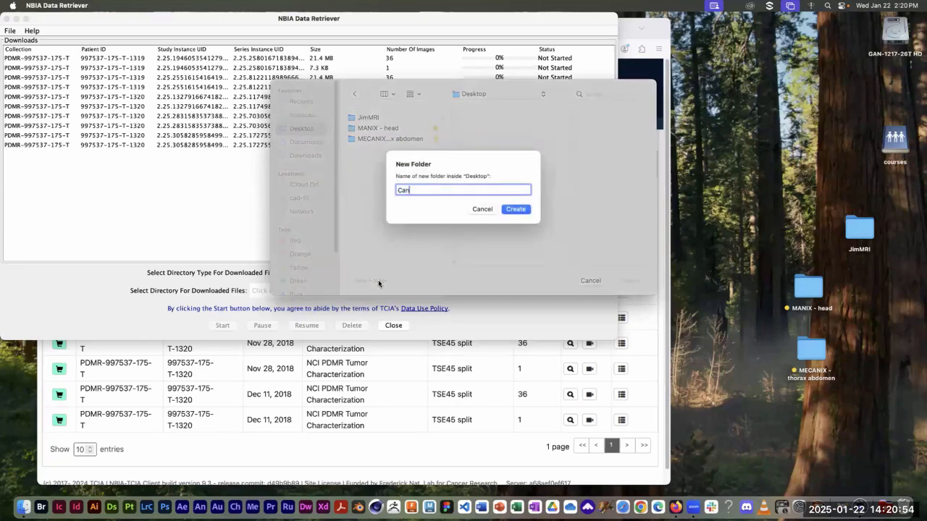
{"action": "type", "text": "cer Imaging Archive"}
{"action": "left_click", "coordinate": [515, 210]}
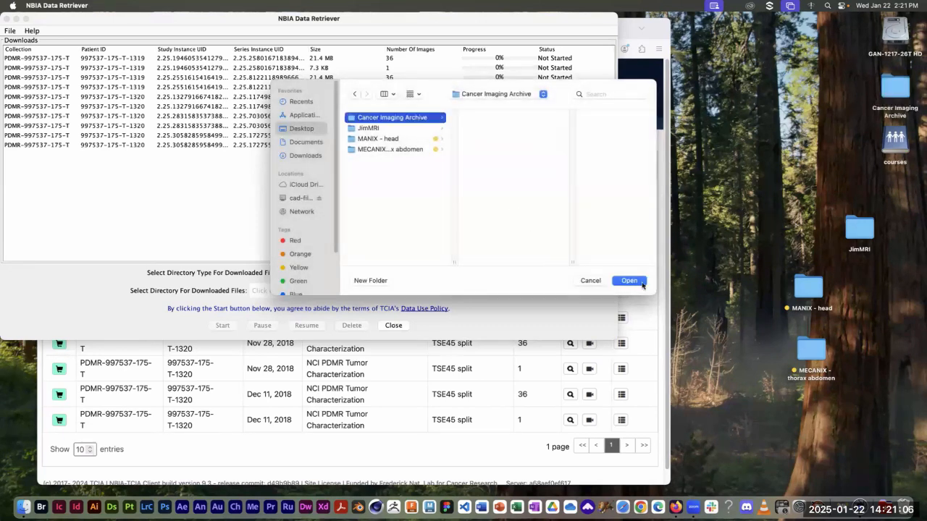
{"action": "left_click", "coordinate": [641, 283]}
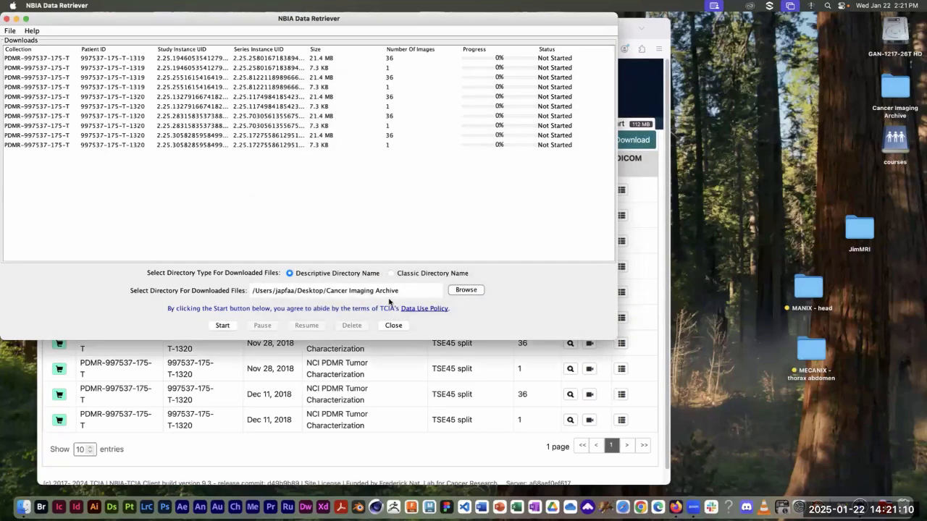
- Download all listed image series and close NBIA Data Retriever
{"action": "left_click", "coordinate": [223, 326]}
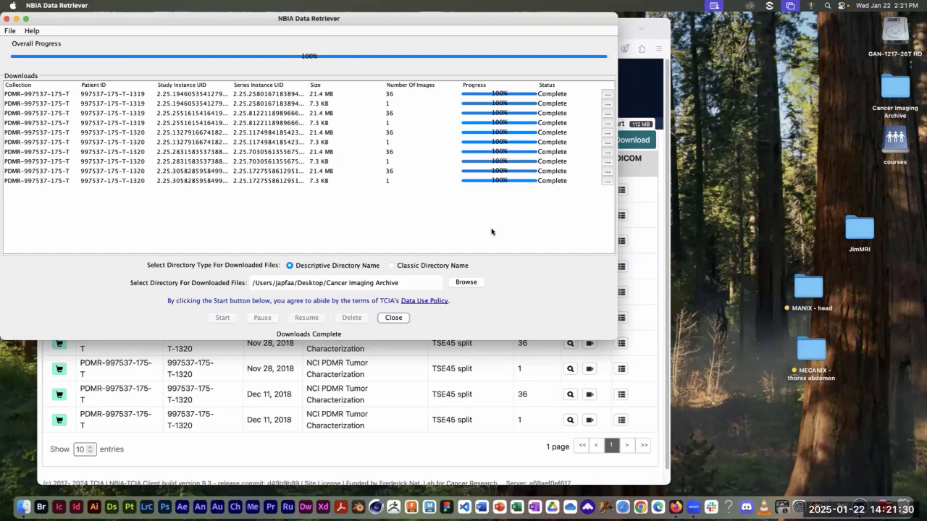
{"action": "left_click", "coordinate": [393, 318]}
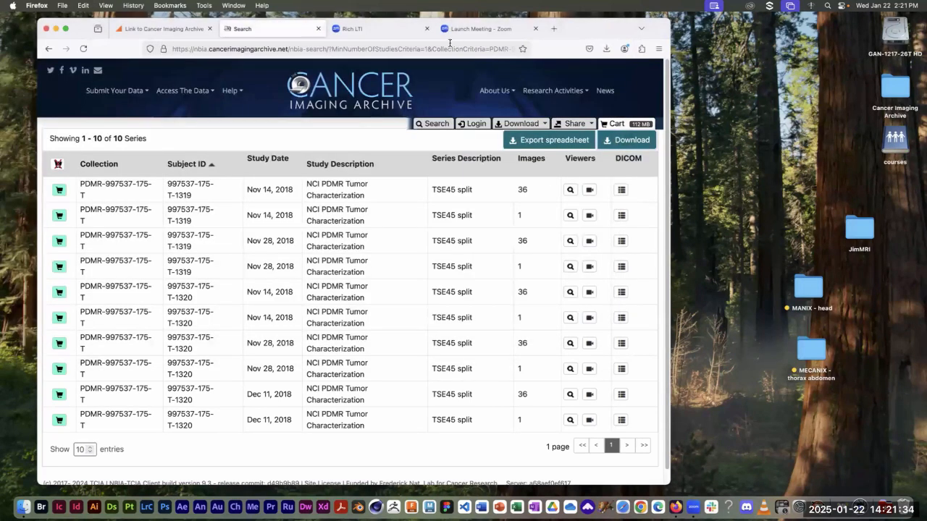
- Close the archive's search page, enlarge the browser window and hide Firefox to reveal the desktop
{"action": "left_click", "coordinate": [318, 30]}
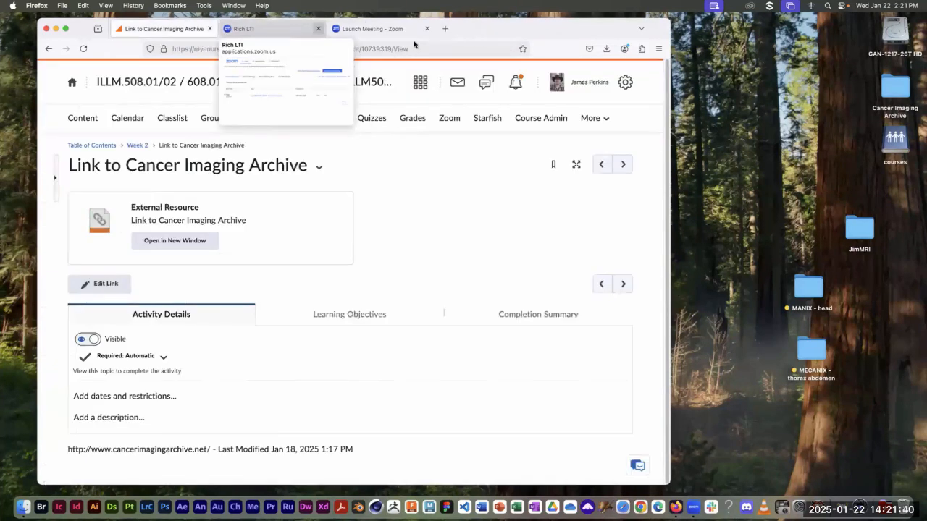
{"action": "double_click", "coordinate": [580, 23]}
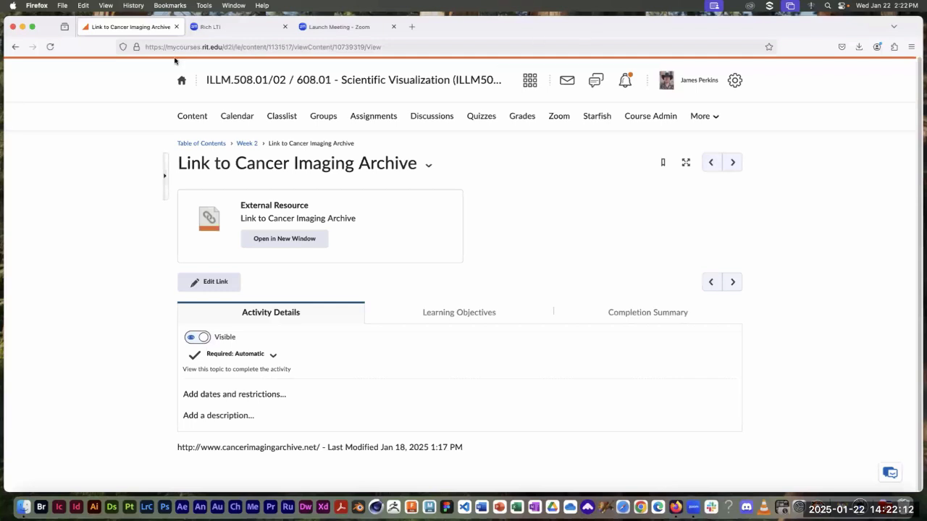
{"action": "left_click", "coordinate": [36, 6]}
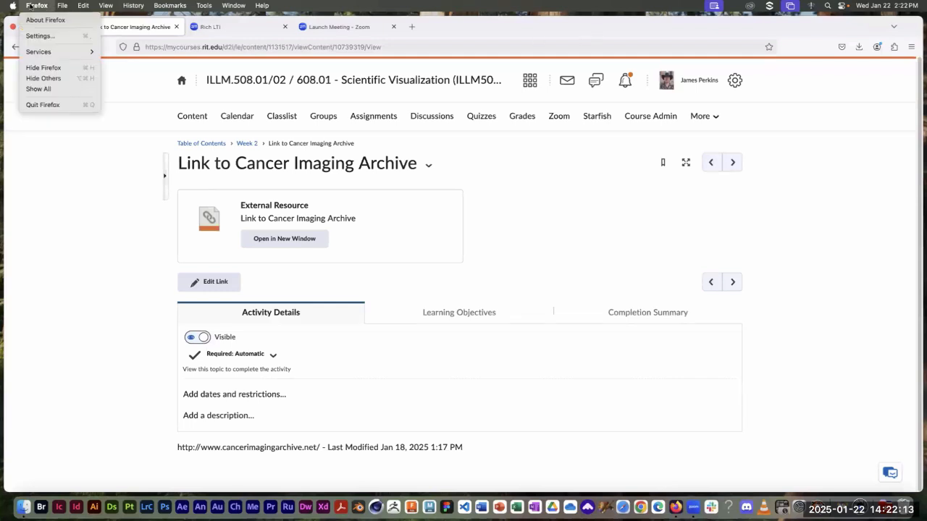
{"action": "left_click", "coordinate": [37, 68]}
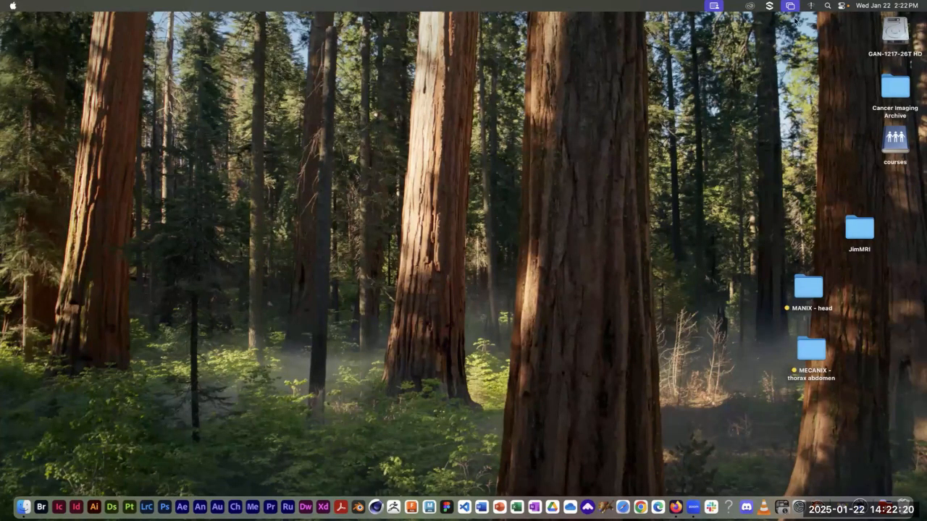
- Group the MANIX - head, MECANIX - thorax abdomen and Cancer Imaging Archive folders together on the desktop
{"action": "left_click_drag", "start_coordinate": [894, 88], "coordinate": [833, 428]}
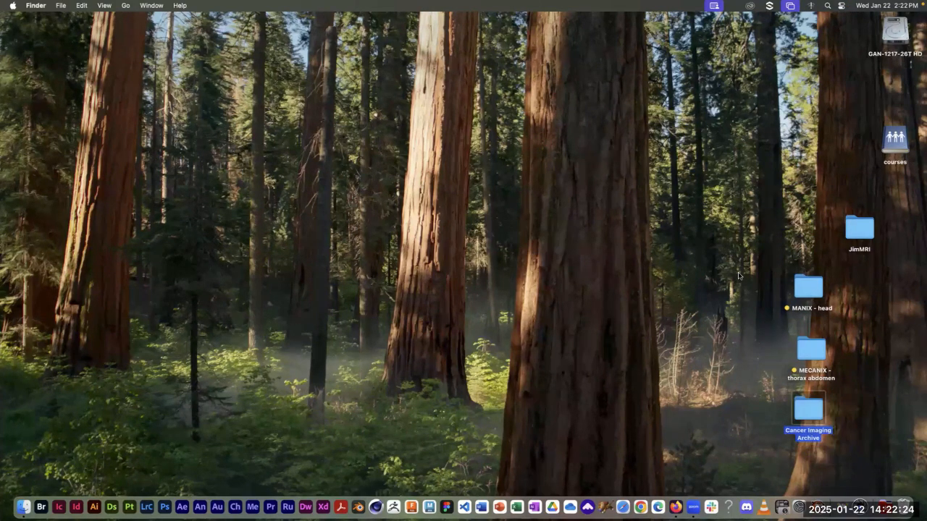
{"action": "left_click_drag", "start_coordinate": [757, 268], "coordinate": [778, 301]}
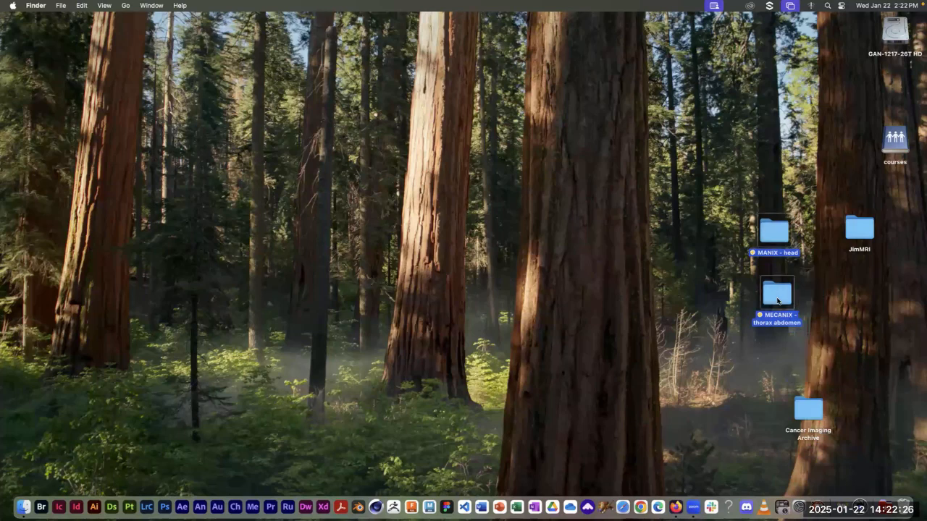
{"action": "left_click", "coordinate": [822, 294]}
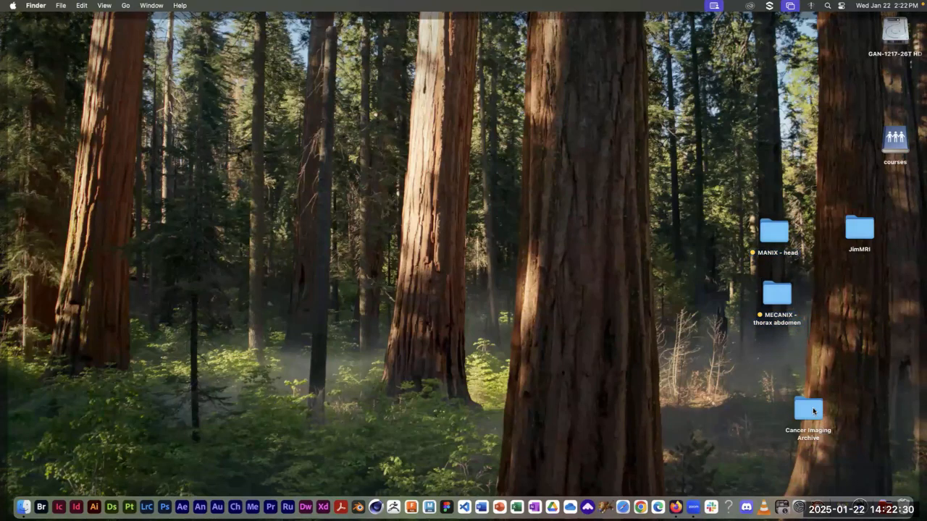
{"action": "left_click_drag", "start_coordinate": [813, 411], "coordinate": [787, 360]}
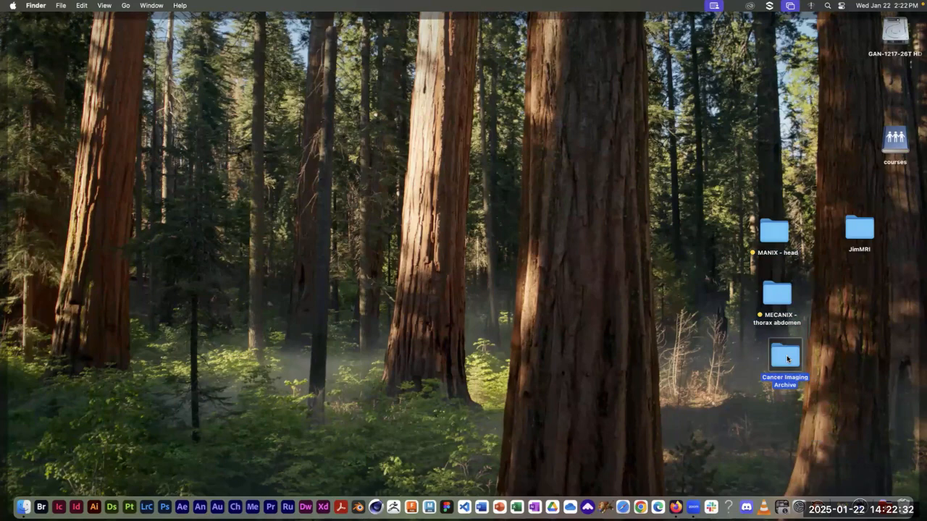
- Open the Cancer Imaging Archive folder and expand its manifest and PDMR-997537-175-T folders to inspect the downloaded data
{"action": "double_click", "coordinate": [787, 355]}
{"action": "left_click", "coordinate": [326, 127]}
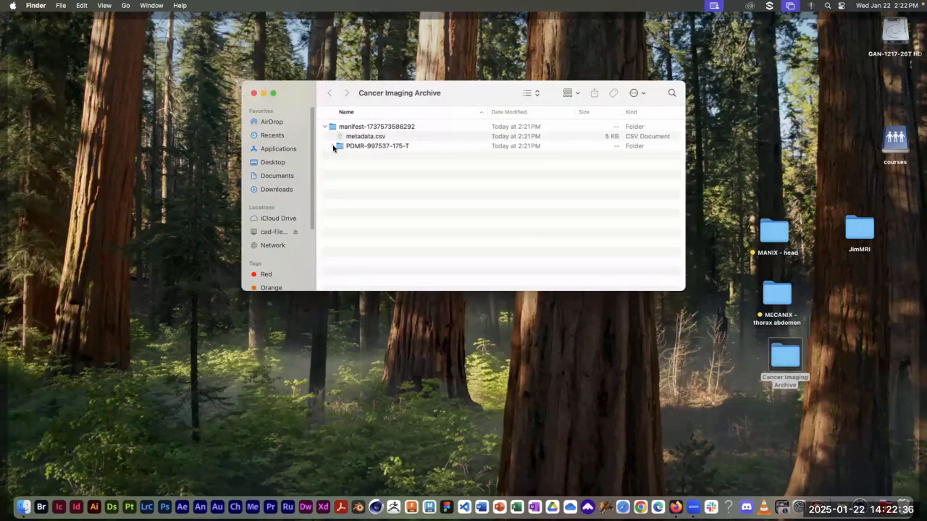
{"action": "left_click", "coordinate": [333, 146]}
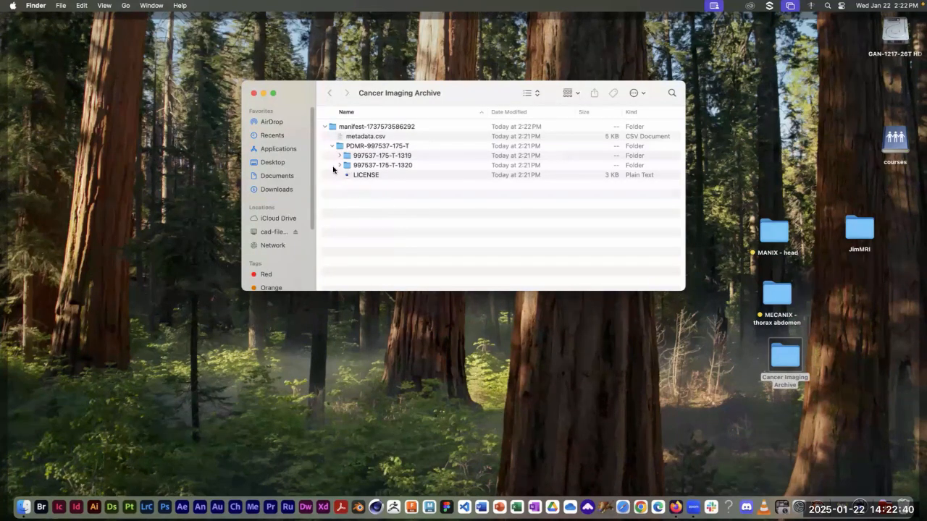
{"action": "left_click_drag", "start_coordinate": [299, 94], "coordinate": [297, 208]}
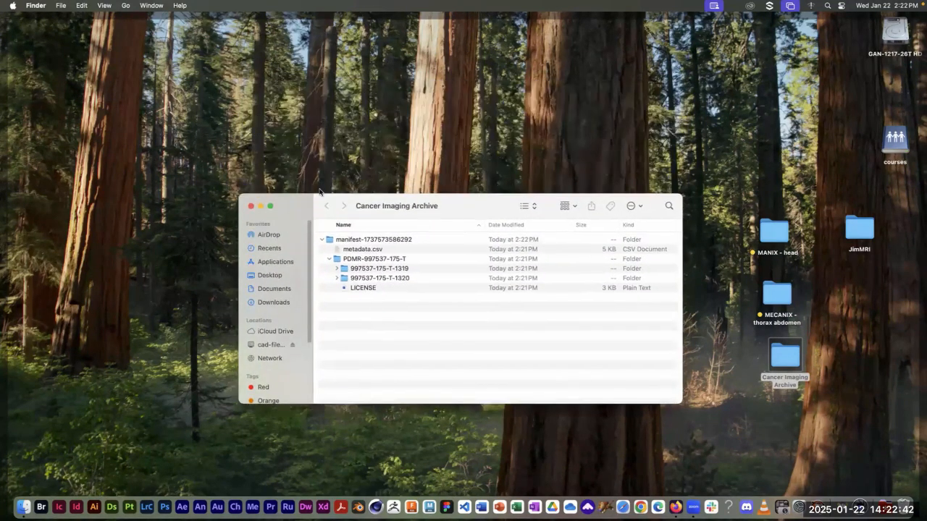
- Look through the image files in the separate MRI folder on the desktop and close its window
{"action": "double_click", "coordinate": [859, 230]}
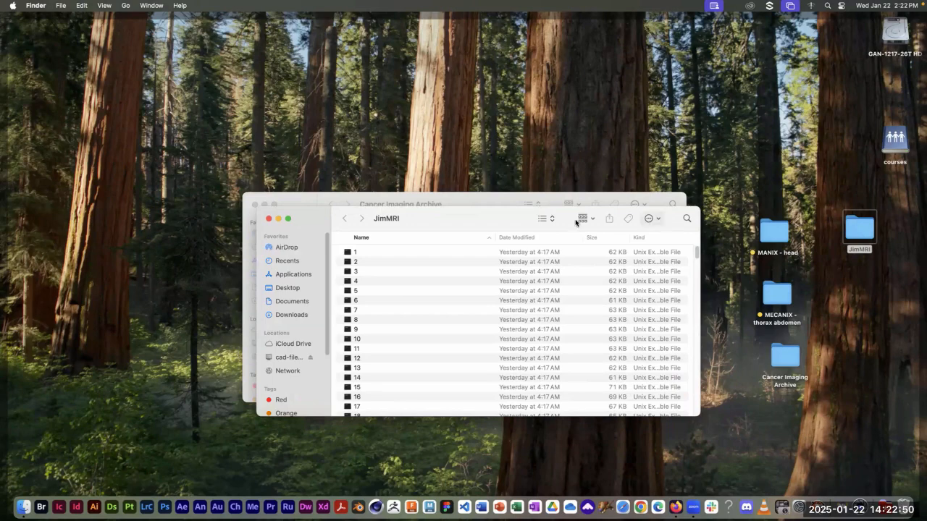
{"action": "left_click", "coordinate": [270, 218]}
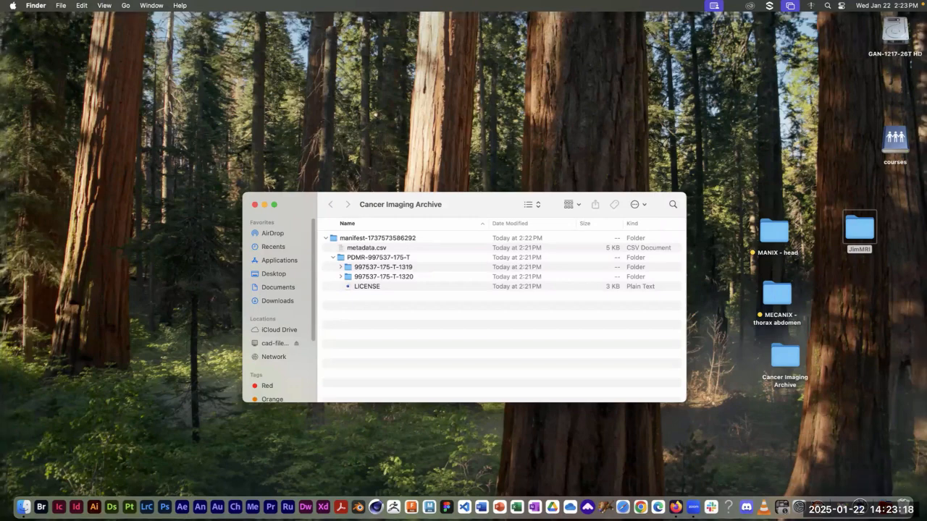
- Launch Horos from the installed applications and look at its import options
{"action": "left_click", "coordinate": [886, 507]}
{"action": "scroll", "coordinate": [788, 81], "scroll_direction": "up", "scroll_amount": 10}
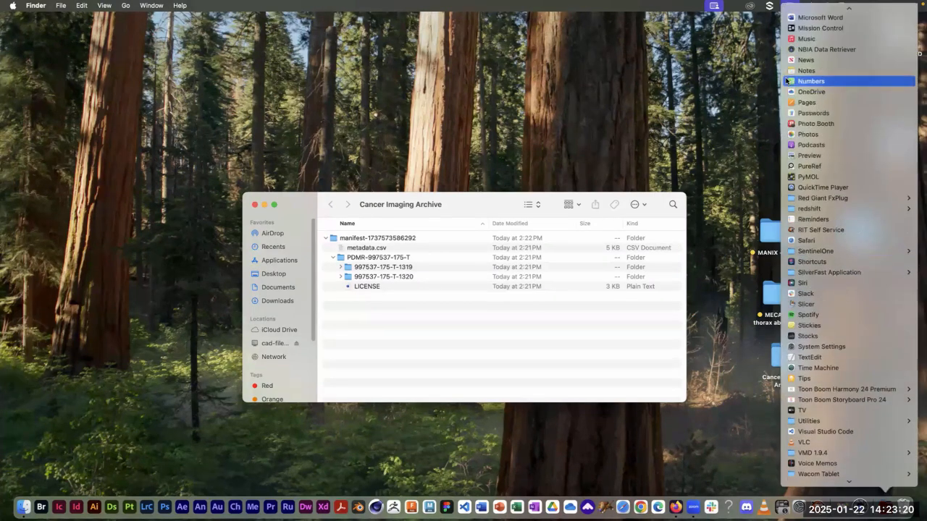
{"action": "scroll", "coordinate": [787, 81], "scroll_direction": "up", "scroll_amount": 3}
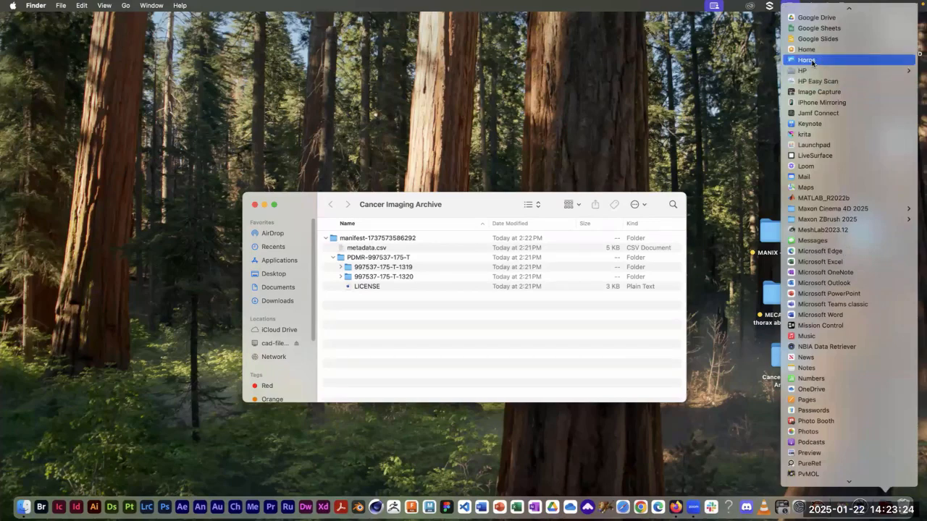
{"action": "left_click", "coordinate": [807, 60]}
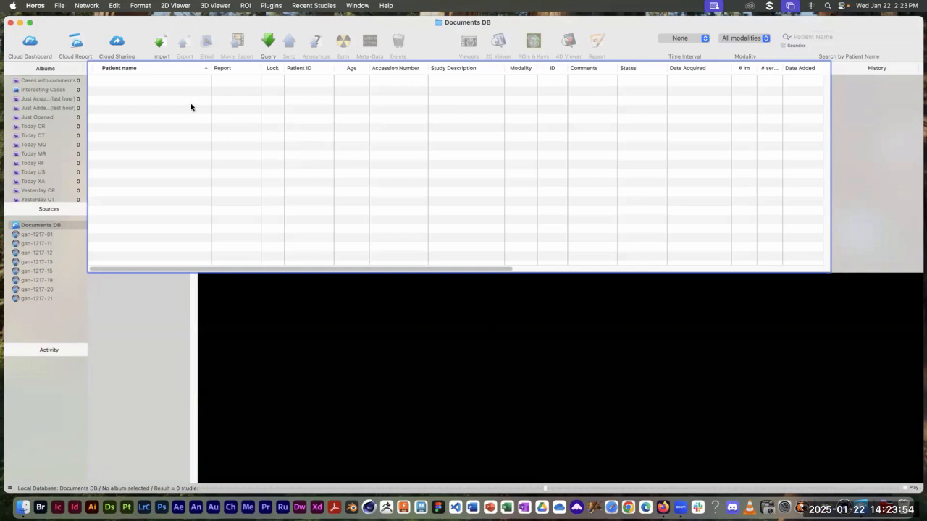
{"action": "left_click", "coordinate": [56, 6]}
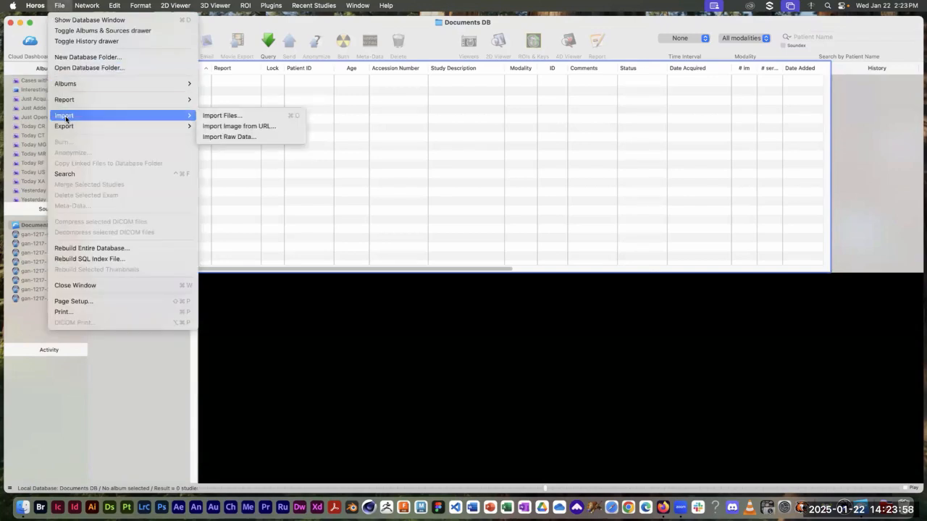
{"action": "left_click", "coordinate": [214, 15]}
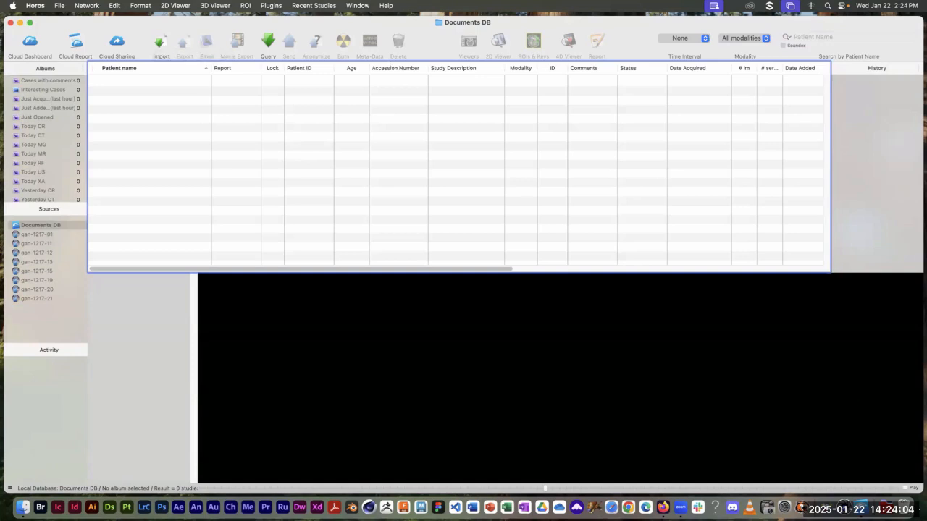
- Shrink the Horos window and import the MANIX, MECANIX and separate MRI folders from the desktop, copying their files into the database
{"action": "left_click_drag", "start_coordinate": [920, 490], "coordinate": [690, 481]}
{"action": "left_click_drag", "start_coordinate": [740, 213], "coordinate": [804, 333]}
{"action": "left_click_drag", "start_coordinate": [342, 184], "coordinate": [300, 174]}
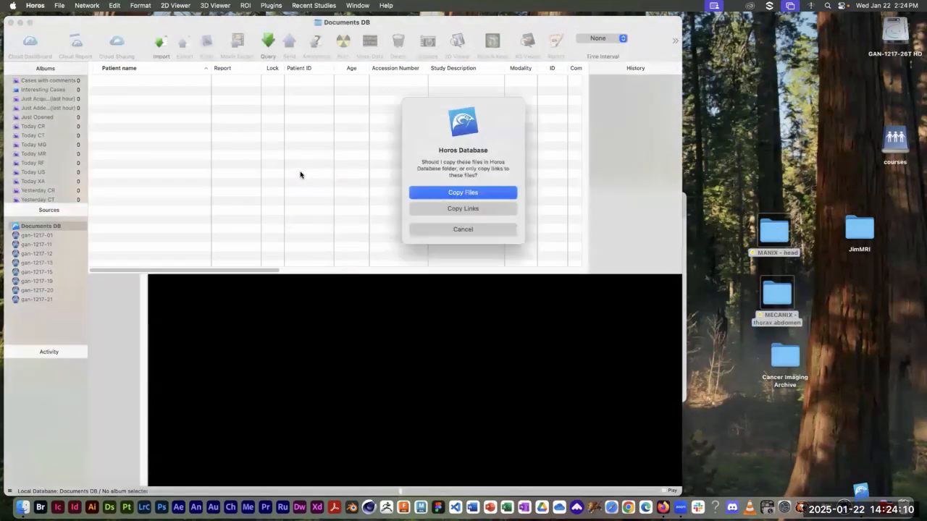
{"action": "left_click", "coordinate": [489, 194]}
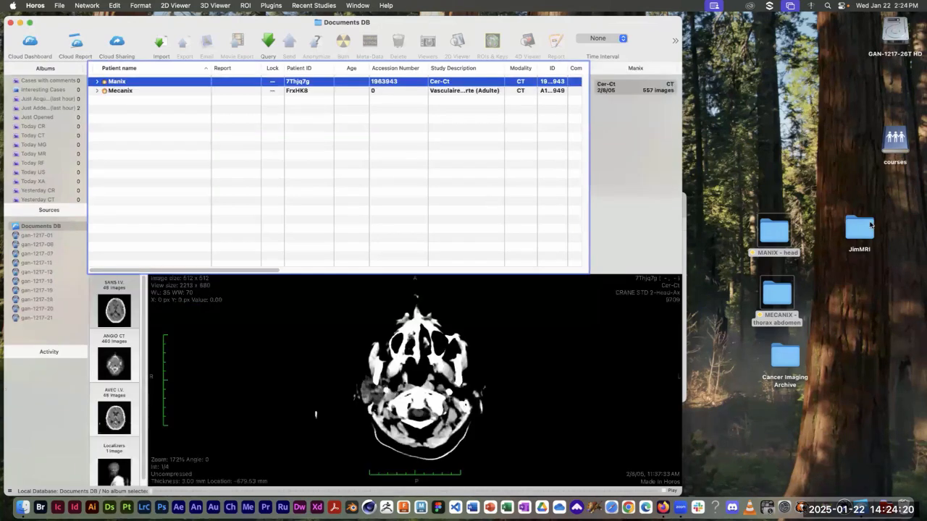
{"action": "left_click_drag", "start_coordinate": [855, 230], "coordinate": [493, 176]}
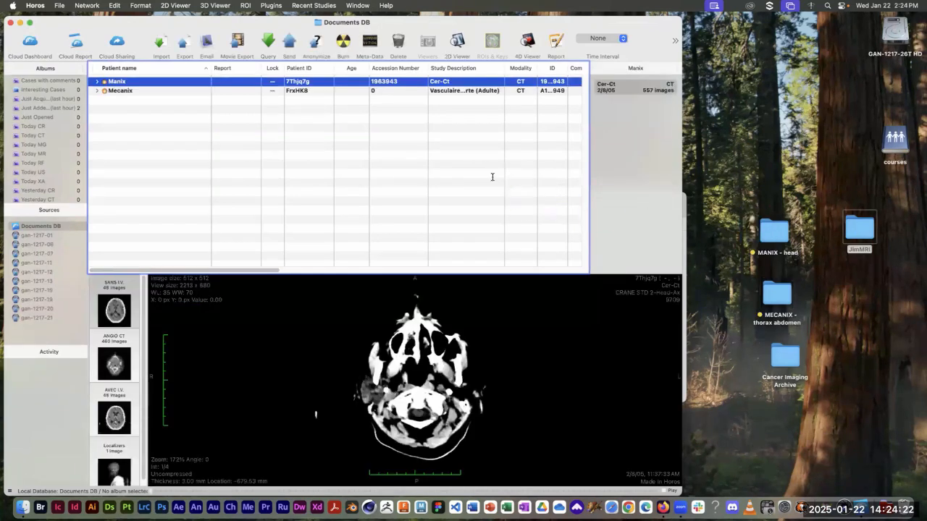
{"action": "left_click", "coordinate": [487, 194]}
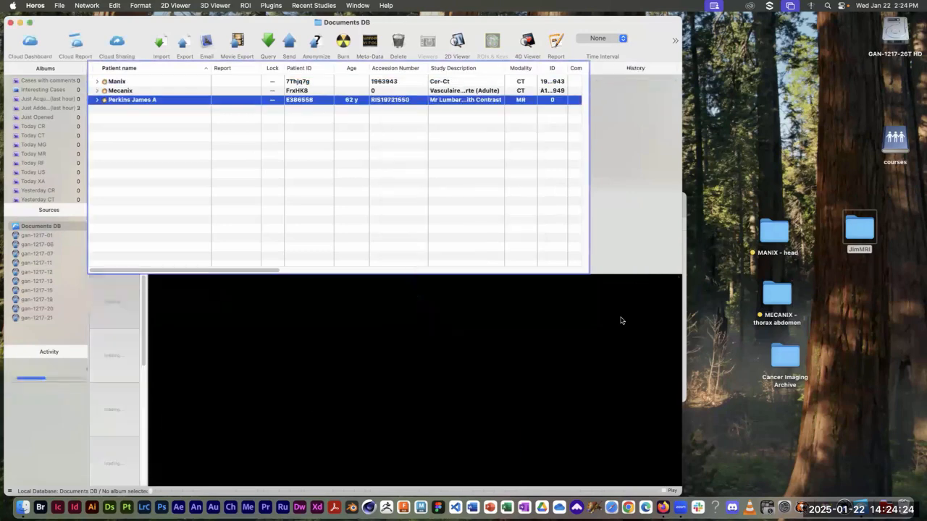
- Import both subject folders inside PDMR-997537-175-T from the Cancer Imaging Archive folder, copying their files into the Horos database
{"action": "double_click", "coordinate": [778, 360]}
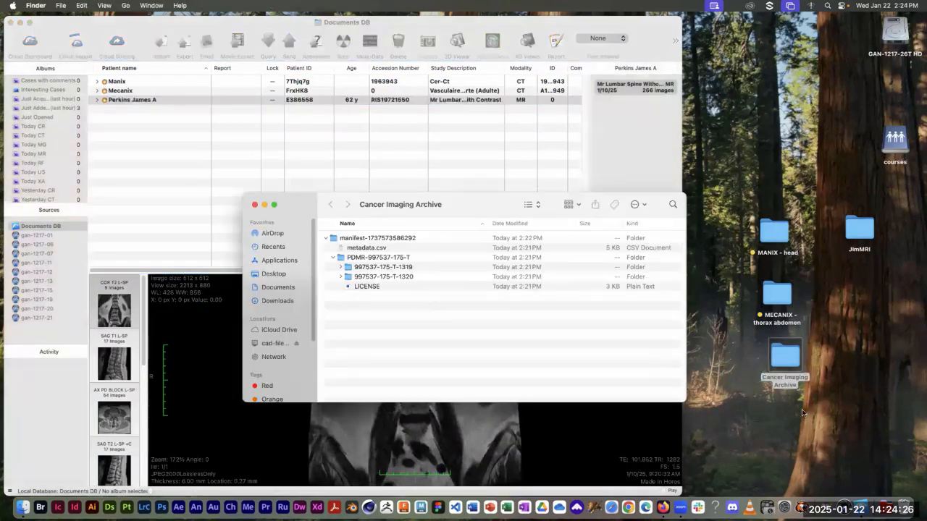
{"action": "left_click_drag", "start_coordinate": [457, 213], "coordinate": [730, 206]}
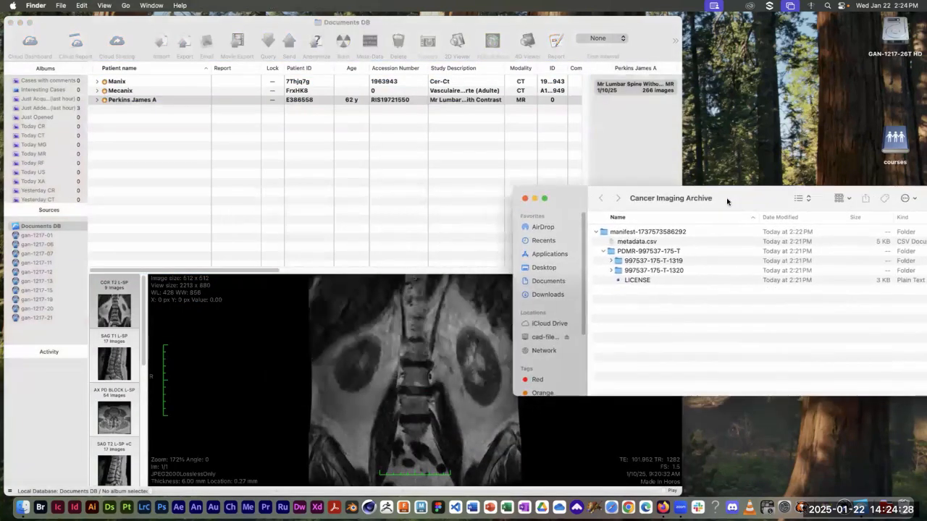
{"action": "left_click_drag", "start_coordinate": [609, 264], "coordinate": [379, 196]}
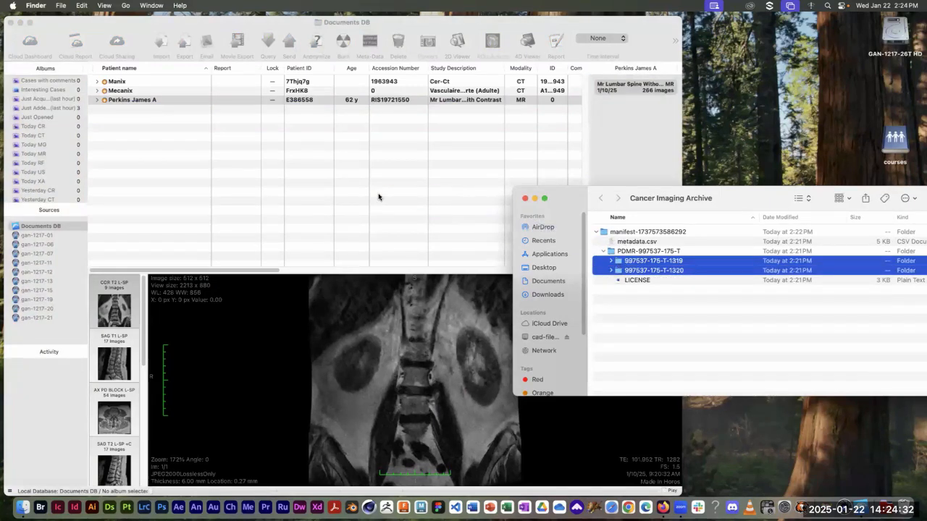
{"action": "left_click", "coordinate": [468, 194]}
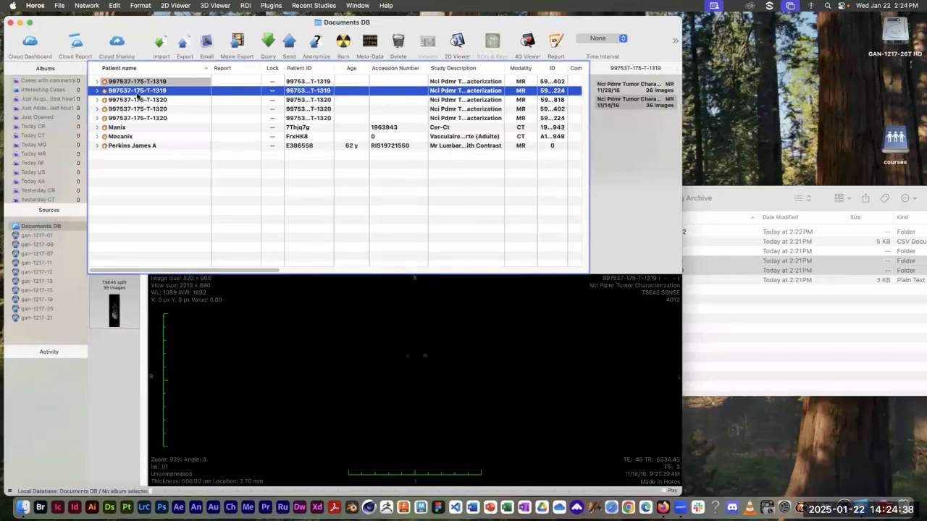
- Close the Cancer Imaging Archive folder window and enlarge the Horos database window to fill the screen
{"action": "left_click", "coordinate": [723, 201]}
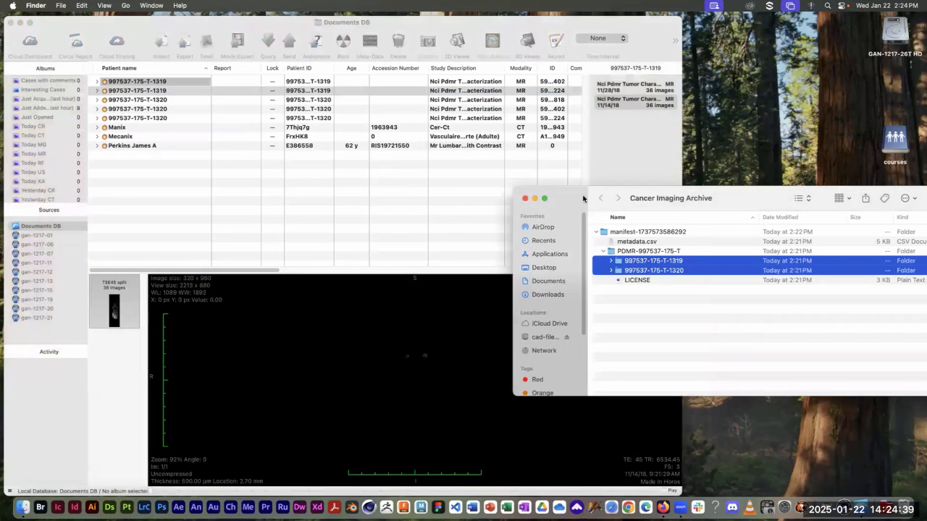
{"action": "left_click", "coordinate": [523, 198]}
{"action": "left_click_drag", "start_coordinate": [164, 28], "coordinate": [175, 10]}
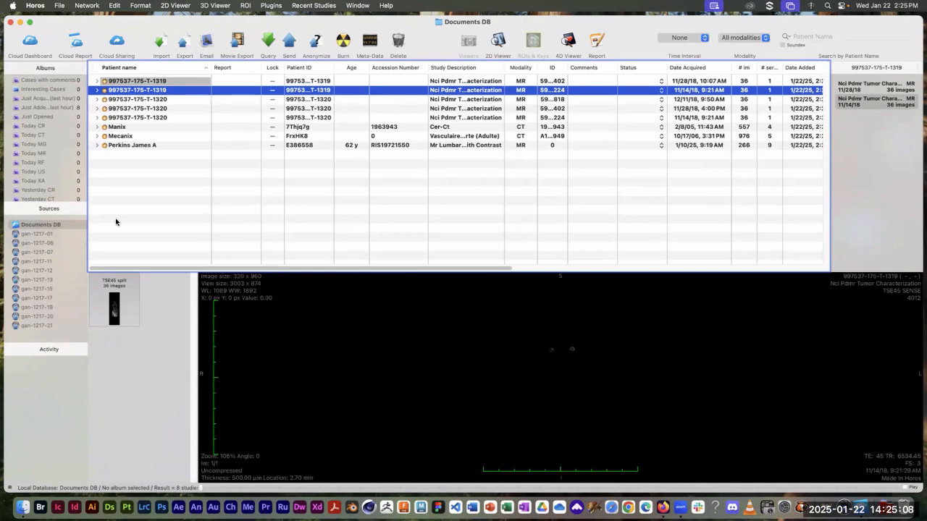
- Expand the lumbar spine study, select its COR T2 L-SP series, and adjust column widths to reveal the full study descriptions
{"action": "left_click", "coordinate": [97, 146]}
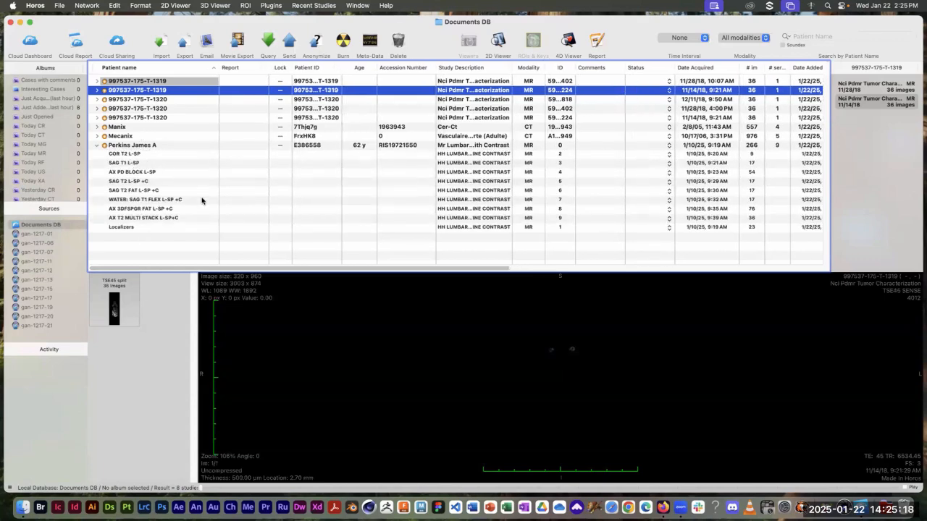
{"action": "left_click", "coordinate": [130, 155]}
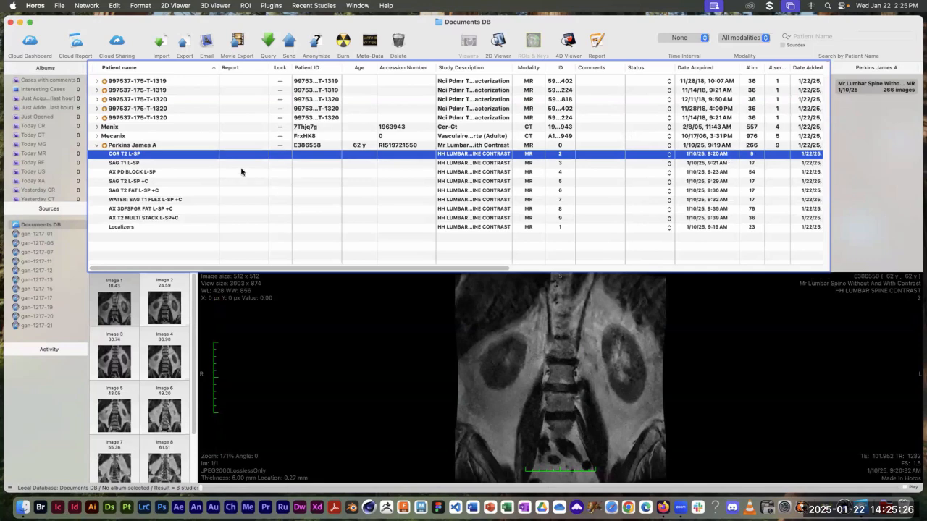
{"action": "left_click_drag", "start_coordinate": [269, 67], "coordinate": [251, 67]}
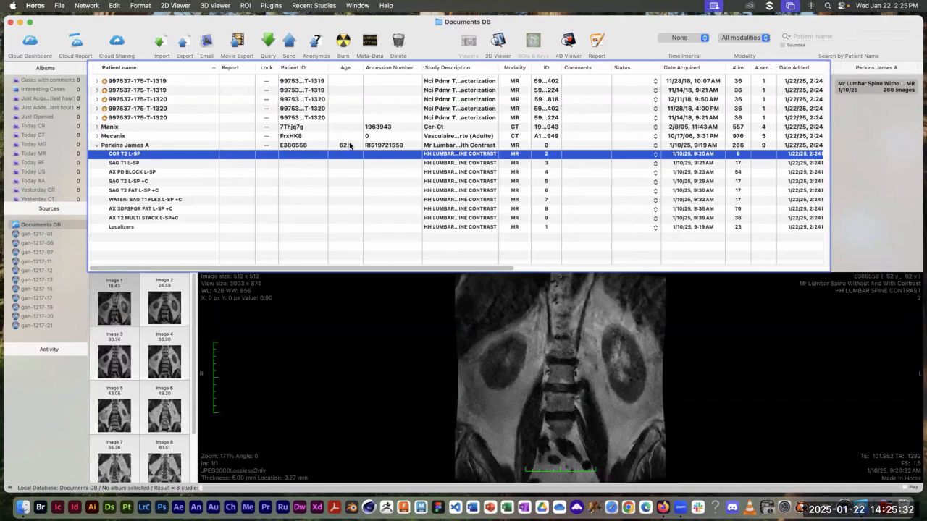
{"action": "left_click", "coordinate": [461, 154]}
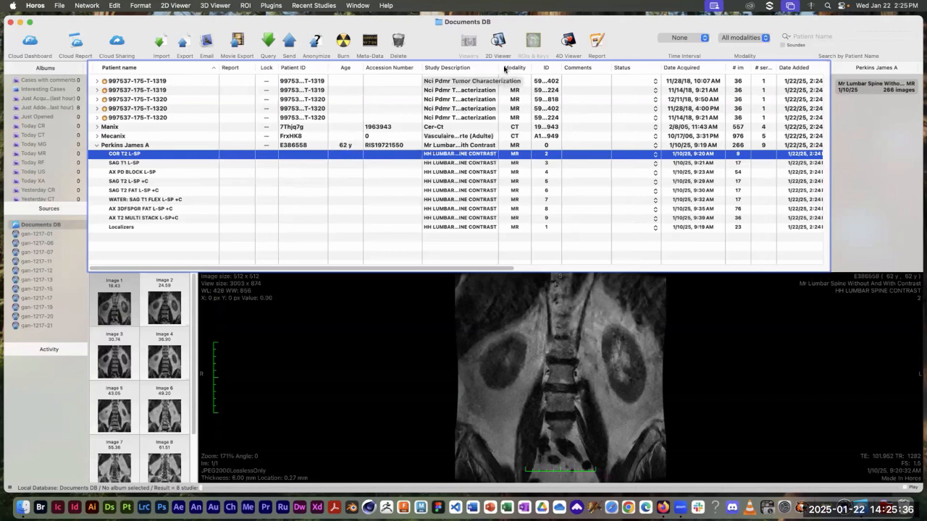
{"action": "left_click_drag", "start_coordinate": [498, 67], "coordinate": [534, 67]}
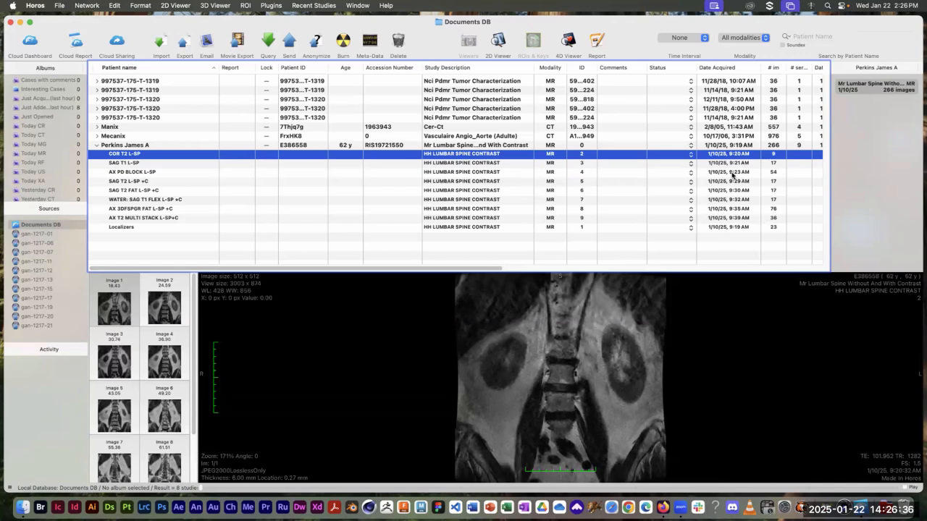
- Preview the AX PD BLOCK L-SP, AX 3DFSPGR FAT L-SP +C and AX T2 MULTI STACK L-SP+C series of the lumbar spine study
{"action": "left_click", "coordinate": [142, 173]}
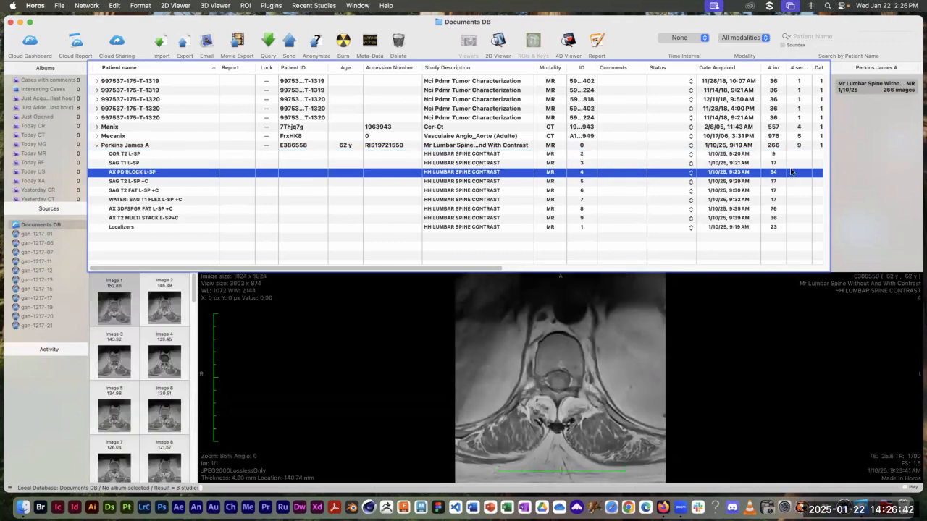
{"action": "left_click", "coordinate": [729, 210]}
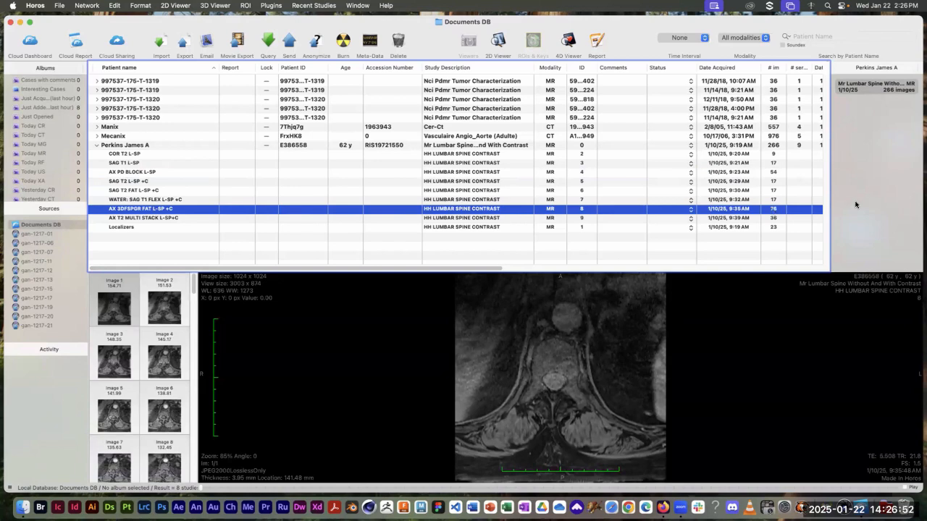
{"action": "left_click", "coordinate": [725, 218]}
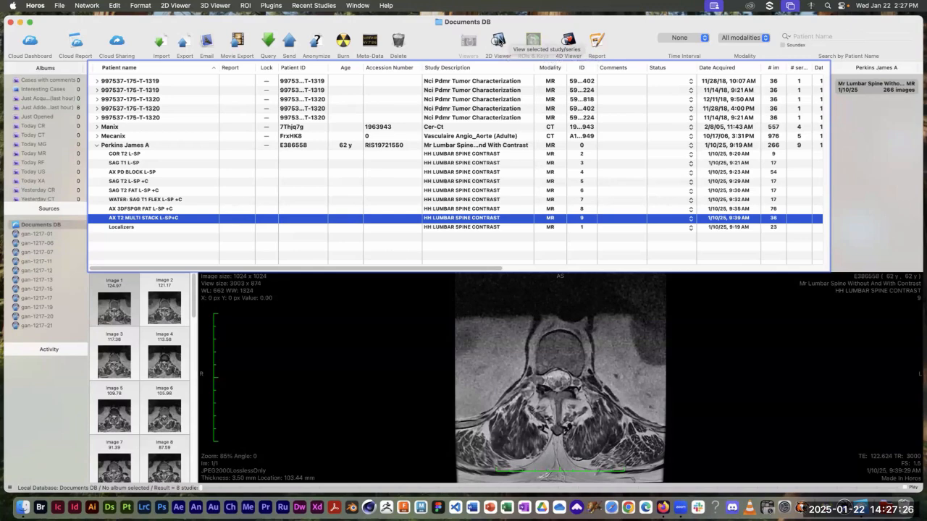
- Open the AX T2 MULTI STACK L-SP+C series in the 2D viewer and examine its axial slices from image 1 to 22
{"action": "left_click", "coordinate": [498, 40]}
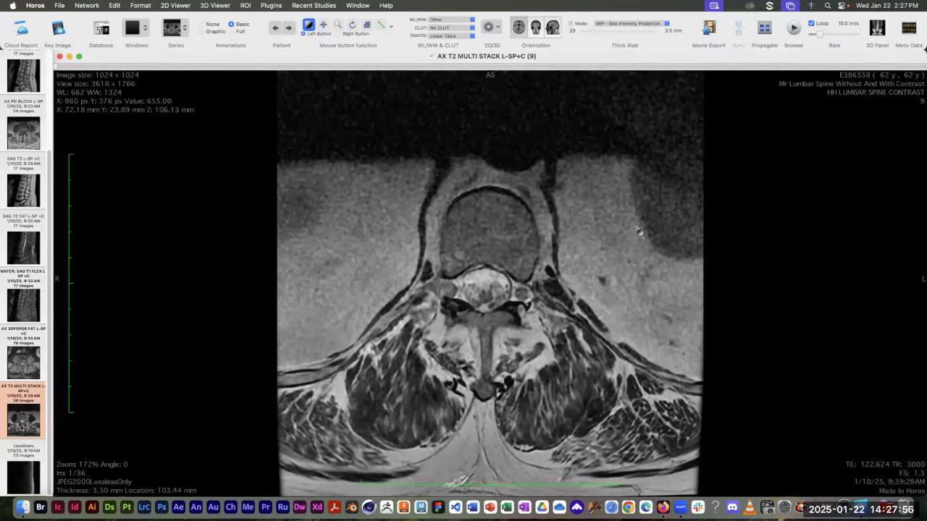
{"action": "scroll", "coordinate": [638, 230], "scroll_direction": "down", "scroll_amount": 1}
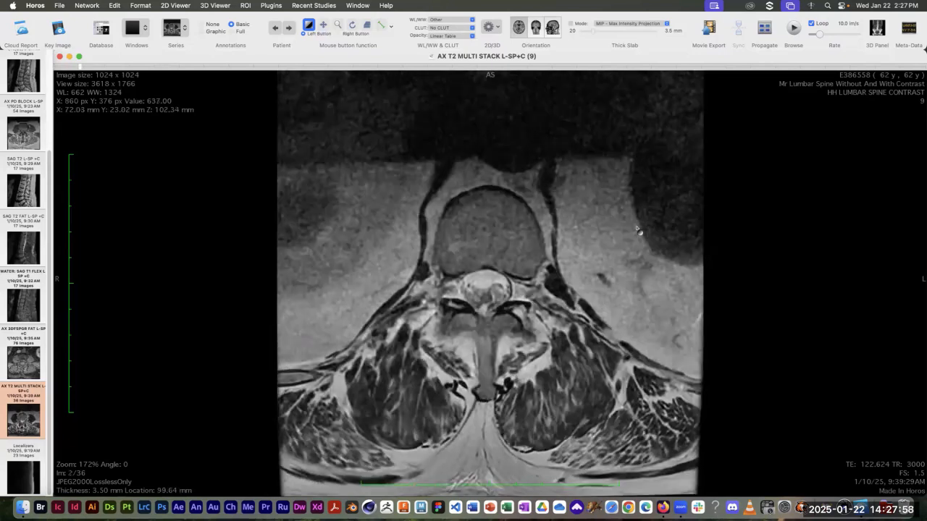
{"action": "scroll", "coordinate": [638, 230], "scroll_direction": "down", "scroll_amount": 1}
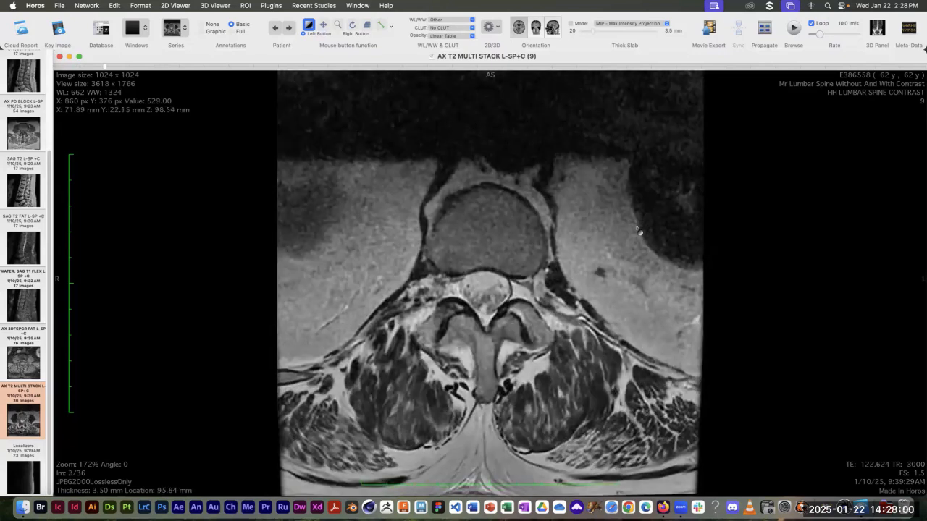
{"action": "scroll", "coordinate": [638, 230], "scroll_direction": "down", "scroll_amount": 1}
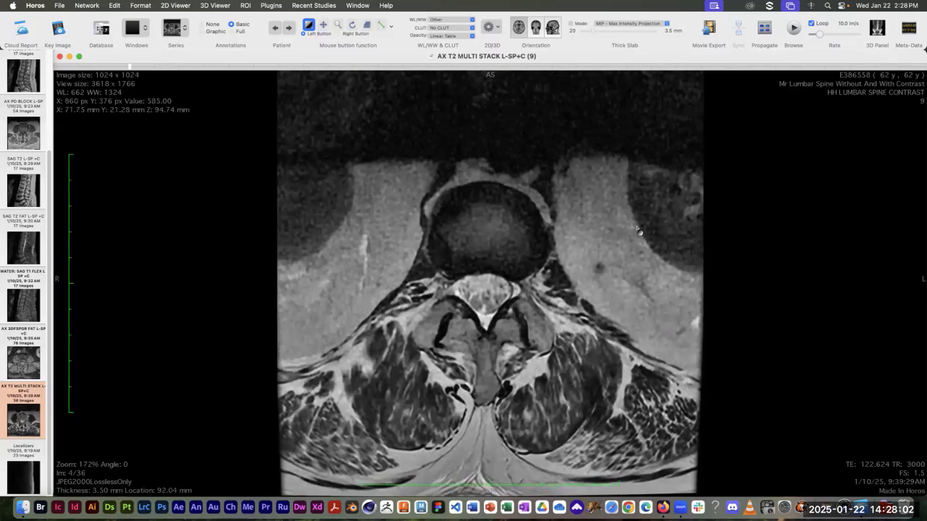
{"action": "scroll", "coordinate": [638, 230], "scroll_direction": "down", "scroll_amount": 1}
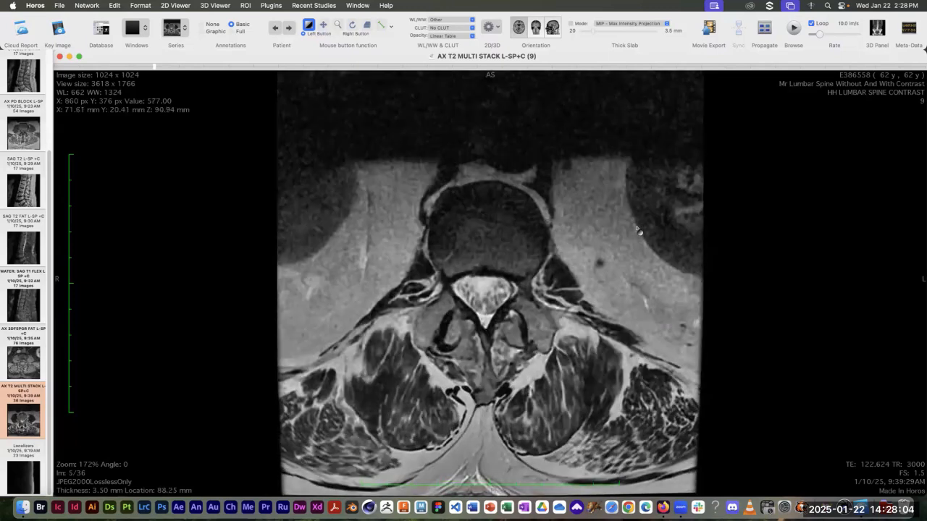
{"action": "scroll", "coordinate": [638, 230], "scroll_direction": "down", "scroll_amount": 1}
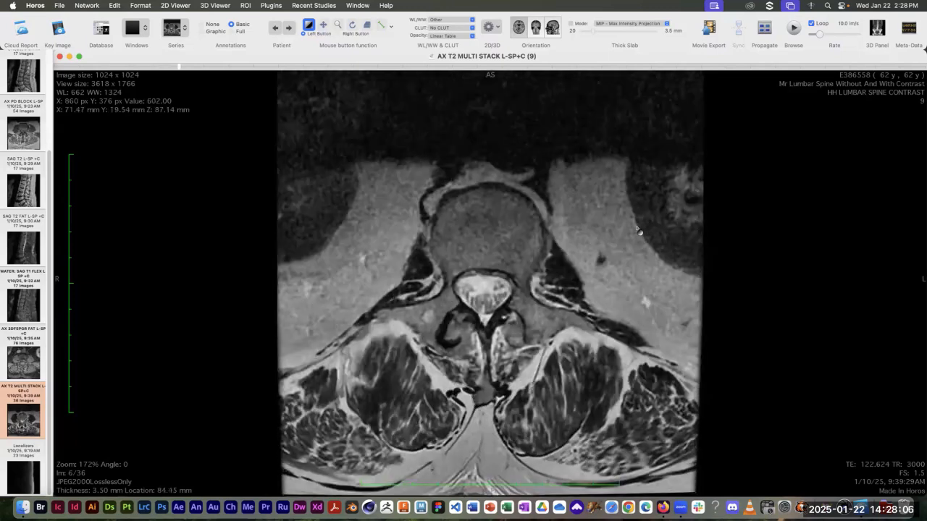
{"action": "scroll", "coordinate": [638, 230], "scroll_direction": "down", "scroll_amount": 2}
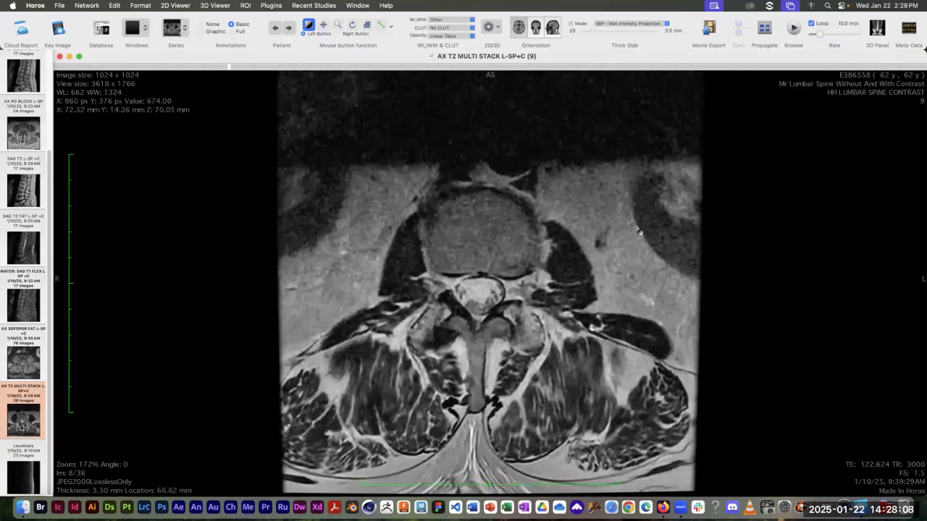
{"action": "scroll", "coordinate": [638, 230], "scroll_direction": "down", "scroll_amount": 1}
{"action": "scroll", "coordinate": [638, 230], "scroll_direction": "down", "scroll_amount": 4}
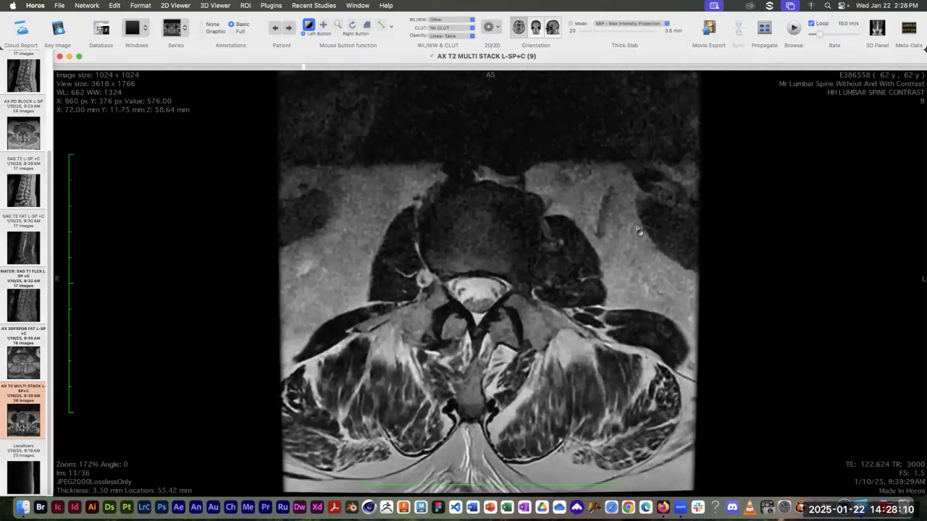
{"action": "scroll", "coordinate": [638, 231], "scroll_direction": "down", "scroll_amount": 1}
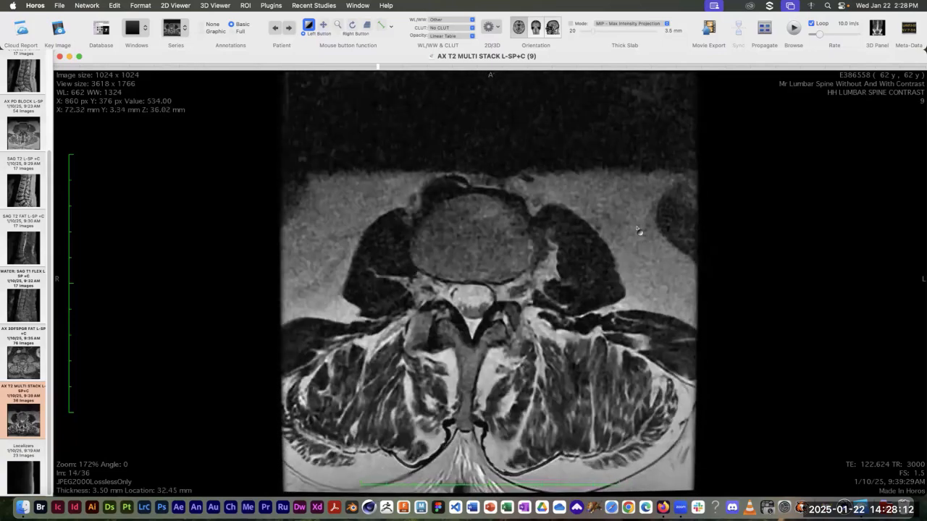
{"action": "scroll", "coordinate": [639, 231], "scroll_direction": "down", "scroll_amount": 4}
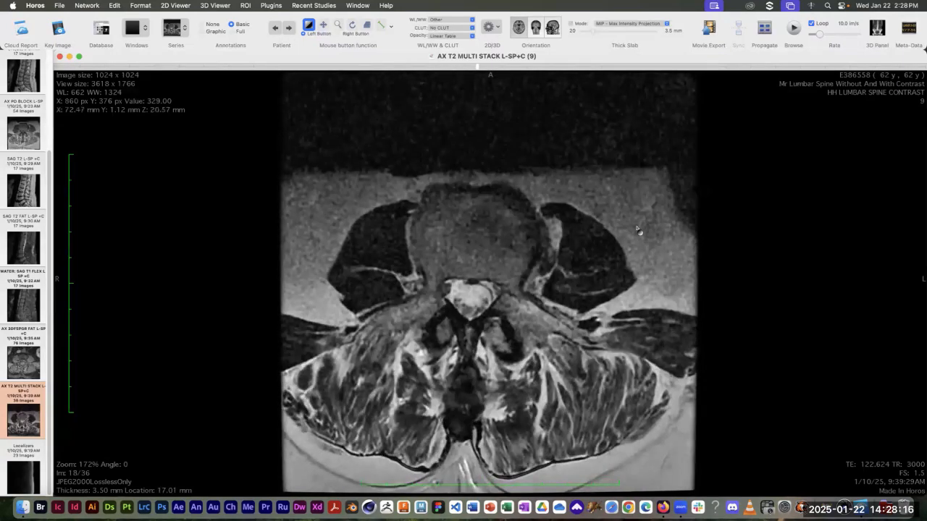
{"action": "scroll", "coordinate": [638, 230], "scroll_direction": "down", "scroll_amount": 1}
{"action": "scroll", "coordinate": [638, 230], "scroll_direction": "down", "scroll_amount": 3}
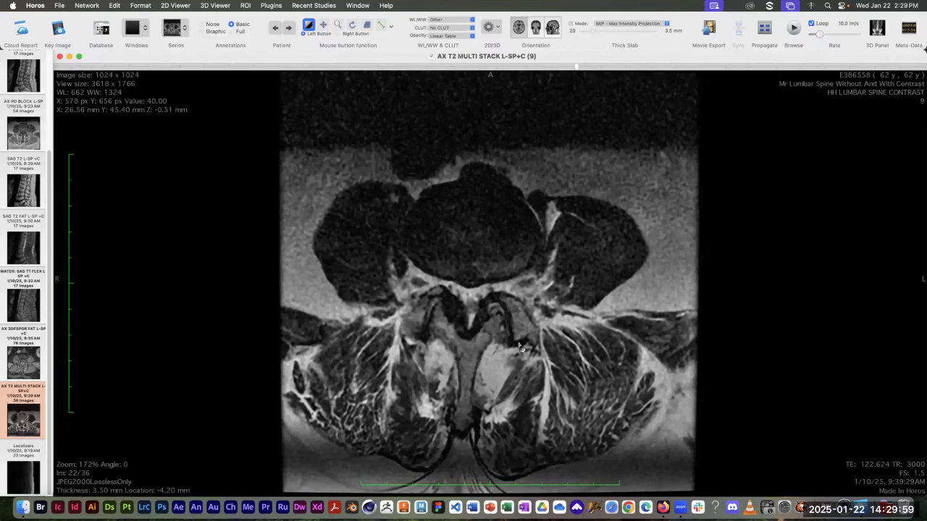
- Examine the lower lumbar slices of the AX T2 series one after another, from image 22 to the last image, 36
{"action": "scroll", "coordinate": [519, 345], "scroll_direction": "down", "scroll_amount": 1}
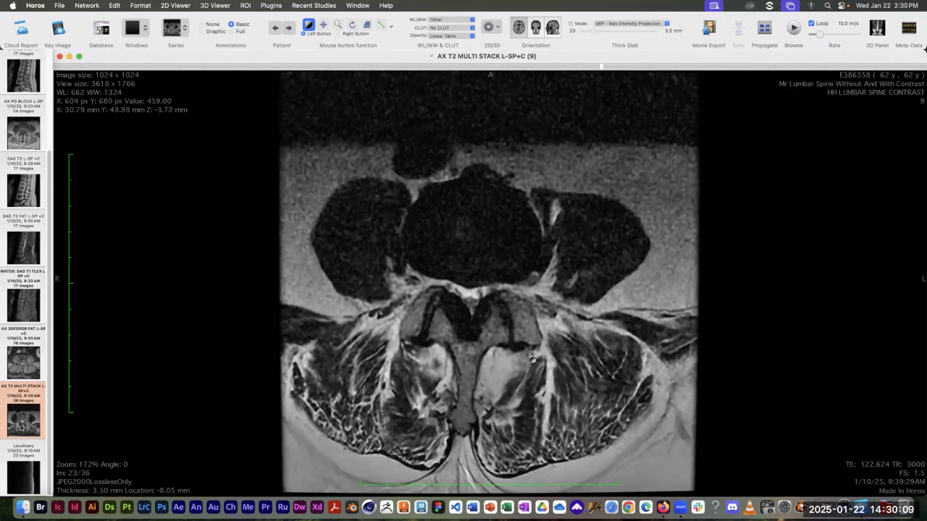
{"action": "scroll", "coordinate": [531, 357], "scroll_direction": "down", "scroll_amount": 1}
{"action": "scroll", "coordinate": [531, 358], "scroll_direction": "down", "scroll_amount": 1}
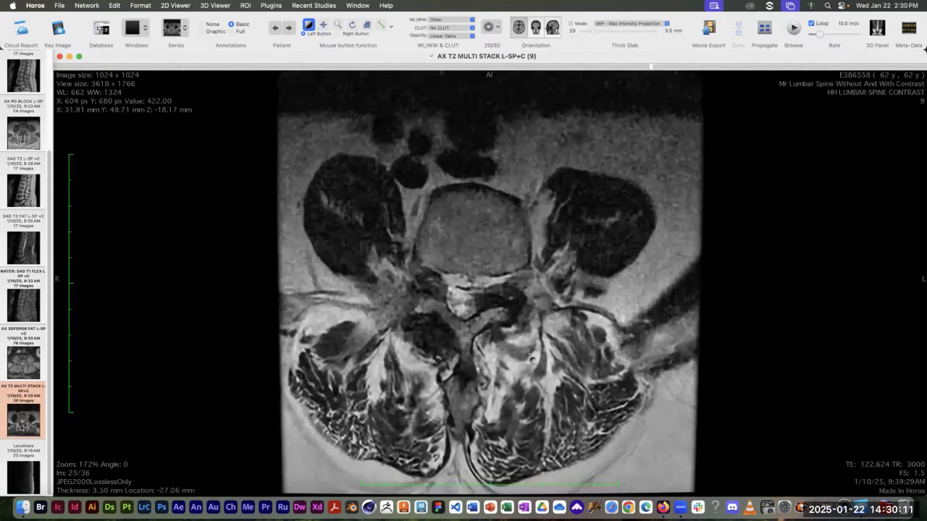
{"action": "scroll", "coordinate": [531, 358], "scroll_direction": "down", "scroll_amount": 1}
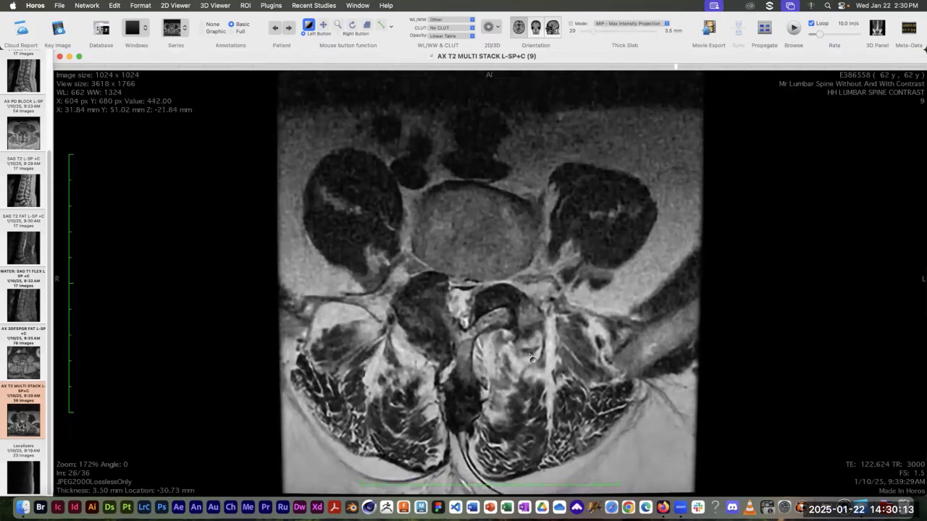
{"action": "scroll", "coordinate": [531, 358], "scroll_direction": "down", "scroll_amount": 1}
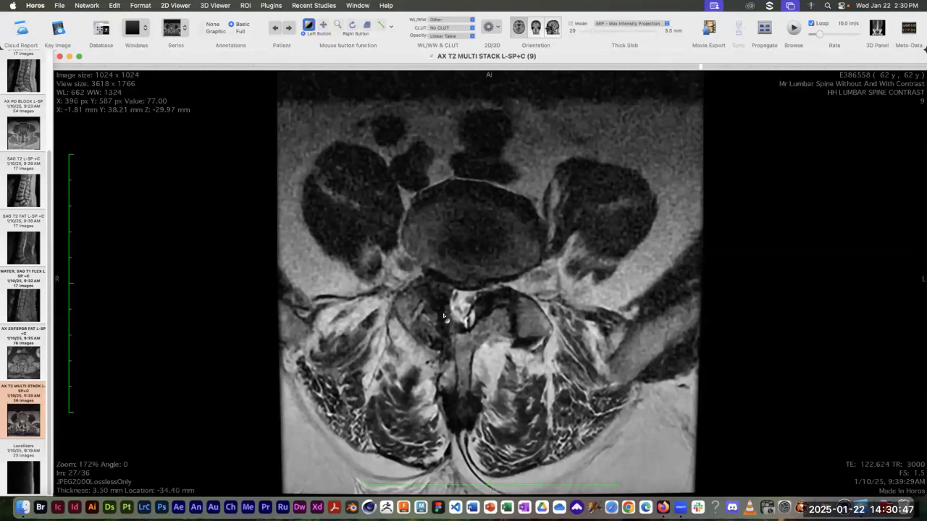
{"action": "scroll", "coordinate": [463, 373], "scroll_direction": "down", "scroll_amount": 3}
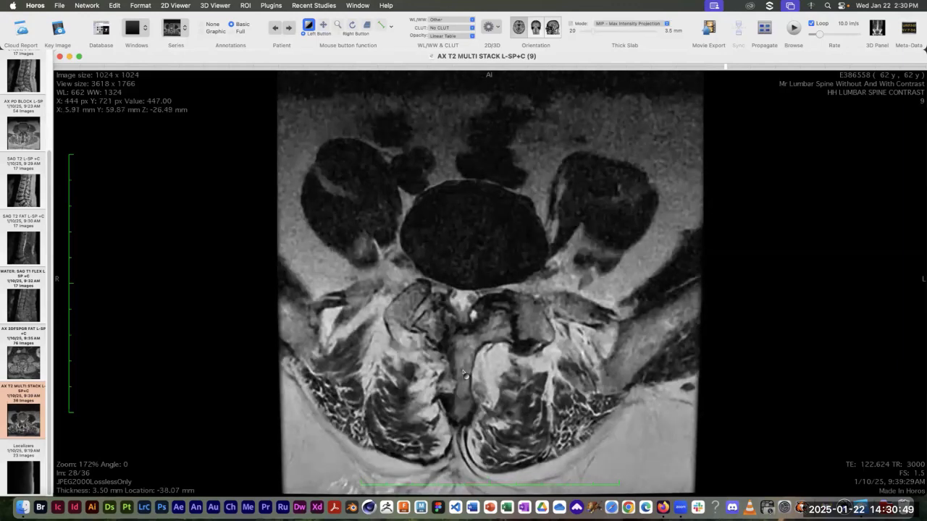
{"action": "scroll", "coordinate": [465, 374], "scroll_direction": "down", "scroll_amount": 1}
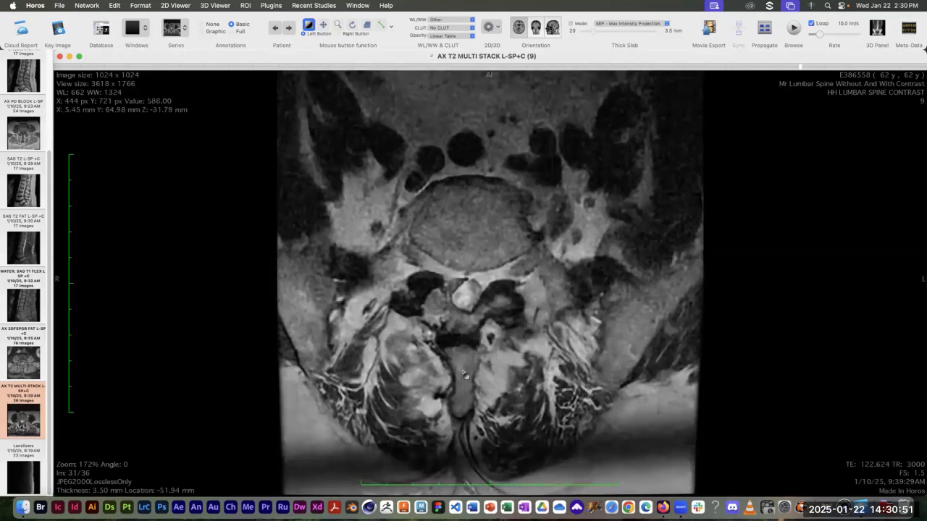
{"action": "scroll", "coordinate": [464, 375], "scroll_direction": "down", "scroll_amount": 4}
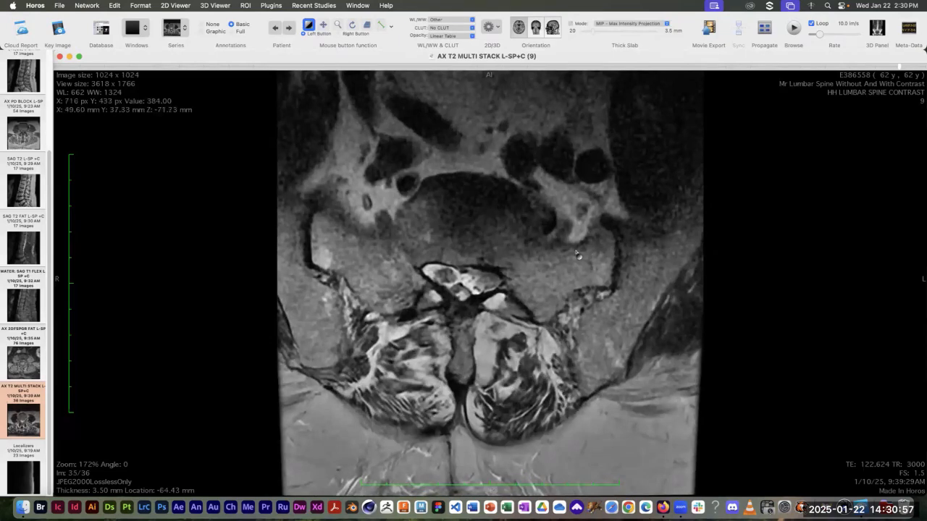
{"action": "scroll", "coordinate": [578, 257], "scroll_direction": "down", "scroll_amount": 1}
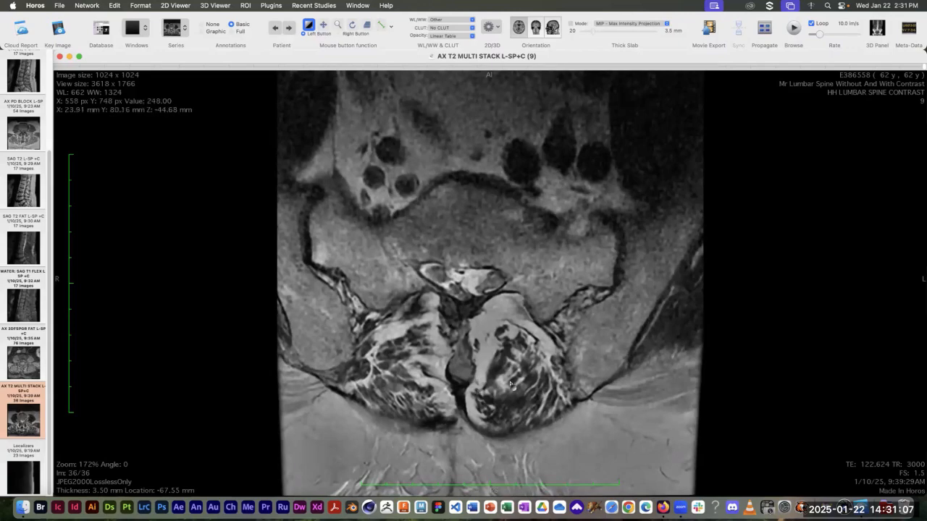
- Review the AX T2 slices in reverse from image 36 back to image 22, and close the series viewer
{"action": "scroll", "coordinate": [520, 385], "scroll_direction": "up", "scroll_amount": 1}
{"action": "scroll", "coordinate": [526, 384], "scroll_direction": "up", "scroll_amount": 8}
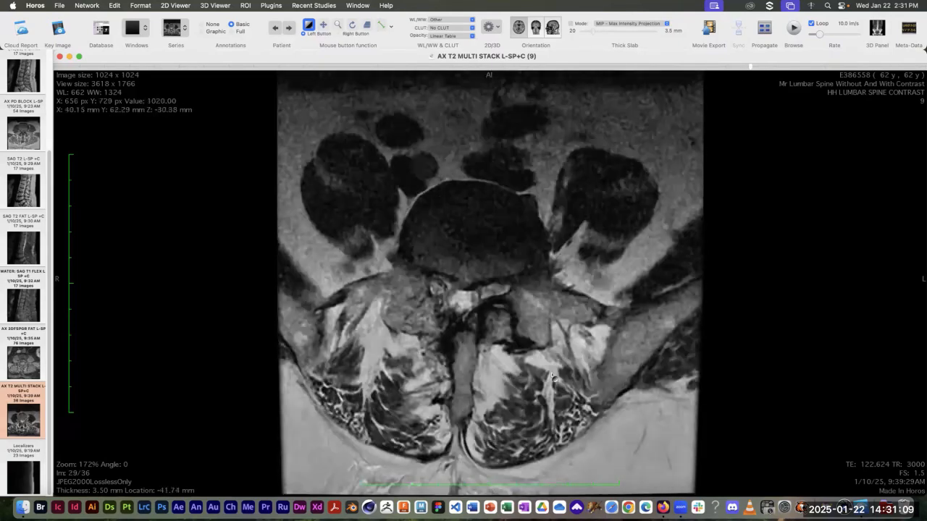
{"action": "scroll", "coordinate": [553, 377], "scroll_direction": "up", "scroll_amount": 5}
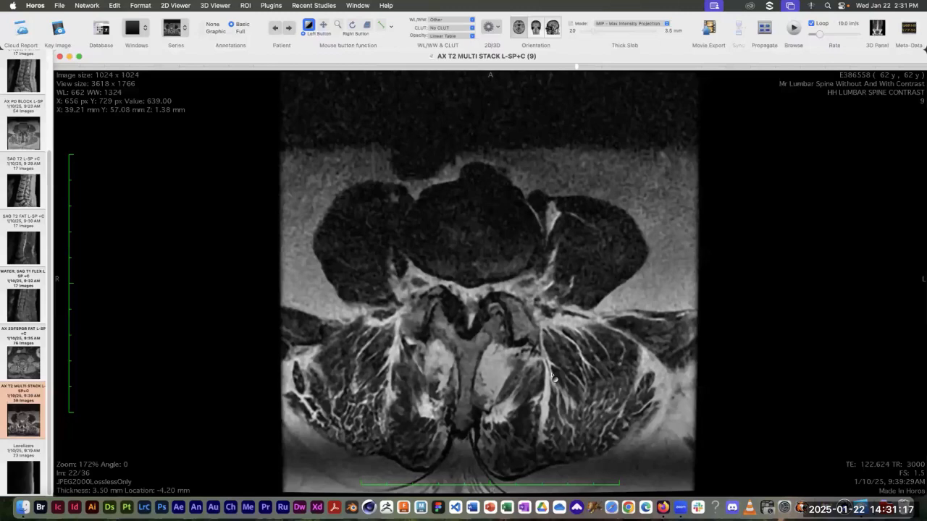
{"action": "left_click", "coordinate": [60, 57]}
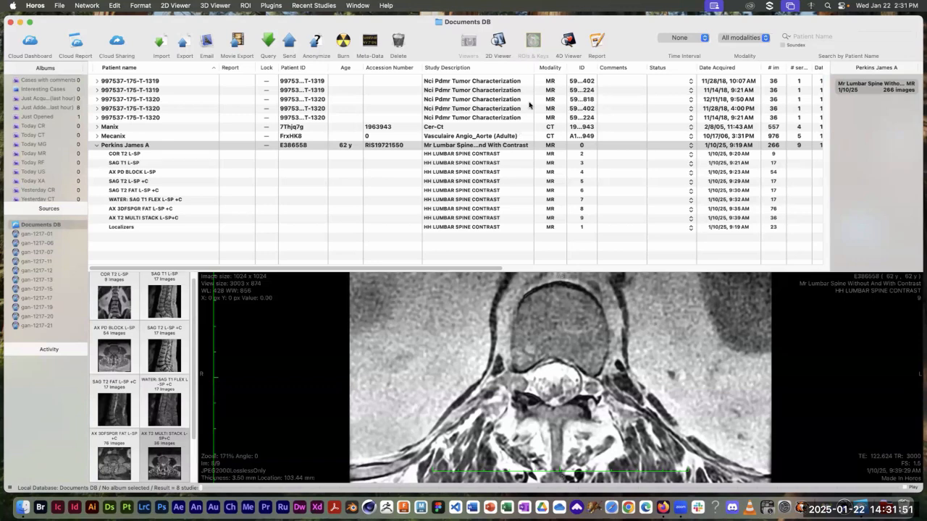
- Expand the Cer-Ct study in the database and open its ANGIO CT series in the 2D viewer
{"action": "left_click", "coordinate": [98, 127]}
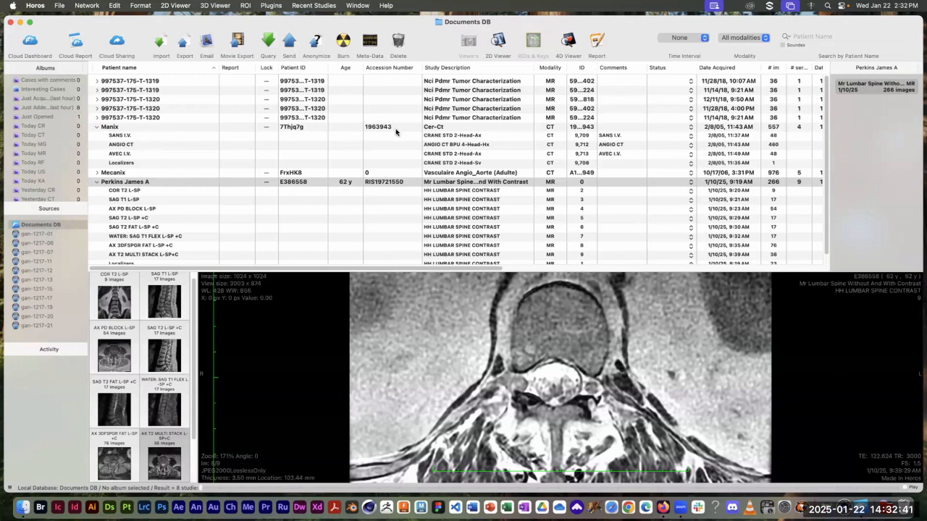
{"action": "left_click", "coordinate": [773, 146]}
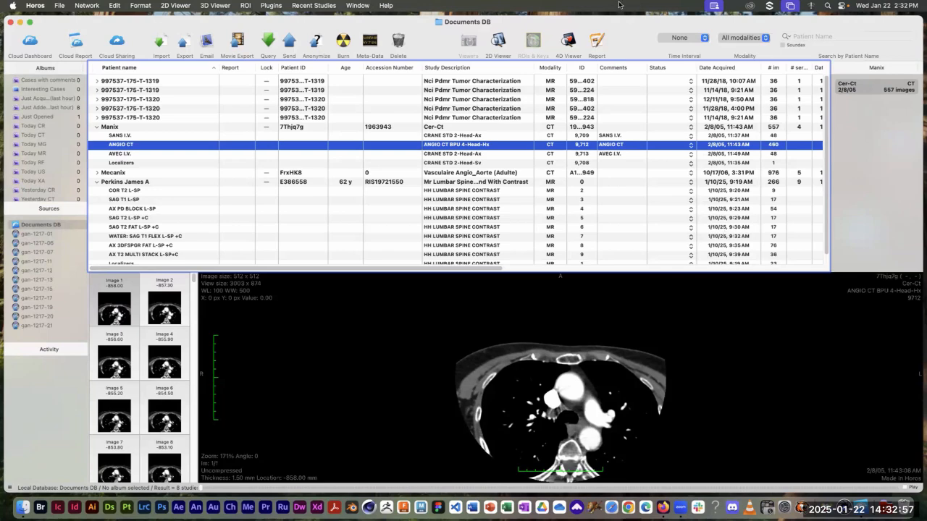
{"action": "left_click", "coordinate": [499, 40]}
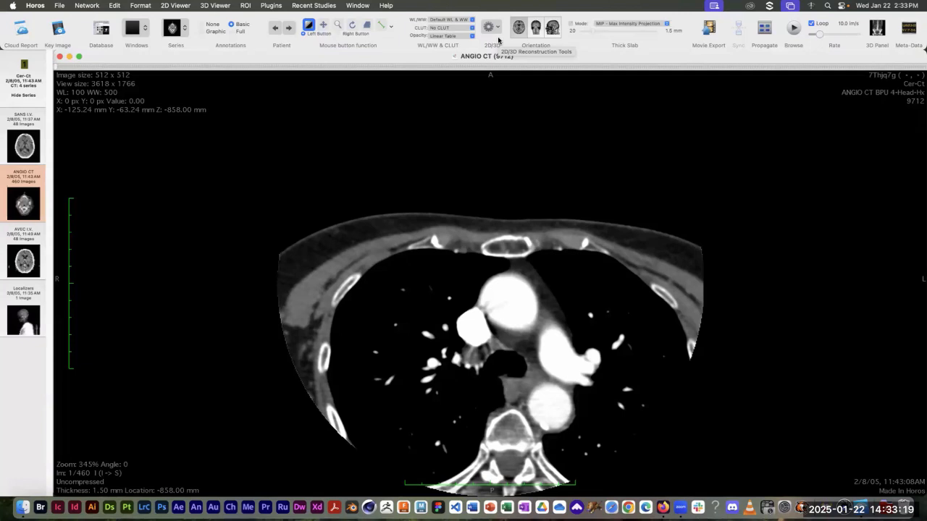
- Step through the chest slices of the ANGIO CT series one at a time, from image 1 to image 27
{"action": "key", "text": "Right"}
{"action": "key", "text": "Right"}
{"action": "key", "text": "Right"}
{"action": "key", "text": "Right"}
{"action": "key", "text": "Right"}
{"action": "key", "text": "Right"}
{"action": "key", "text": "Right"}
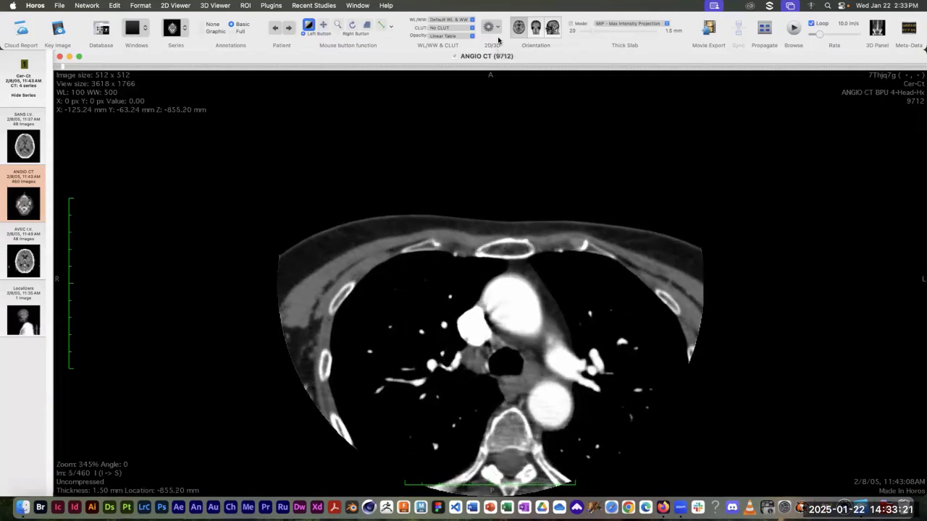
{"action": "key", "text": "Right"}
{"action": "key", "text": "Right"}
{"action": "key", "text": "Right"}
{"action": "key", "text": "Right"}
{"action": "key", "text": "Right"}
{"action": "key", "text": "Right"}
{"action": "key", "text": "Right"}
{"action": "key", "text": "Right"}
{"action": "key", "text": "Right"}
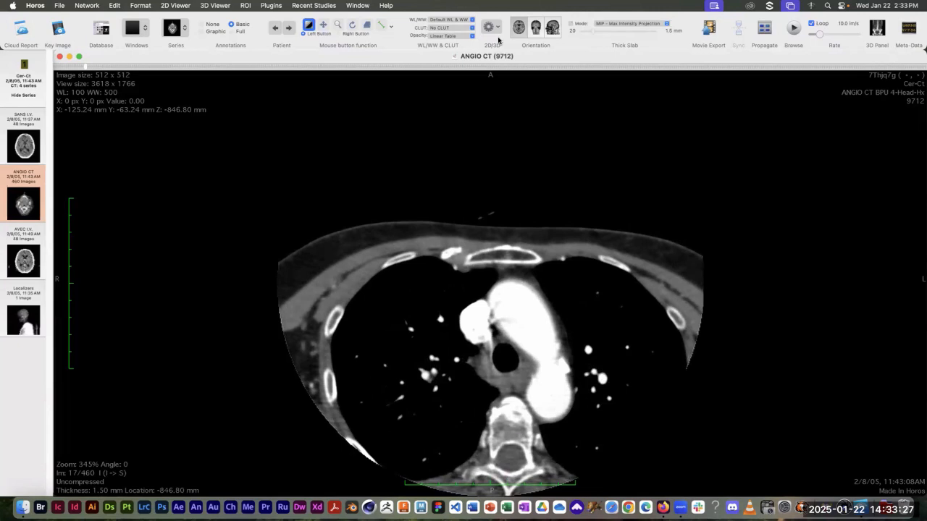
{"action": "key", "text": "Right"}
{"action": "key", "text": "Right"}
{"action": "key", "text": "Right"}
{"action": "key", "text": "Right"}
{"action": "key", "text": "Right"}
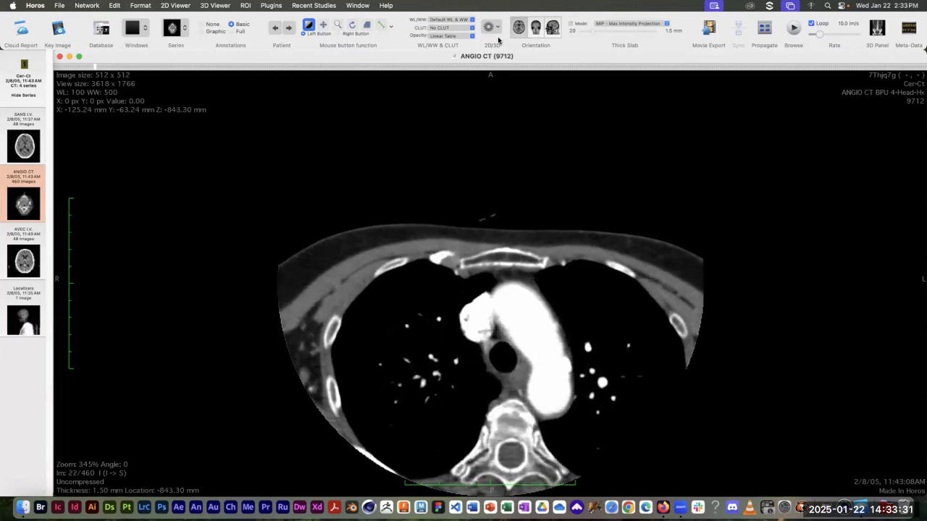
{"action": "key", "text": "Right"}
{"action": "key", "text": "Right"}
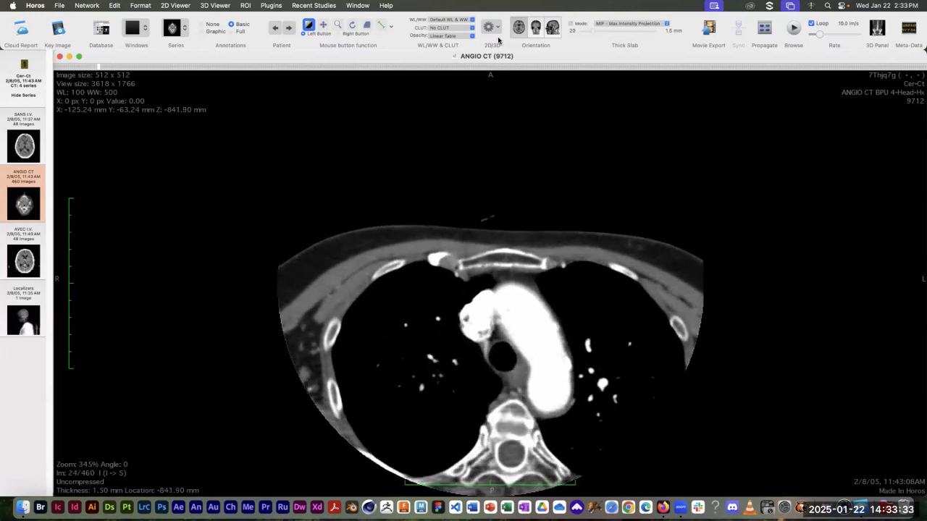
{"action": "key", "text": "Right"}
{"action": "key", "text": "Right"}
{"action": "key", "text": "Right"}
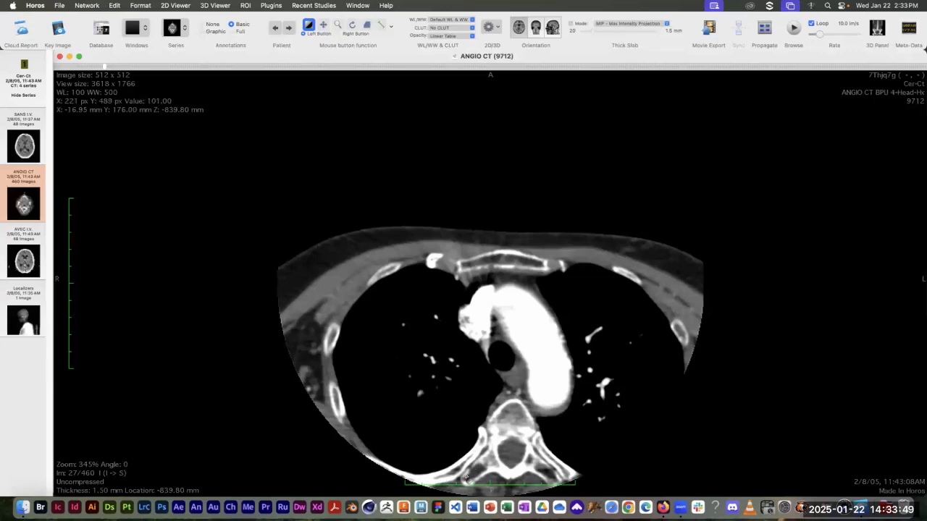
- Review the ANGIO CT slices from image 27 through the upper chest to image 107 at shoulder level
{"action": "scroll", "coordinate": [661, 394], "scroll_direction": "down", "scroll_amount": 6}
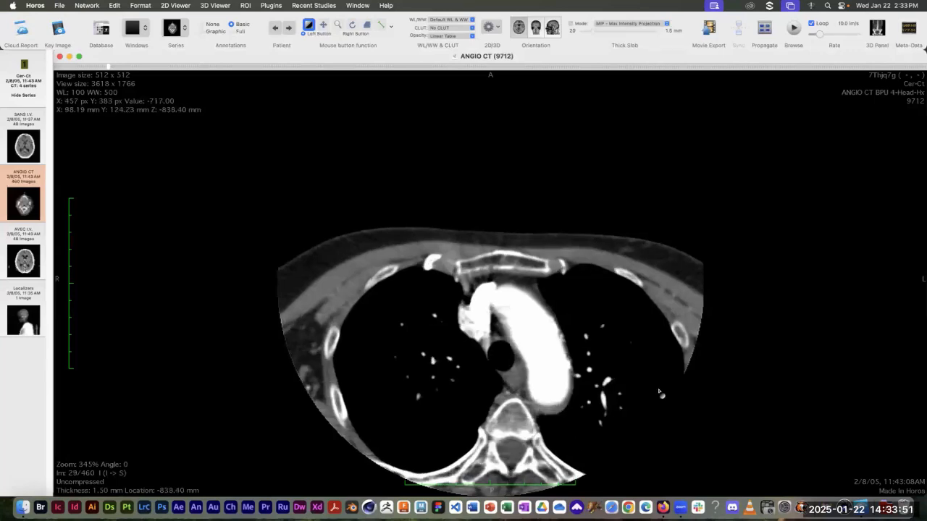
{"action": "scroll", "coordinate": [659, 393], "scroll_direction": "down", "scroll_amount": 20}
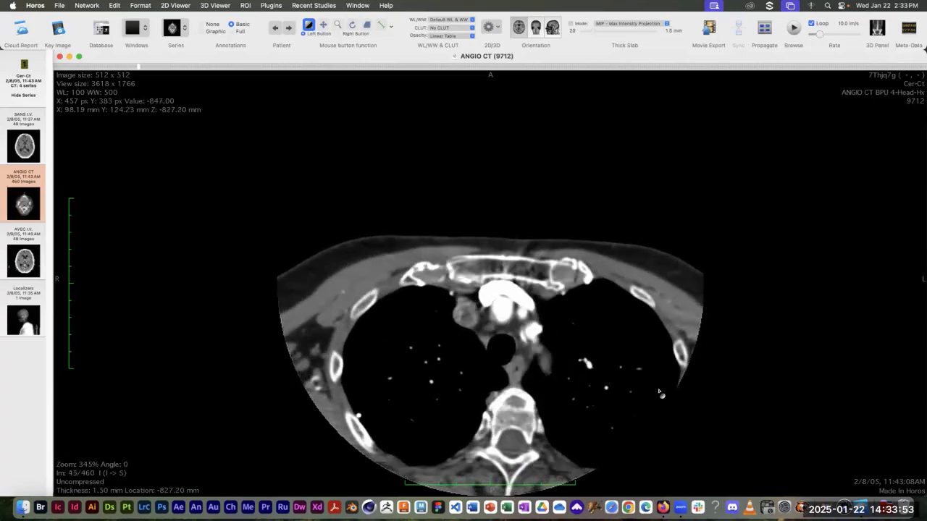
{"action": "scroll", "coordinate": [659, 393], "scroll_direction": "down", "scroll_amount": 20}
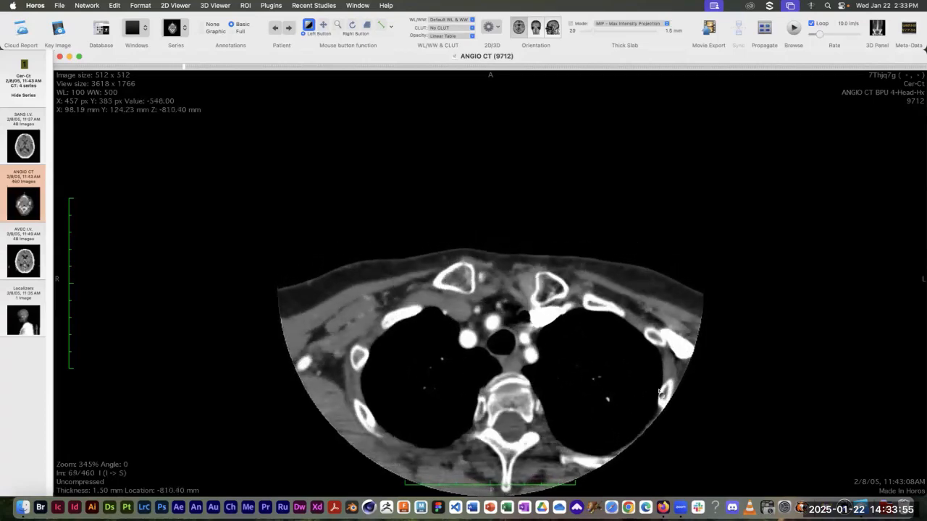
{"action": "scroll", "coordinate": [659, 392], "scroll_direction": "down", "scroll_amount": 18}
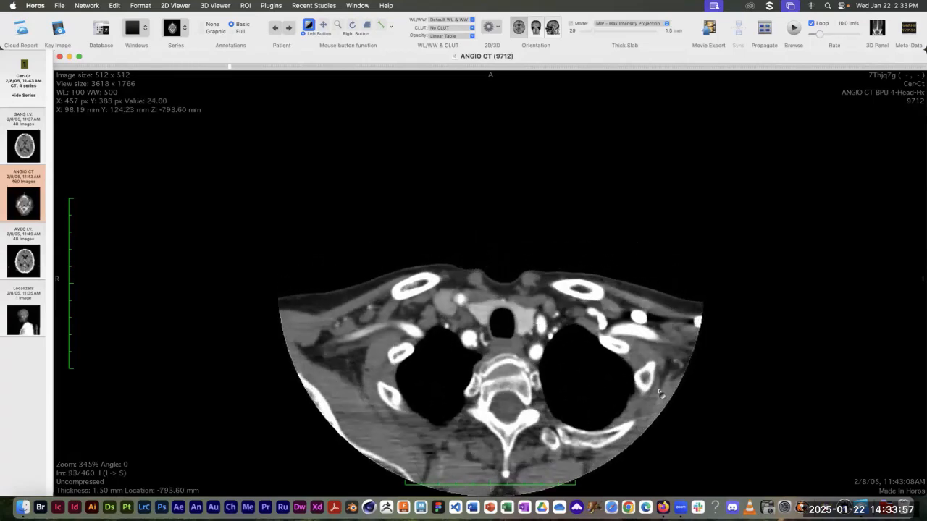
{"action": "scroll", "coordinate": [659, 393], "scroll_direction": "up", "scroll_amount": 2}
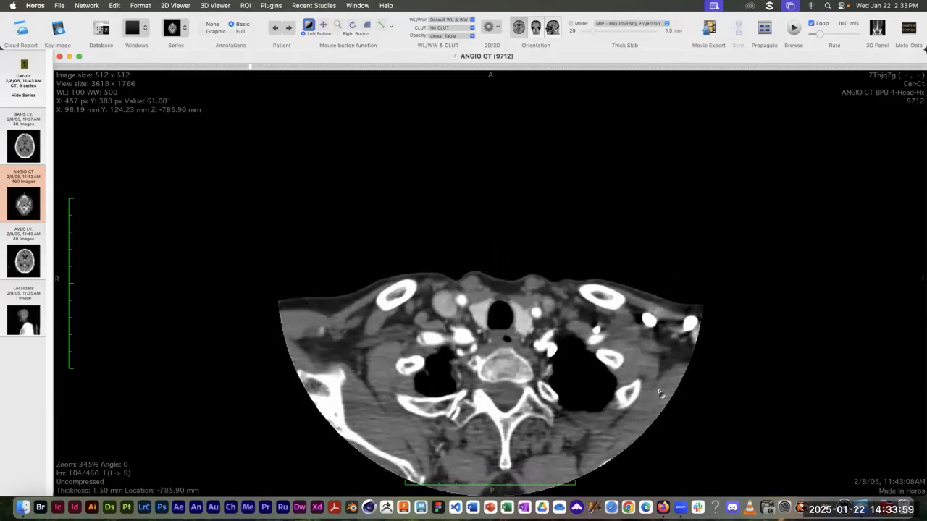
{"action": "scroll", "coordinate": [659, 392], "scroll_direction": "up", "scroll_amount": 1}
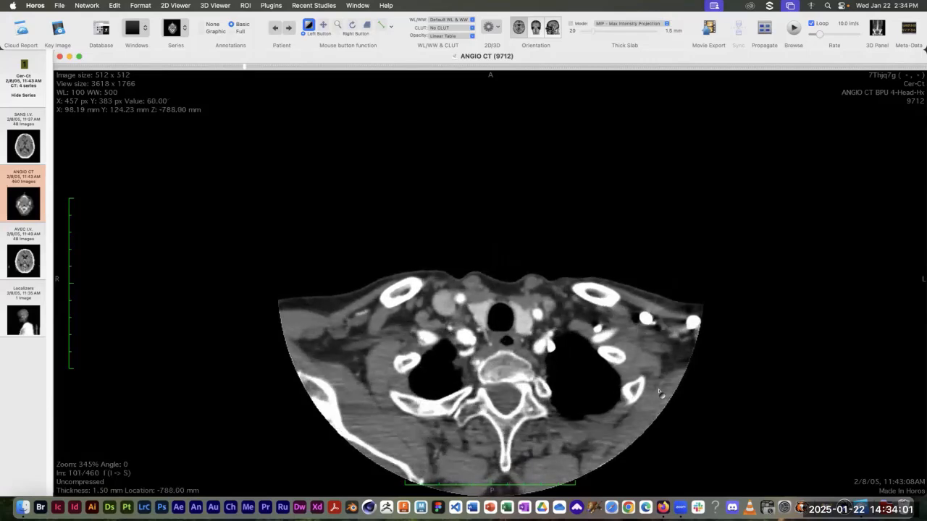
{"action": "scroll", "coordinate": [659, 392], "scroll_direction": "down", "scroll_amount": 4}
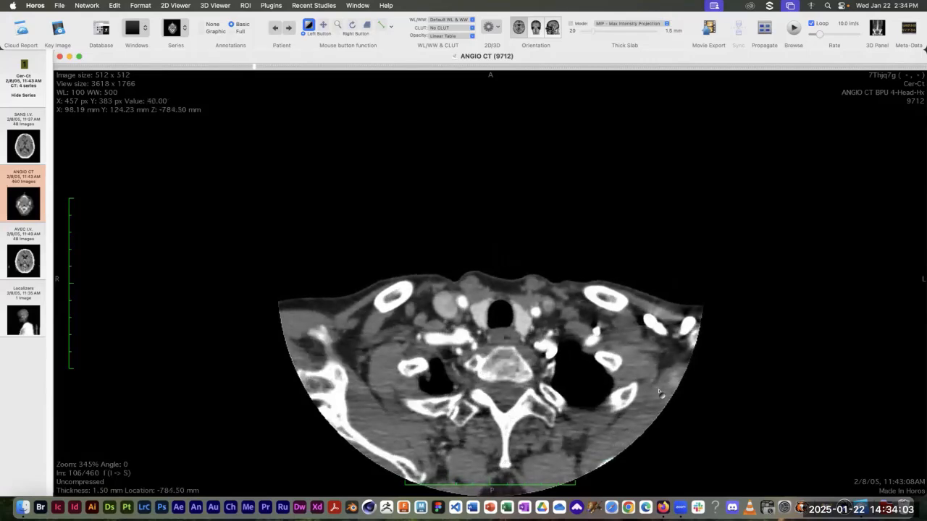
{"action": "scroll", "coordinate": [659, 392], "scroll_direction": "down", "scroll_amount": 8}
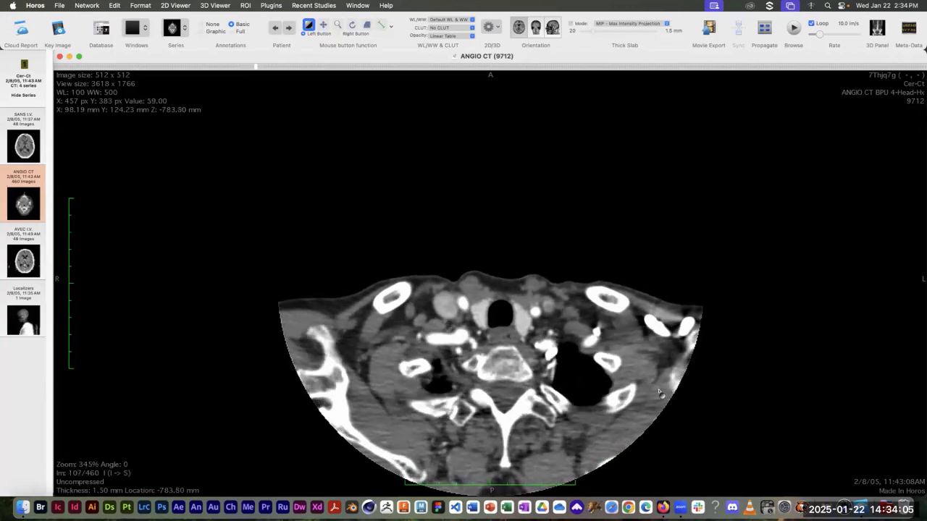
- Examine the neck slices of the ANGIO CT series from image 107 to image 162 at the chin
{"action": "scroll", "coordinate": [659, 393], "scroll_direction": "down", "scroll_amount": 7}
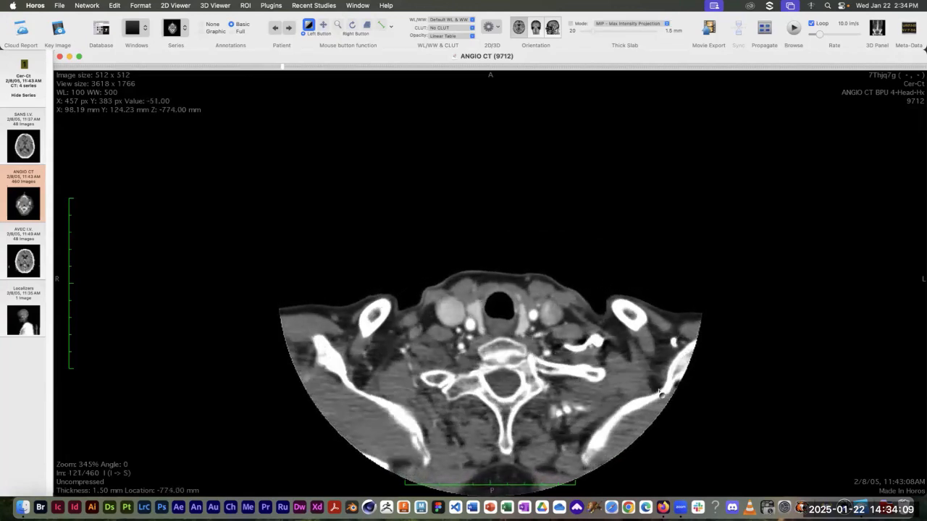
{"action": "scroll", "coordinate": [659, 393], "scroll_direction": "down", "scroll_amount": 4}
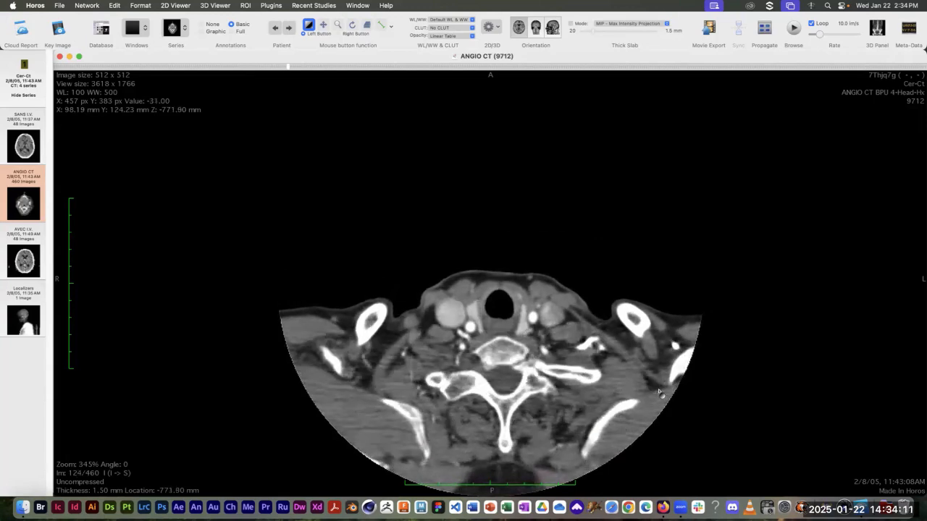
{"action": "scroll", "coordinate": [659, 392], "scroll_direction": "down", "scroll_amount": 10}
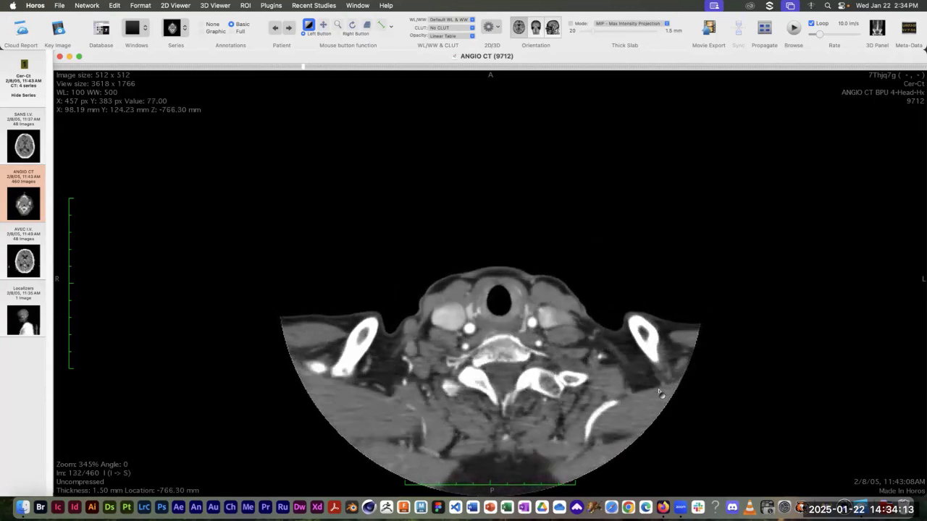
{"action": "scroll", "coordinate": [659, 393], "scroll_direction": "down", "scroll_amount": 9}
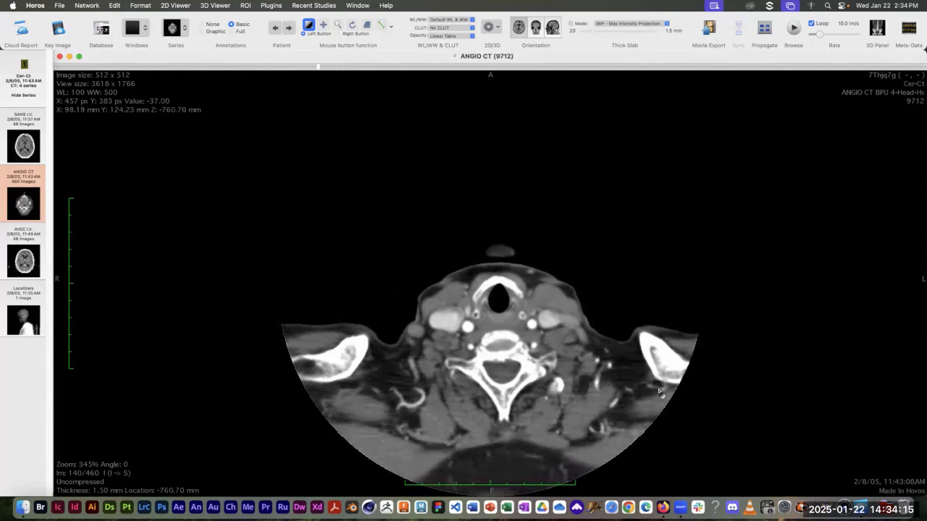
{"action": "scroll", "coordinate": [659, 392], "scroll_direction": "down", "scroll_amount": 6}
{"action": "scroll", "coordinate": [659, 393], "scroll_direction": "down", "scroll_amount": 10}
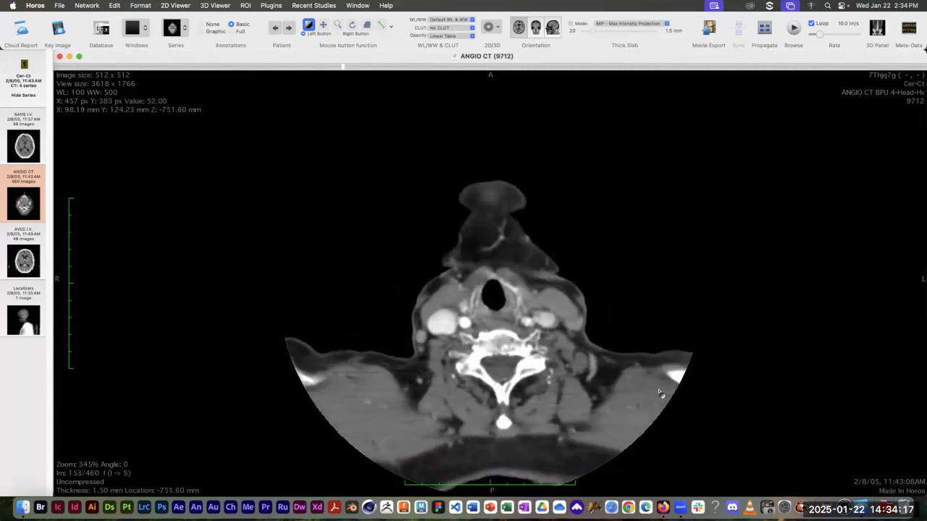
{"action": "scroll", "coordinate": [659, 392], "scroll_direction": "down", "scroll_amount": 2}
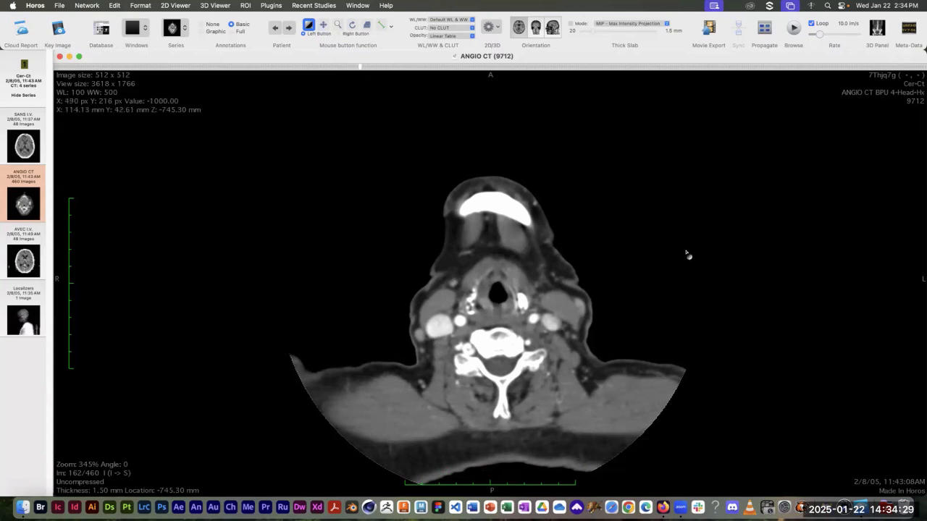
- Examine the jaw and teeth slices of the ANGIO CT series from image 162 to image 220
{"action": "scroll", "coordinate": [686, 254], "scroll_direction": "down", "scroll_amount": 10}
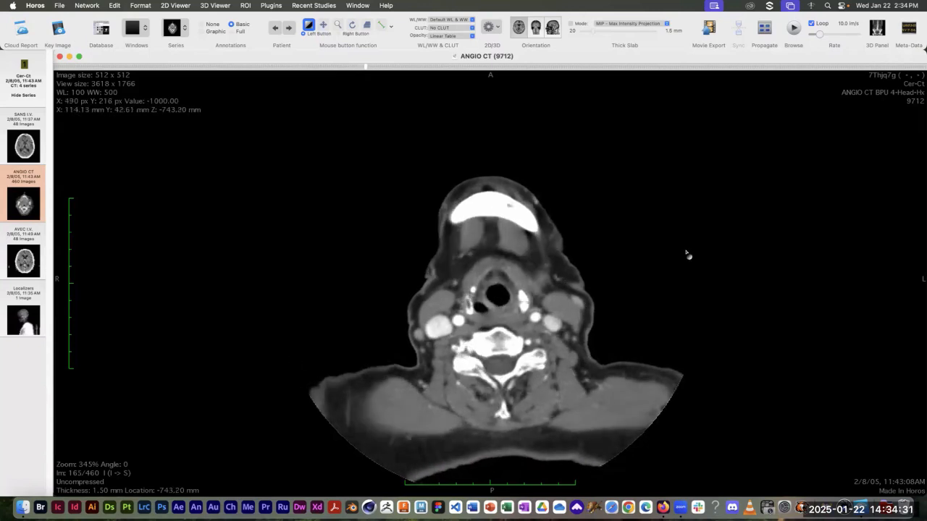
{"action": "scroll", "coordinate": [686, 255], "scroll_direction": "down", "scroll_amount": 20}
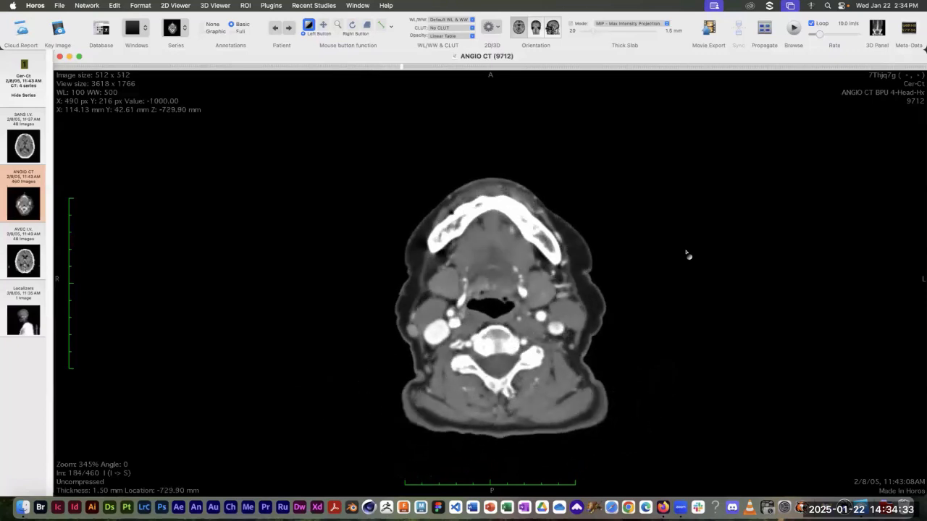
{"action": "scroll", "coordinate": [687, 254], "scroll_direction": "down", "scroll_amount": 10}
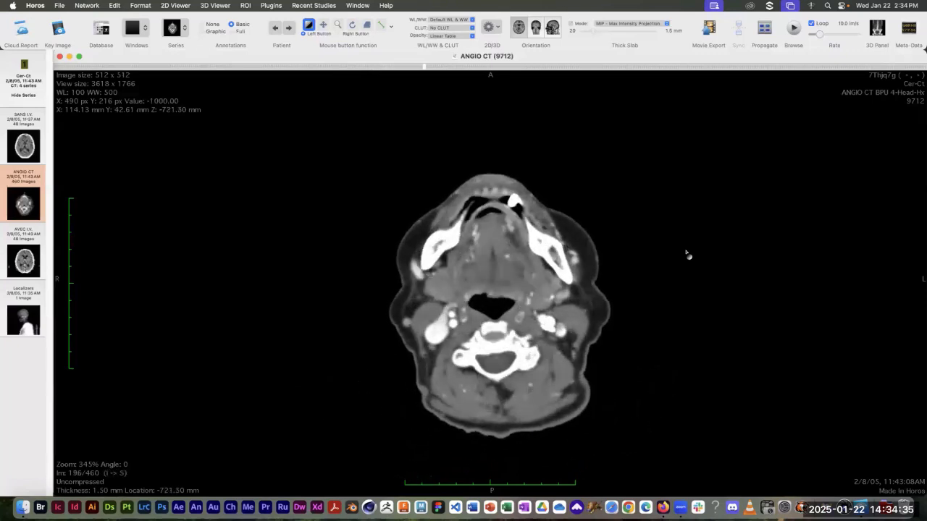
{"action": "scroll", "coordinate": [687, 254], "scroll_direction": "down", "scroll_amount": 2}
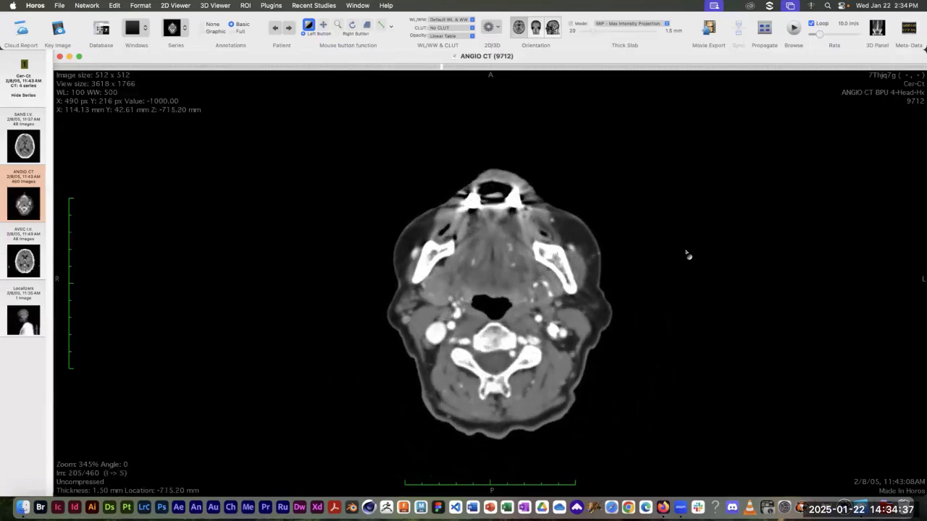
{"action": "scroll", "coordinate": [686, 254], "scroll_direction": "down", "scroll_amount": 7}
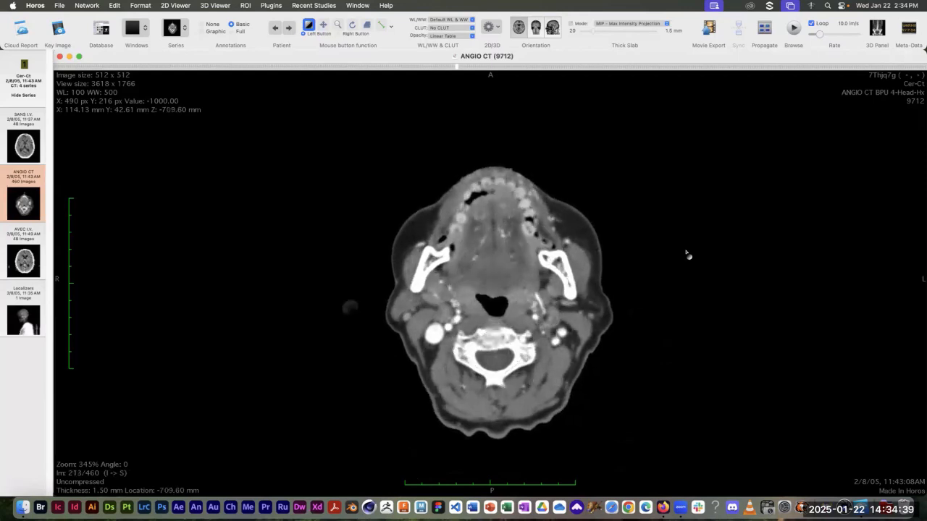
{"action": "scroll", "coordinate": [687, 254], "scroll_direction": "down", "scroll_amount": 2}
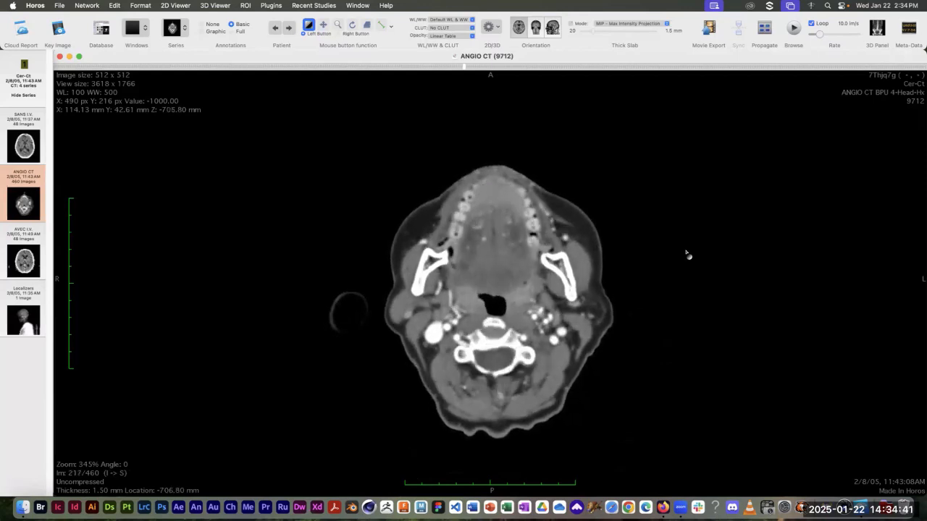
{"action": "scroll", "coordinate": [687, 254], "scroll_direction": "down", "scroll_amount": 10}
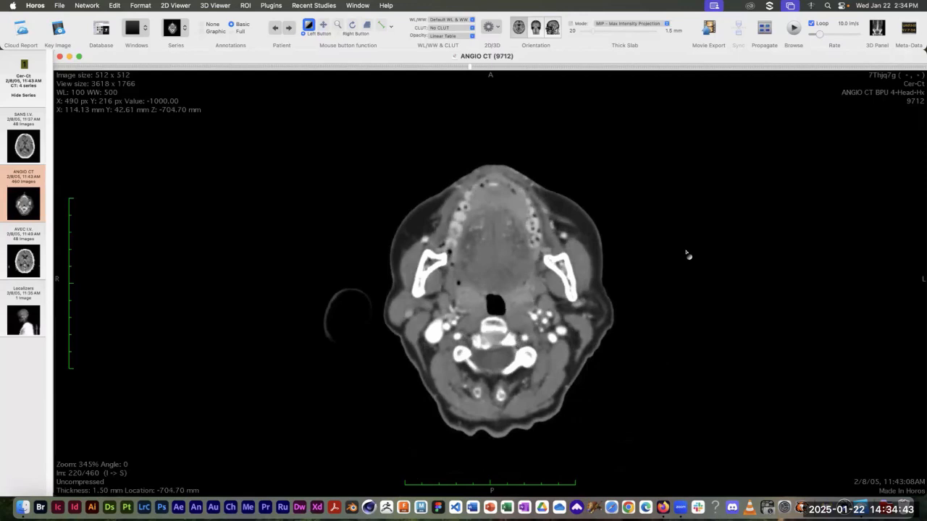
- Review the nasal cavity, skull base and orbit slices of the ANGIO CT series from image 220 to image 301
{"action": "scroll", "coordinate": [687, 254], "scroll_direction": "down", "scroll_amount": 16}
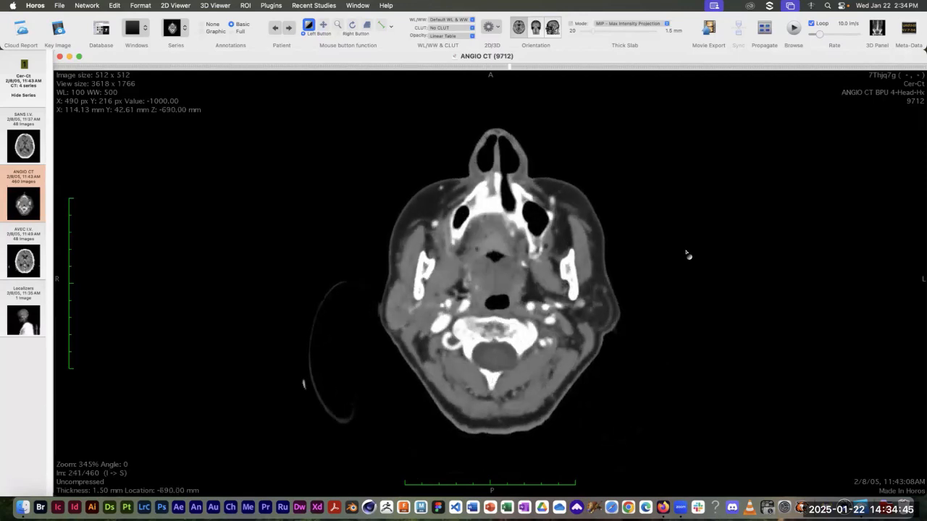
{"action": "scroll", "coordinate": [687, 254], "scroll_direction": "down", "scroll_amount": 17}
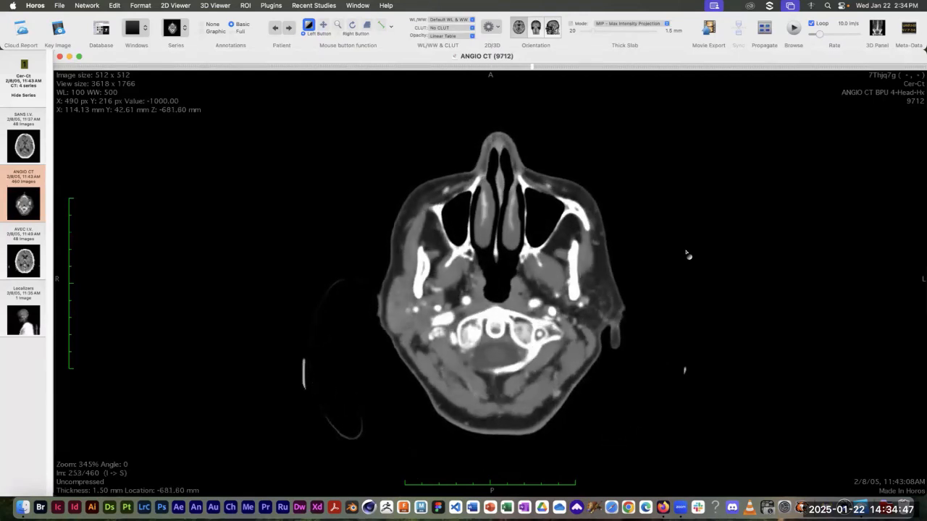
{"action": "scroll", "coordinate": [687, 254], "scroll_direction": "up", "scroll_amount": 1}
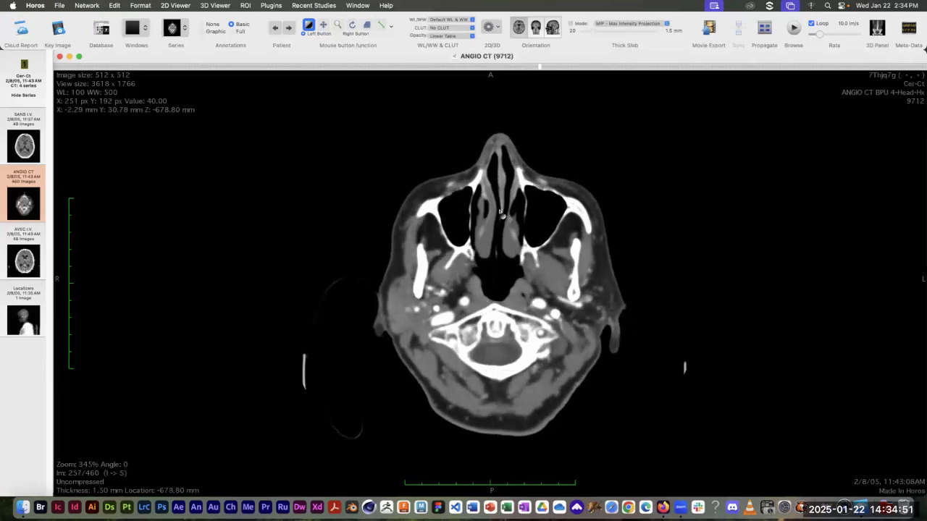
{"action": "scroll", "coordinate": [680, 220], "scroll_direction": "down", "scroll_amount": 17}
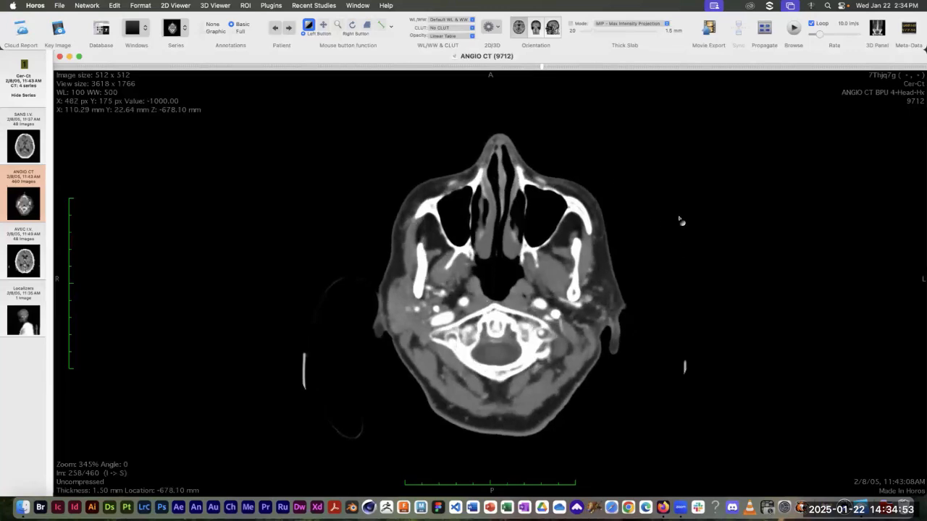
{"action": "scroll", "coordinate": [681, 221], "scroll_direction": "down", "scroll_amount": 10}
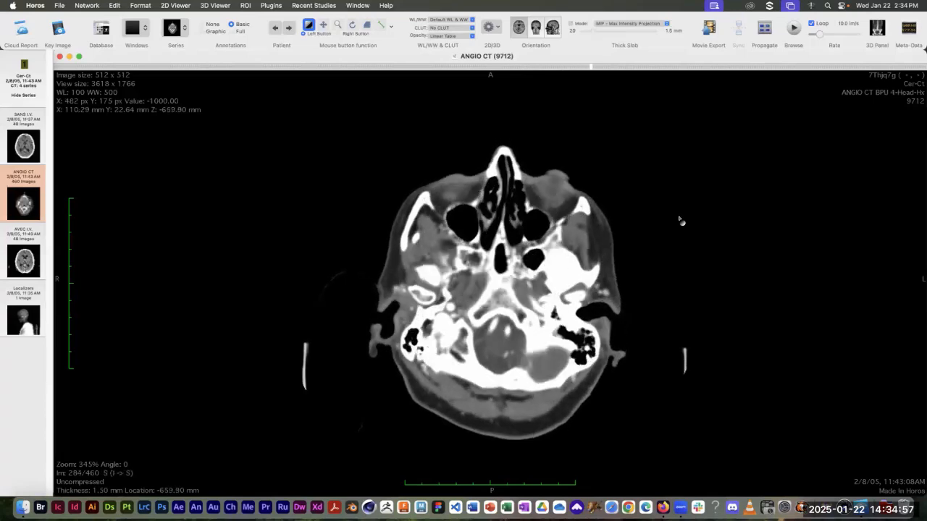
{"action": "scroll", "coordinate": [680, 220], "scroll_direction": "up", "scroll_amount": 2}
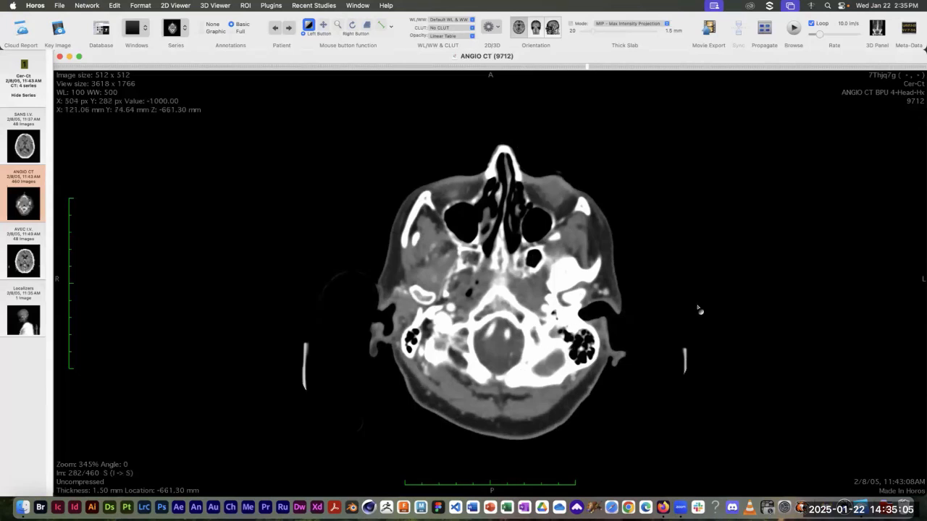
{"action": "scroll", "coordinate": [699, 309], "scroll_direction": "up", "scroll_amount": 5}
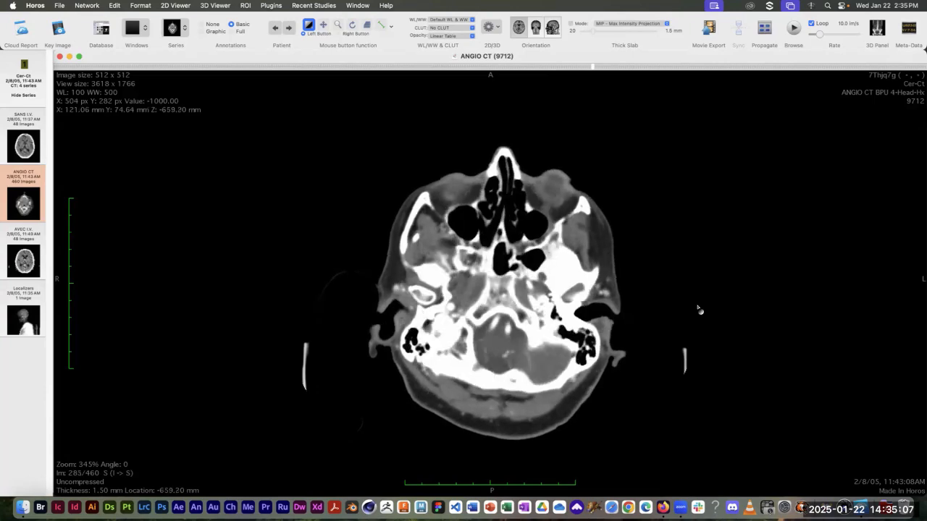
{"action": "scroll", "coordinate": [699, 310], "scroll_direction": "down", "scroll_amount": 10}
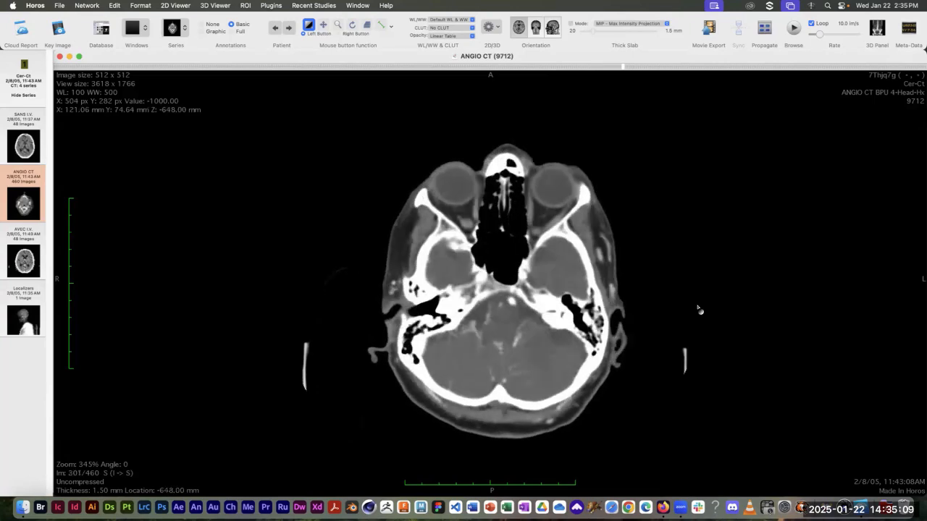
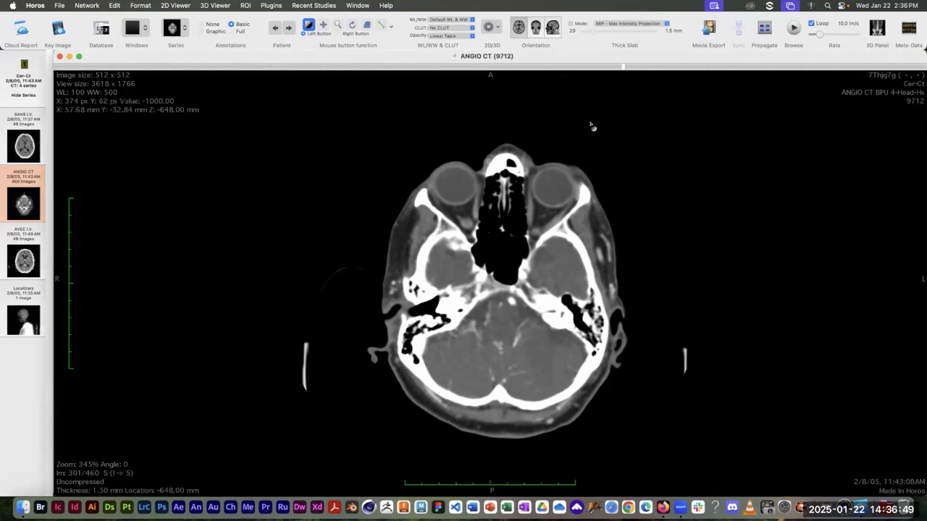
- Open the ANGIO CT series in 3D Surface Rendering from the 2D/3D reconstruction tools
{"action": "left_click", "coordinate": [492, 33]}
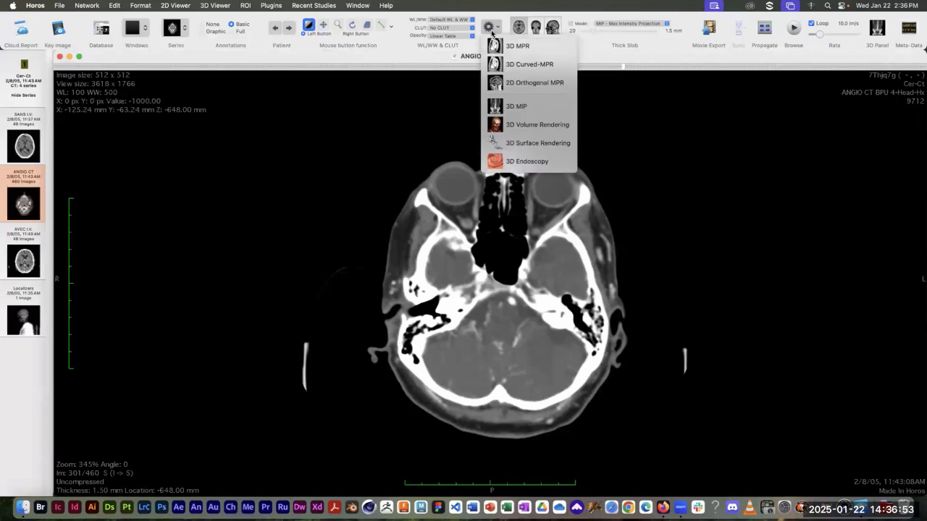
{"action": "left_click", "coordinate": [491, 30]}
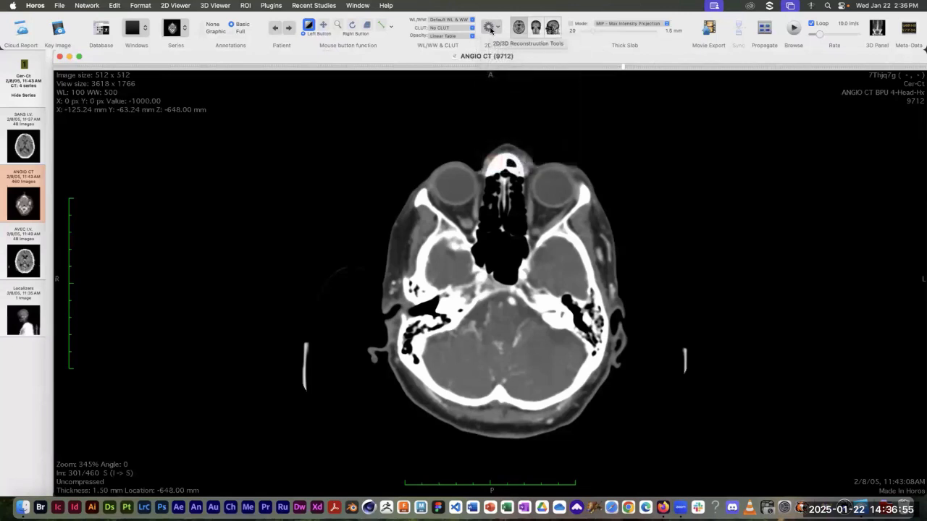
{"action": "left_click", "coordinate": [491, 30]}
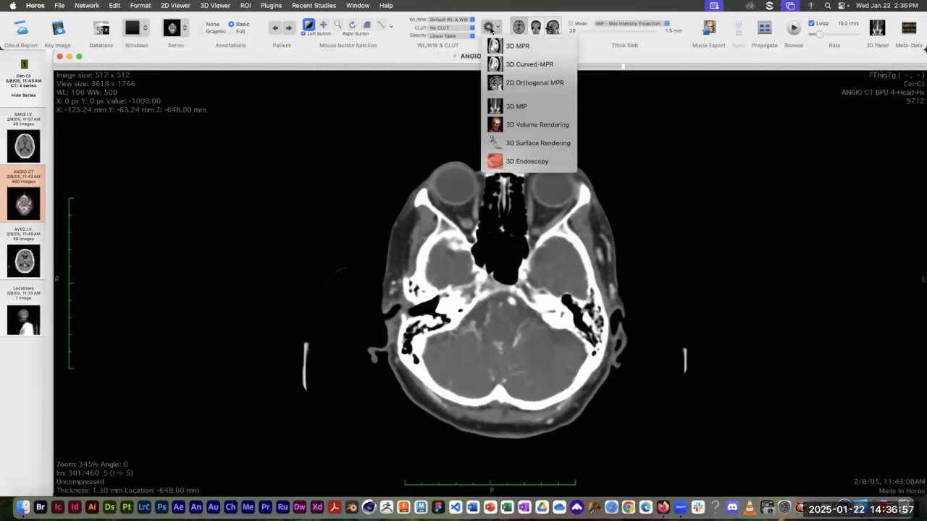
{"action": "left_click", "coordinate": [521, 142]}
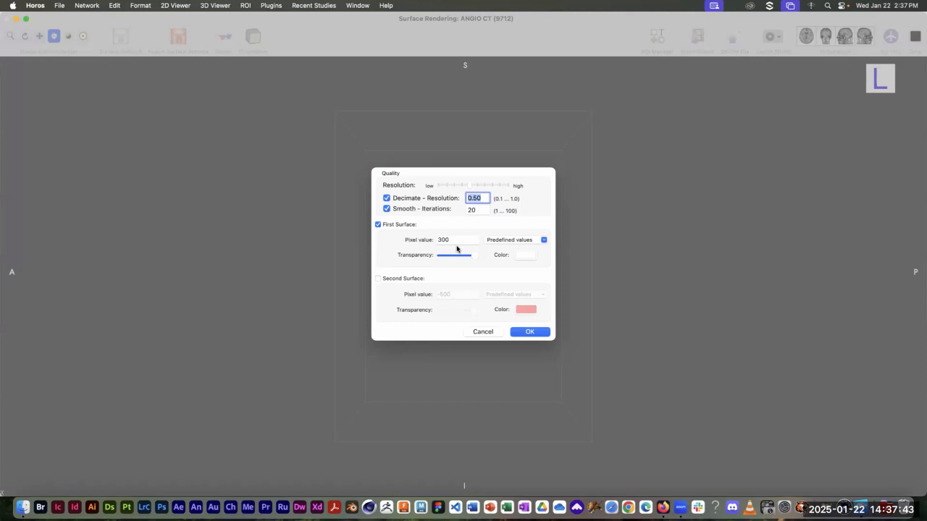
- Set the first surface to the predefined CT - Skin value and give it a light orange skin-tone color
{"action": "left_click", "coordinate": [544, 240]}
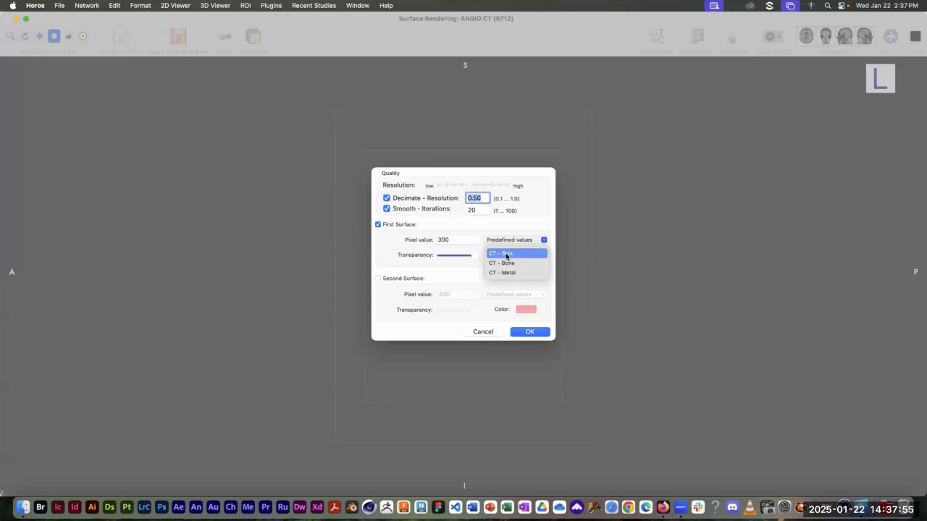
{"action": "left_click", "coordinate": [520, 253]}
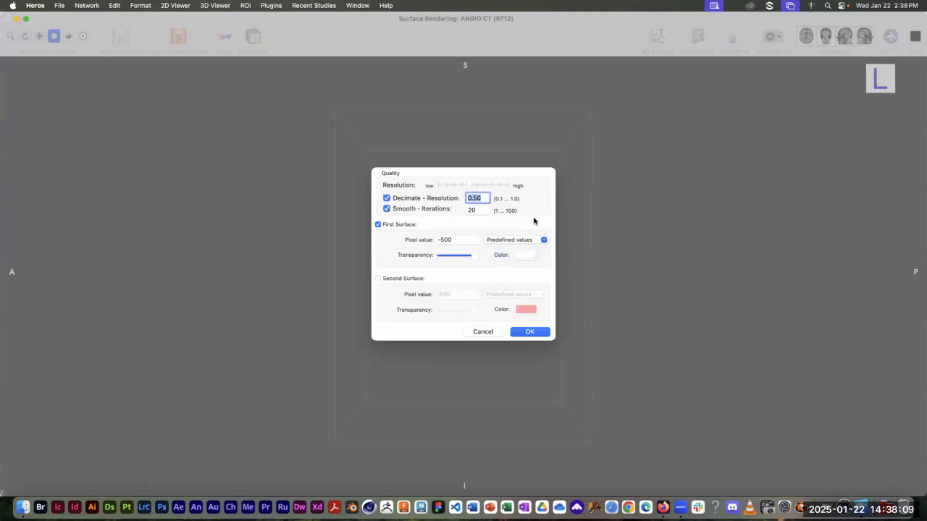
{"action": "left_click", "coordinate": [526, 259]}
{"action": "left_click_drag", "start_coordinate": [87, 331], "coordinate": [288, 165]}
{"action": "mouse_move", "coordinate": [259, 239]}
{"action": "left_mouse_down"}
{"action": "mouse_move", "coordinate": [274, 241]}
{"action": "mouse_move", "coordinate": [272, 230]}
{"action": "left_mouse_up"}
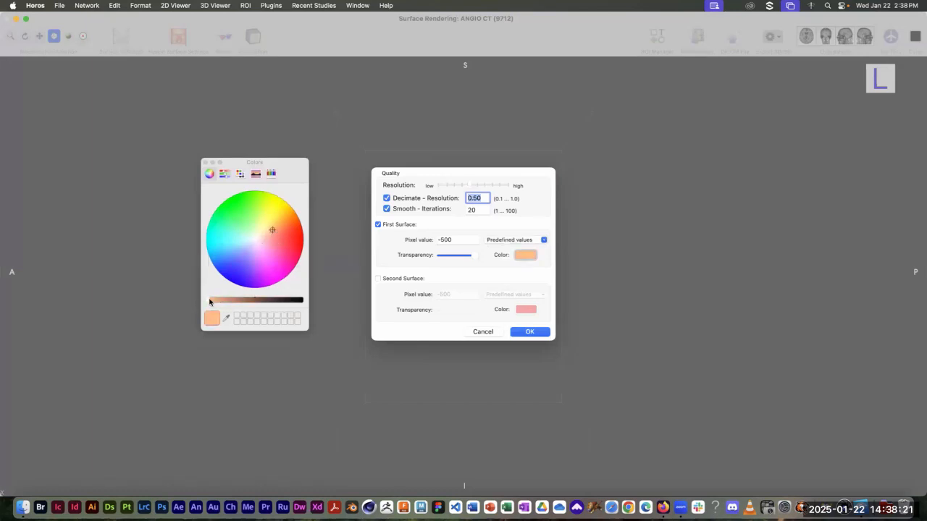
- Darken the first surface's colour to a medium tan and generate the surface rendering with the current quality settings
{"action": "left_click_drag", "start_coordinate": [210, 299], "coordinate": [226, 300]}
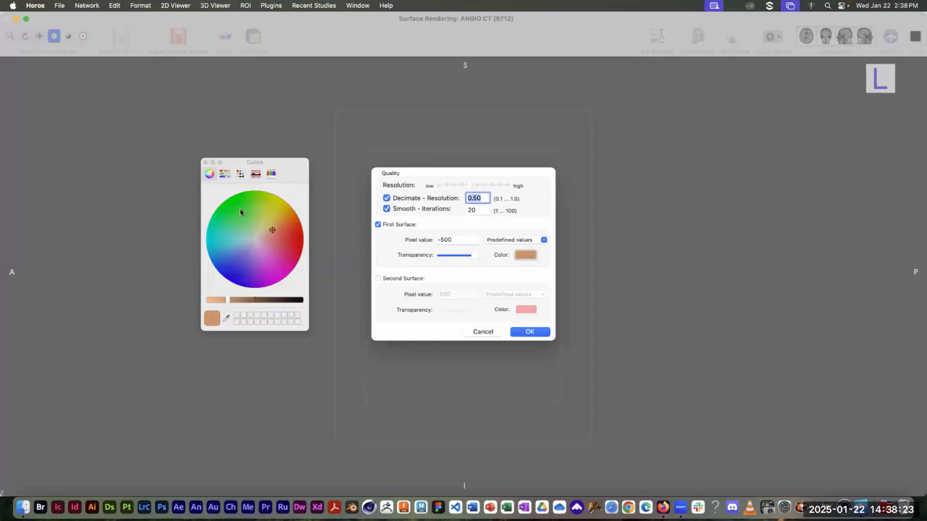
{"action": "left_click", "coordinate": [205, 163]}
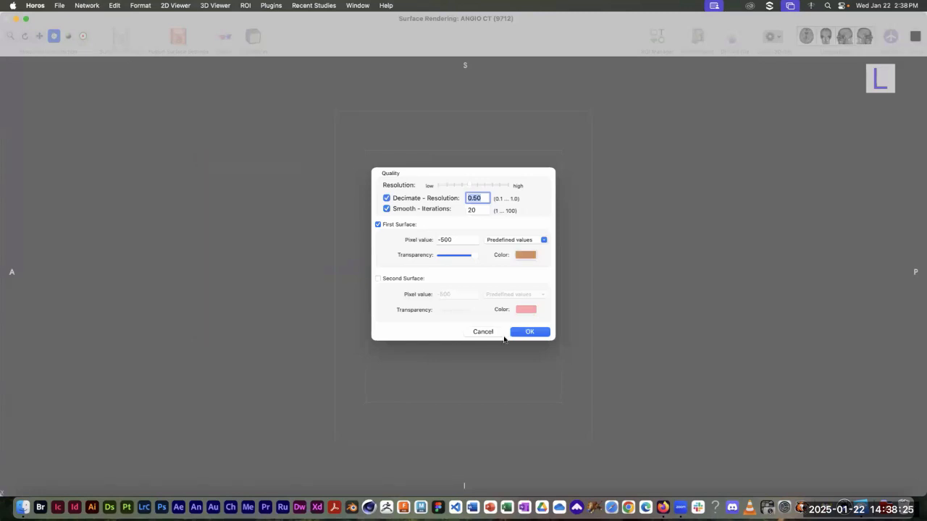
{"action": "left_click", "coordinate": [529, 333]}
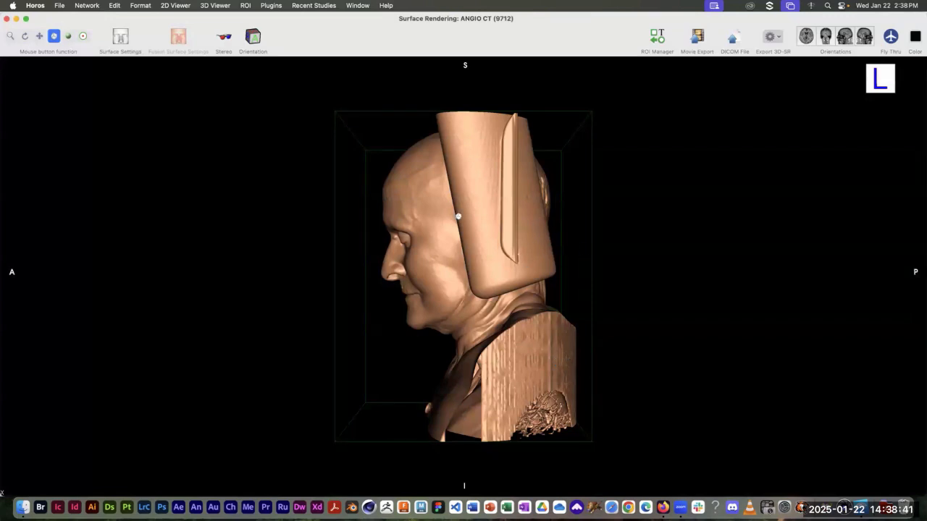
- Examine the rendered head and head support from the side profile, at three-quarter angle and from the front
{"action": "left_click", "coordinate": [9, 36]}
{"action": "left_click_drag", "start_coordinate": [460, 250], "coordinate": [428, 213]}
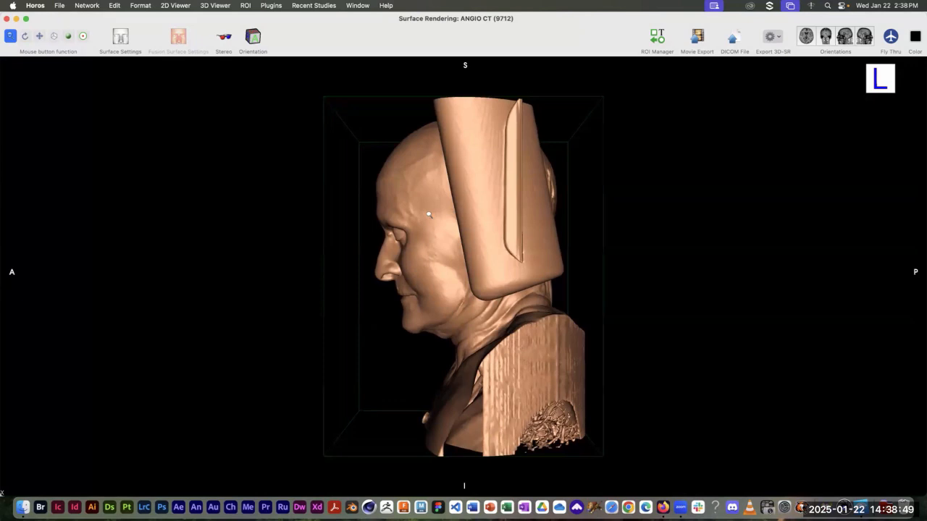
{"action": "left_click_drag", "start_coordinate": [459, 262], "coordinate": [406, 226]}
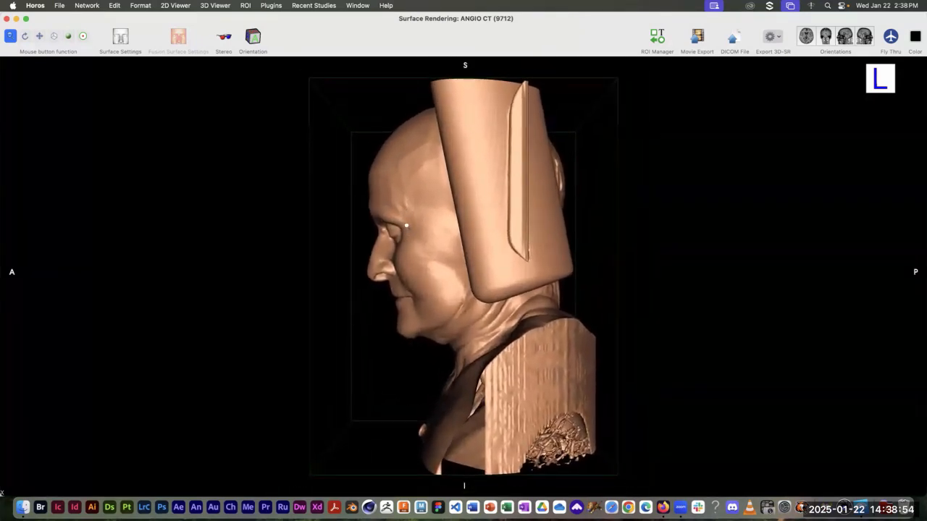
{"action": "left_click", "coordinate": [24, 37]}
{"action": "left_click_drag", "start_coordinate": [540, 141], "coordinate": [567, 128]}
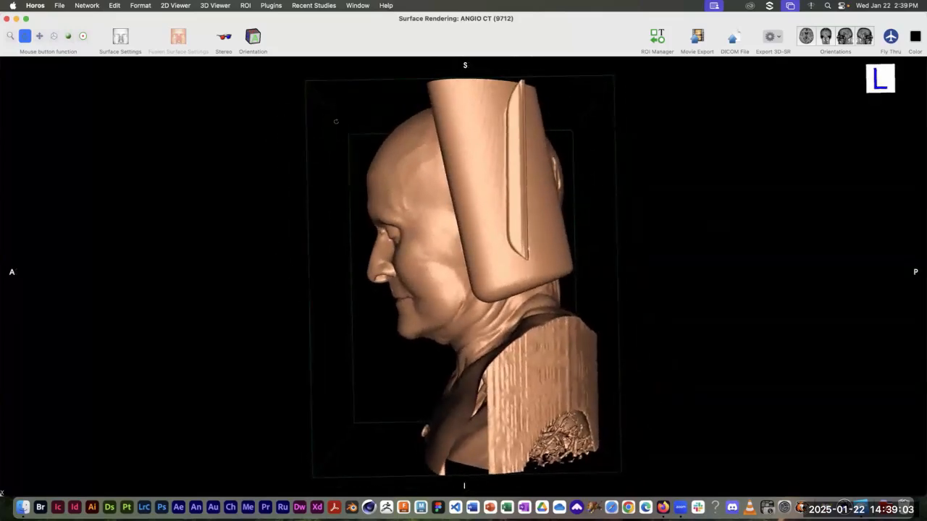
{"action": "left_click", "coordinate": [39, 37]}
{"action": "mouse_move", "coordinate": [511, 237]}
{"action": "left_mouse_down"}
{"action": "mouse_move", "coordinate": [401, 224]}
{"action": "mouse_move", "coordinate": [619, 234]}
{"action": "mouse_move", "coordinate": [494, 240]}
{"action": "left_mouse_up"}
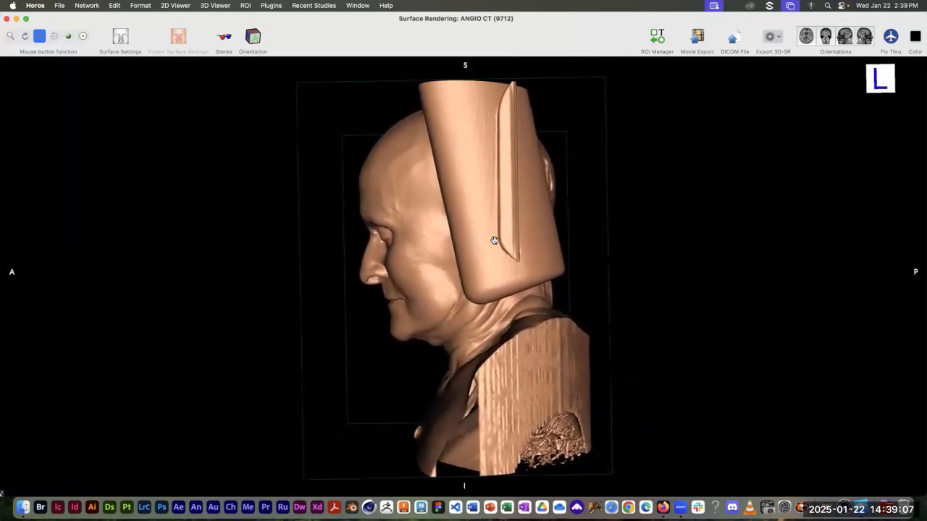
{"action": "left_click", "coordinate": [53, 36]}
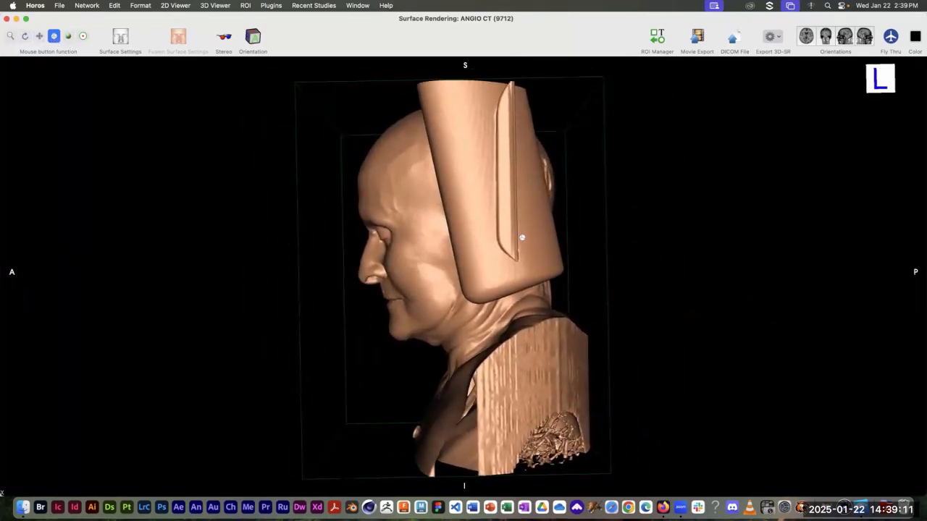
{"action": "left_click_drag", "start_coordinate": [481, 228], "coordinate": [397, 187]}
{"action": "left_click_drag", "start_coordinate": [497, 209], "coordinate": [714, 218]}
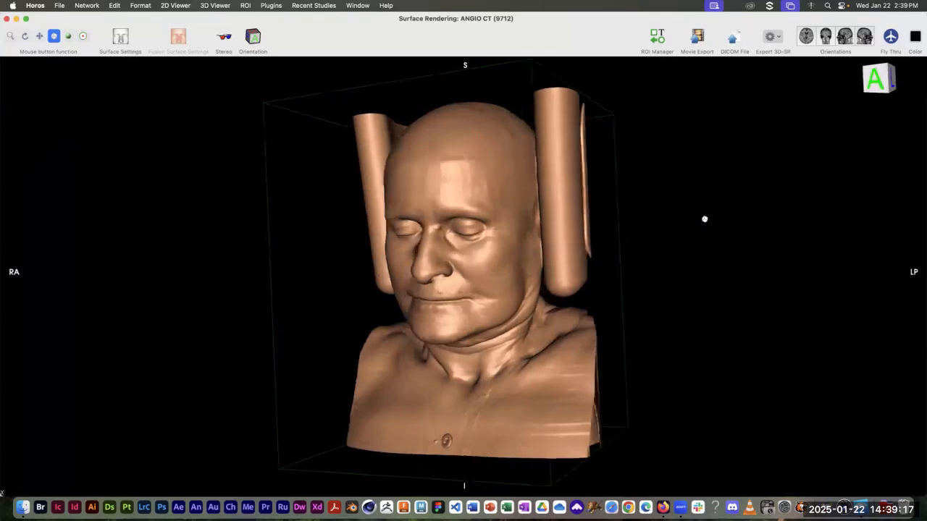
{"action": "left_click_drag", "start_coordinate": [492, 230], "coordinate": [361, 183]}
{"action": "left_click_drag", "start_coordinate": [441, 186], "coordinate": [419, 275]}
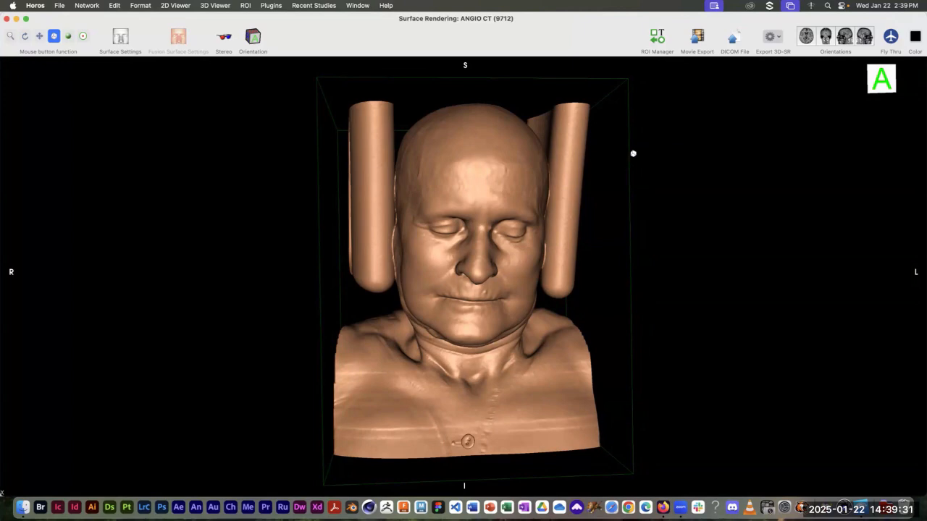
- Close the surface rendering and its source viewer, and reopen the ANGIO CT series from the database in the 2D viewer
{"action": "left_click", "coordinate": [6, 19]}
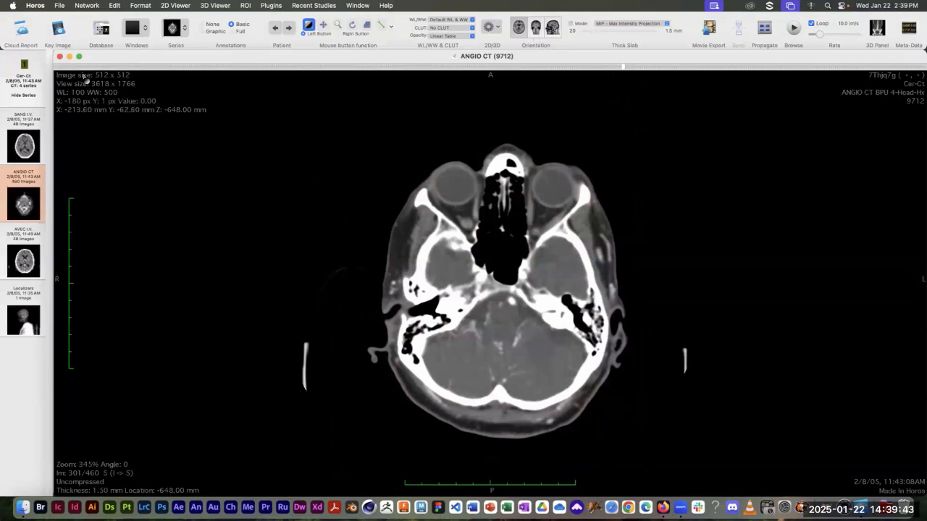
{"action": "left_click", "coordinate": [60, 58]}
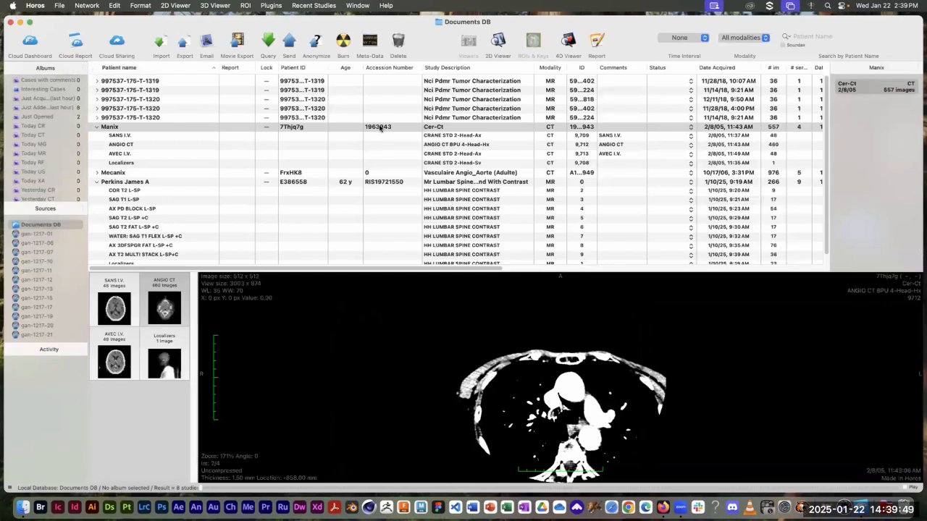
{"action": "left_click", "coordinate": [116, 145]}
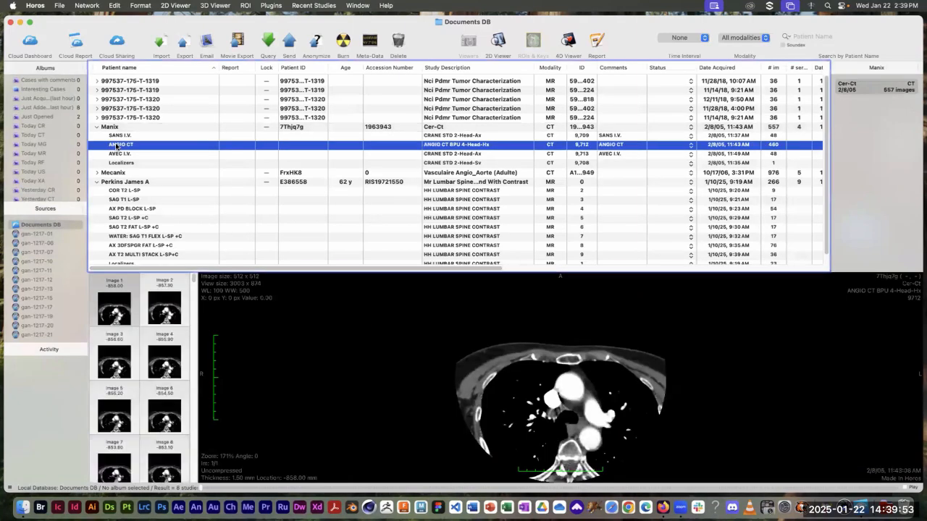
{"action": "left_click", "coordinate": [499, 40]}
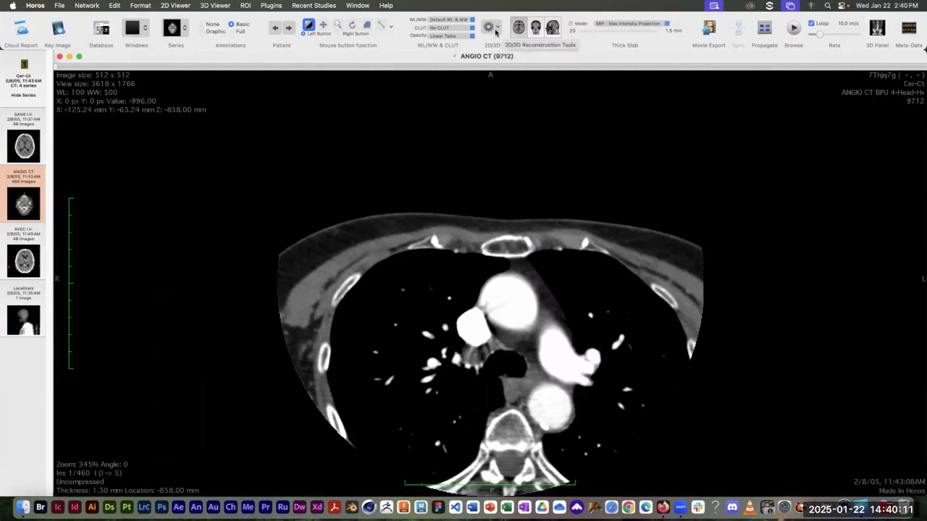
- Create a 3D Surface Rendering of the ANGIO CT series and dismiss the colour picker
{"action": "left_click", "coordinate": [496, 32]}
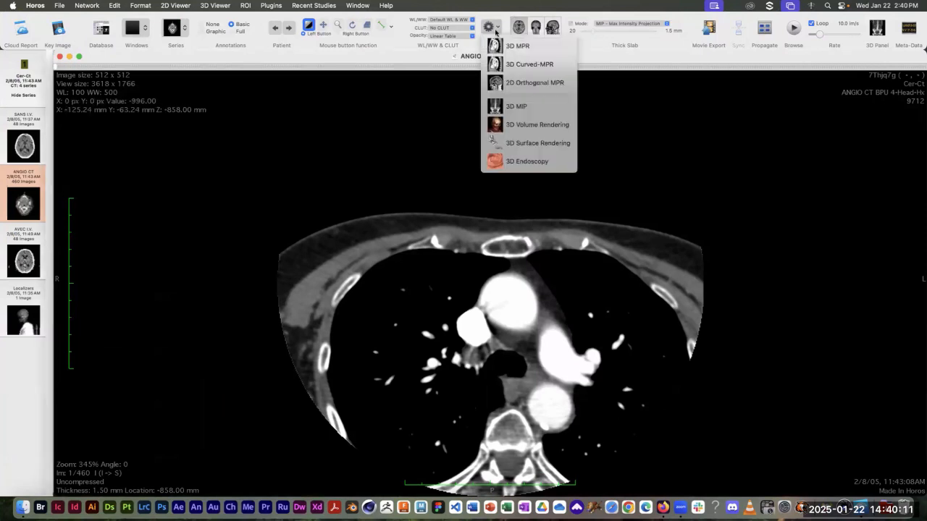
{"action": "left_click", "coordinate": [510, 144]}
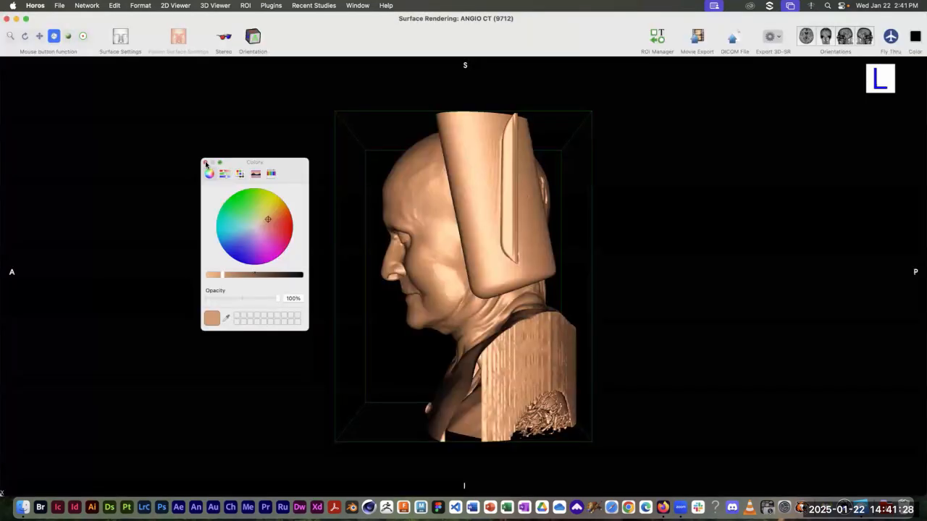
{"action": "left_click", "coordinate": [205, 162]}
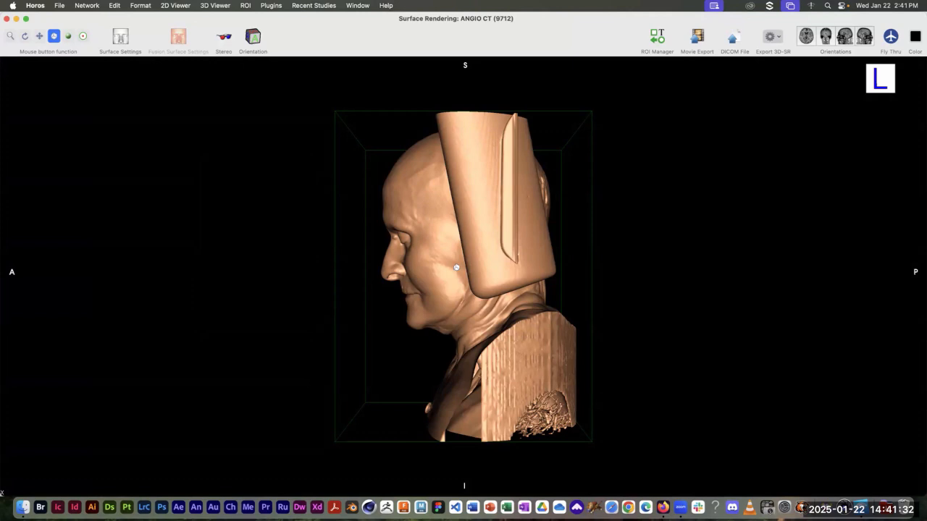
- Examine the rendered head from the front and the open underside of the chest, including the lung vessels and windpipe
{"action": "left_click_drag", "start_coordinate": [461, 268], "coordinate": [663, 298]}
{"action": "left_click_drag", "start_coordinate": [415, 306], "coordinate": [586, 294]}
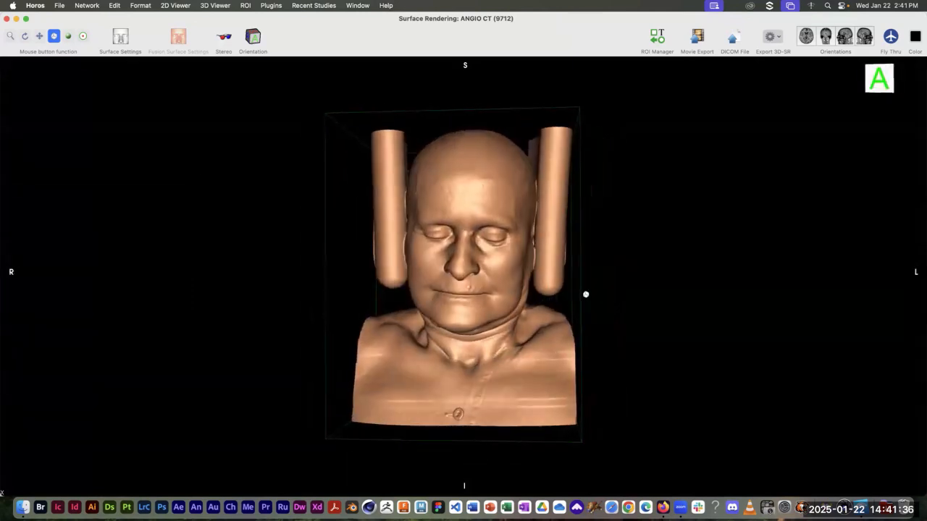
{"action": "left_click_drag", "start_coordinate": [488, 311], "coordinate": [519, 275]}
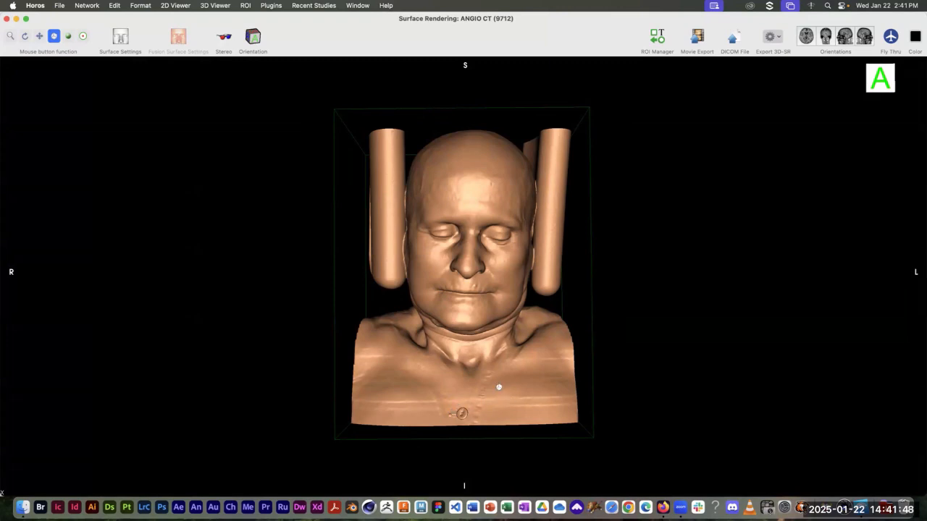
{"action": "left_click_drag", "start_coordinate": [476, 335], "coordinate": [434, 354]}
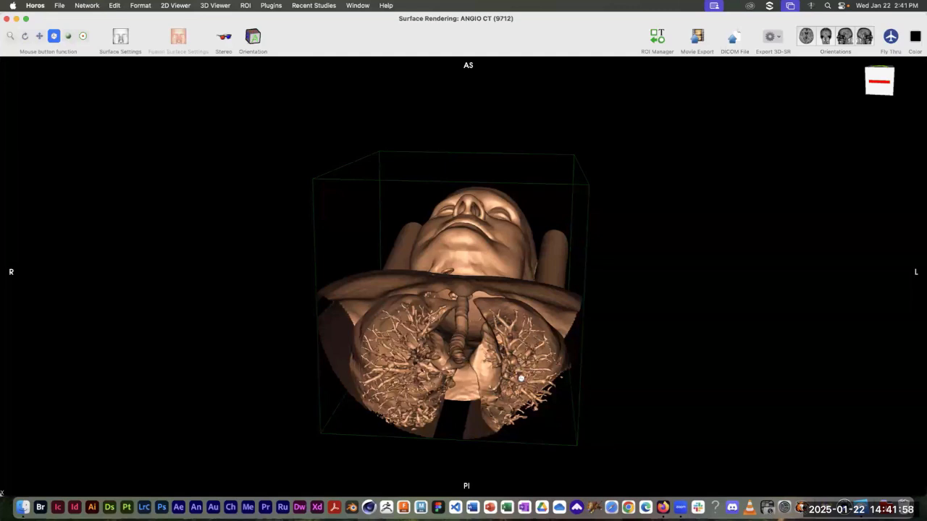
{"action": "left_click", "coordinate": [10, 36]}
{"action": "left_click_drag", "start_coordinate": [467, 340], "coordinate": [368, 244]}
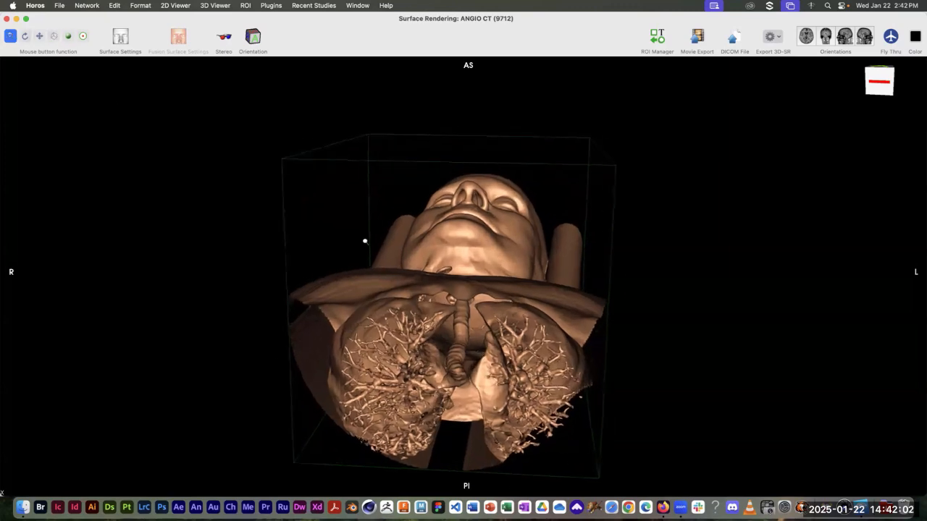
{"action": "left_click_drag", "start_coordinate": [467, 352], "coordinate": [364, 250]}
{"action": "left_click_drag", "start_coordinate": [437, 323], "coordinate": [2, 5]}
{"action": "left_click", "coordinate": [39, 36]}
{"action": "left_click_drag", "start_coordinate": [459, 329], "coordinate": [496, 164]}
{"action": "left_click_drag", "start_coordinate": [433, 188], "coordinate": [501, 214]}
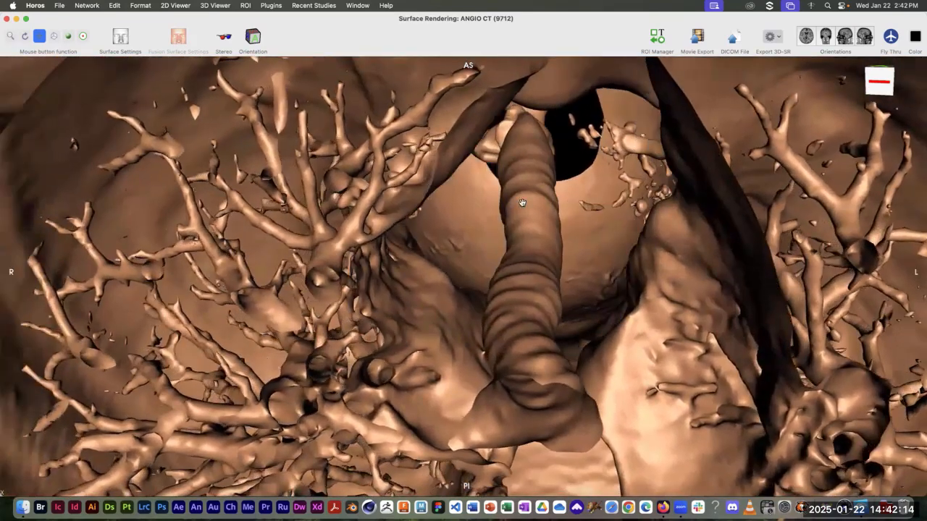
- Inspect the windpipe's ridged surface and surrounding chest cavity up close, and return to a front view of the whole head and shoulders
{"action": "left_click", "coordinate": [11, 36]}
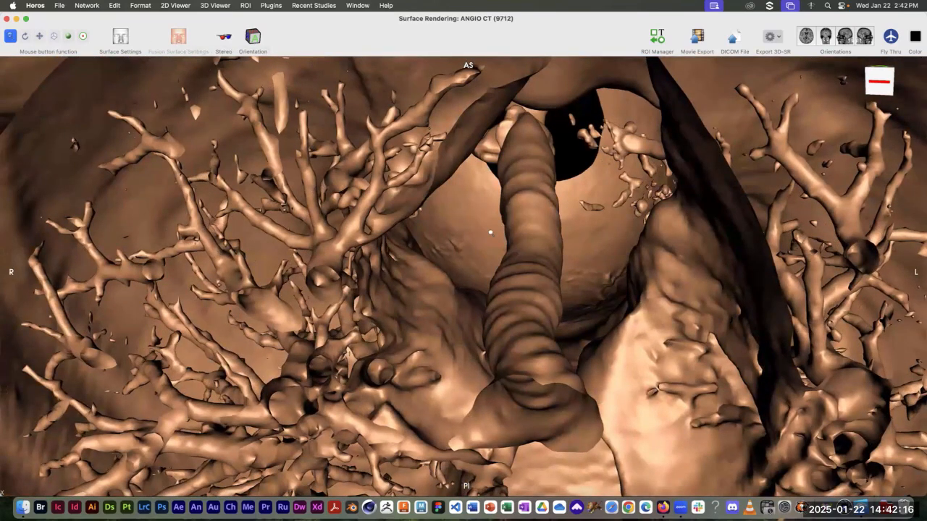
{"action": "left_click_drag", "start_coordinate": [554, 269], "coordinate": [528, 175]}
{"action": "left_click", "coordinate": [40, 37]}
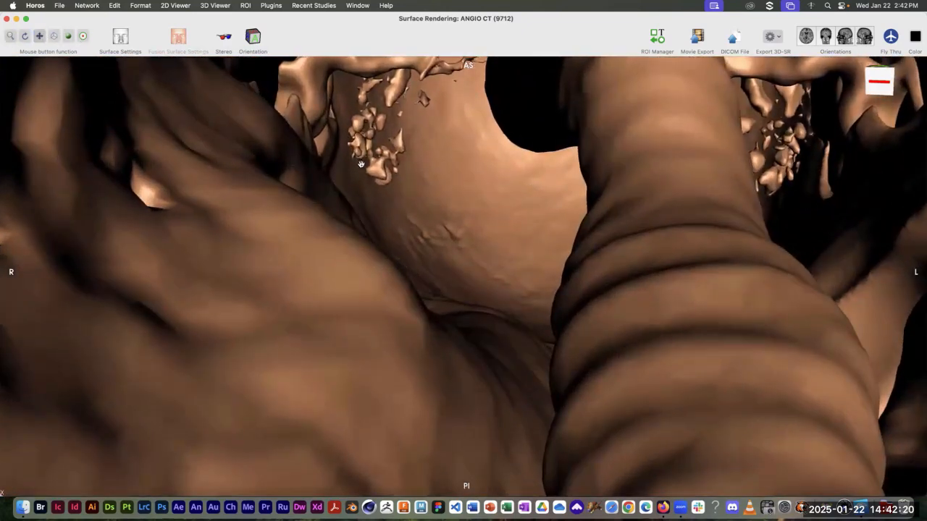
{"action": "left_click_drag", "start_coordinate": [463, 186], "coordinate": [344, 115]}
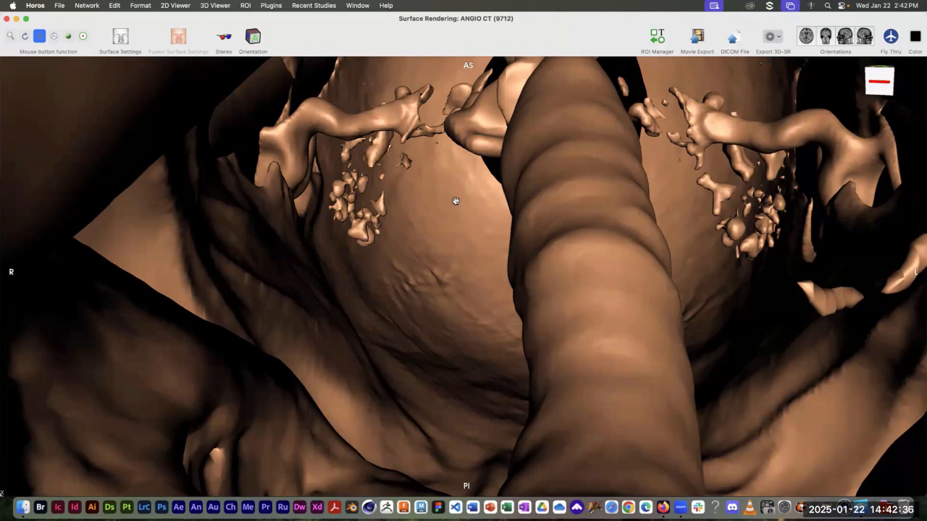
{"action": "left_click", "coordinate": [11, 36]}
{"action": "left_click_drag", "start_coordinate": [650, 439], "coordinate": [72, 70]}
{"action": "left_click", "coordinate": [53, 36]}
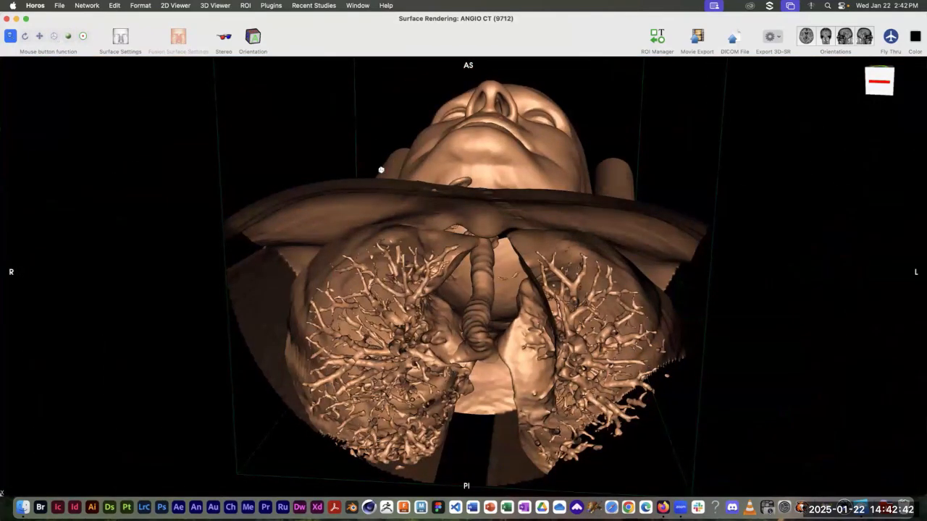
{"action": "left_click_drag", "start_coordinate": [493, 265], "coordinate": [204, 112]}
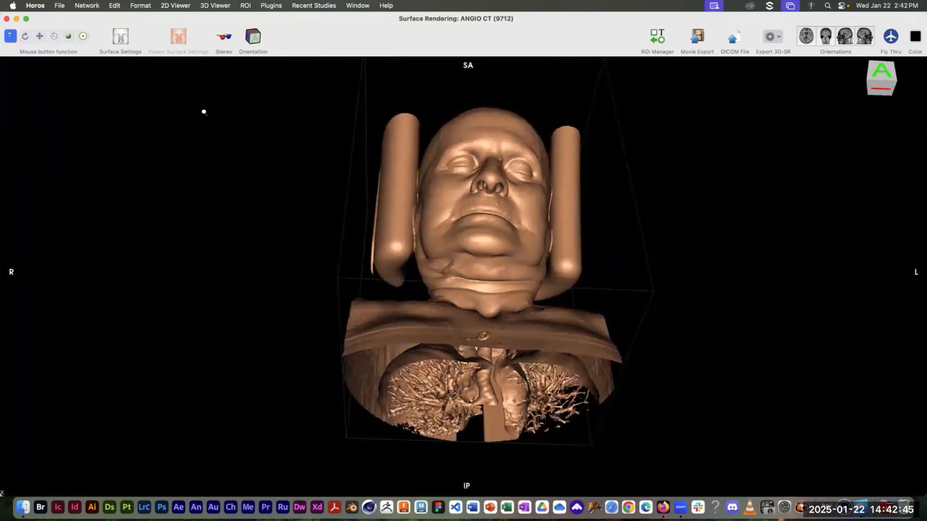
{"action": "left_click", "coordinate": [53, 36]}
{"action": "left_click_drag", "start_coordinate": [461, 174], "coordinate": [463, 321]}
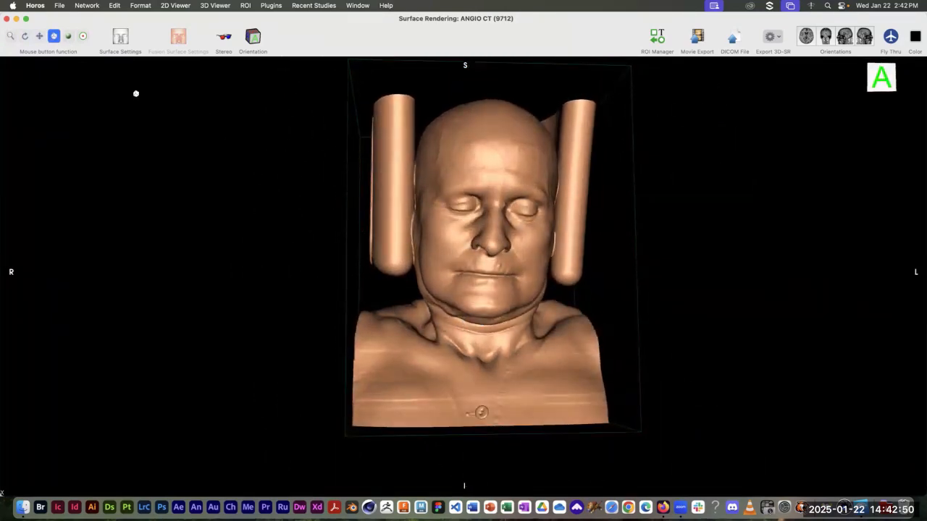
- Open the surface settings and apply the predefined CT - Bone value to the first surface
{"action": "left_click", "coordinate": [118, 38]}
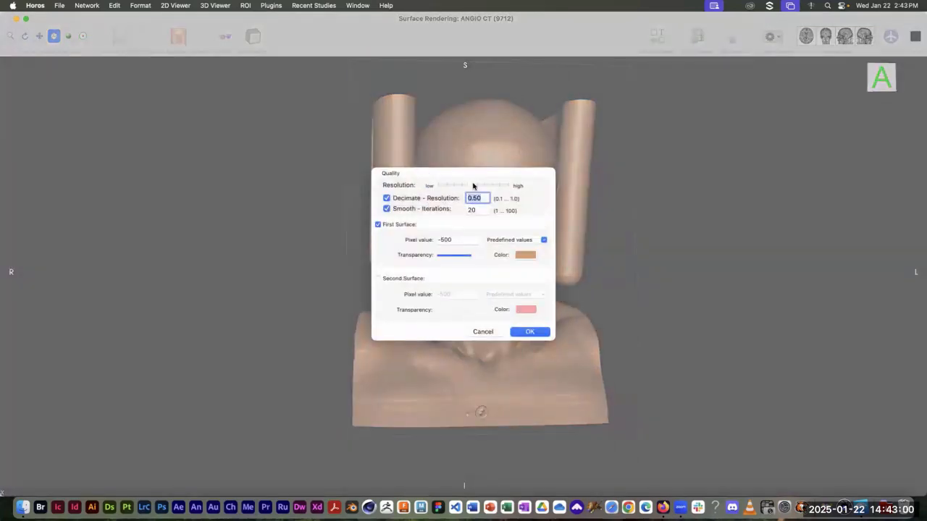
{"action": "left_click", "coordinate": [540, 241]}
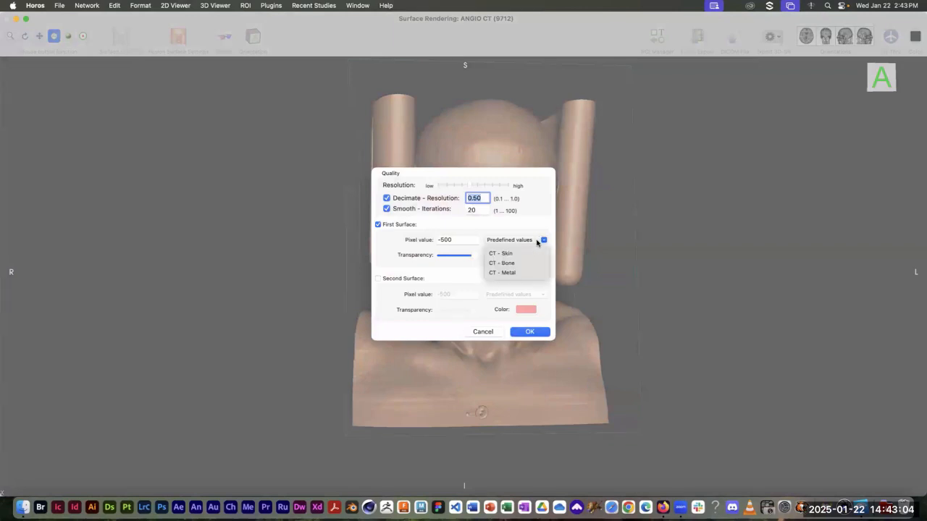
{"action": "left_click", "coordinate": [506, 265]}
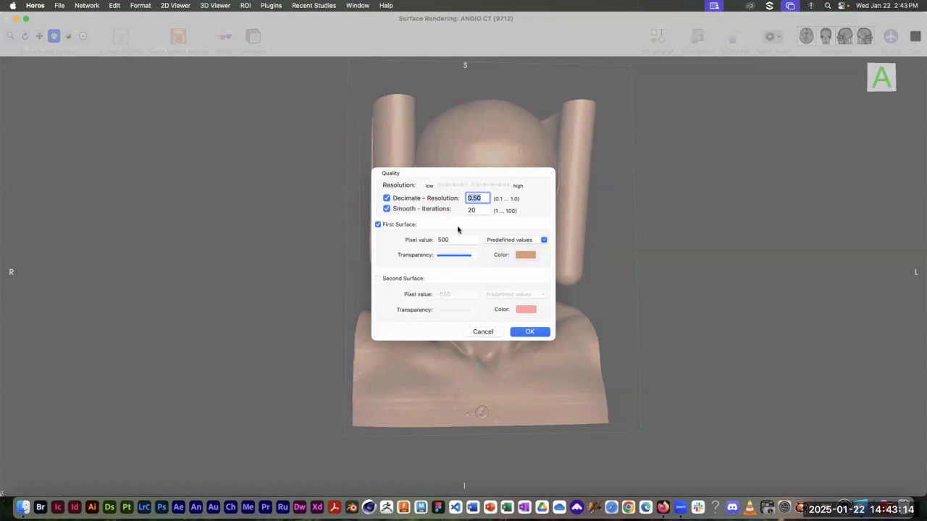
- Change the first surface's colour to a muted golden yellow and dismiss the colour picker
{"action": "left_click", "coordinate": [526, 255]}
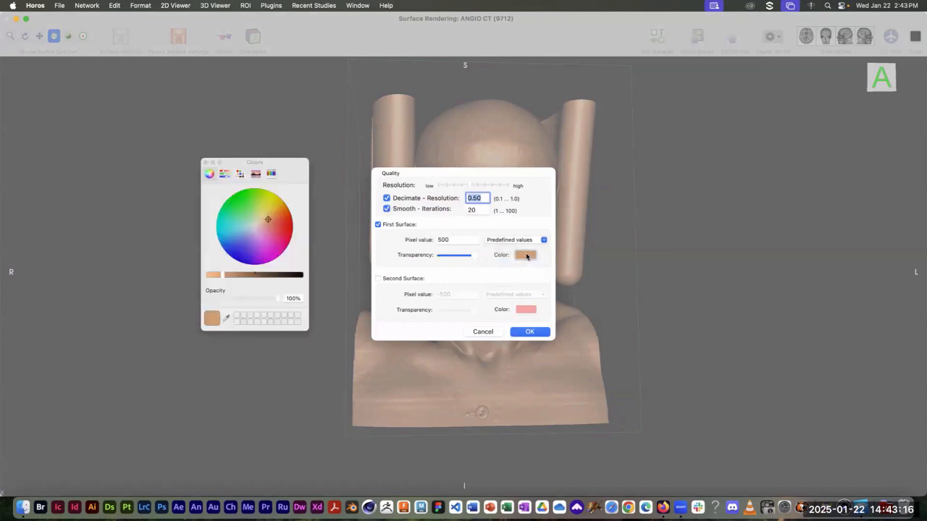
{"action": "left_click", "coordinate": [263, 213]}
{"action": "left_click_drag", "start_coordinate": [222, 276], "coordinate": [223, 269]}
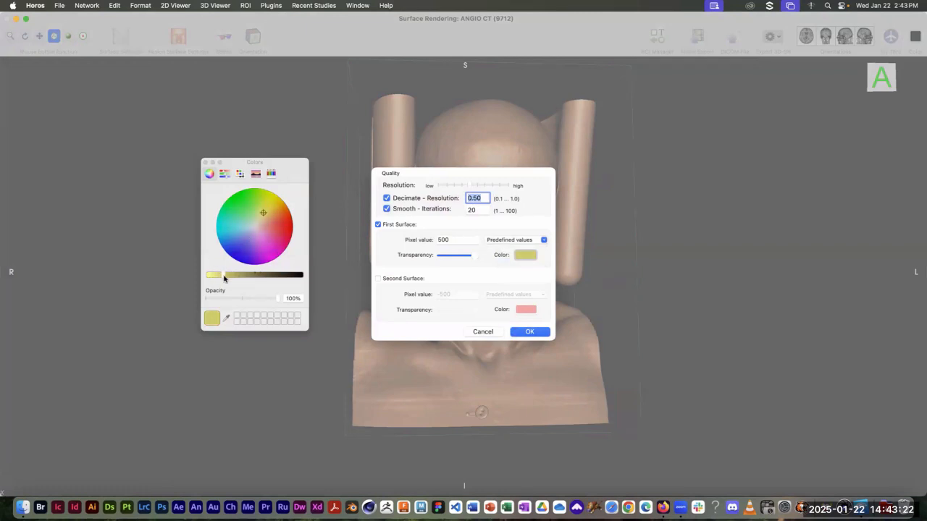
{"action": "left_click", "coordinate": [264, 217]}
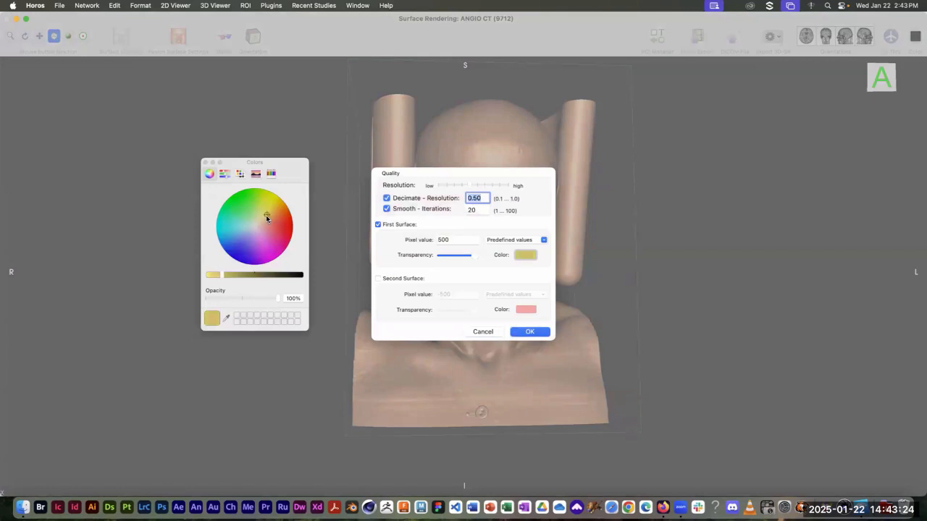
{"action": "left_click", "coordinate": [206, 164]}
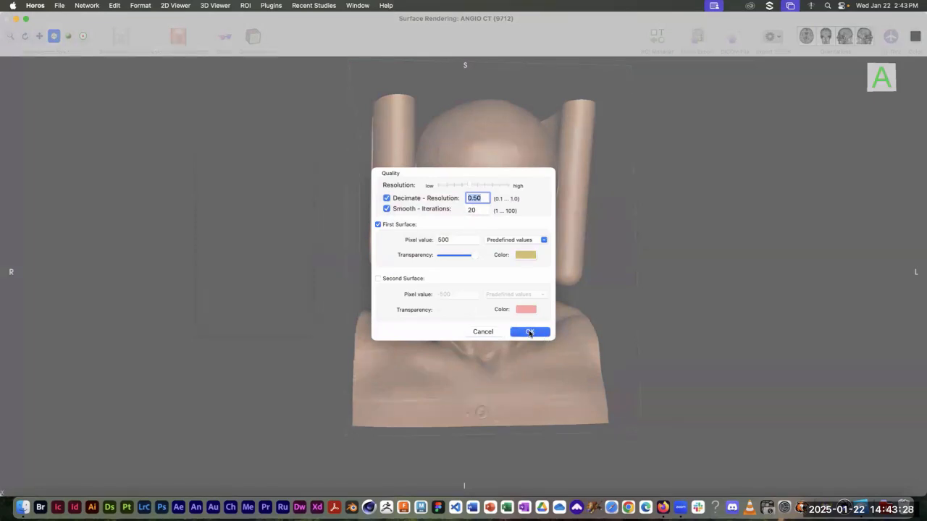
- Generate the first surface with the bone settings and examine the skull, jaw and collarbones up close from the side
{"action": "left_click", "coordinate": [529, 333]}
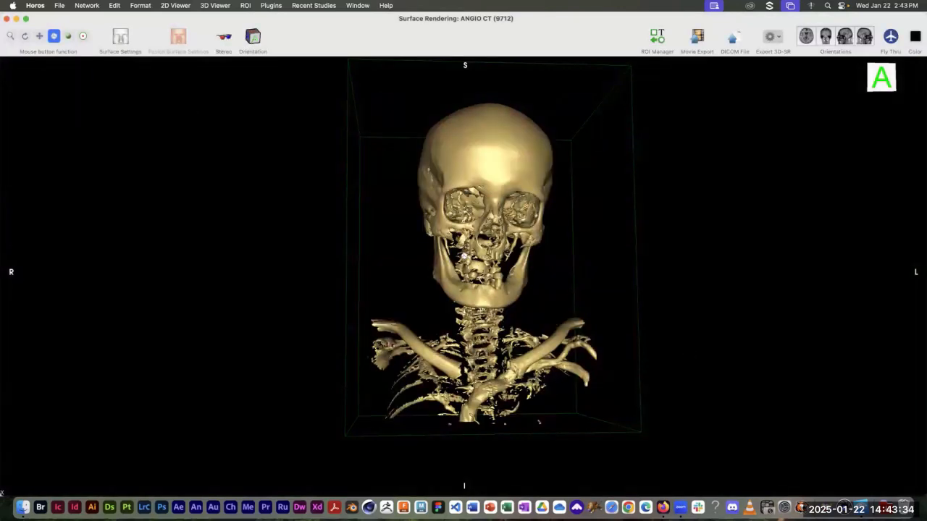
{"action": "left_click_drag", "start_coordinate": [598, 268], "coordinate": [405, 330]}
{"action": "right_click_drag", "start_coordinate": [391, 319], "coordinate": [232, 186]}
{"action": "right_click_drag", "start_coordinate": [308, 236], "coordinate": [250, 199]}
{"action": "left_click_drag", "start_coordinate": [560, 321], "coordinate": [569, 389]}
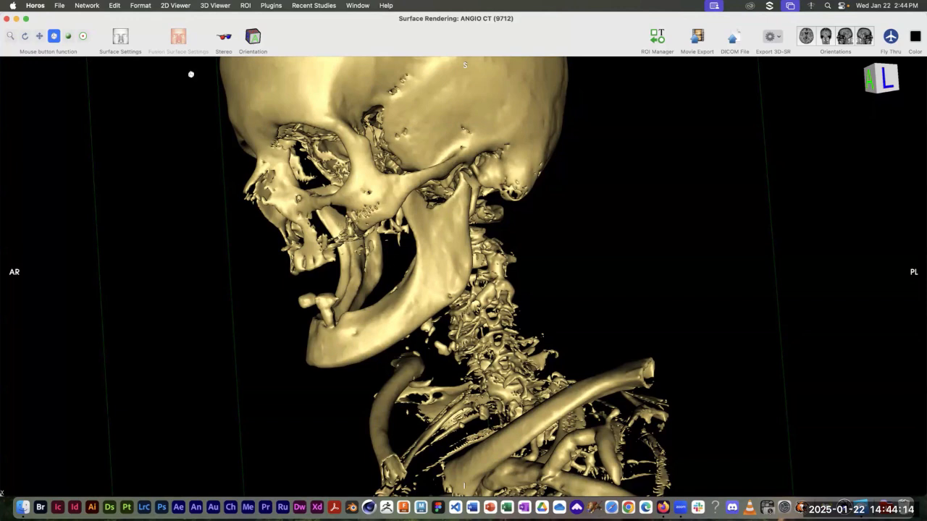
- Set the first surface's pixel value to 200, regenerate the rendering and inspect the bones from several angles
{"action": "left_click", "coordinate": [120, 36]}
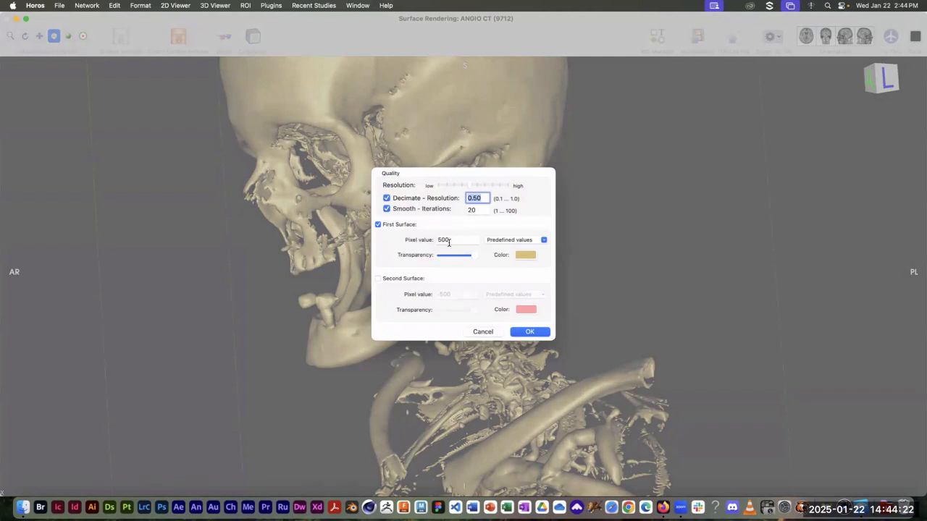
{"action": "left_click_drag", "start_coordinate": [449, 241], "coordinate": [423, 242]}
{"action": "type", "text": "200"}
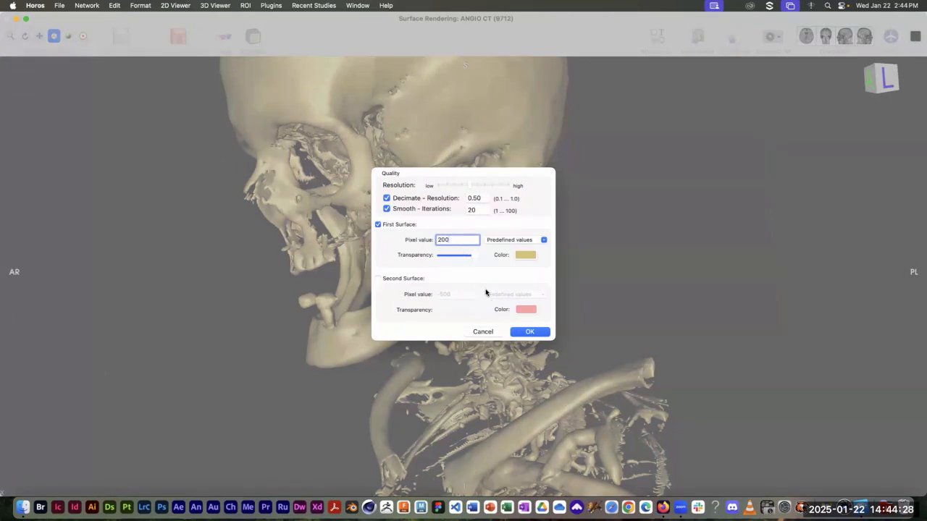
{"action": "left_click", "coordinate": [531, 332]}
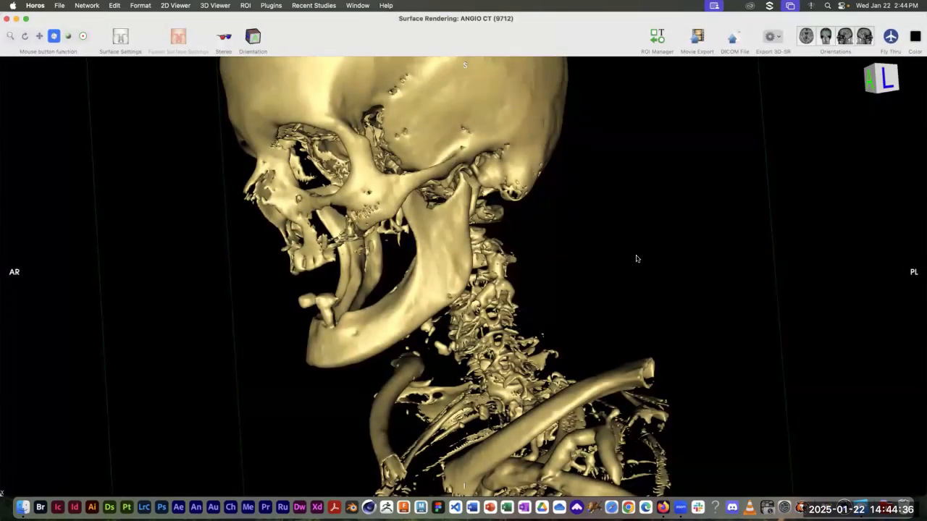
{"action": "left_click_drag", "start_coordinate": [561, 339], "coordinate": [272, 316]}
{"action": "left_click_drag", "start_coordinate": [548, 302], "coordinate": [243, 298]}
{"action": "left_click_drag", "start_coordinate": [635, 295], "coordinate": [714, 339]}
{"action": "left_click_drag", "start_coordinate": [408, 351], "coordinate": [738, 333]}
- Set the first surface's pixel value to 0, regenerate the rendering and view the whole skull and shoulders from the front
{"action": "left_click", "coordinate": [121, 38]}
{"action": "double_click", "coordinate": [443, 239]}
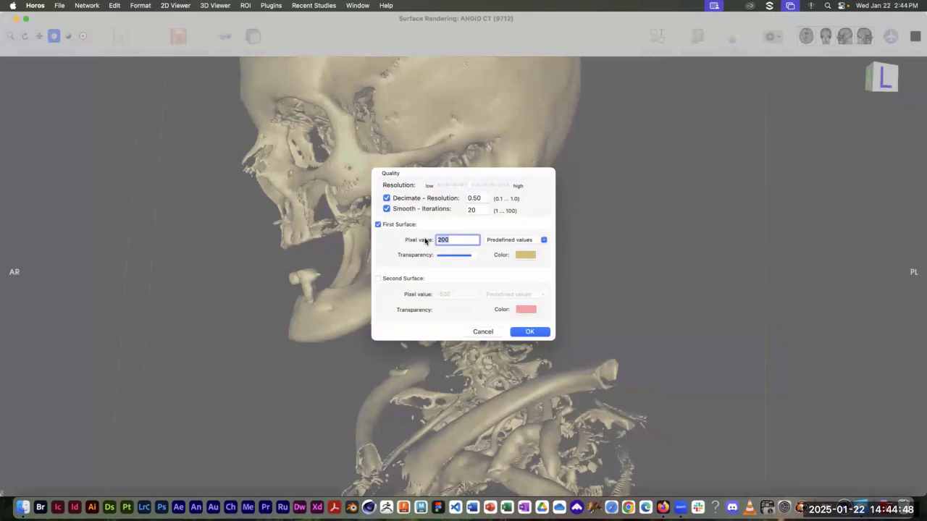
{"action": "type", "text": "0"}
{"action": "left_click", "coordinate": [540, 333]}
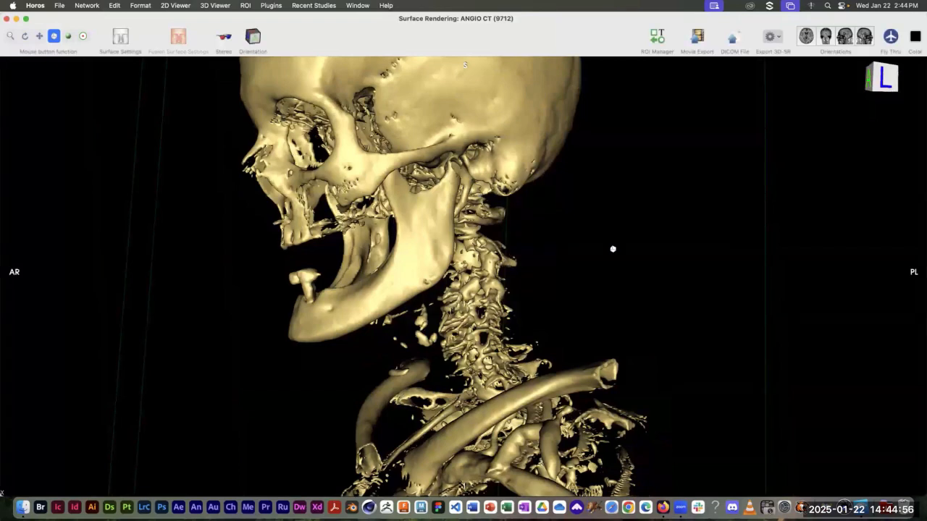
{"action": "left_click_drag", "start_coordinate": [556, 235], "coordinate": [99, 213]}
{"action": "scroll", "coordinate": [364, 295], "scroll_direction": "down", "scroll_amount": 5}
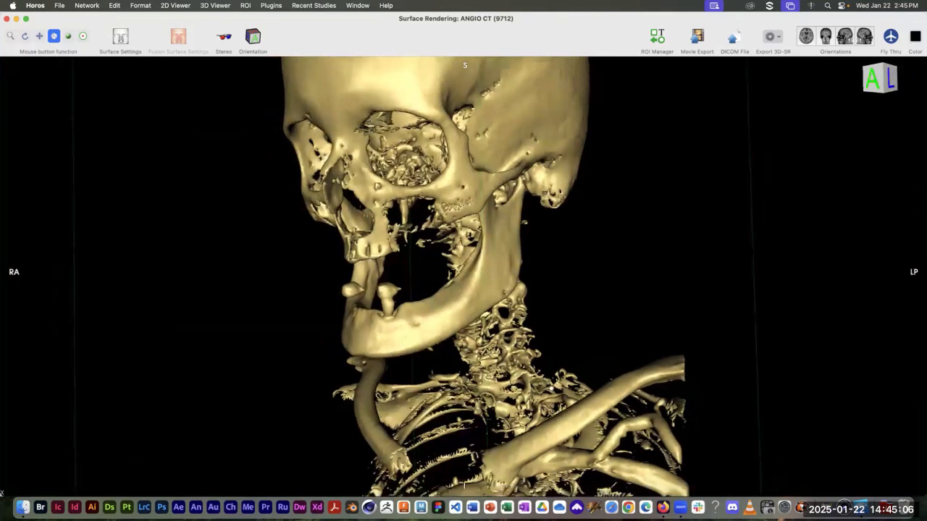
{"action": "left_click_drag", "start_coordinate": [500, 279], "coordinate": [285, 122]}
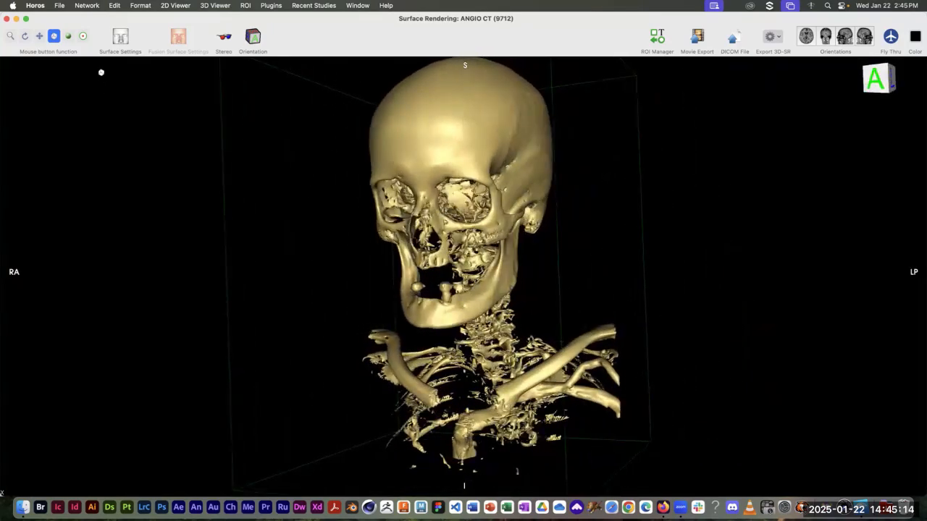
- Enable the second surface with a pixel value of -500 and change its colour to a paler, warmer pink
{"action": "left_click", "coordinate": [119, 38]}
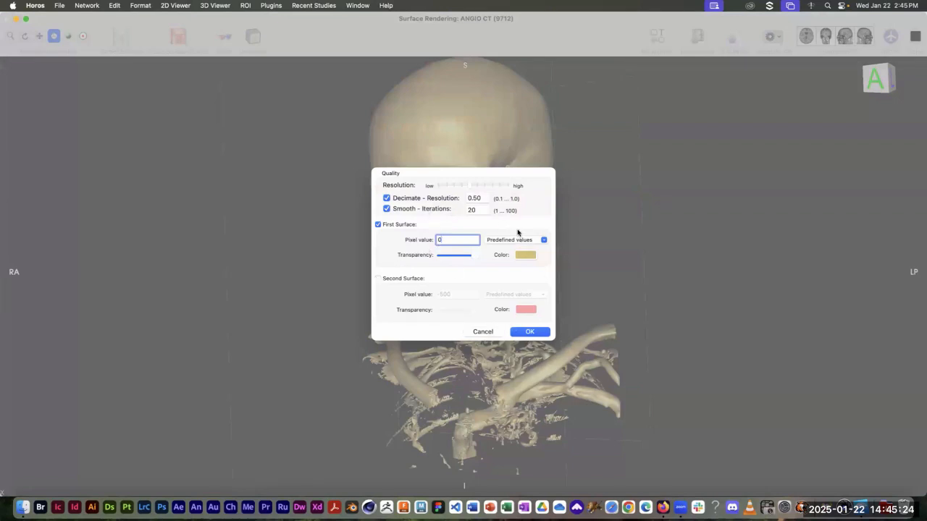
{"action": "left_click", "coordinate": [378, 278]}
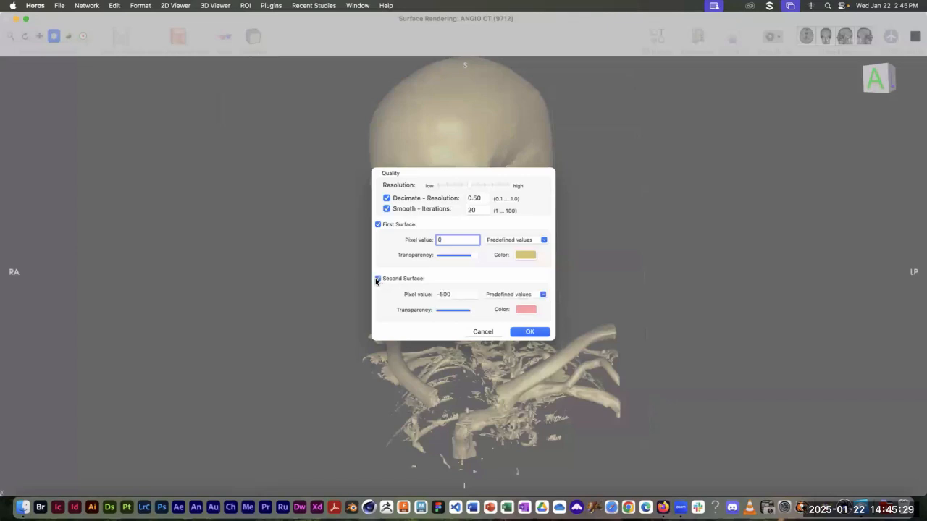
{"action": "left_click", "coordinate": [533, 295]}
{"action": "left_click", "coordinate": [526, 310]}
{"action": "left_click", "coordinate": [525, 309]}
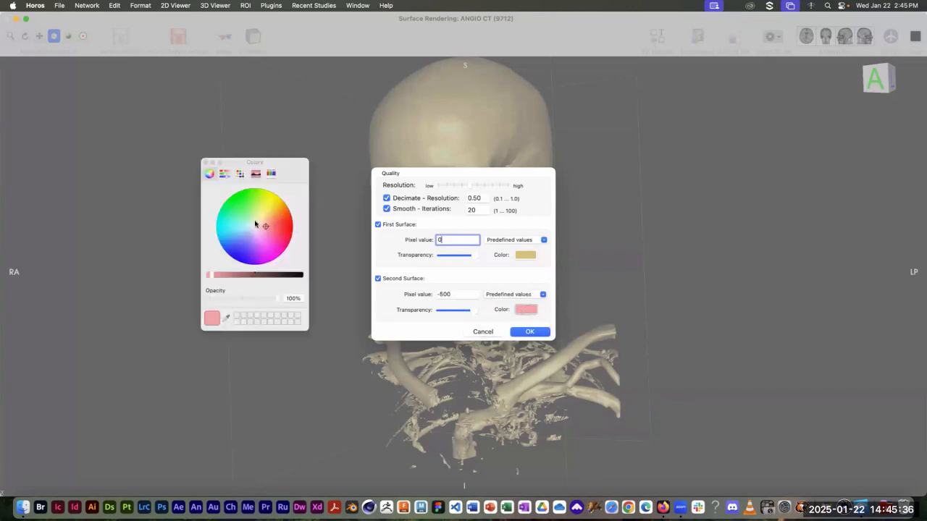
{"action": "left_click_drag", "start_coordinate": [265, 225], "coordinate": [262, 227]}
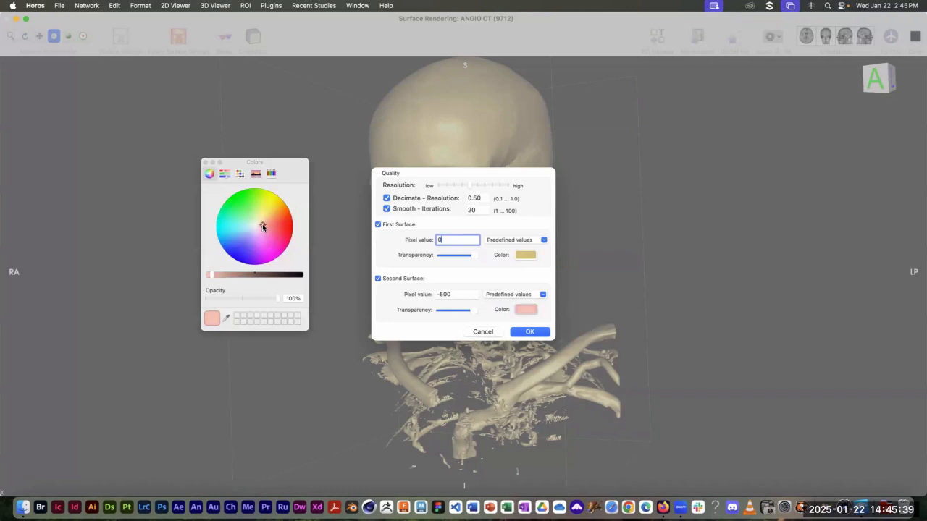
{"action": "left_click", "coordinate": [204, 164]}
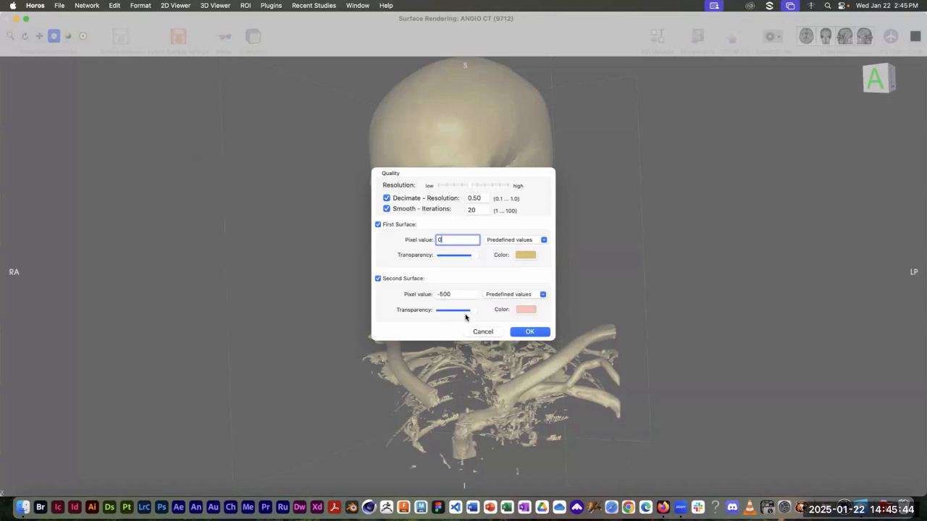
- Make the second surface semi-transparent, generate both surfaces and view the bones through the skin from the side and front
{"action": "left_click_drag", "start_coordinate": [473, 313], "coordinate": [456, 316]}
{"action": "left_click", "coordinate": [527, 332]}
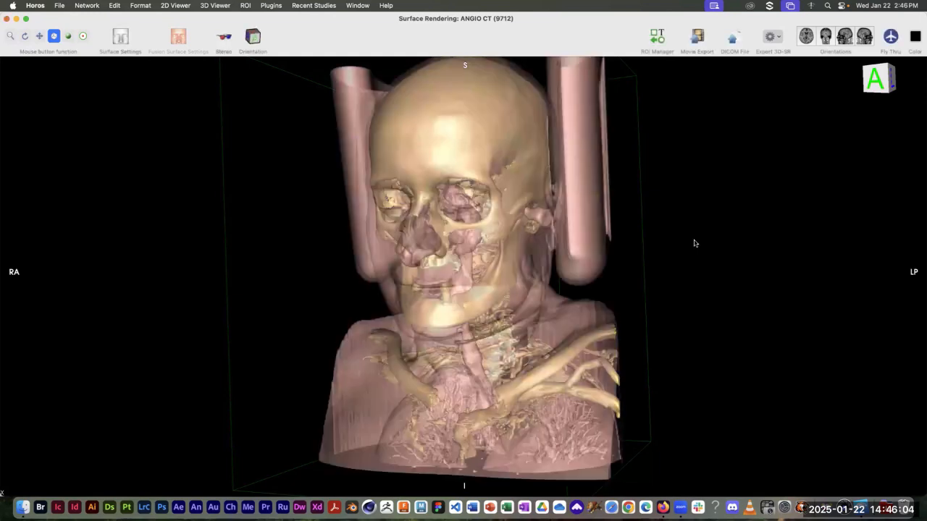
{"action": "left_click_drag", "start_coordinate": [599, 287], "coordinate": [572, 279]}
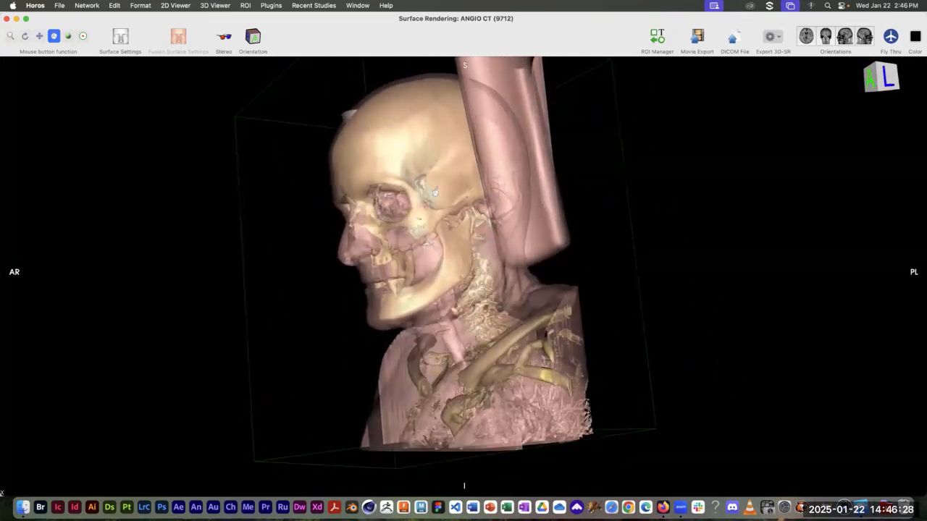
{"action": "left_click_drag", "start_coordinate": [511, 208], "coordinate": [555, 263]}
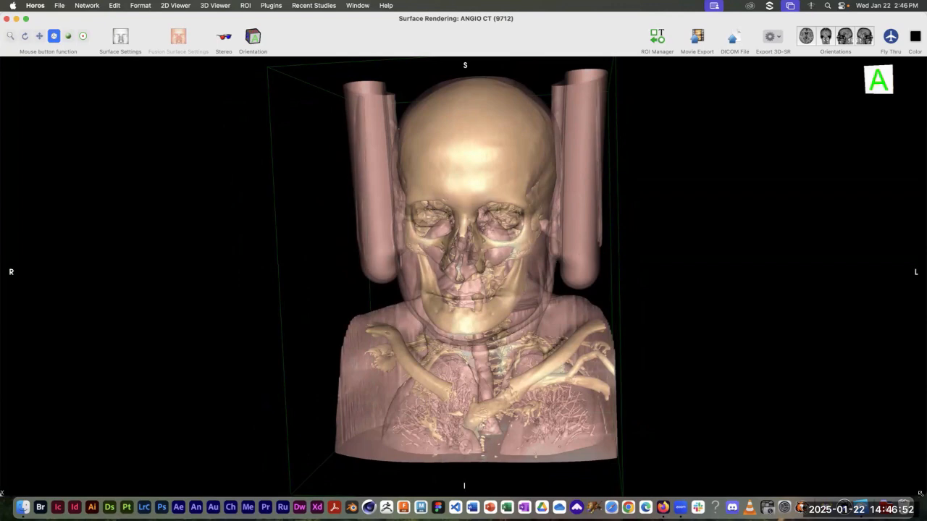
- Narrow the surface rendering window around the model and export the view as a JPEG named "manix surface" to the Desktop
{"action": "left_click_drag", "start_coordinate": [920, 493], "coordinate": [415, 467]}
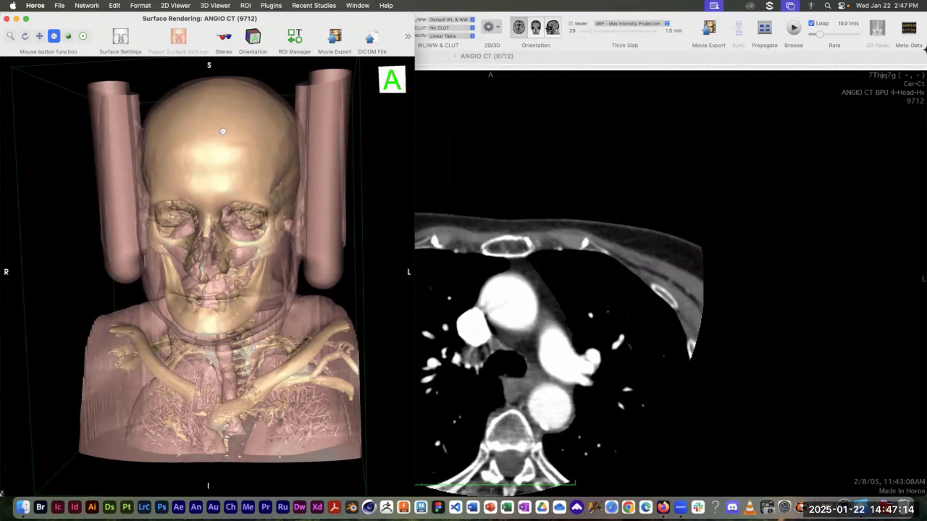
{"action": "left_click", "coordinate": [60, 7]}
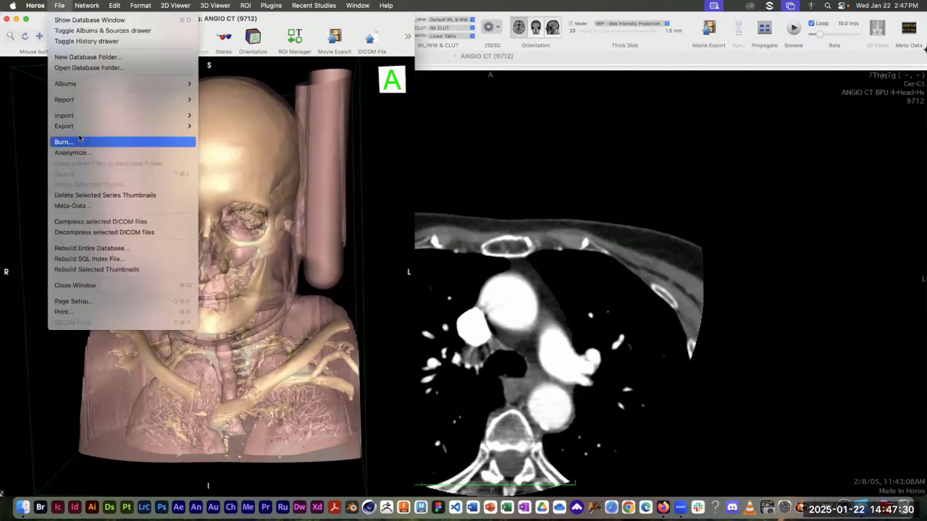
{"action": "mouse_move", "coordinate": [80, 127]}
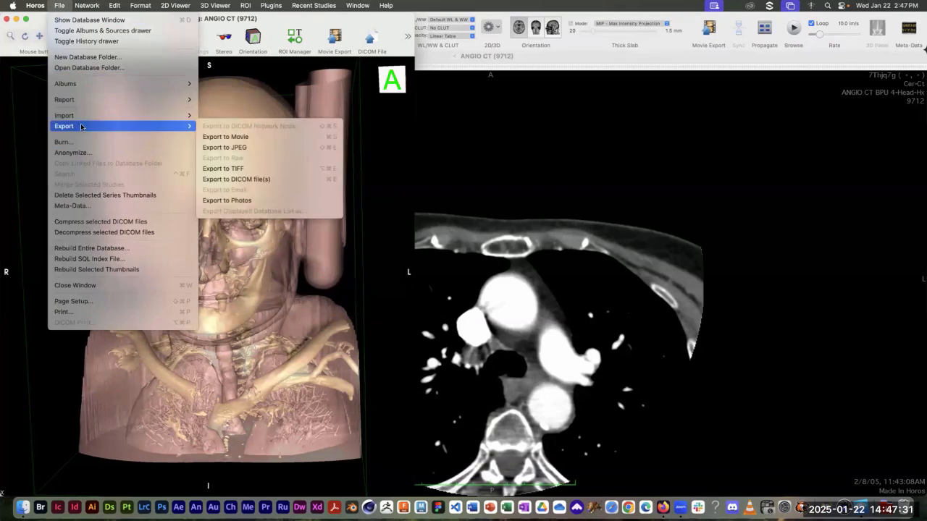
{"action": "left_click", "coordinate": [235, 147]}
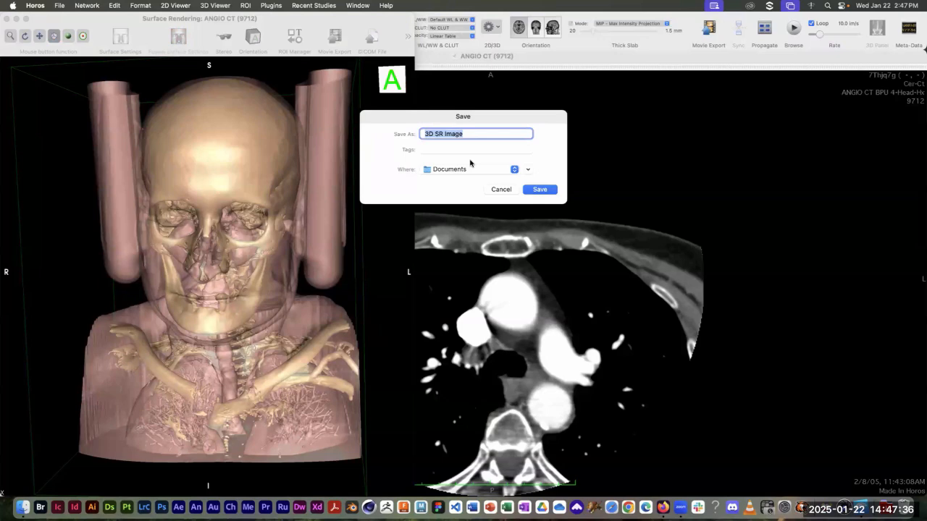
{"action": "type", "text": "manix surface"}
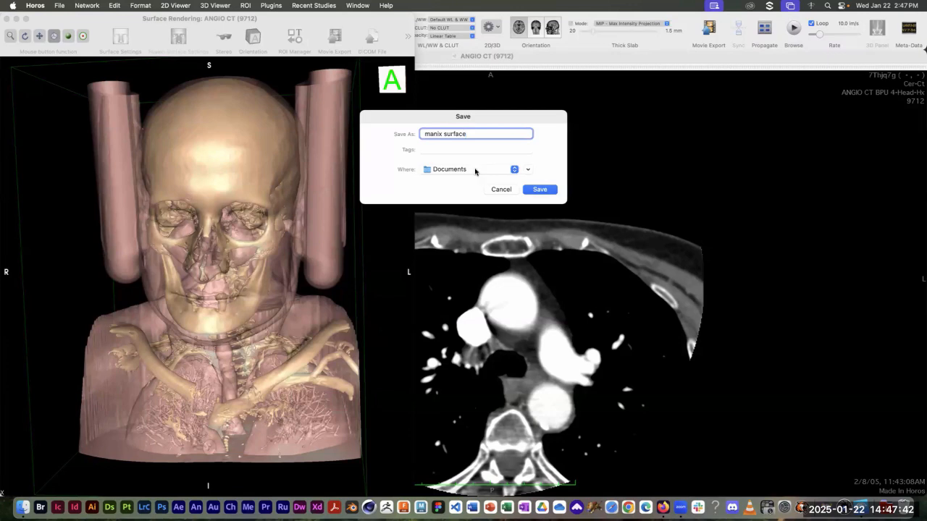
{"action": "left_click", "coordinate": [474, 171]}
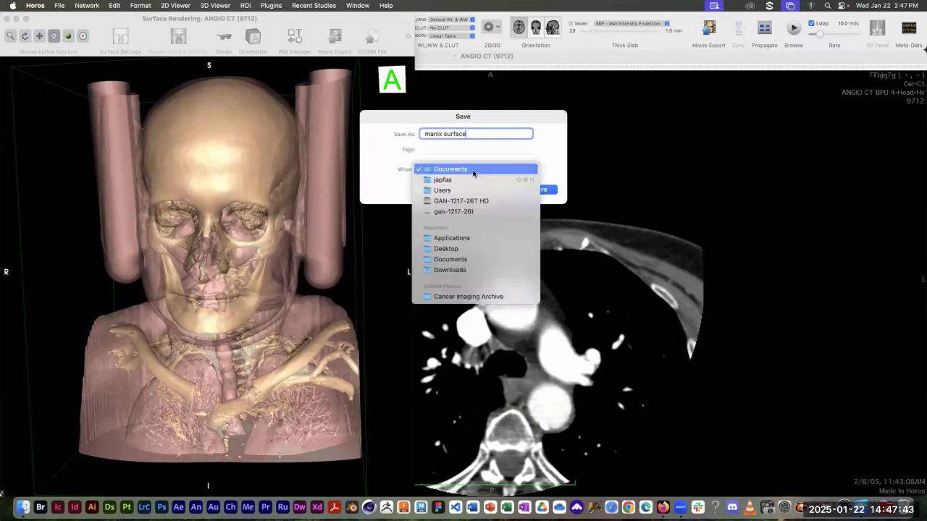
{"action": "left_click", "coordinate": [455, 251]}
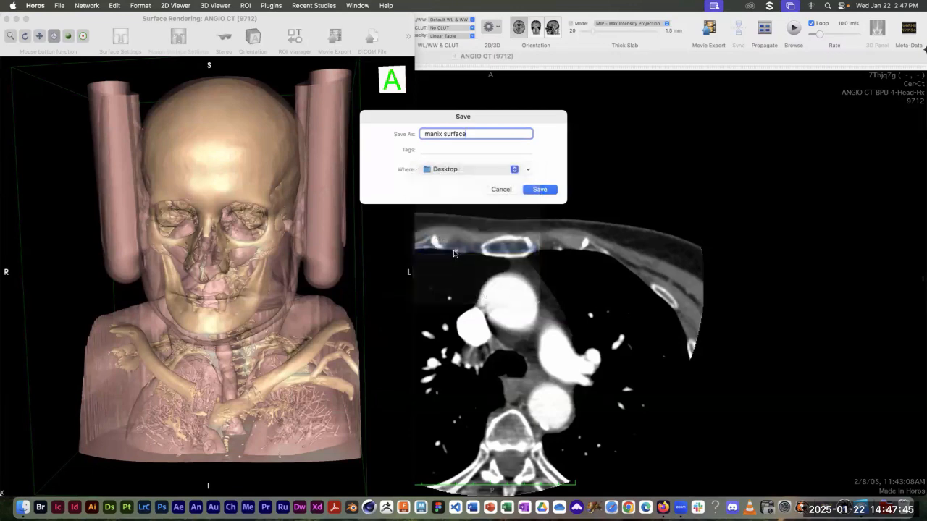
{"action": "left_click", "coordinate": [539, 190]}
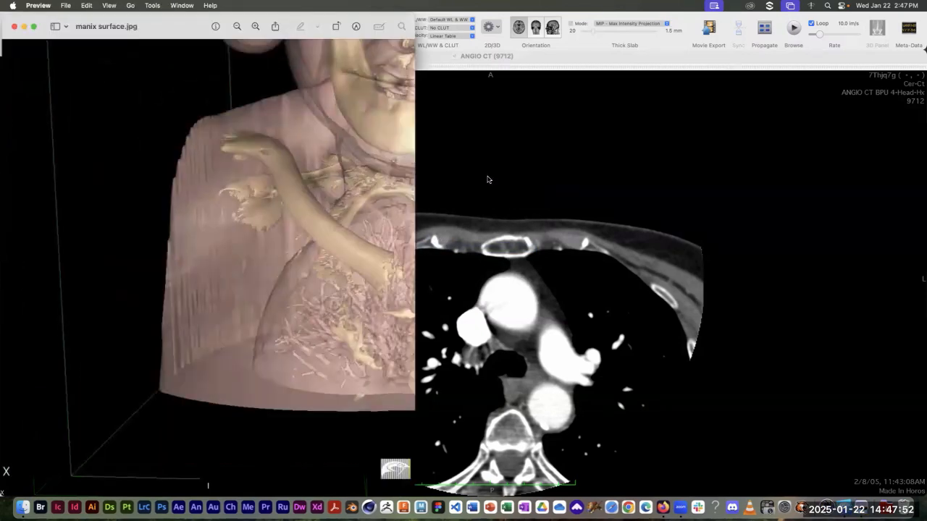
- Review the exported manix surface.jpg in Preview, close it and return to the surface rendering window in Horos
{"action": "left_click_drag", "start_coordinate": [171, 29], "coordinate": [386, 8]}
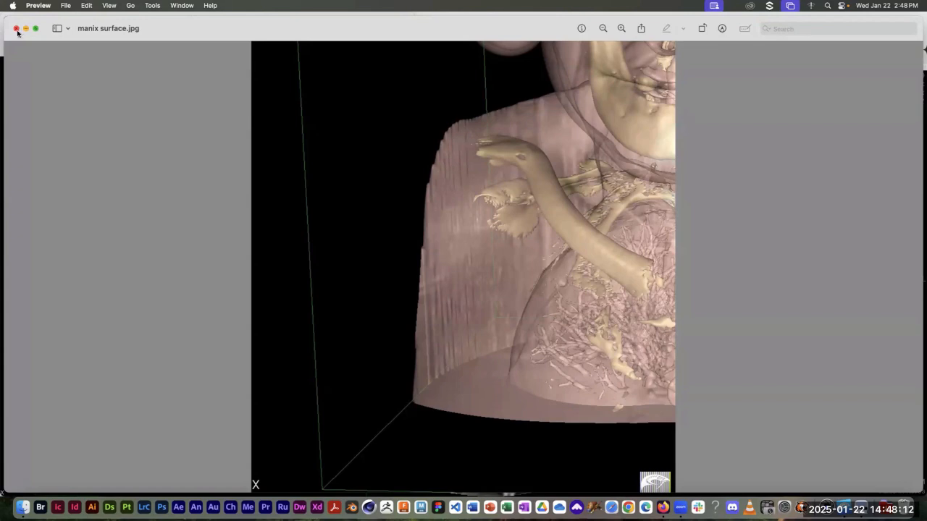
{"action": "key", "text": "super+w"}
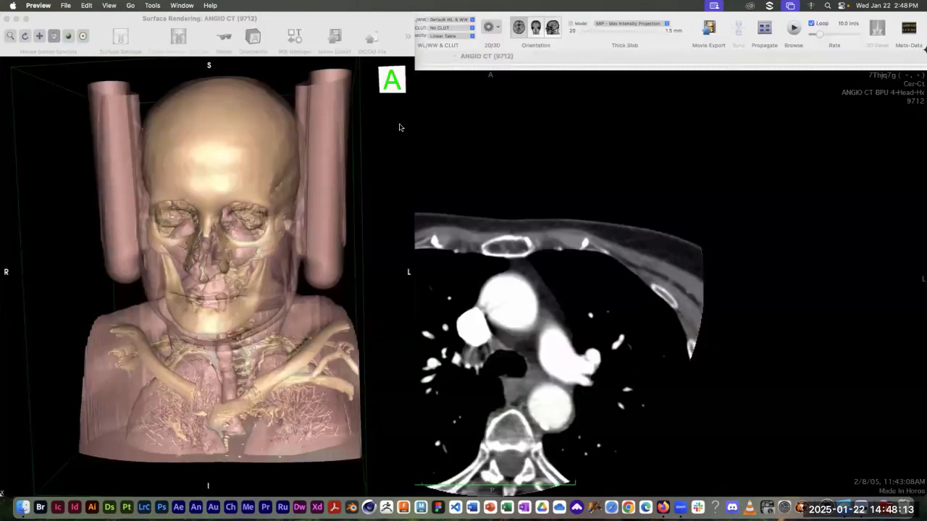
{"action": "left_click", "coordinate": [265, 22]}
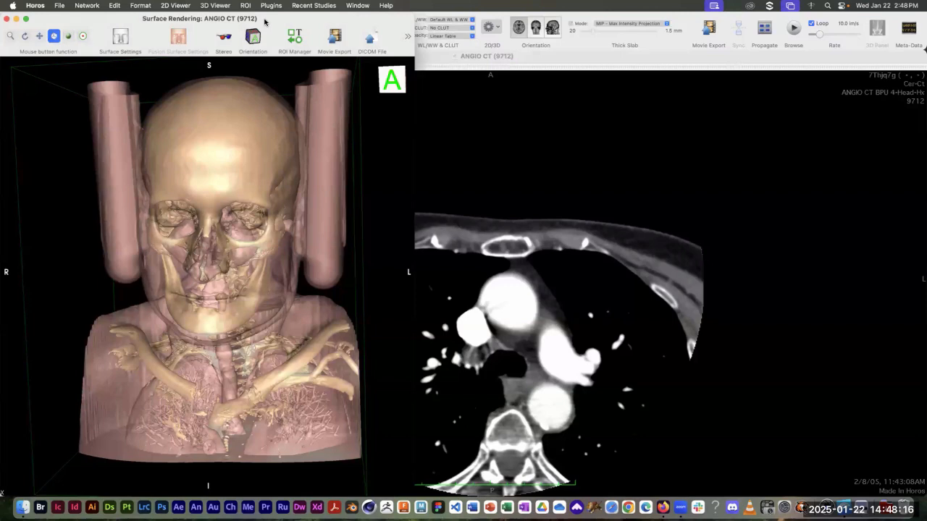
{"action": "left_click_drag", "start_coordinate": [265, 22], "coordinate": [314, 15]}
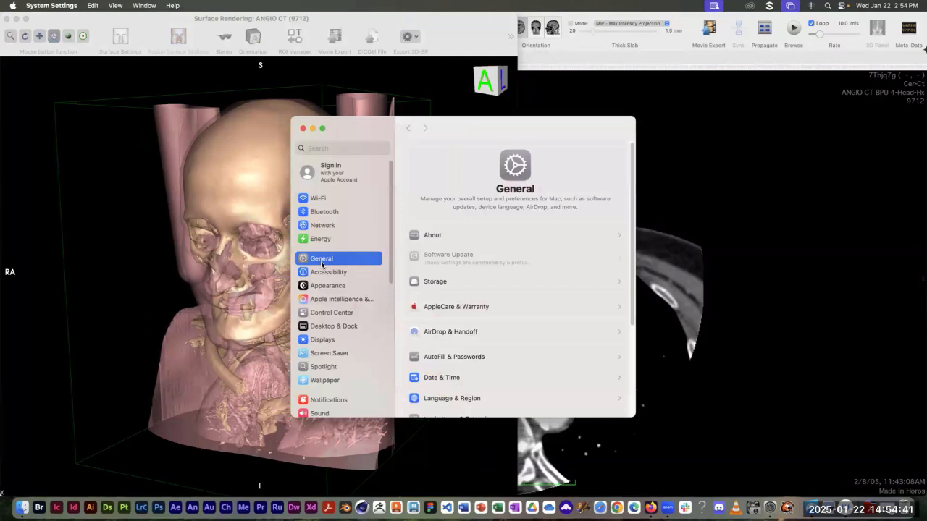
- In the System Settings display options, set the Cintiq 16 to be used as the main display
{"action": "left_click", "coordinate": [319, 342]}
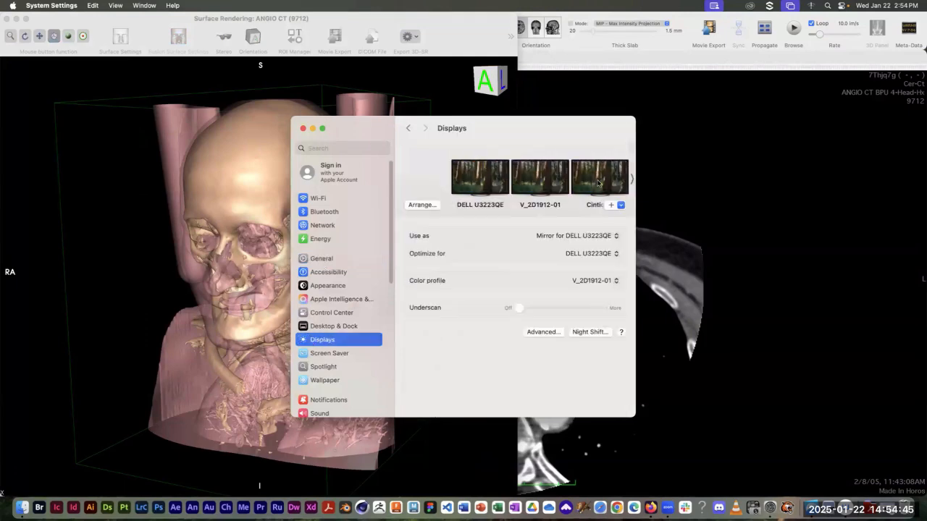
{"action": "left_click", "coordinate": [599, 184]}
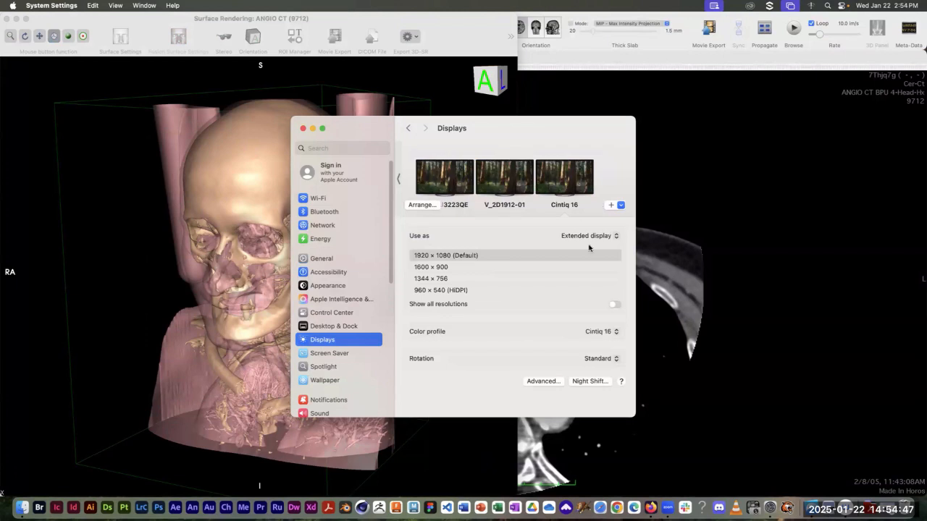
{"action": "left_click", "coordinate": [614, 236]}
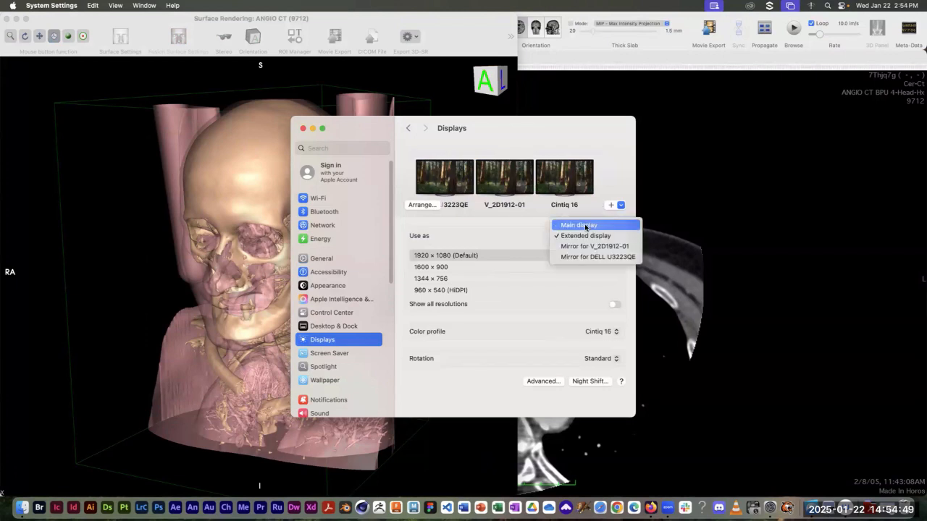
{"action": "left_click", "coordinate": [586, 226]}
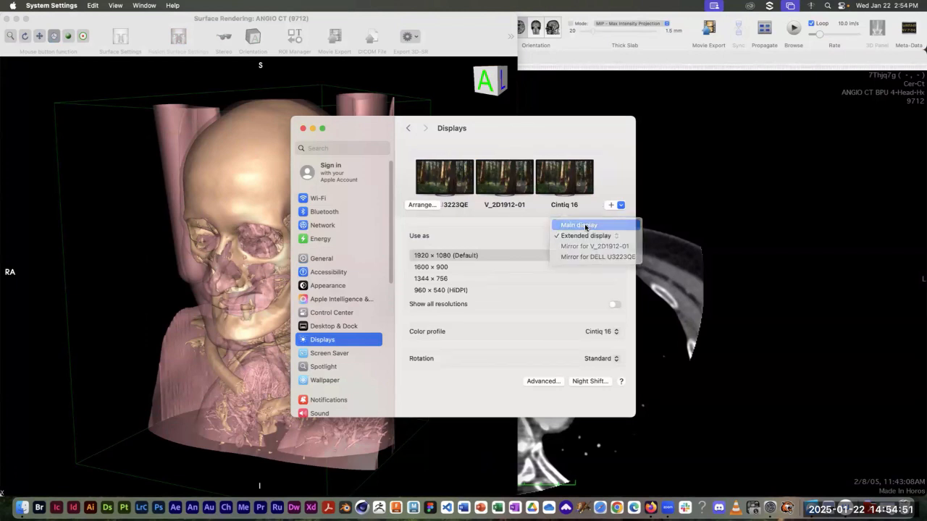
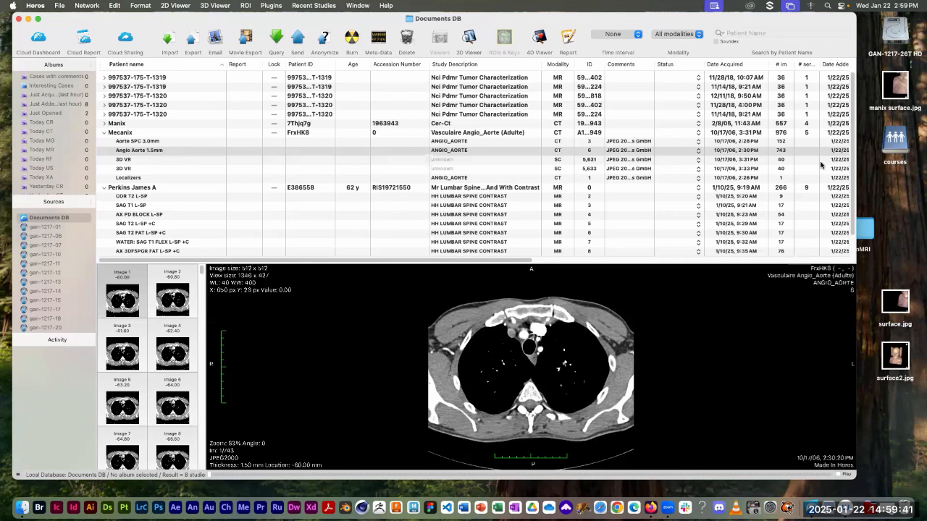
- Open the Mecanix Angio Aorte 1.5mm CT series in the 2D viewer
{"action": "left_click", "coordinate": [779, 150]}
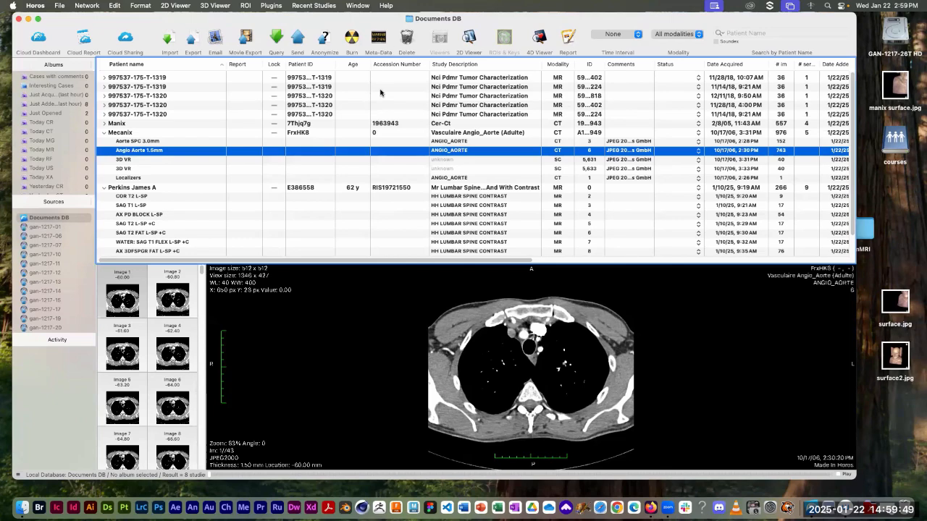
{"action": "left_click_drag", "start_coordinate": [707, 27], "coordinate": [707, 47]}
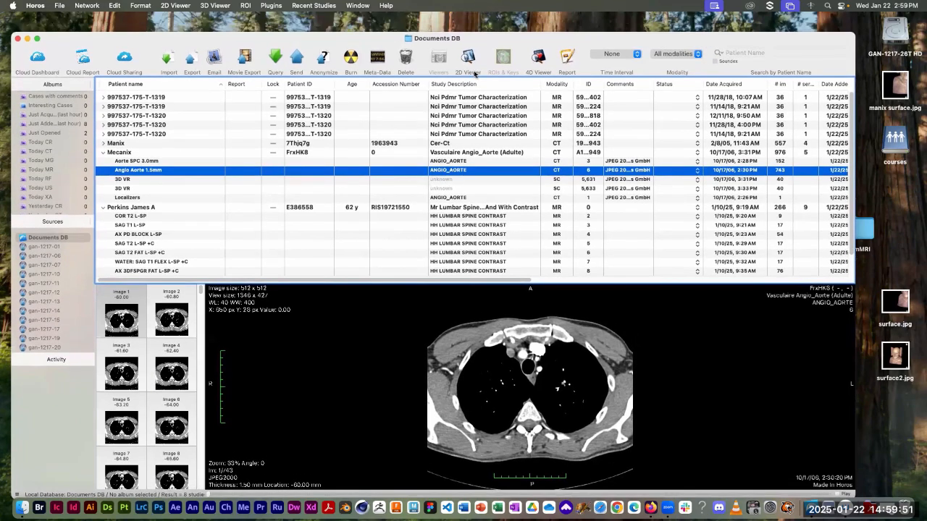
{"action": "left_click", "coordinate": [468, 58]}
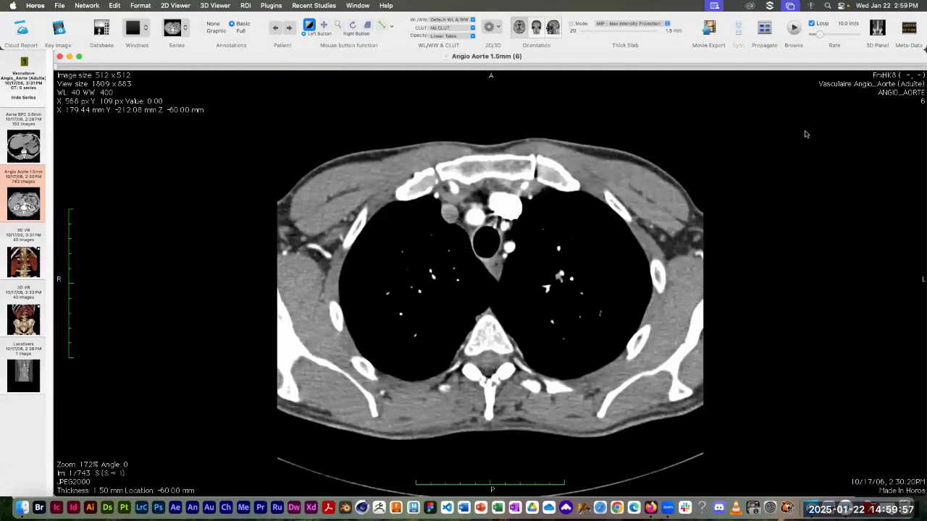
- Browse through the axial chest slices of the Angio Aorte 1.5mm series
{"action": "key", "text": "Right"}
{"action": "key", "text": "Right"}
{"action": "key", "text": "Right"}
{"action": "key", "text": "Right"}
{"action": "key", "text": "Right"}
{"action": "key", "text": "Right"}
{"action": "key", "text": "Right"}
{"action": "key", "text": "Right"}
{"action": "key", "text": "Right"}
{"action": "key", "text": "Right"}
{"action": "key", "text": "Right"}
{"action": "key", "text": "Right"}
{"action": "key", "text": "Right"}
{"action": "key", "text": "Right"}
{"action": "key", "text": "Right"}
{"action": "key", "text": "Right"}
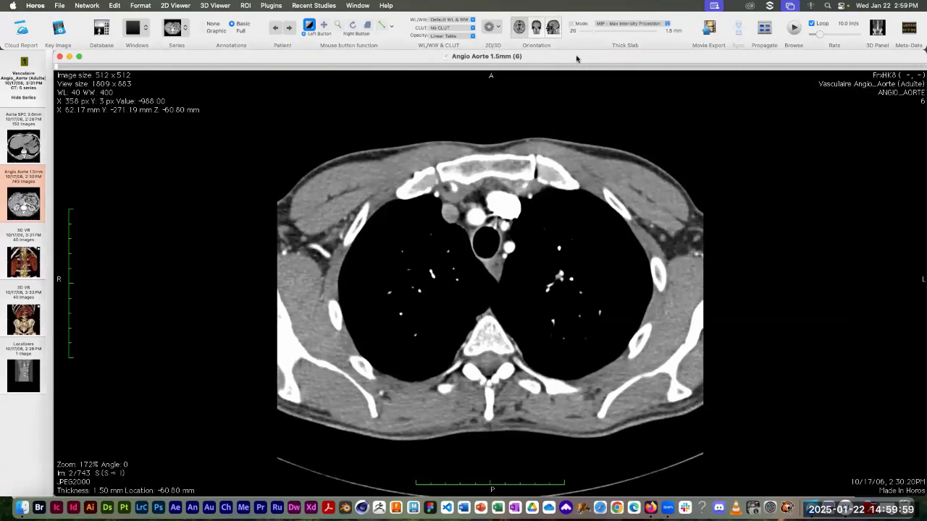
{"action": "key", "text": "Right"}
{"action": "key", "text": "Right"}
{"action": "key", "text": "Right"}
{"action": "key", "text": "Right"}
{"action": "key", "text": "Right"}
{"action": "key", "text": "Right"}
{"action": "key", "text": "Right"}
{"action": "key", "text": "Right"}
{"action": "key", "text": "Right"}
{"action": "key", "text": "Right"}
{"action": "key", "text": "Right"}
{"action": "key", "text": "Right"}
{"action": "key", "text": "Right"}
{"action": "key", "text": "Right"}
{"action": "key", "text": "Right"}
{"action": "key", "text": "Right"}
{"action": "key", "text": "Right"}
{"action": "key", "text": "Right"}
{"action": "key", "text": "Right"}
{"action": "key", "text": "Right"}
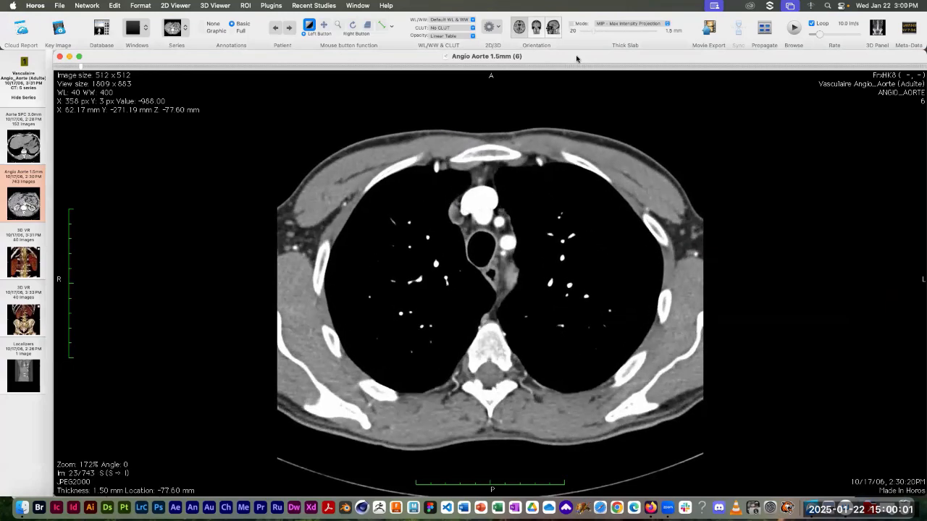
{"action": "key", "text": "Right"}
{"action": "key", "text": "Right"}
{"action": "key", "text": "Right"}
{"action": "key", "text": "Right"}
{"action": "key", "text": "Right"}
{"action": "key", "text": "Right"}
{"action": "key", "text": "Right"}
{"action": "key", "text": "Right"}
{"action": "key", "text": "Right"}
{"action": "key", "text": "Right"}
{"action": "key", "text": "Right"}
{"action": "key", "text": "Right"}
{"action": "key", "text": "Right"}
{"action": "key", "text": "Right"}
{"action": "key", "text": "Right"}
{"action": "key", "text": "Right"}
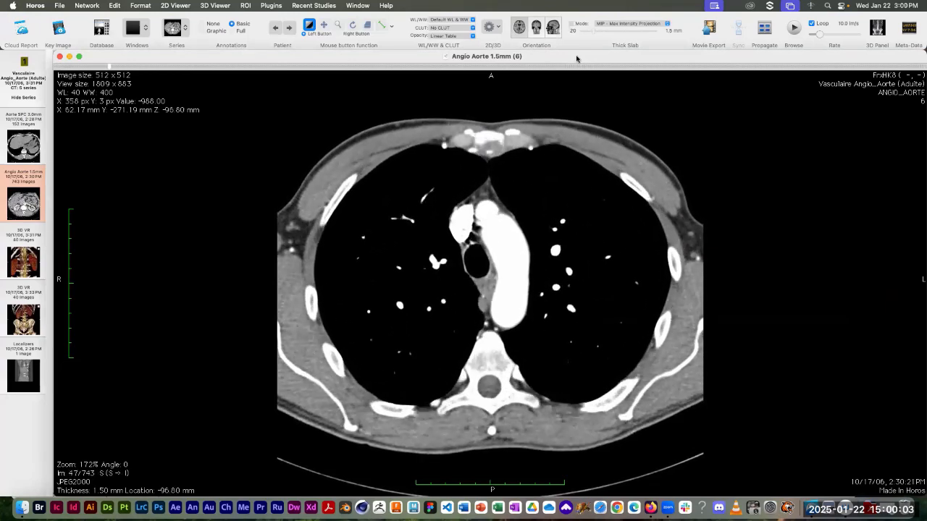
- Generate a 3D volume rendering of the series and rotate the torso toward the front
{"action": "left_click", "coordinate": [495, 27]}
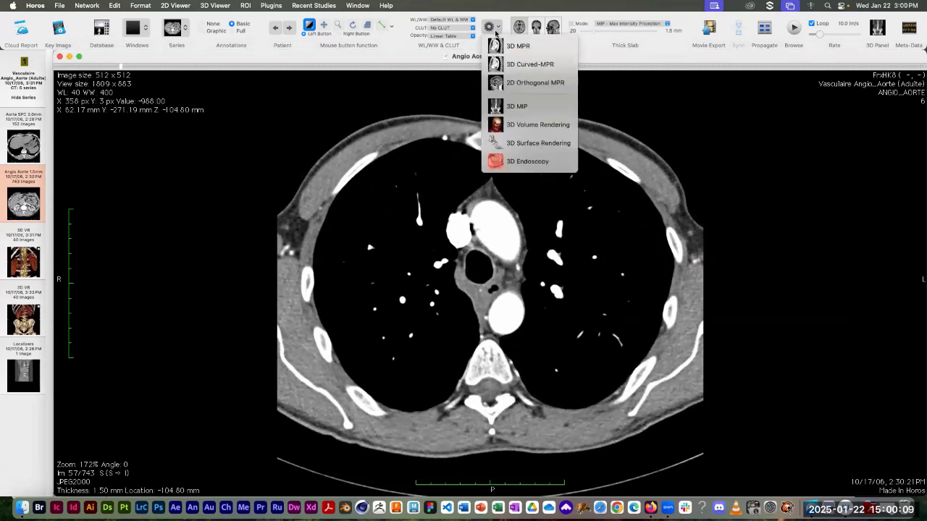
{"action": "left_click", "coordinate": [534, 128]}
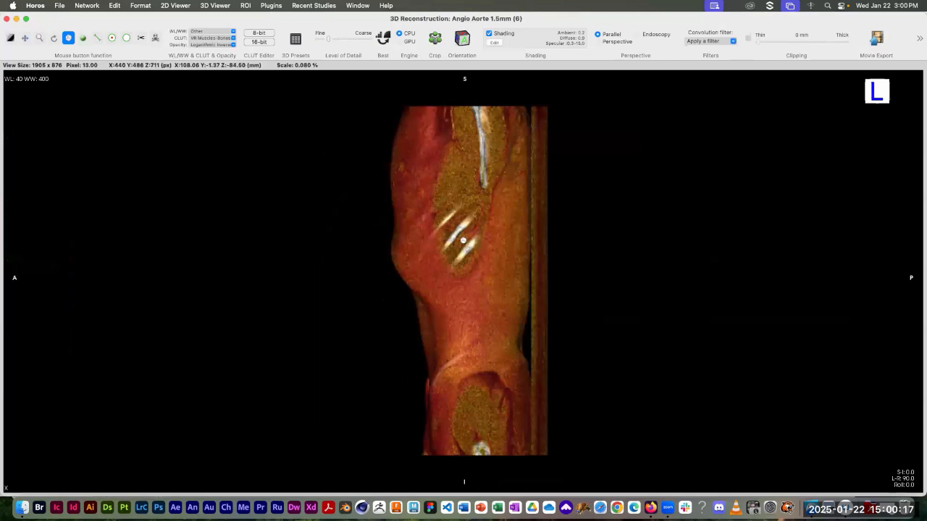
{"action": "left_click_drag", "start_coordinate": [572, 266], "coordinate": [496, 284]}
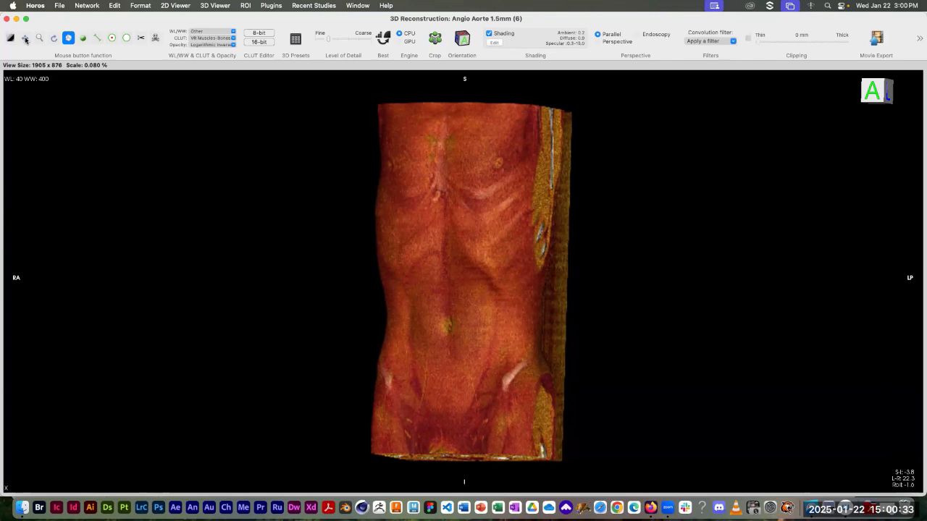
- Pan, enlarge and slightly roll the torso rendering within the view
{"action": "left_click", "coordinate": [25, 39]}
{"action": "mouse_move", "coordinate": [472, 221]}
{"action": "left_mouse_down"}
{"action": "mouse_move", "coordinate": [368, 221]}
{"action": "mouse_move", "coordinate": [458, 222]}
{"action": "left_mouse_up"}
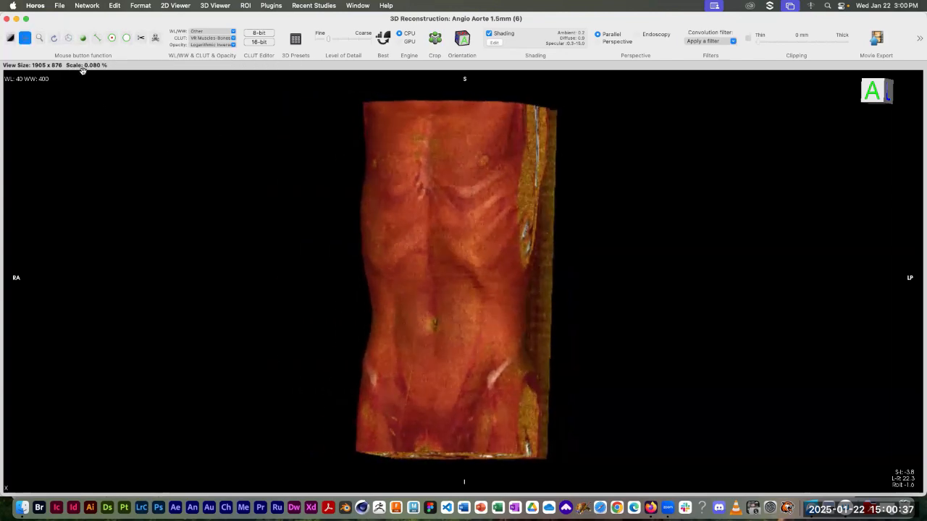
{"action": "left_click", "coordinate": [39, 38]}
{"action": "left_click_drag", "start_coordinate": [457, 263], "coordinate": [447, 239]}
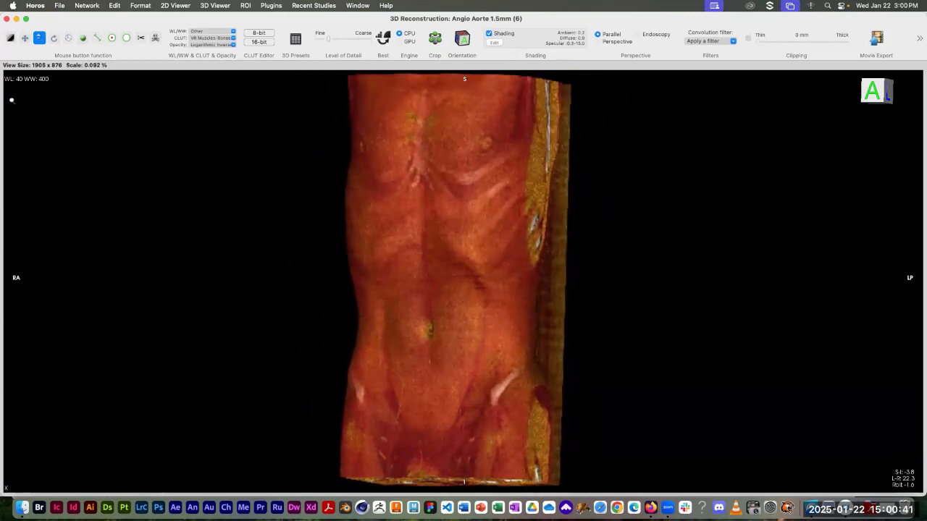
{"action": "left_click", "coordinate": [55, 39]}
{"action": "left_click_drag", "start_coordinate": [446, 279], "coordinate": [323, 238]}
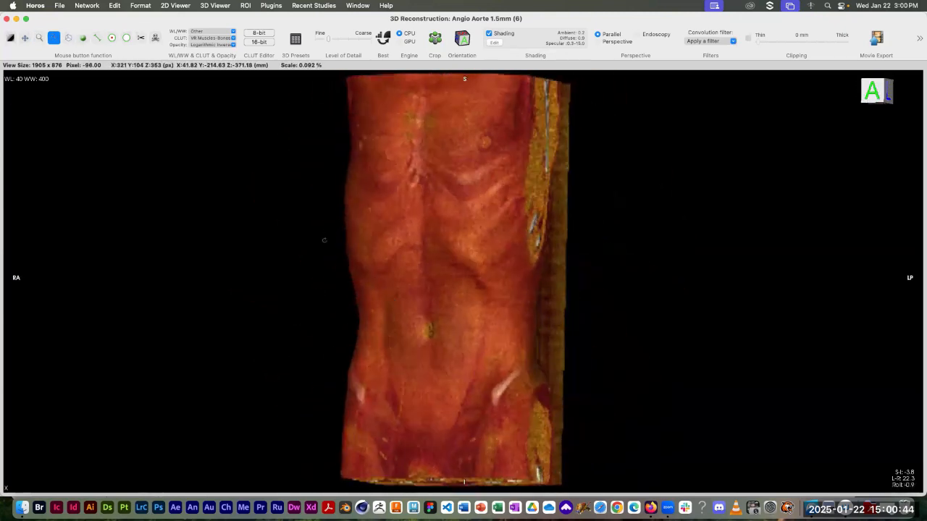
- Rotate the torso rendering in 3D to view it from both front quarters
{"action": "left_click", "coordinate": [68, 38]}
{"action": "mouse_move", "coordinate": [497, 187]}
{"action": "left_mouse_down"}
{"action": "mouse_move", "coordinate": [402, 191]}
{"action": "mouse_move", "coordinate": [511, 188]}
{"action": "left_mouse_up"}
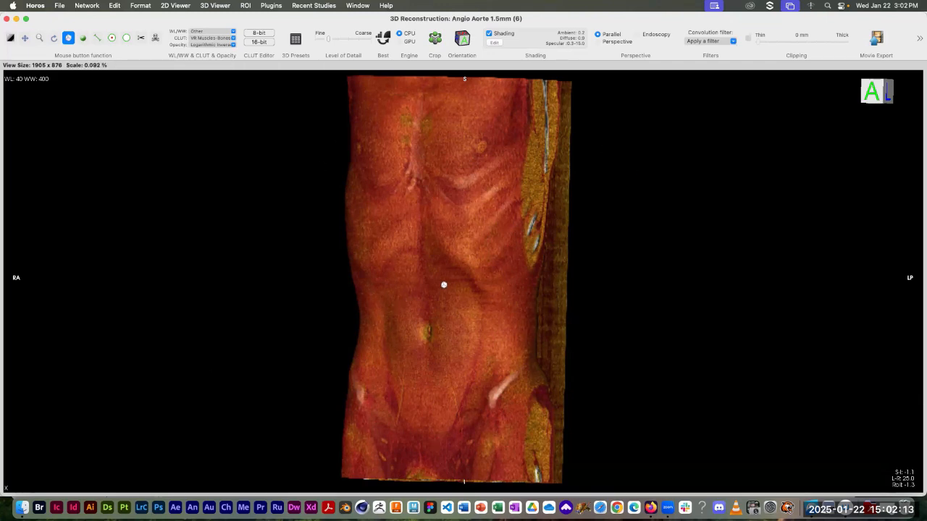
{"action": "left_click_drag", "start_coordinate": [471, 240], "coordinate": [531, 232]}
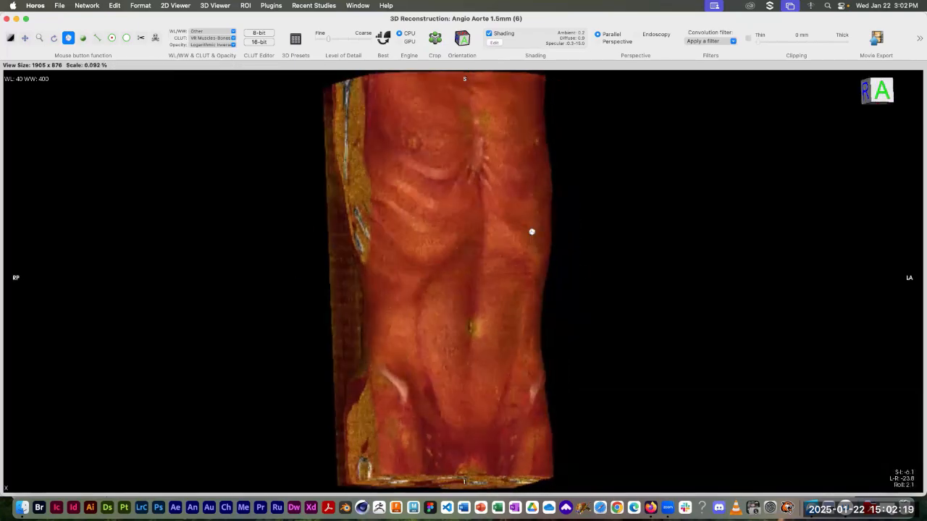
{"action": "left_click_drag", "start_coordinate": [412, 206], "coordinate": [508, 200]}
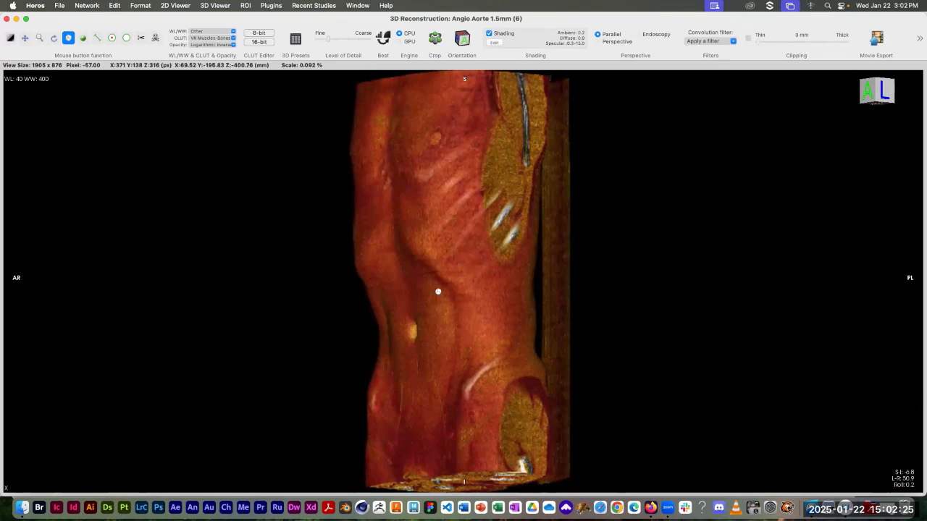
{"action": "left_click_drag", "start_coordinate": [466, 294], "coordinate": [569, 337]}
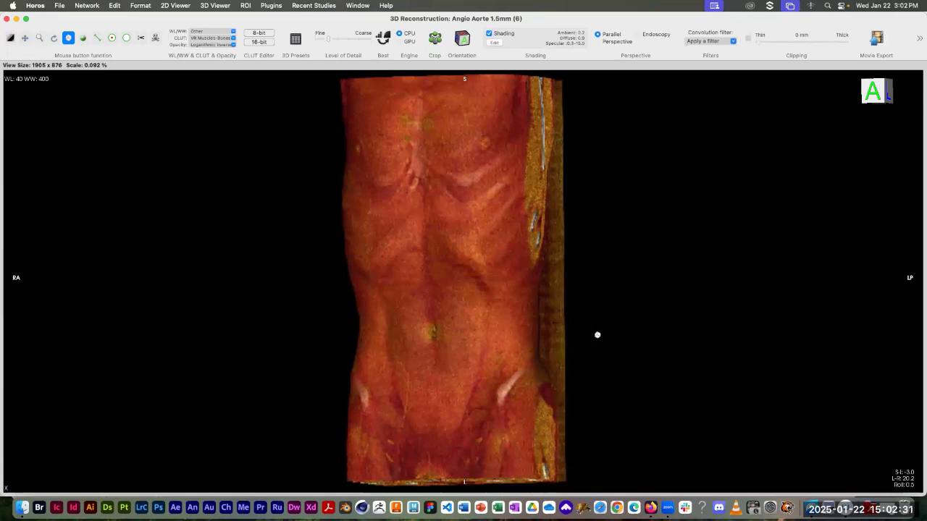
- Adjust the window level and width to about WL 264, WW 254 to isolate the bones, kidneys and aorta
{"action": "left_click", "coordinate": [10, 38]}
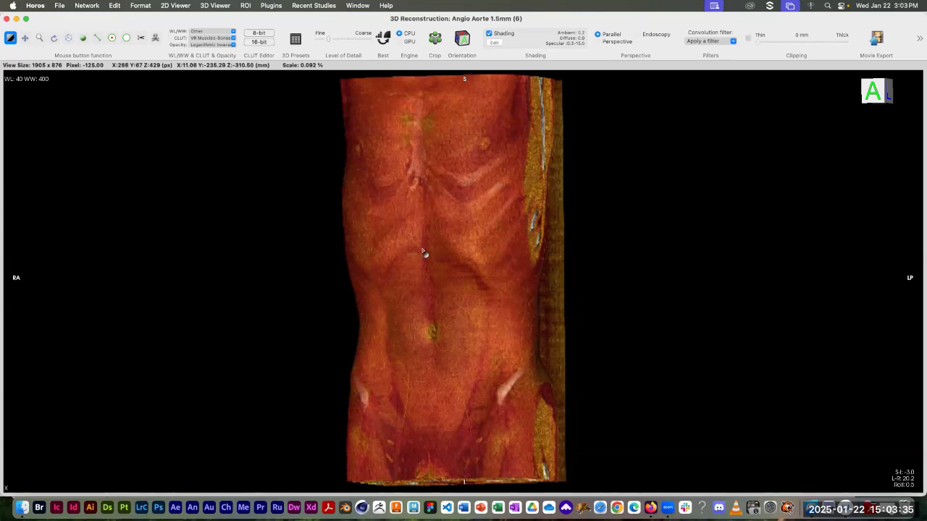
{"action": "left_click_drag", "start_coordinate": [422, 249], "coordinate": [368, 252]}
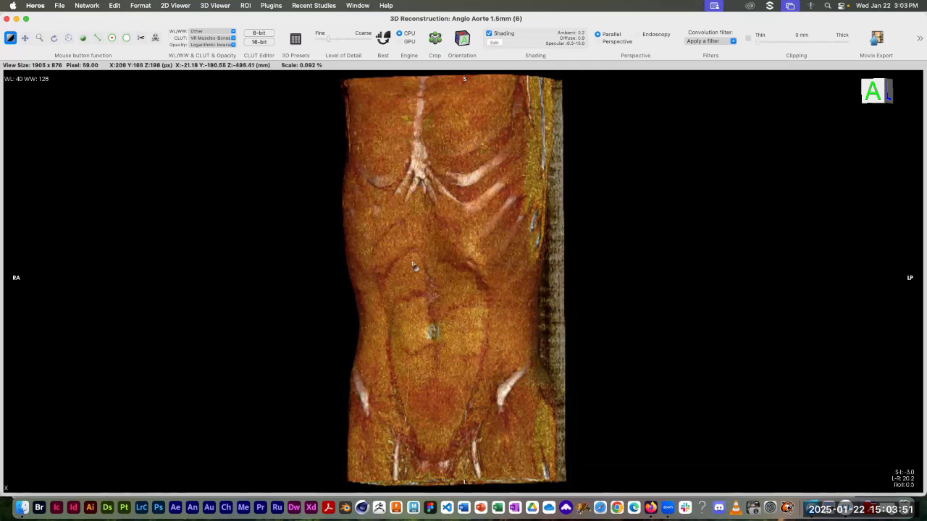
{"action": "left_click_drag", "start_coordinate": [417, 254], "coordinate": [386, 257]}
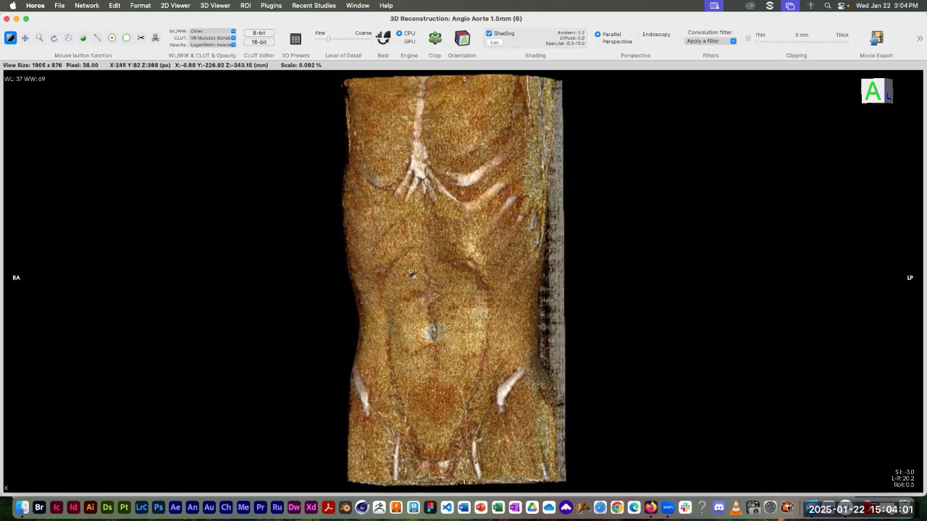
{"action": "left_click_drag", "start_coordinate": [413, 274], "coordinate": [438, 270]}
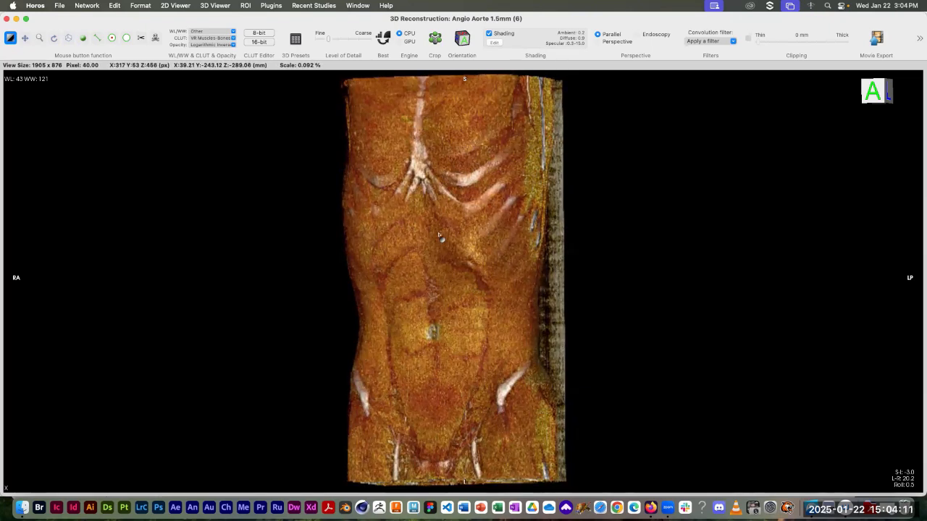
{"action": "left_click_drag", "start_coordinate": [438, 238], "coordinate": [437, 282]}
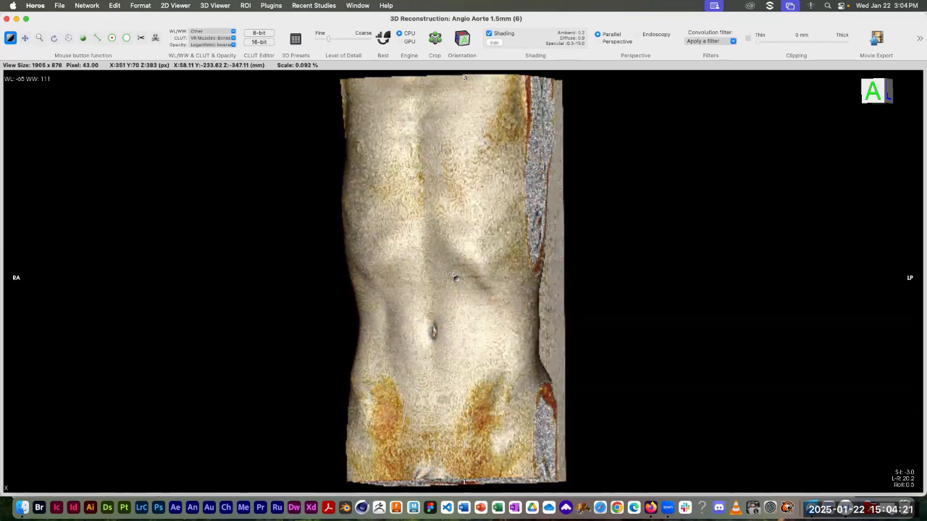
{"action": "mouse_move", "coordinate": [450, 283]}
{"action": "left_mouse_down"}
{"action": "mouse_move", "coordinate": [462, 165]}
{"action": "mouse_move", "coordinate": [474, 231]}
{"action": "mouse_move", "coordinate": [443, 251]}
{"action": "mouse_move", "coordinate": [487, 247]}
{"action": "mouse_move", "coordinate": [465, 276]}
{"action": "mouse_move", "coordinate": [458, 258]}
{"action": "left_mouse_up"}
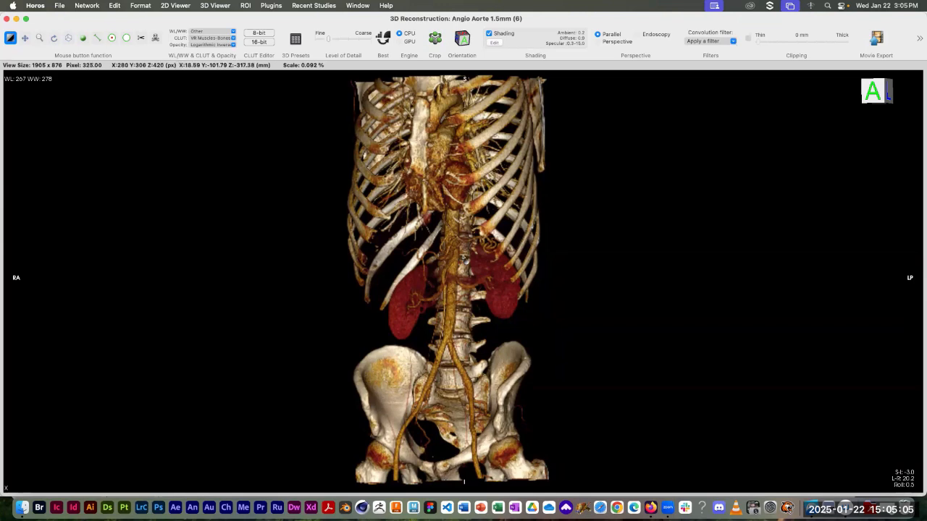
{"action": "mouse_move", "coordinate": [463, 258]}
{"action": "left_mouse_down"}
{"action": "mouse_move", "coordinate": [460, 248]}
{"action": "mouse_move", "coordinate": [458, 258]}
{"action": "left_mouse_up"}
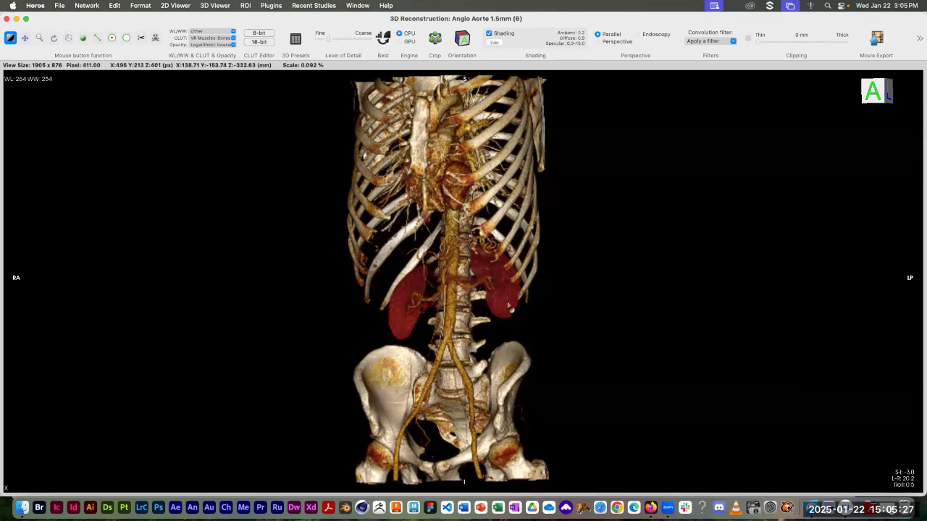
- Zoom in on the kidneys and abdominal aorta and examine their vessels from several angles
{"action": "left_click", "coordinate": [40, 37]}
{"action": "left_click_drag", "start_coordinate": [411, 159], "coordinate": [412, 78]}
{"action": "left_click_drag", "start_coordinate": [445, 337], "coordinate": [449, 205]}
{"action": "left_click", "coordinate": [68, 39]}
{"action": "left_click_drag", "start_coordinate": [503, 242], "coordinate": [397, 247]}
{"action": "left_click_drag", "start_coordinate": [351, 229], "coordinate": [406, 211]}
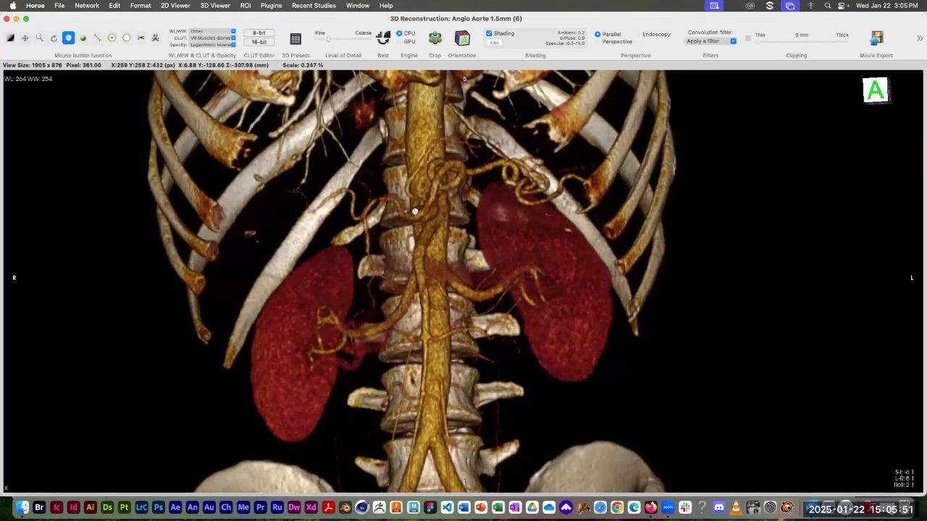
{"action": "left_click_drag", "start_coordinate": [442, 204], "coordinate": [472, 235]}
{"action": "left_click_drag", "start_coordinate": [497, 228], "coordinate": [459, 213]}
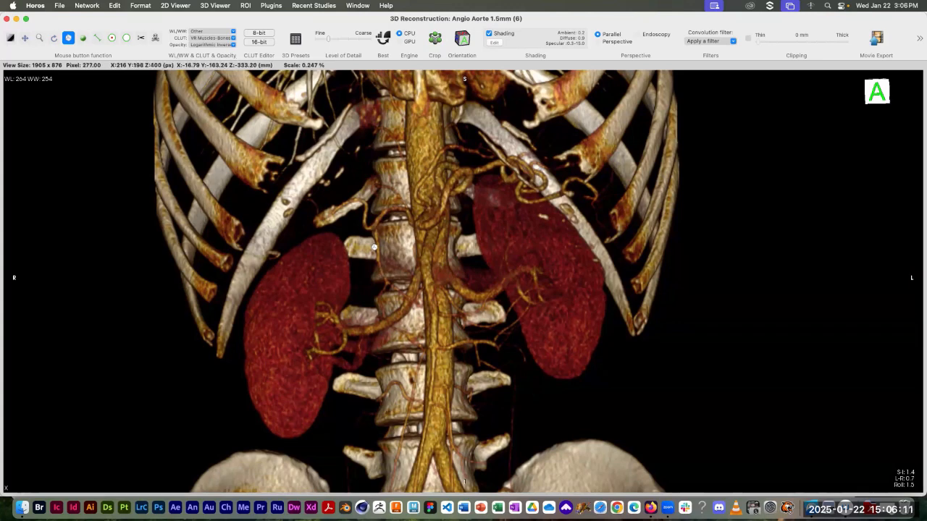
{"action": "left_click_drag", "start_coordinate": [475, 269], "coordinate": [407, 228]}
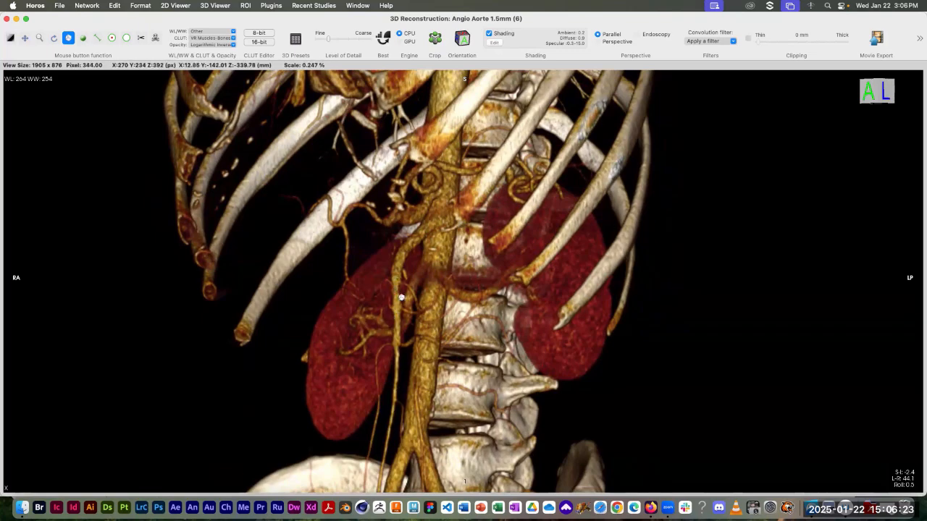
{"action": "left_click_drag", "start_coordinate": [423, 366], "coordinate": [500, 217]}
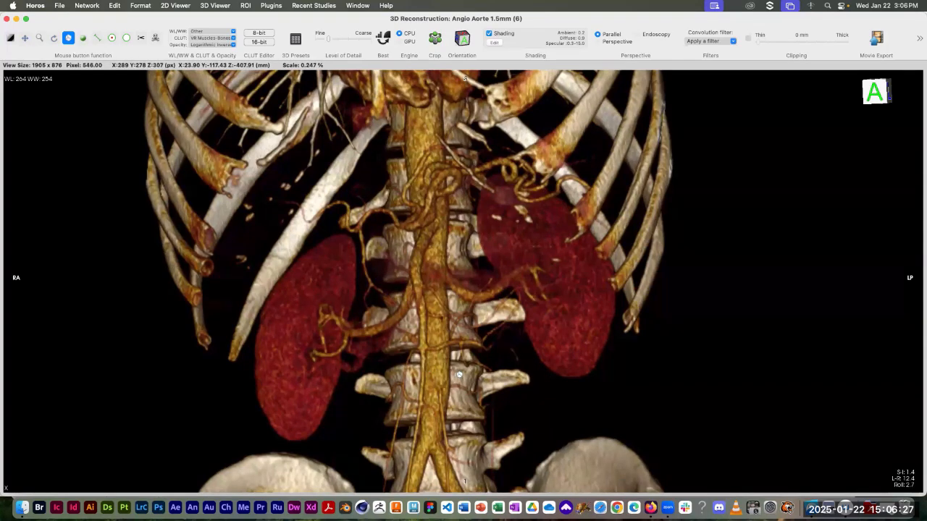
- Examine the iliac arteries and pelvis from the front, side and back
{"action": "left_click_drag", "start_coordinate": [471, 380], "coordinate": [479, 275]}
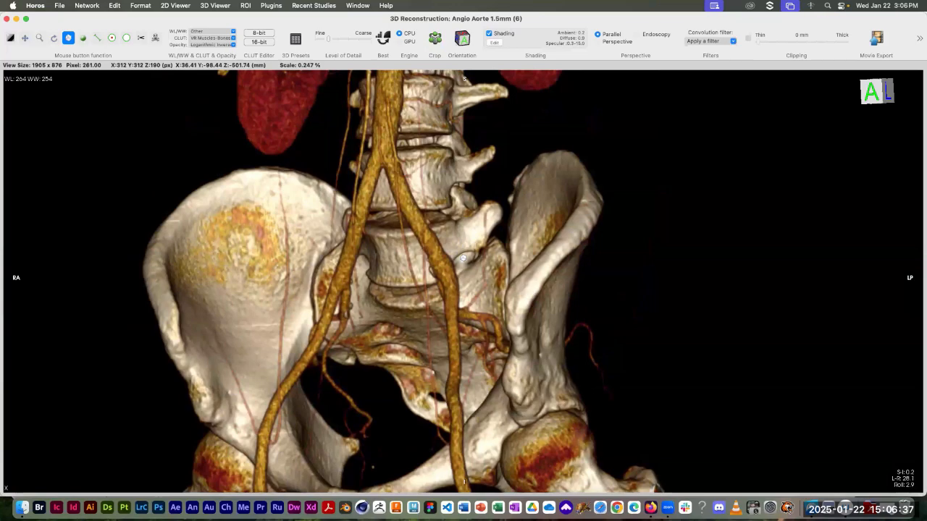
{"action": "left_click_drag", "start_coordinate": [445, 265], "coordinate": [323, 273]}
{"action": "left_click_drag", "start_coordinate": [435, 280], "coordinate": [484, 253]}
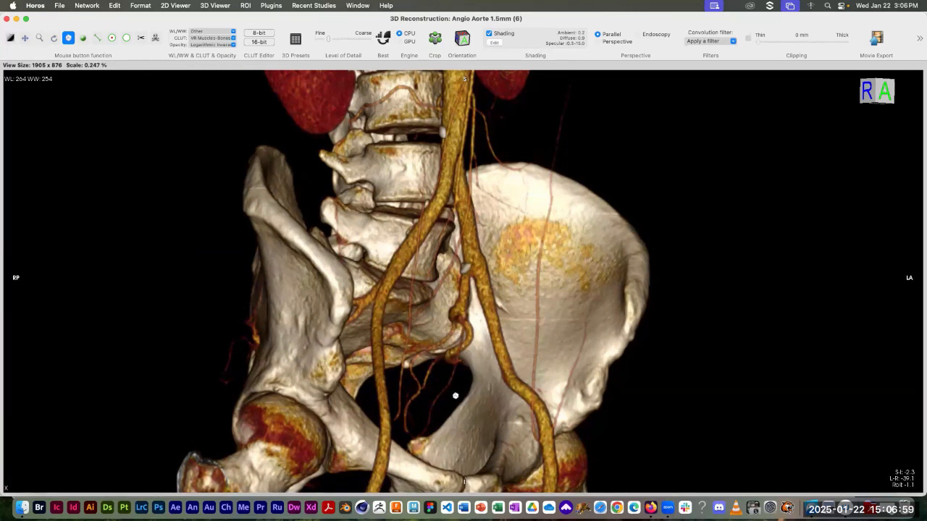
{"action": "left_click_drag", "start_coordinate": [590, 342], "coordinate": [439, 368]}
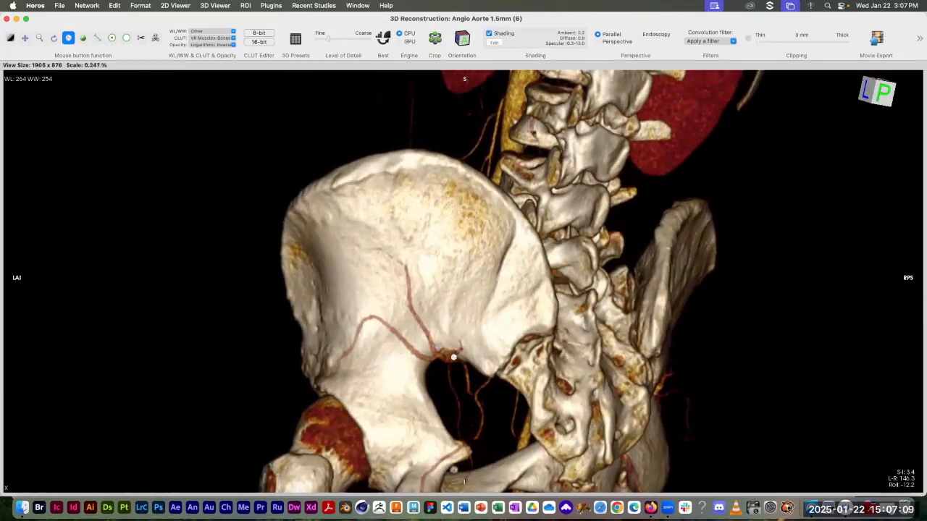
{"action": "left_click_drag", "start_coordinate": [518, 304], "coordinate": [548, 302]}
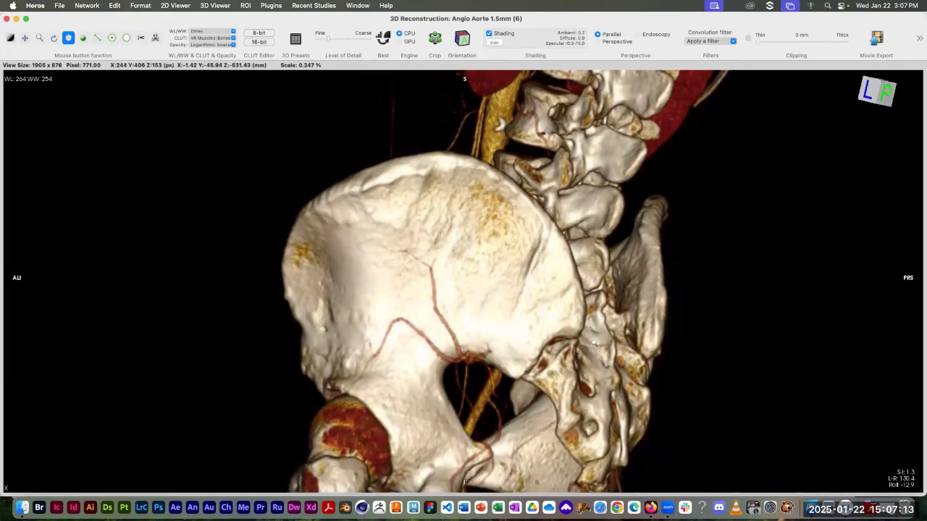
- View the lumbar spine close up from behind and change the window level and width to about WL 135, WW 54
{"action": "scroll", "coordinate": [607, 348], "scroll_direction": "down", "scroll_amount": 5}
{"action": "left_click_drag", "start_coordinate": [494, 269], "coordinate": [485, 145]}
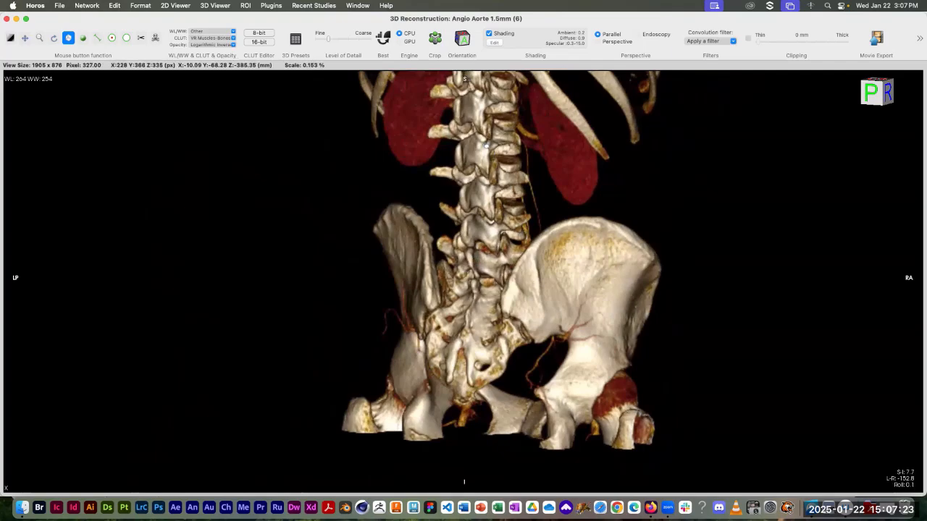
{"action": "scroll", "coordinate": [434, 109], "scroll_direction": "up", "scroll_amount": 5}
{"action": "right_click_drag", "start_coordinate": [432, 106], "coordinate": [428, 15]}
{"action": "left_click_drag", "start_coordinate": [574, 146], "coordinate": [404, 242], "text": "alt"}
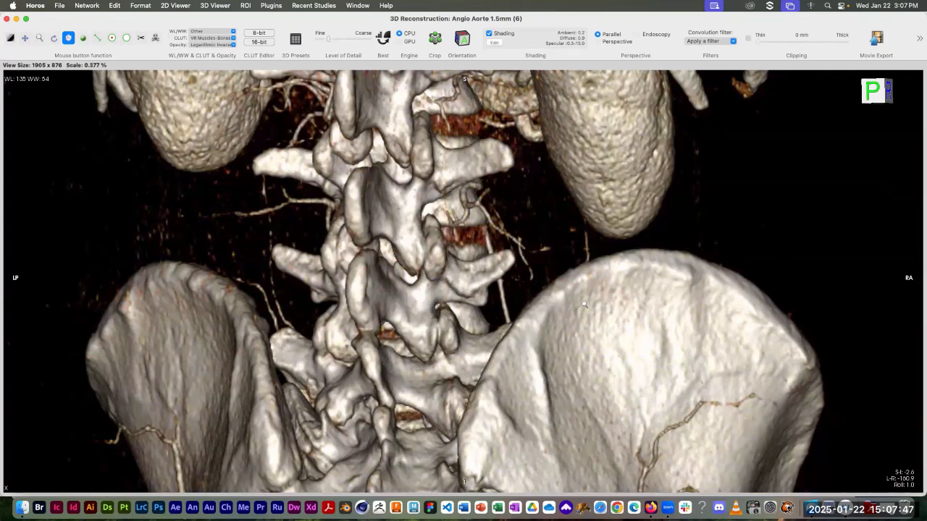
- Zoom out to the whole skeleton and rotate it to face the front
{"action": "scroll", "coordinate": [584, 305], "scroll_direction": "down", "scroll_amount": 10}
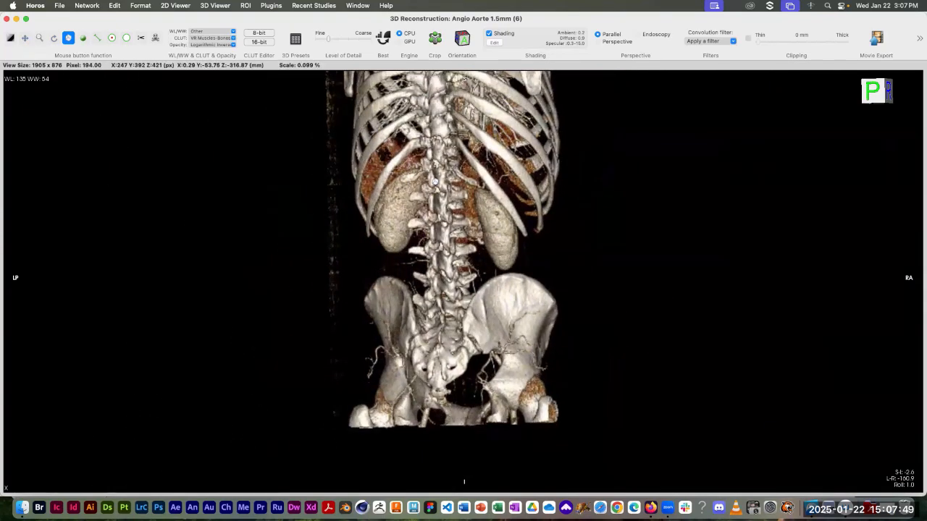
{"action": "left_click_drag", "start_coordinate": [442, 210], "coordinate": [811, 220]}
{"action": "left_click_drag", "start_coordinate": [592, 215], "coordinate": [425, 210]}
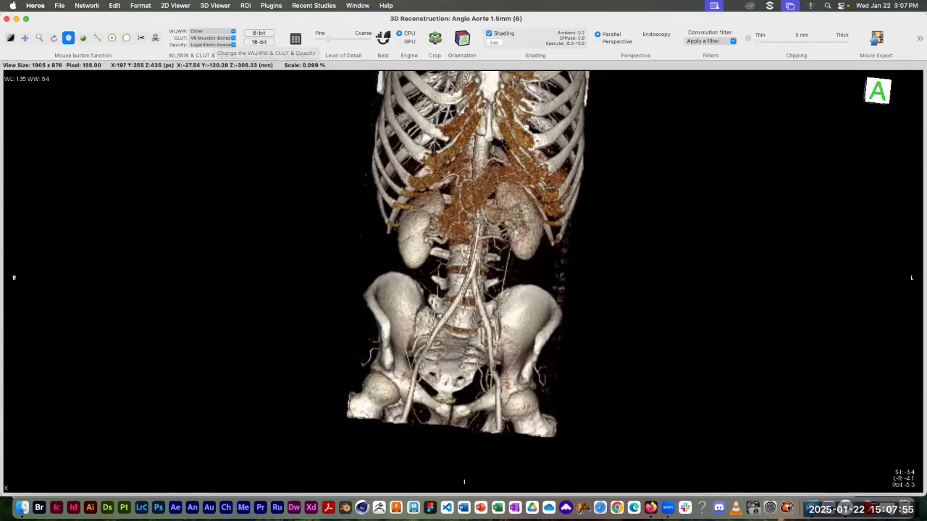
- Change the window level and width to about WL 229, WW 109 and bring the whole skeleton into view
{"action": "left_click", "coordinate": [10, 38]}
{"action": "left_click_drag", "start_coordinate": [470, 210], "coordinate": [512, 210]}
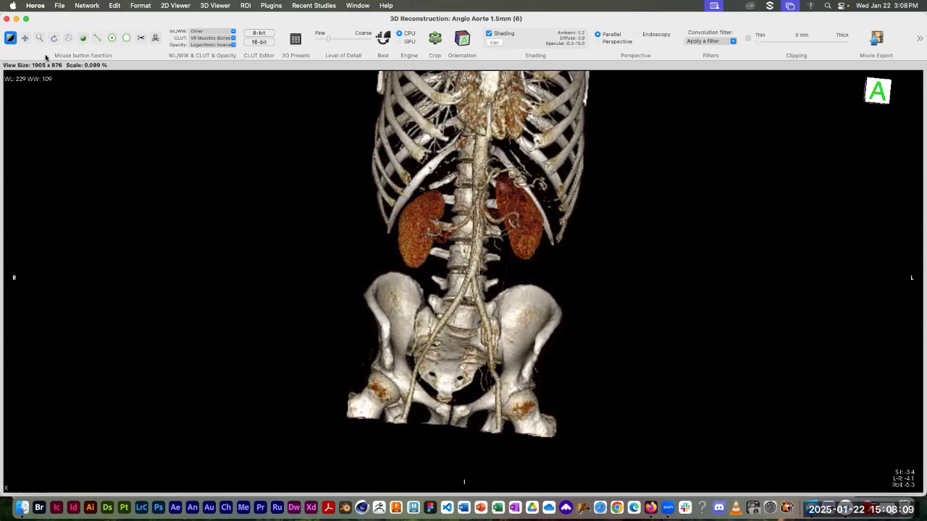
{"action": "left_click", "coordinate": [24, 38]}
{"action": "left_click_drag", "start_coordinate": [380, 166], "coordinate": [359, 201]}
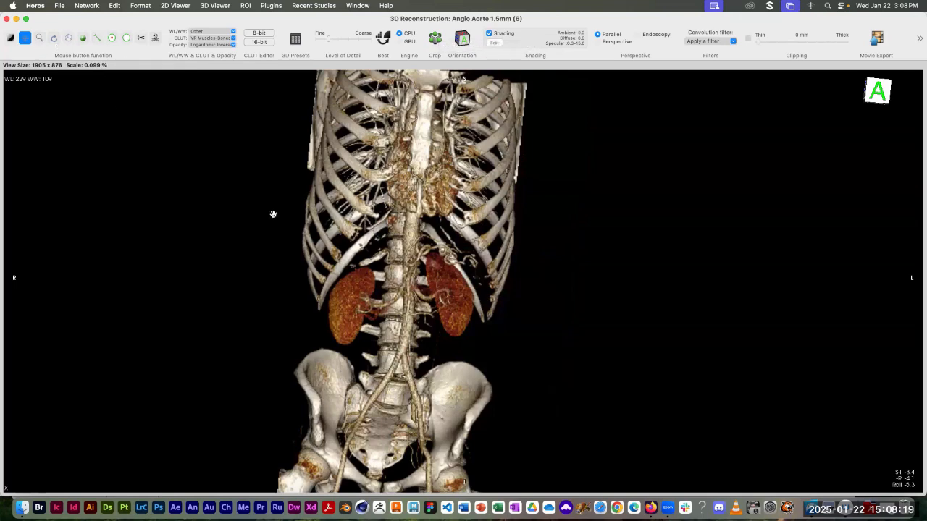
{"action": "scroll", "coordinate": [468, 337], "scroll_direction": "down", "scroll_amount": 5}
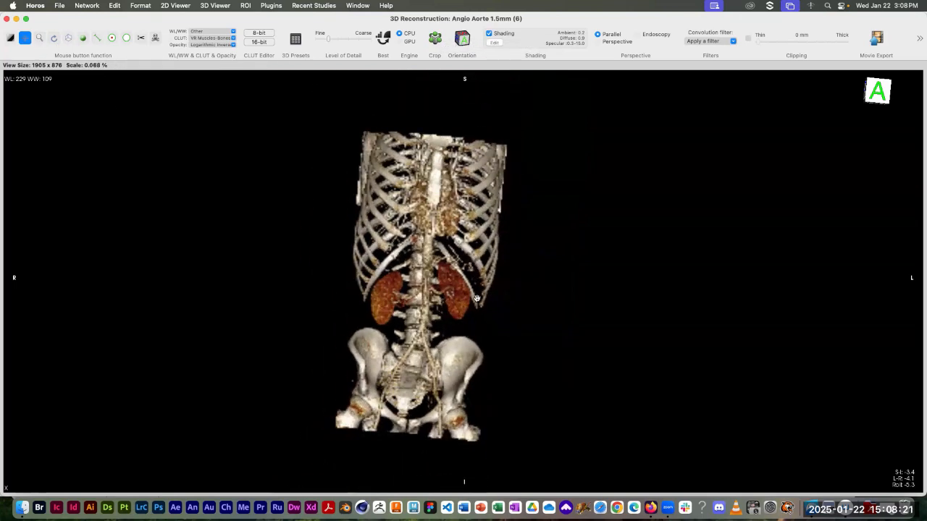
{"action": "left_click_drag", "start_coordinate": [476, 298], "coordinate": [456, 300]}
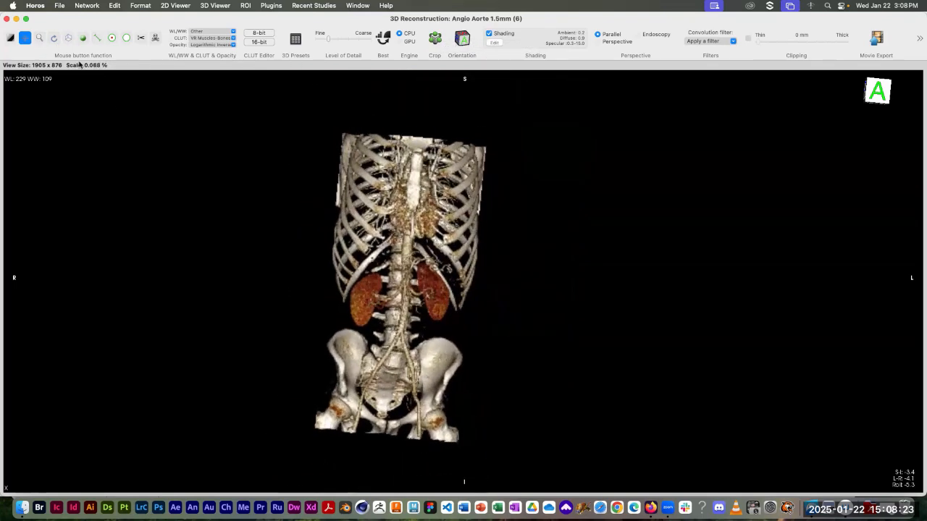
- Crop away the right side of the rib cage and pelvis with the cropping cube and hide the cube
{"action": "left_click", "coordinate": [68, 38]}
{"action": "left_click_drag", "start_coordinate": [275, 185], "coordinate": [519, 379]}
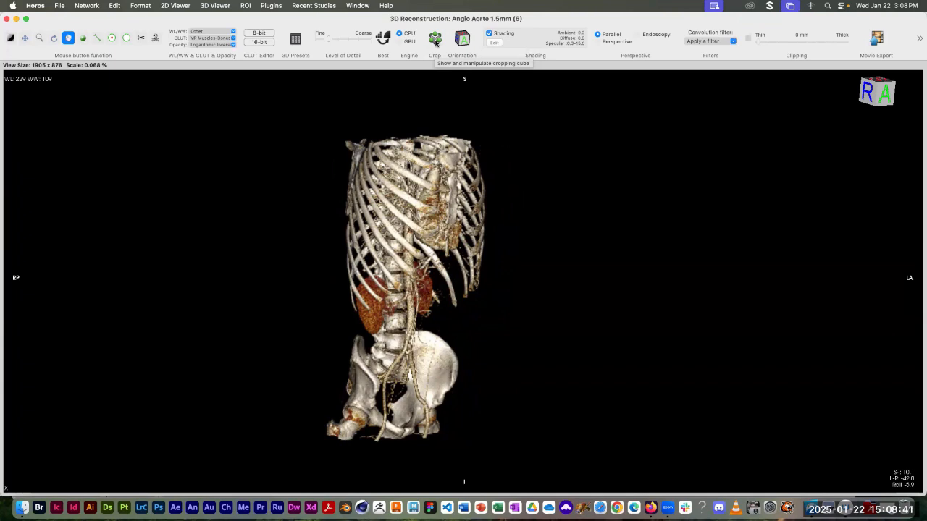
{"action": "left_click", "coordinate": [435, 43]}
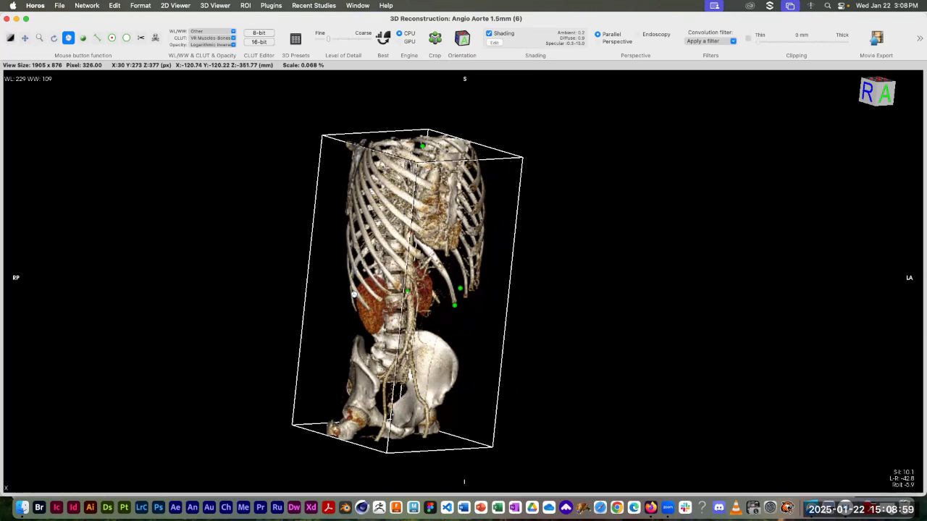
{"action": "left_click", "coordinate": [355, 295]}
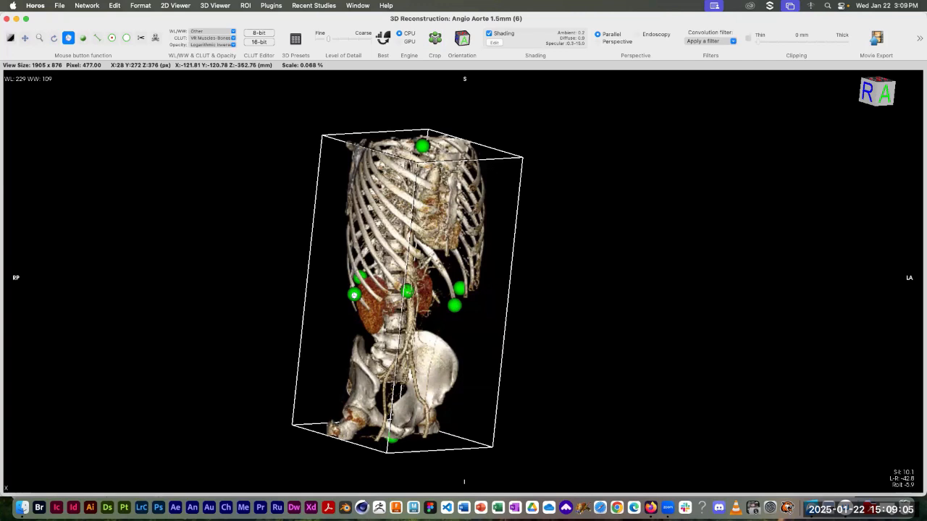
{"action": "left_click_drag", "start_coordinate": [354, 295], "coordinate": [407, 282]}
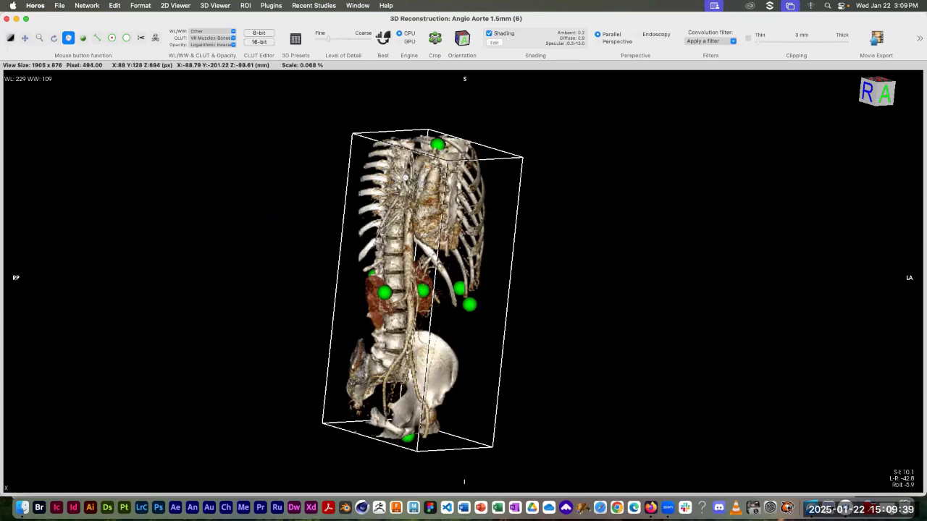
{"action": "left_click_drag", "start_coordinate": [403, 180], "coordinate": [372, 172]}
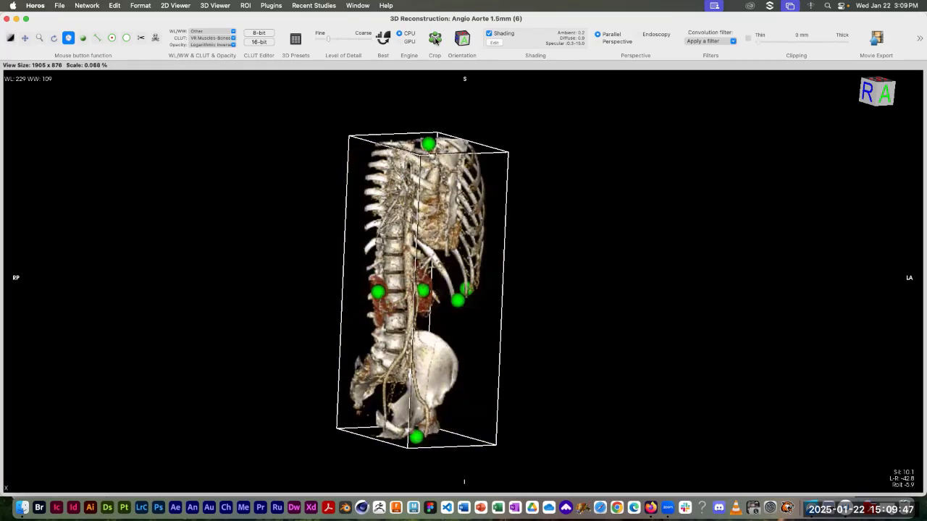
{"action": "left_click", "coordinate": [435, 40]}
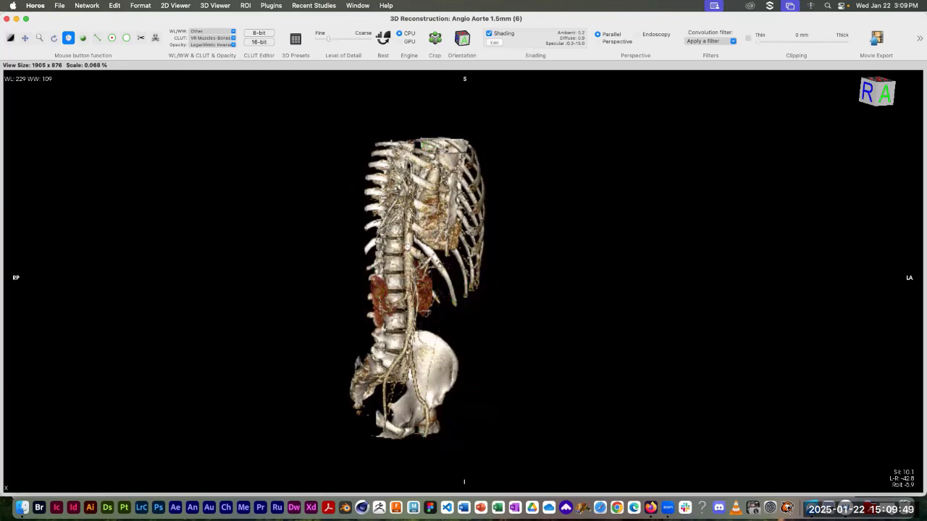
- Examine the cropped aorta, kidney and spine close up from the right side and zoom back out
{"action": "left_click_drag", "start_coordinate": [410, 274], "coordinate": [536, 256]}
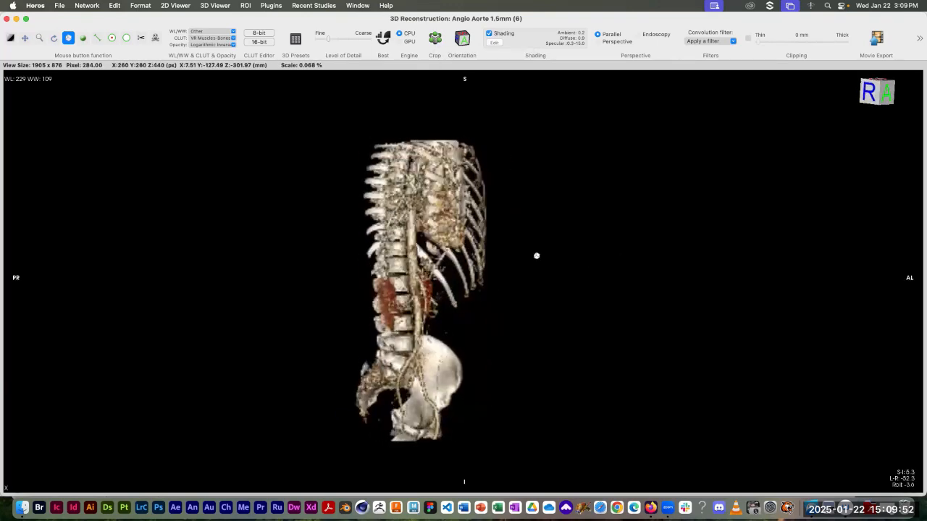
{"action": "left_click", "coordinate": [38, 38]}
{"action": "left_click_drag", "start_coordinate": [219, 91], "coordinate": [420, 341]}
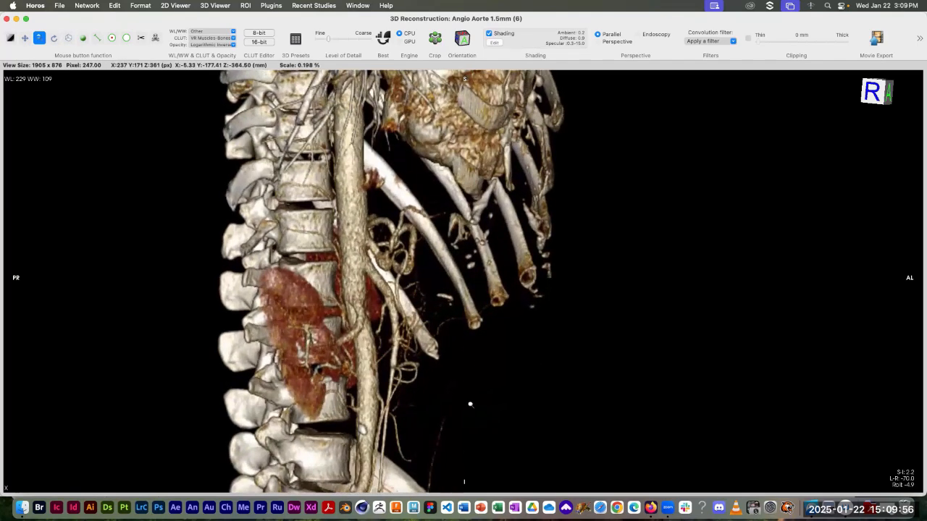
{"action": "left_click", "coordinate": [25, 37]}
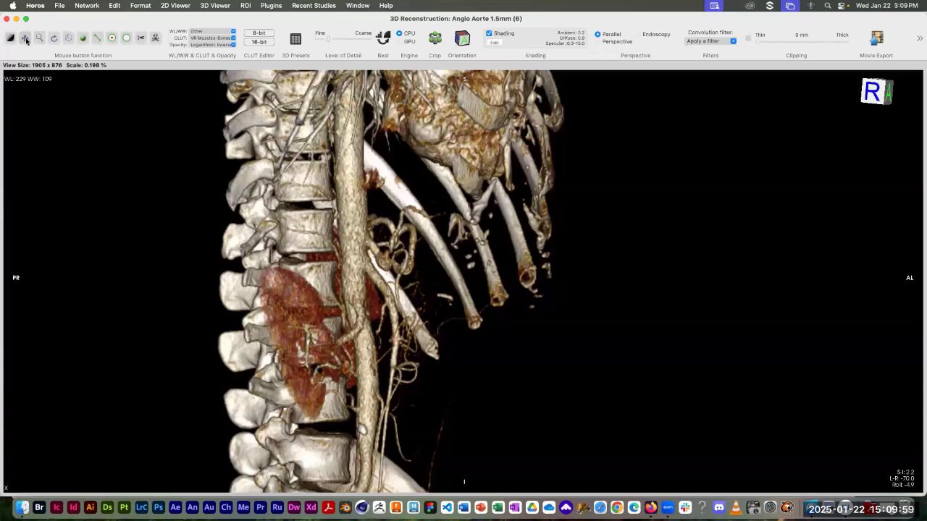
{"action": "left_click_drag", "start_coordinate": [304, 294], "coordinate": [375, 295]}
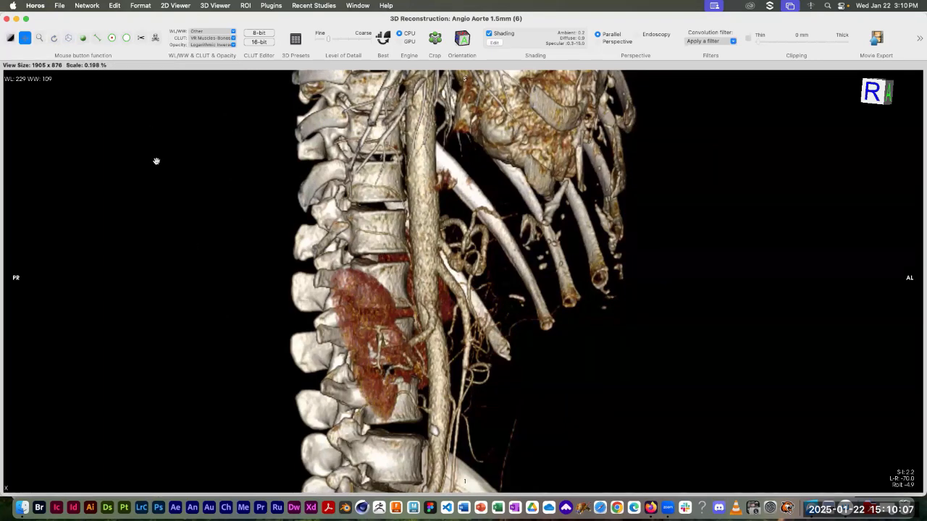
{"action": "left_click", "coordinate": [69, 38]}
{"action": "mouse_move", "coordinate": [468, 285]}
{"action": "left_mouse_down"}
{"action": "mouse_move", "coordinate": [220, 294]}
{"action": "mouse_move", "coordinate": [468, 271]}
{"action": "left_mouse_up"}
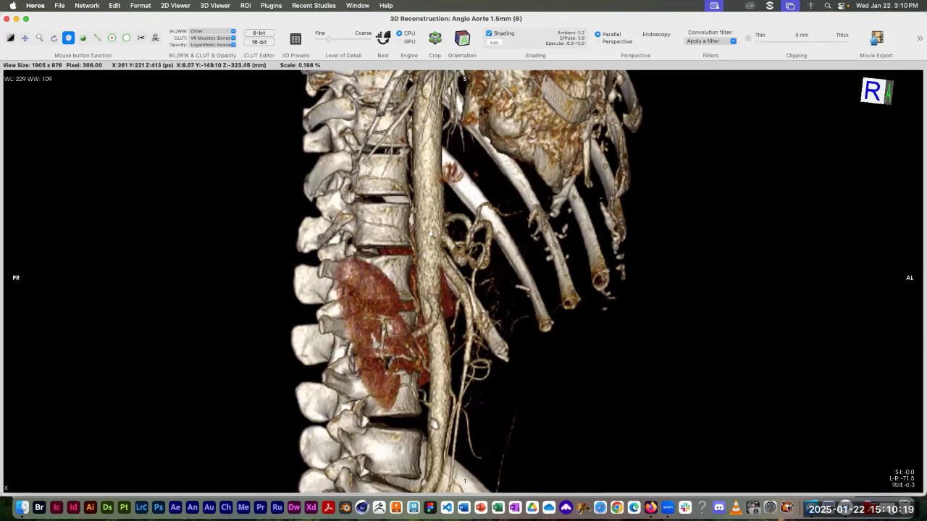
{"action": "scroll", "coordinate": [348, 253], "scroll_direction": "up", "scroll_amount": 3}
{"action": "scroll", "coordinate": [386, 260], "scroll_direction": "down", "scroll_amount": 10}
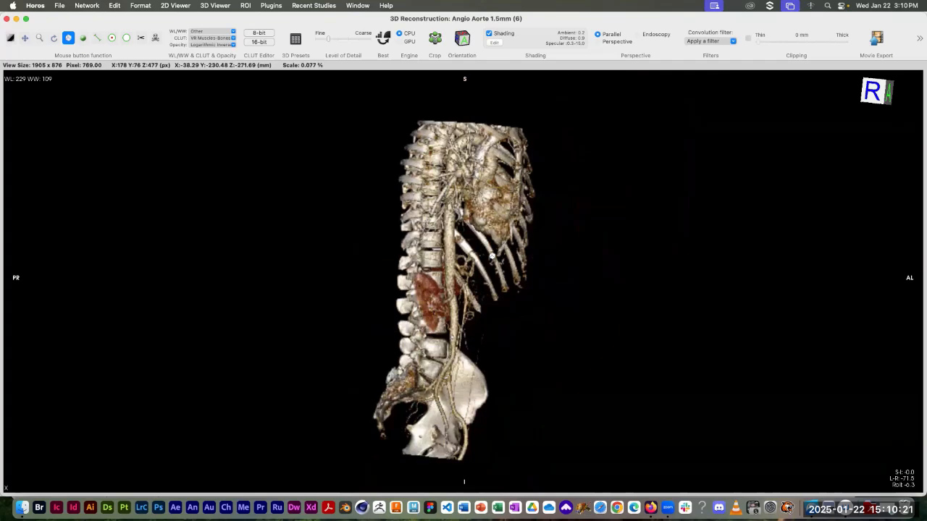
- Restore the cropped right side and crop the volume from the front and from the top down to just above the kidneys
{"action": "left_click_drag", "start_coordinate": [386, 259], "coordinate": [339, 219]}
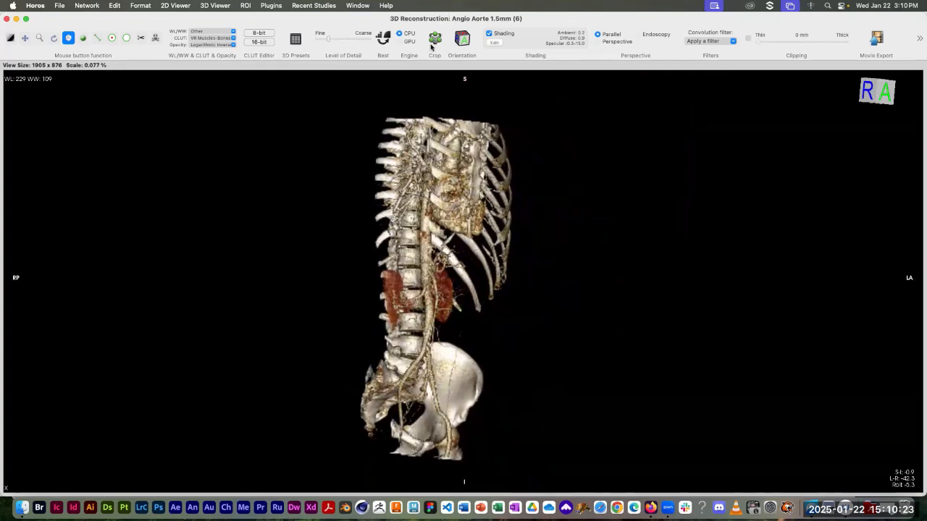
{"action": "left_click_drag", "start_coordinate": [700, 19], "coordinate": [706, 33]}
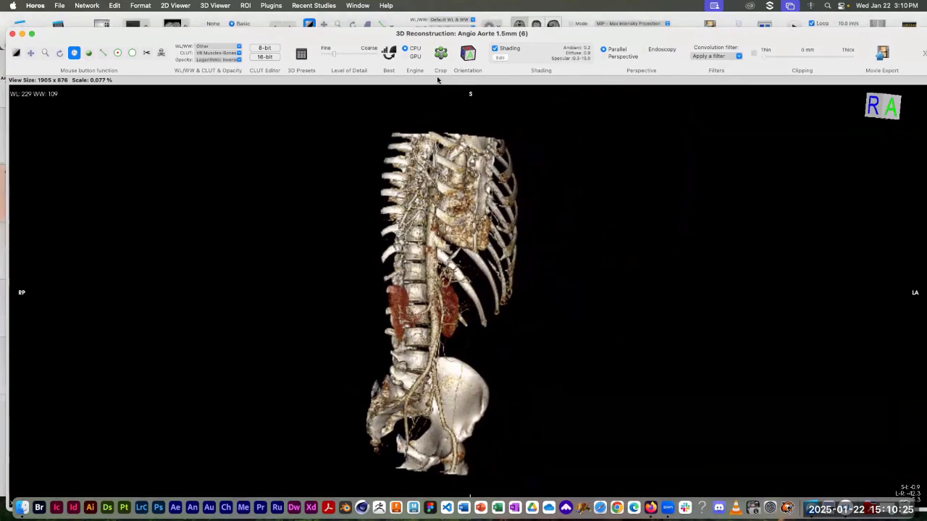
{"action": "left_click", "coordinate": [442, 54]}
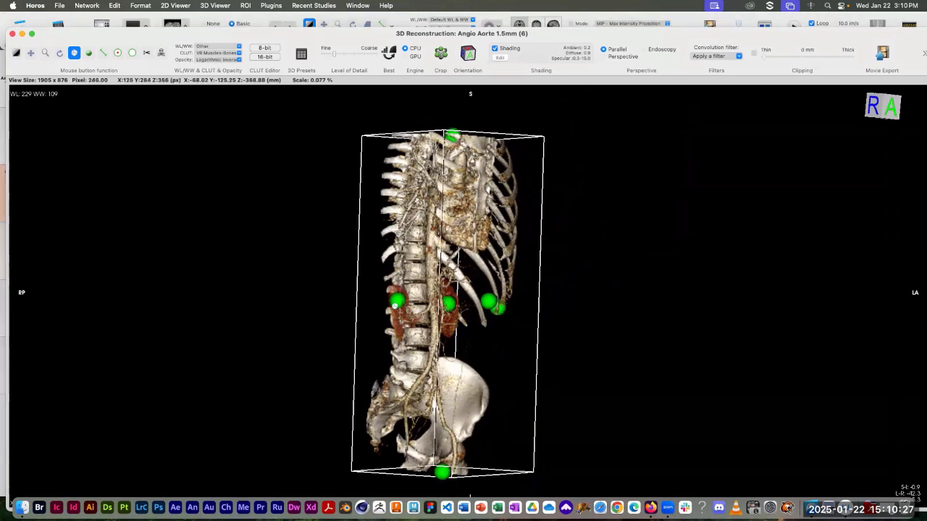
{"action": "left_click_drag", "start_coordinate": [397, 299], "coordinate": [313, 297]}
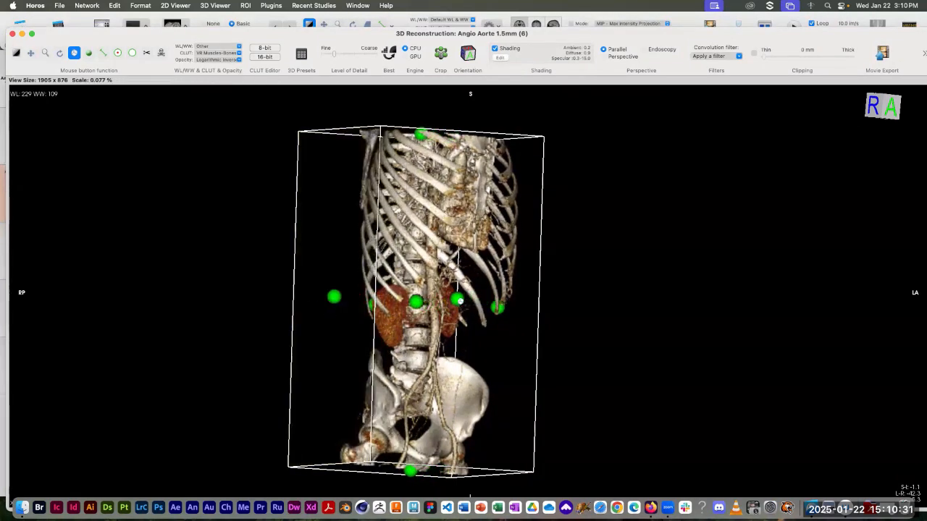
{"action": "left_click_drag", "start_coordinate": [456, 299], "coordinate": [368, 280]}
{"action": "left_click_drag", "start_coordinate": [410, 135], "coordinate": [391, 260]}
{"action": "left_click", "coordinate": [440, 53]}
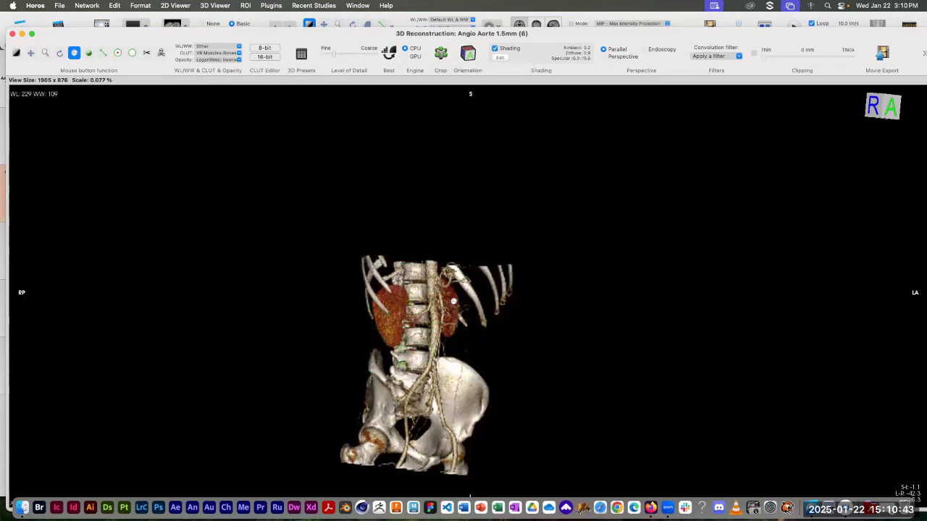
- View the cropped volume from above and close up at the kidneys, changing the window to about WL 358, WW 430
{"action": "left_click_drag", "start_coordinate": [450, 318], "coordinate": [417, 457]}
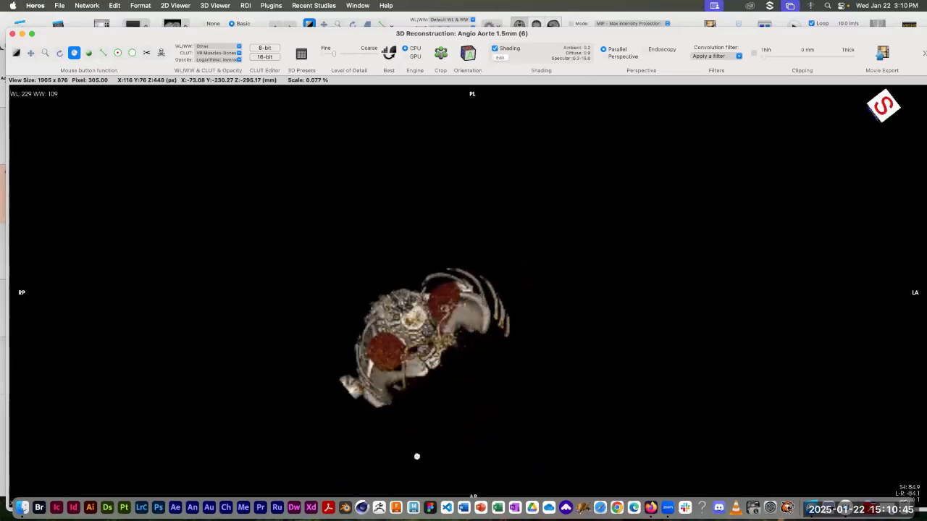
{"action": "right_click_drag", "start_coordinate": [461, 396], "coordinate": [287, 241]}
{"action": "right_click_drag", "start_coordinate": [427, 399], "coordinate": [197, 233]}
{"action": "right_click_drag", "start_coordinate": [391, 409], "coordinate": [282, 323]}
{"action": "left_click_drag", "start_coordinate": [264, 362], "coordinate": [377, 317], "text": "alt"}
{"action": "left_click_drag", "start_coordinate": [282, 348], "coordinate": [432, 311]}
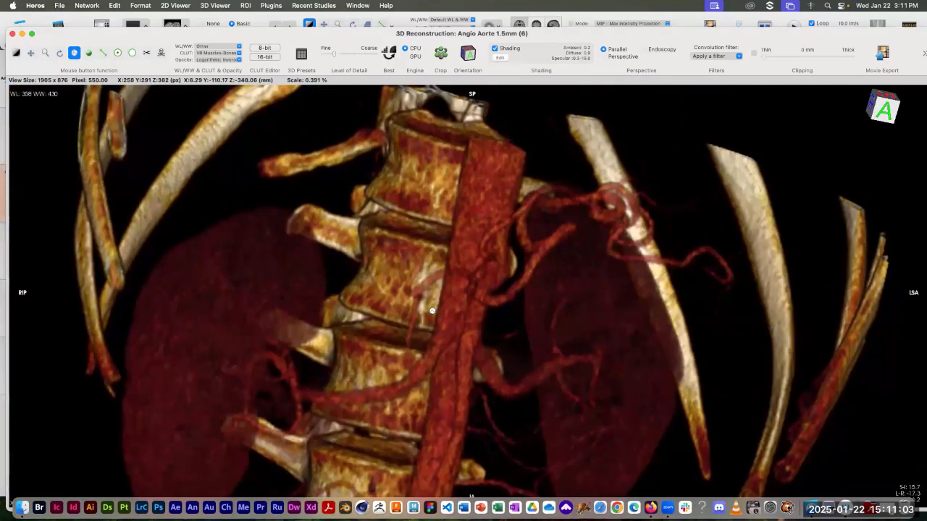
{"action": "right_click_drag", "start_coordinate": [457, 343], "coordinate": [553, 408]}
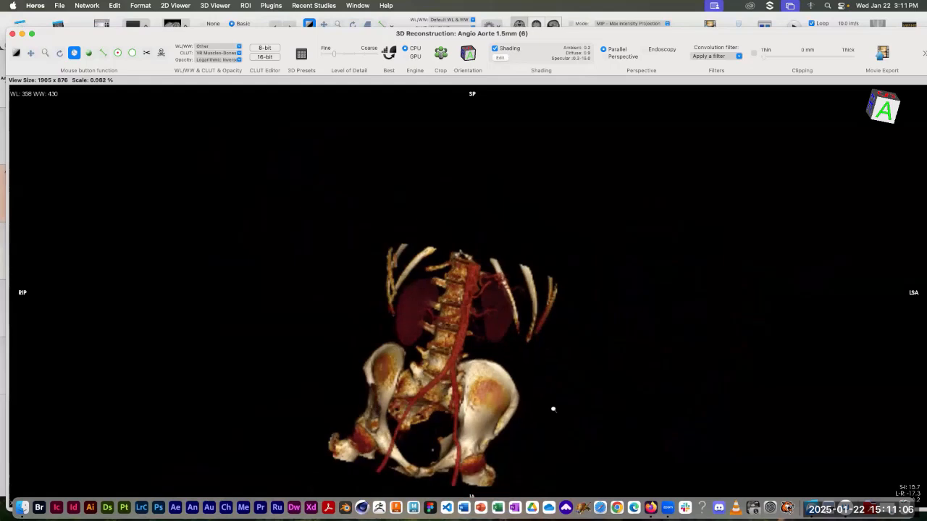
- Expand the cropping cube to restore the full torso, hide the cube and rotate the skeleton to face the front
{"action": "left_click", "coordinate": [440, 54]}
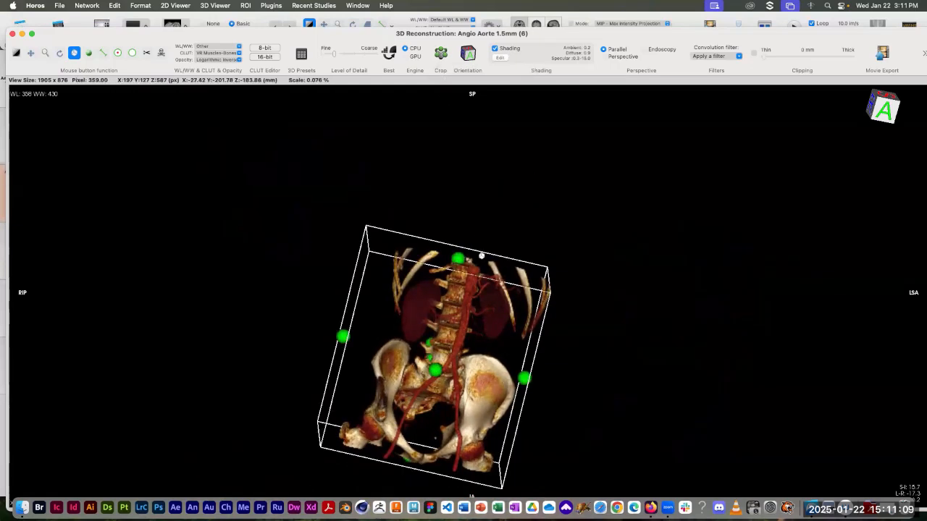
{"action": "left_click_drag", "start_coordinate": [458, 259], "coordinate": [450, 331]}
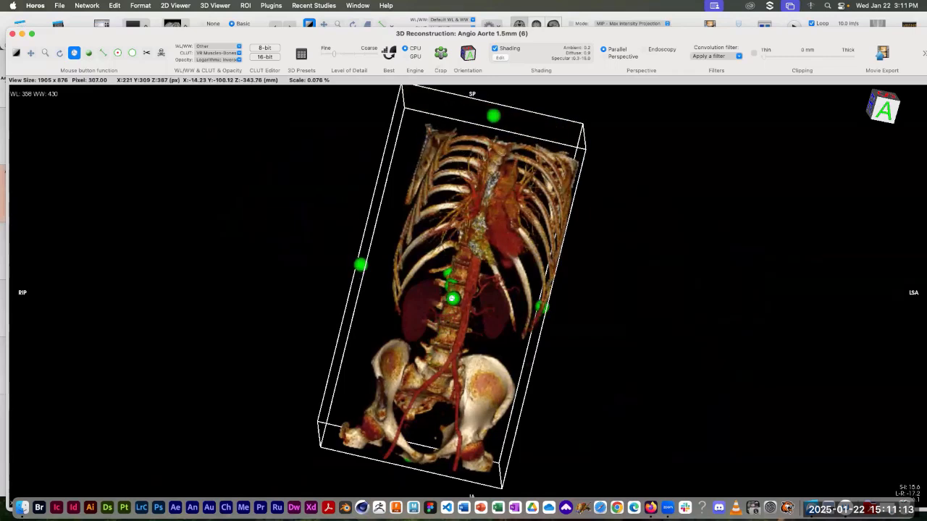
{"action": "left_click_drag", "start_coordinate": [453, 299], "coordinate": [578, 487]}
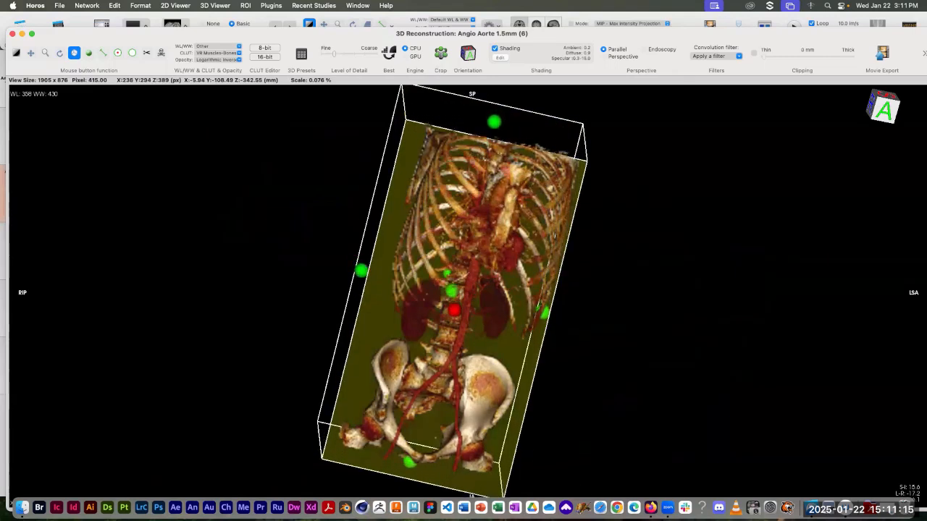
{"action": "left_click", "coordinate": [440, 55]}
{"action": "left_click_drag", "start_coordinate": [670, 166], "coordinate": [563, 109]}
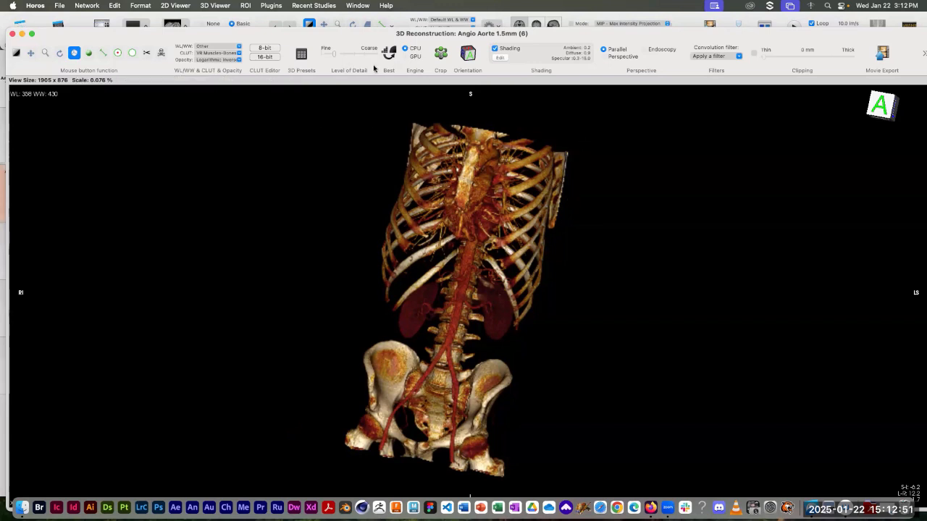
- Open the 16-bit CLUT editor and move the curve's white point to about value 1332, alpha 0.998, and its yellow point to 439, alpha 0.292
{"action": "left_click", "coordinate": [276, 60]}
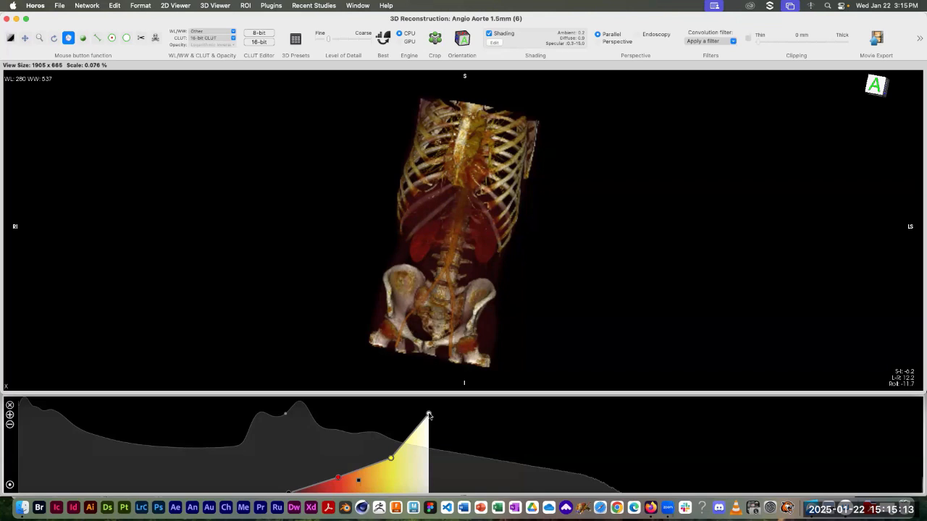
{"action": "left_click_drag", "start_coordinate": [429, 416], "coordinate": [633, 395]}
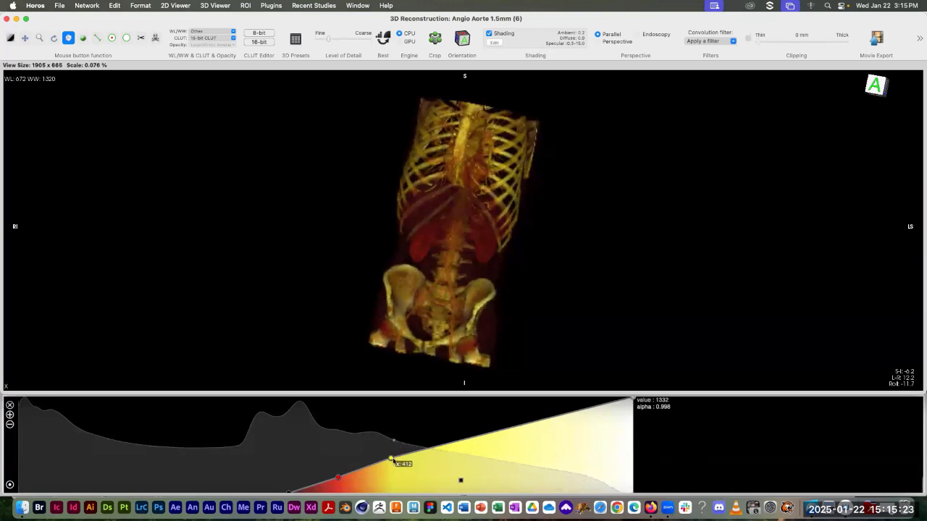
{"action": "mouse_move", "coordinate": [378, 459]}
{"action": "left_click_drag", "start_coordinate": [378, 459], "coordinate": [400, 442]}
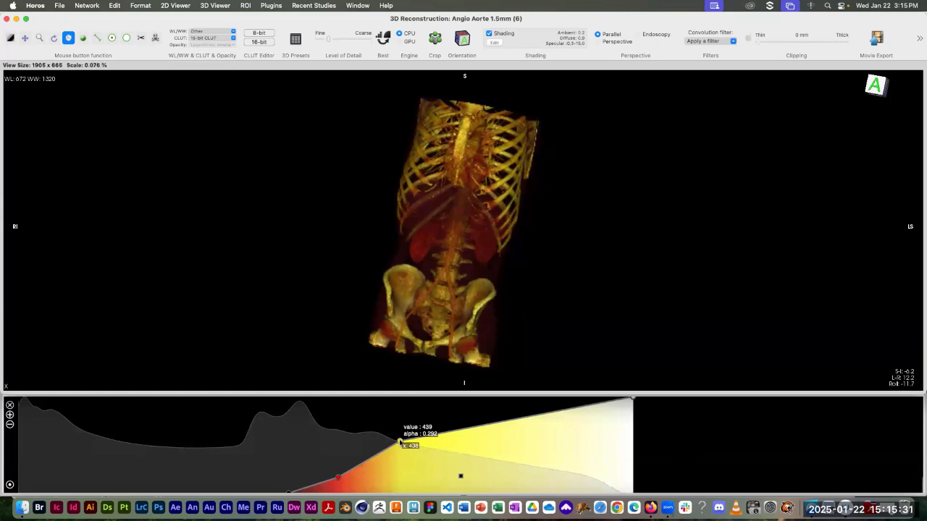
- Move the curve's start point to about value -859, alpha 0, its red point to 53, alpha 0.026, and its yellow point to 467, alpha 0.819
{"action": "left_click_drag", "start_coordinate": [289, 494], "coordinate": [99, 493]}
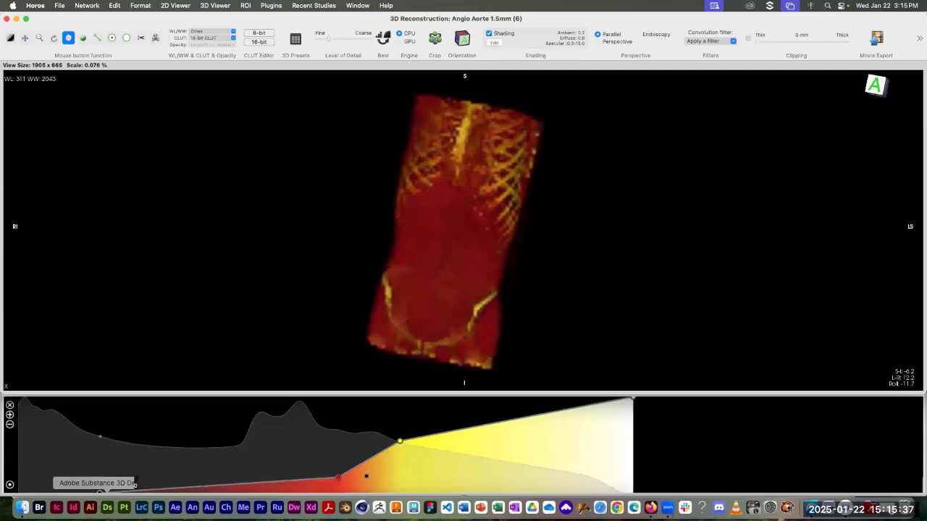
{"action": "left_click_drag", "start_coordinate": [338, 480], "coordinate": [299, 478]}
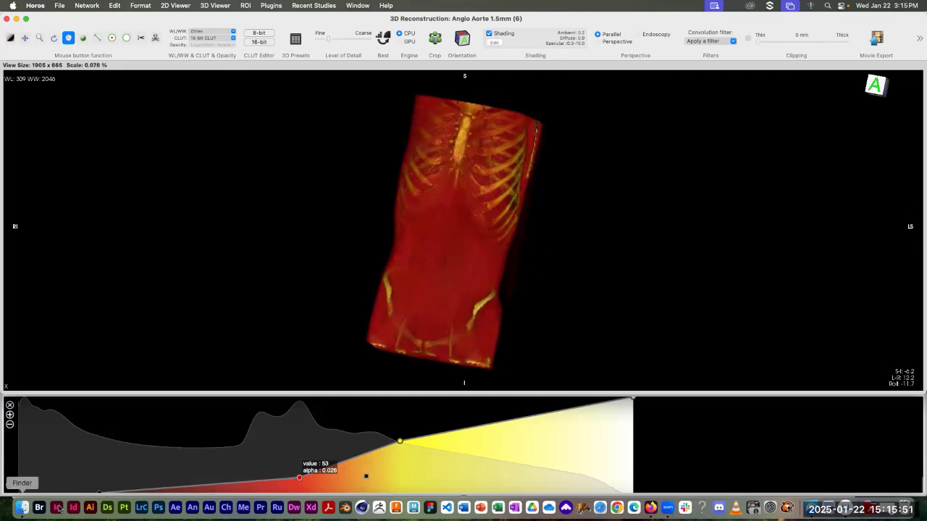
{"action": "left_click_drag", "start_coordinate": [99, 492], "coordinate": [61, 494]}
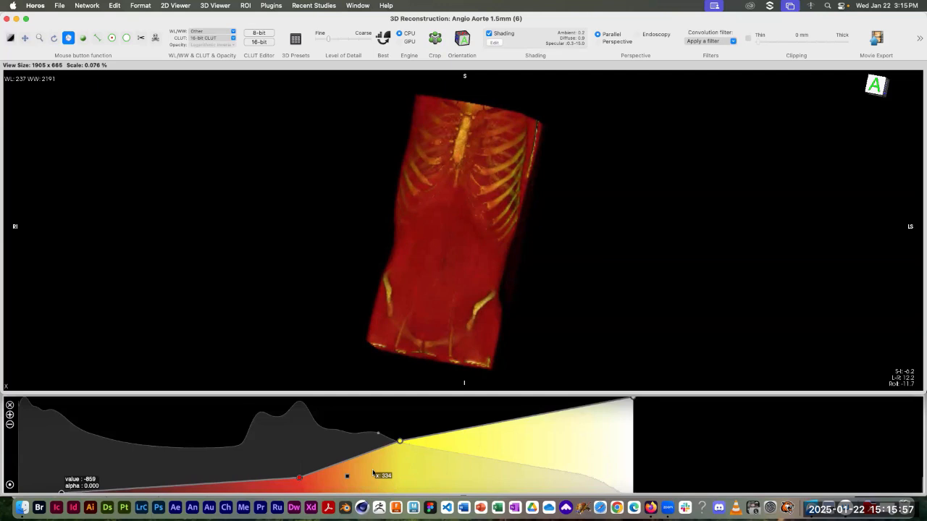
{"action": "left_click_drag", "start_coordinate": [400, 442], "coordinate": [407, 407]}
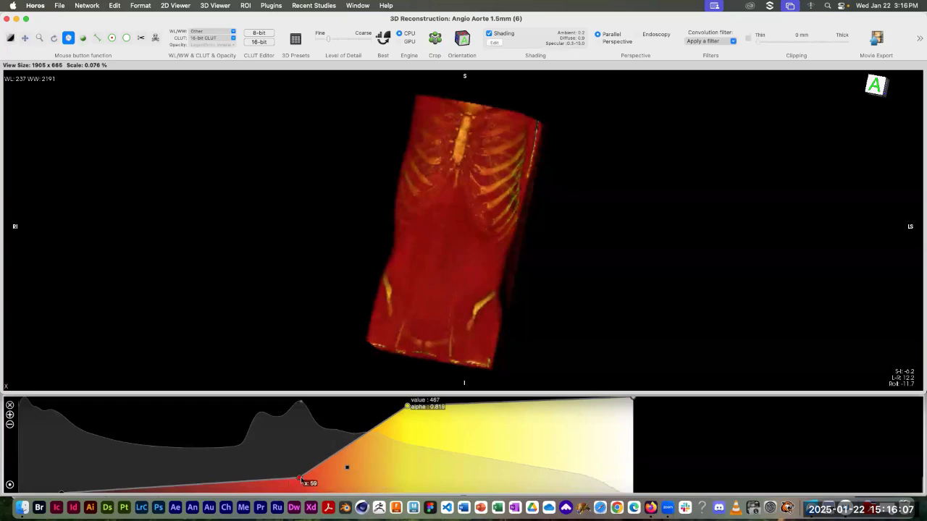
- Move the curve's red point to about value -107, alpha 0.998, and its start point to -542, alpha 0, viewing the torso's front surface
{"action": "left_click_drag", "start_coordinate": [295, 480], "coordinate": [256, 398]}
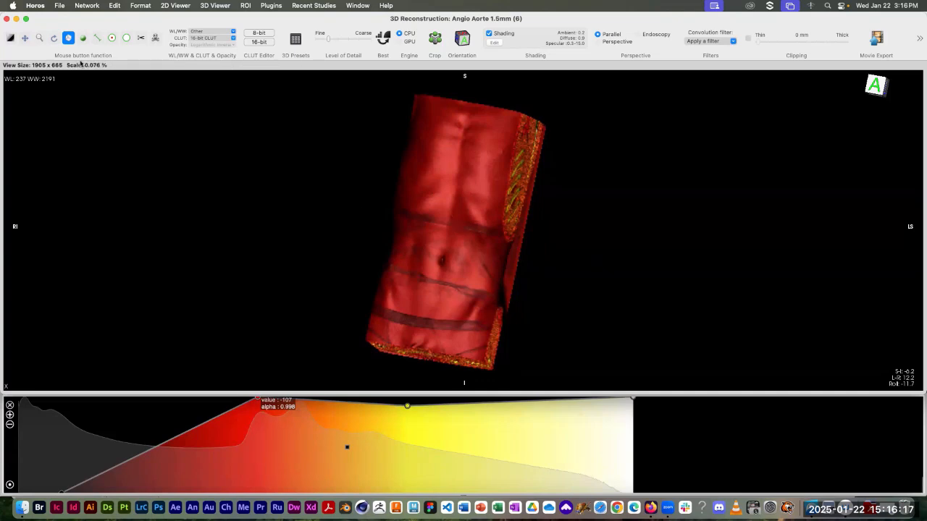
{"action": "left_click_drag", "start_coordinate": [347, 174], "coordinate": [480, 282]}
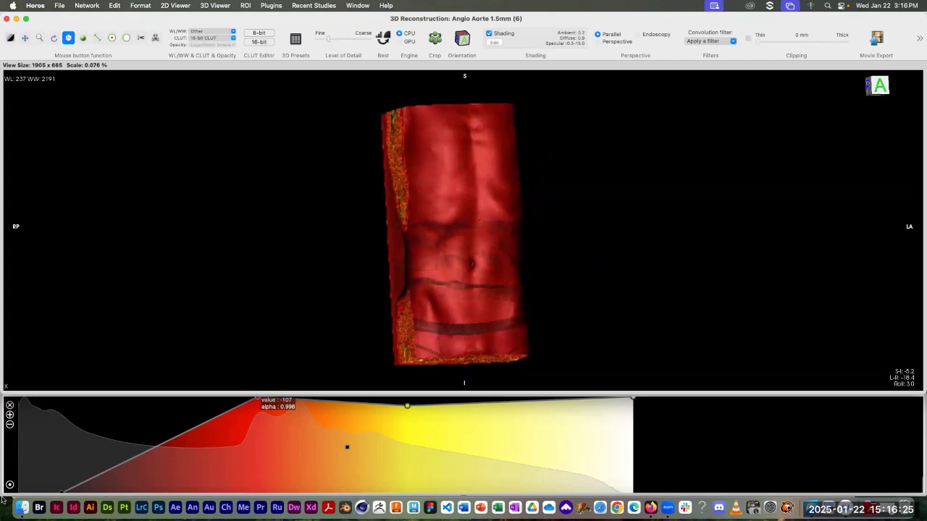
{"action": "left_click_drag", "start_coordinate": [63, 495], "coordinate": [144, 498]}
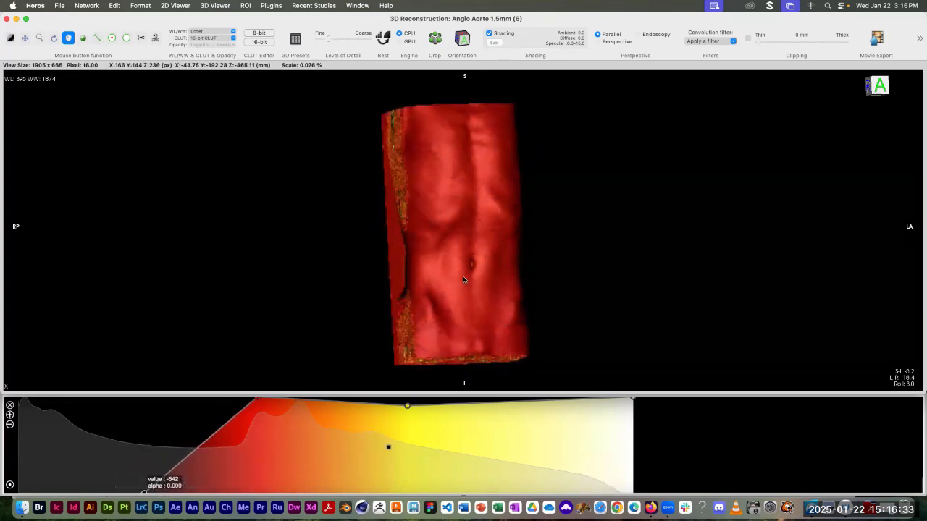
{"action": "left_click_drag", "start_coordinate": [474, 316], "coordinate": [452, 281]}
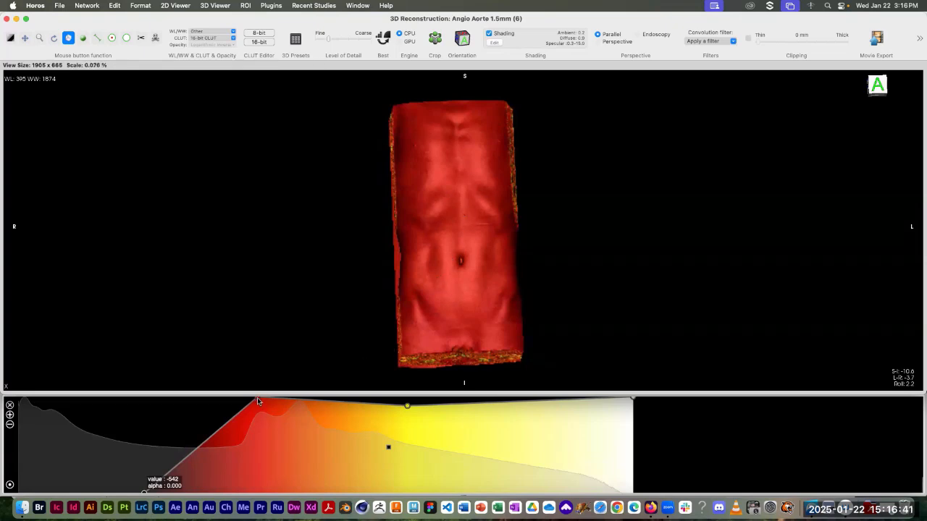
- Move the curve's red point to about value 78, alpha 0.104, and shift its start point until the window is WL 547, WW 1571
{"action": "left_click_drag", "start_coordinate": [259, 399], "coordinate": [281, 466]}
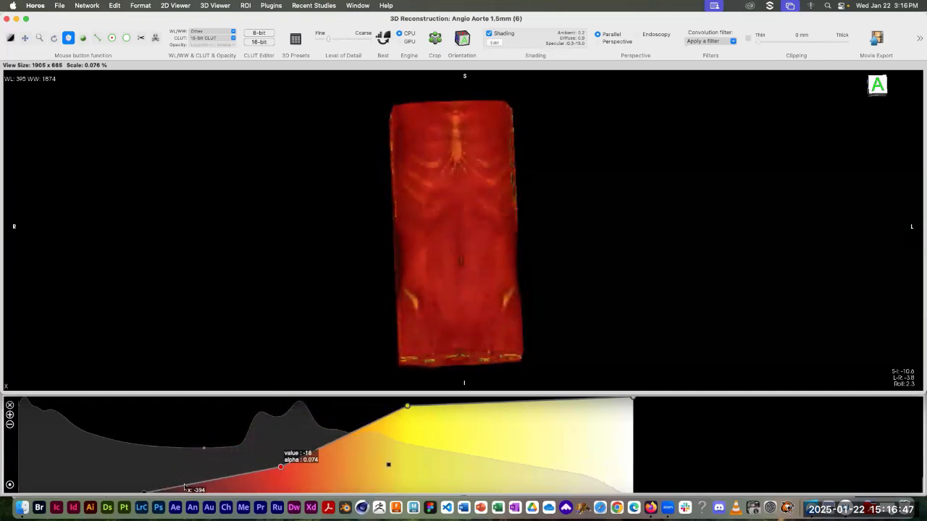
{"action": "left_click_drag", "start_coordinate": [144, 494], "coordinate": [226, 505]}
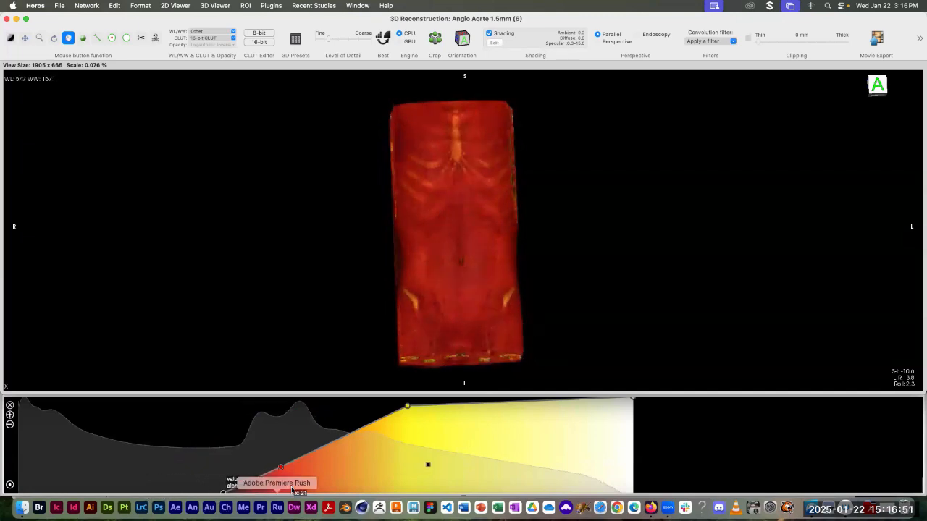
{"action": "left_click_drag", "start_coordinate": [281, 469], "coordinate": [306, 461]}
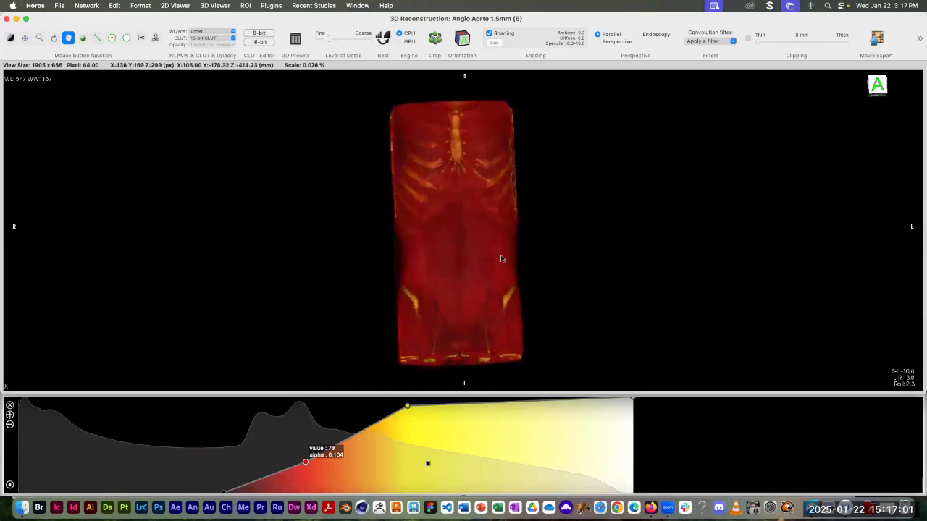
- Crop away the front of the chest to expose the heart and lung vessels, hide the cropping cube and rotate the torso toward the front
{"action": "scroll", "coordinate": [462, 238], "scroll_direction": "up", "scroll_amount": 3}
{"action": "scroll", "coordinate": [387, 213], "scroll_direction": "up", "scroll_amount": 3}
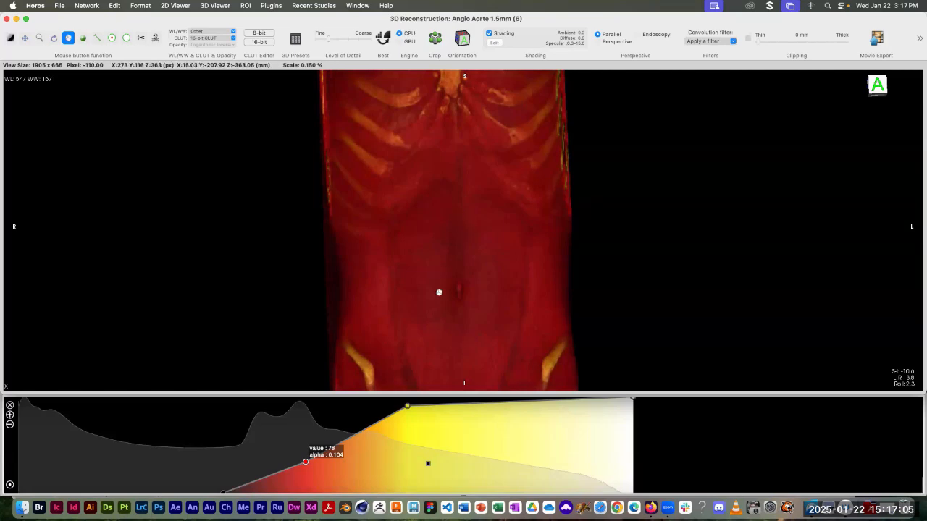
{"action": "left_click_drag", "start_coordinate": [558, 289], "coordinate": [531, 275]}
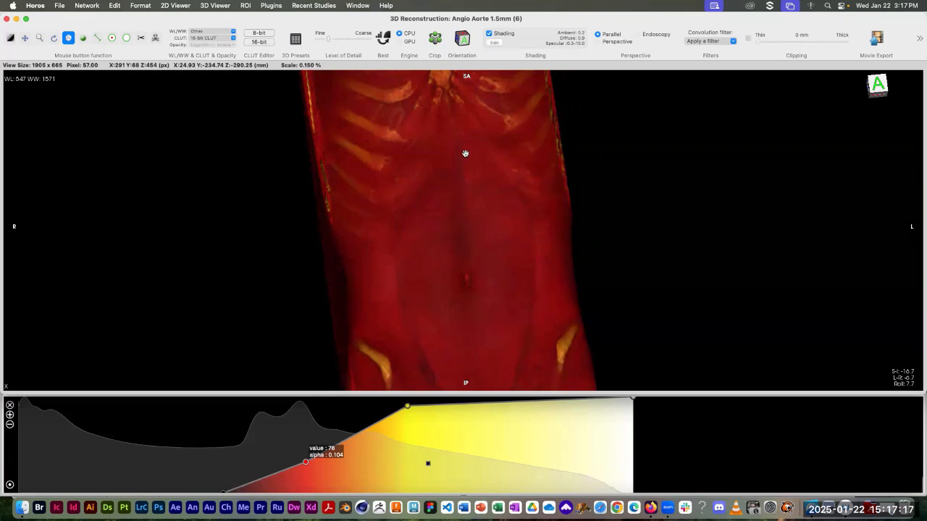
{"action": "left_click_drag", "start_coordinate": [465, 153], "coordinate": [459, 258]}
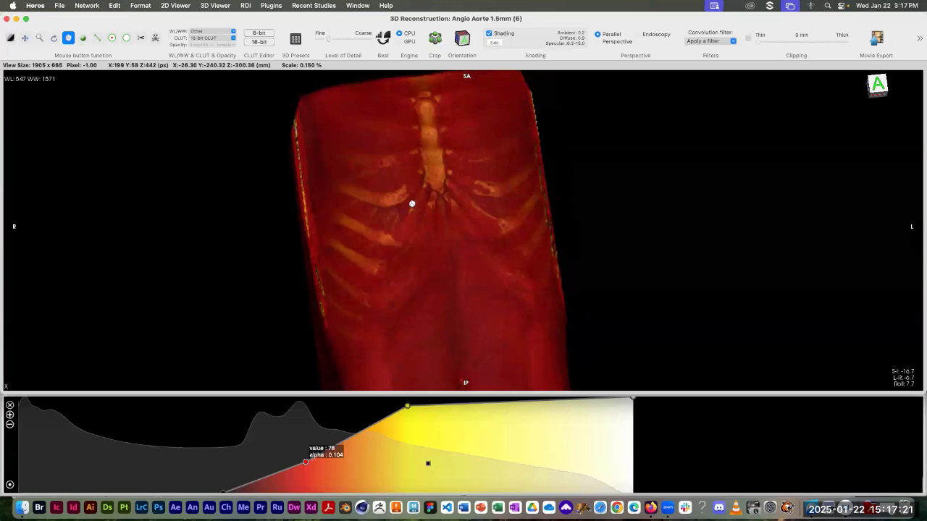
{"action": "left_click_drag", "start_coordinate": [403, 140], "coordinate": [445, 152]}
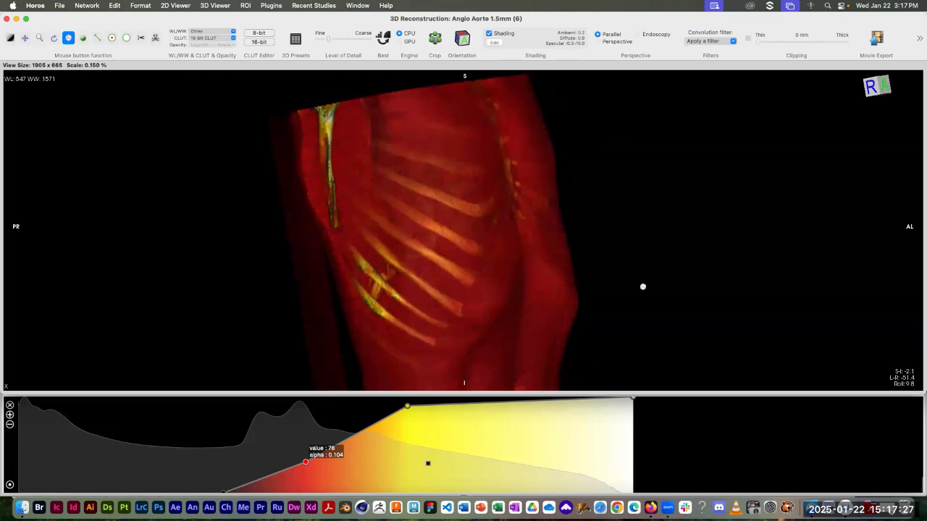
{"action": "left_click", "coordinate": [434, 38]}
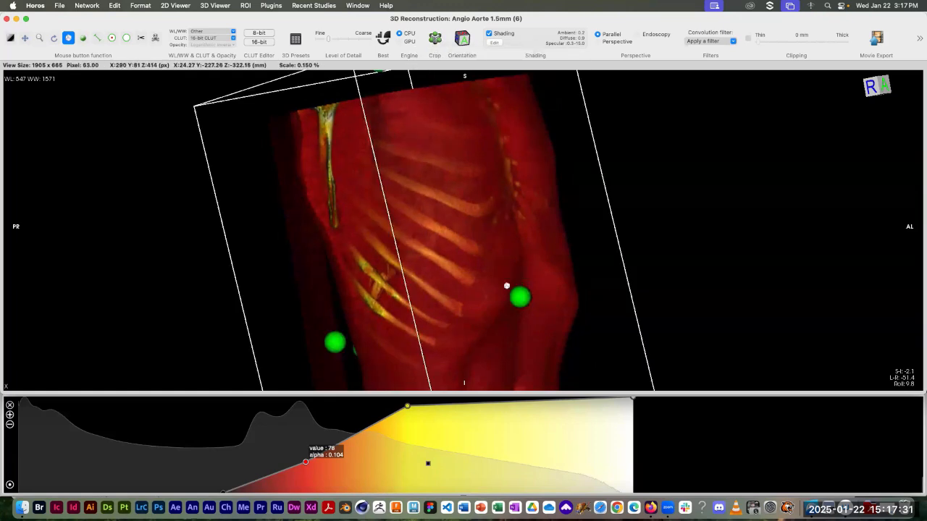
{"action": "left_click_drag", "start_coordinate": [518, 293], "coordinate": [445, 310]}
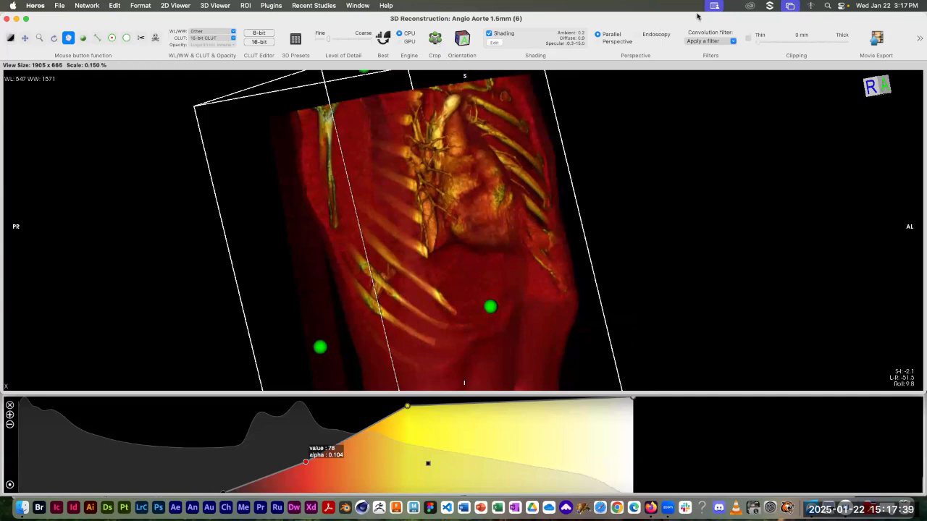
{"action": "left_click_drag", "start_coordinate": [701, 23], "coordinate": [699, 38]}
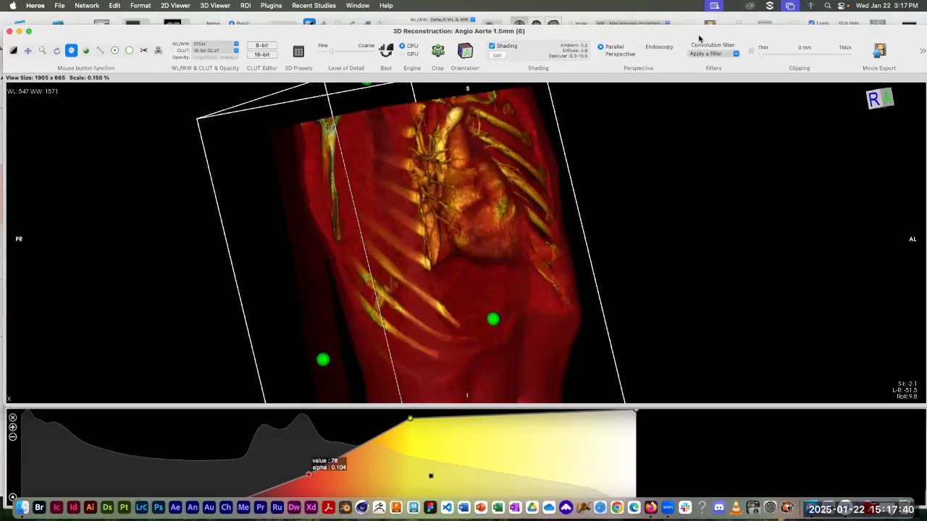
{"action": "left_click", "coordinate": [438, 52]}
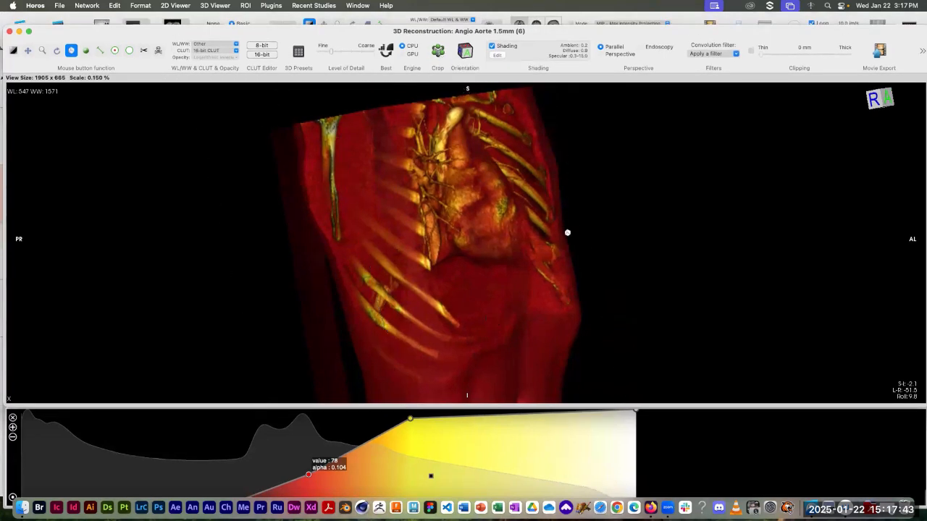
{"action": "left_click_drag", "start_coordinate": [505, 275], "coordinate": [536, 304]}
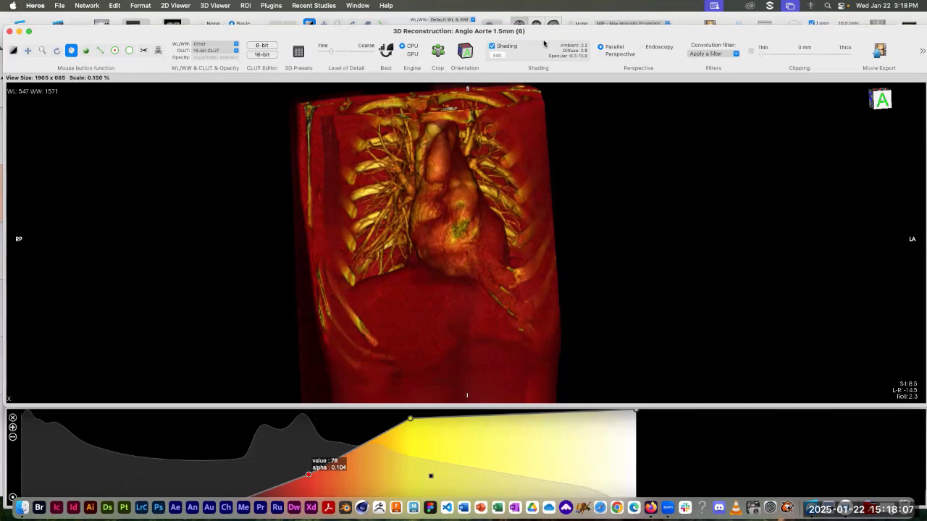
- Restore the 16-bit CLUT editor and move the curve's start point to about value -753, alpha 0
{"action": "left_click_drag", "start_coordinate": [252, 35], "coordinate": [257, 9]}
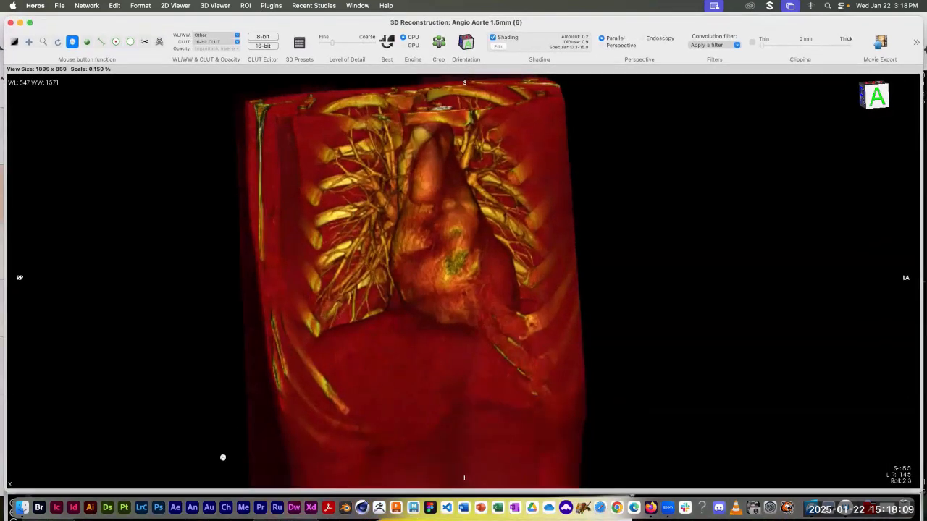
{"action": "left_click", "coordinate": [259, 47]}
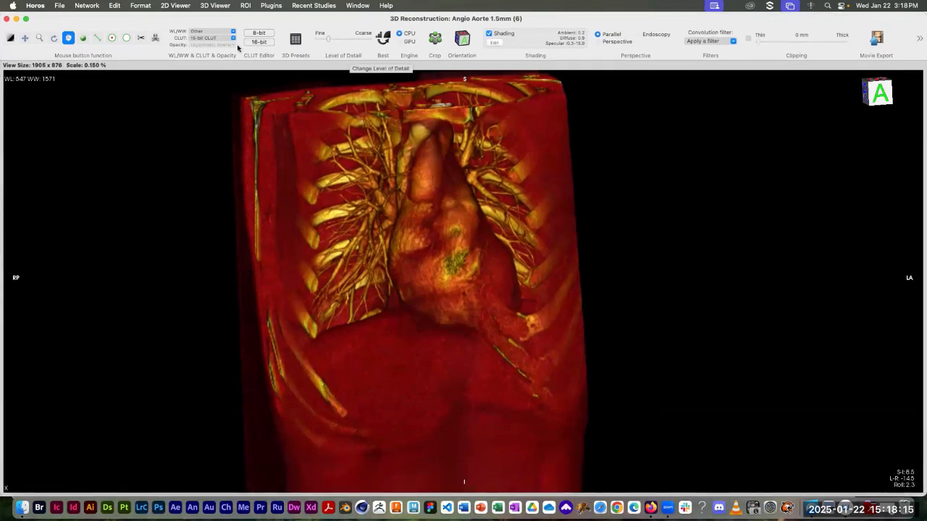
{"action": "left_click", "coordinate": [266, 42]}
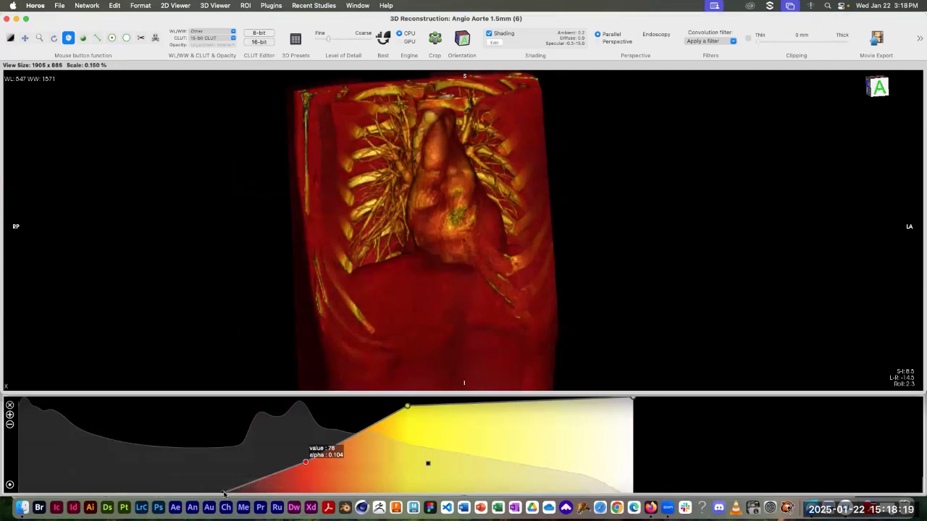
{"action": "left_click_drag", "start_coordinate": [224, 495], "coordinate": [87, 498]}
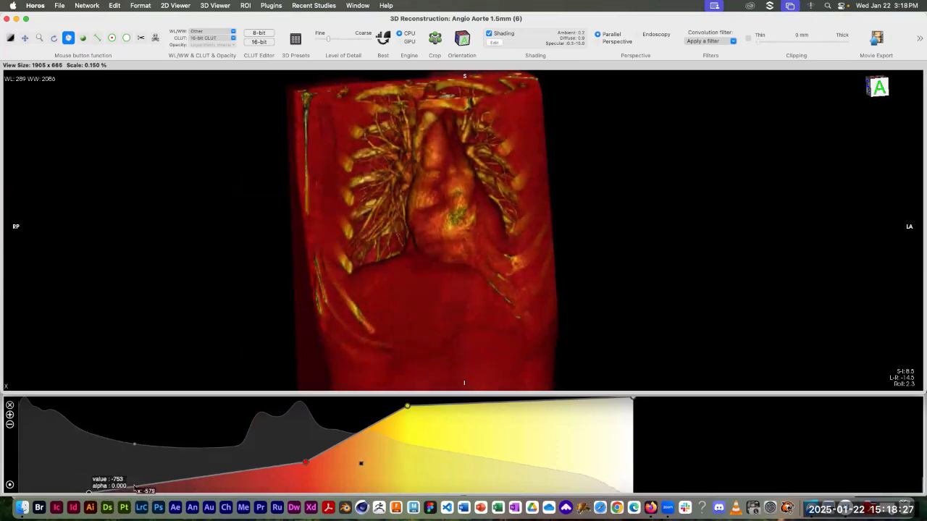
- Add a curve point for the lungs at about value -634, alpha 0.343, and colour it bright purple
{"action": "left_click", "coordinate": [124, 491]}
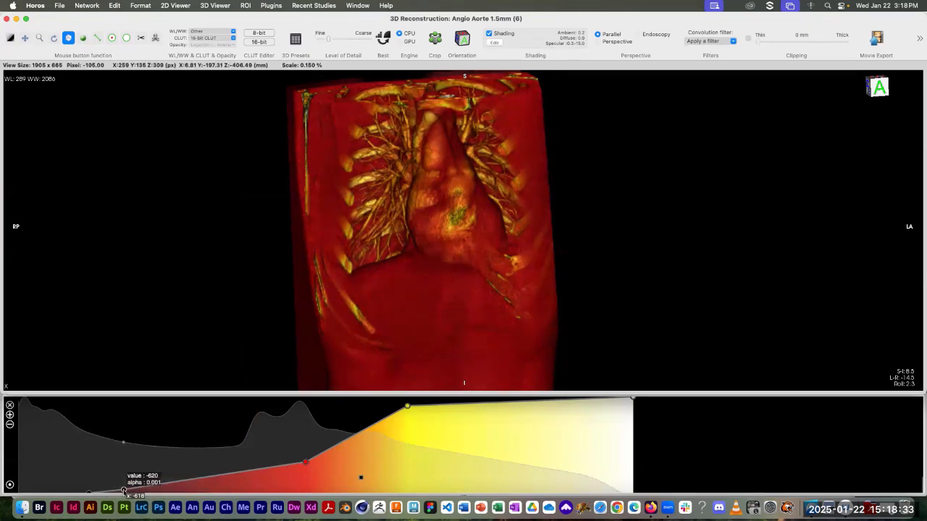
{"action": "left_click_drag", "start_coordinate": [123, 489], "coordinate": [120, 437]}
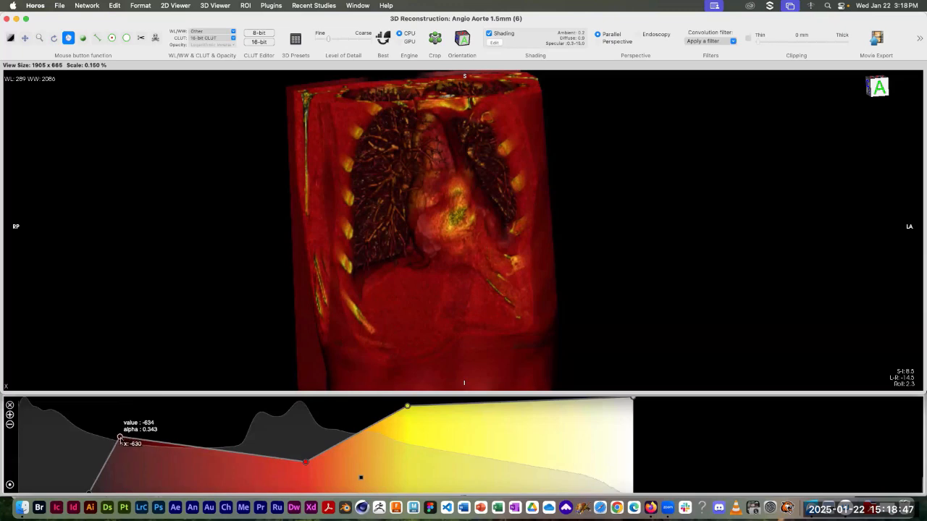
{"action": "double_click", "coordinate": [121, 438]}
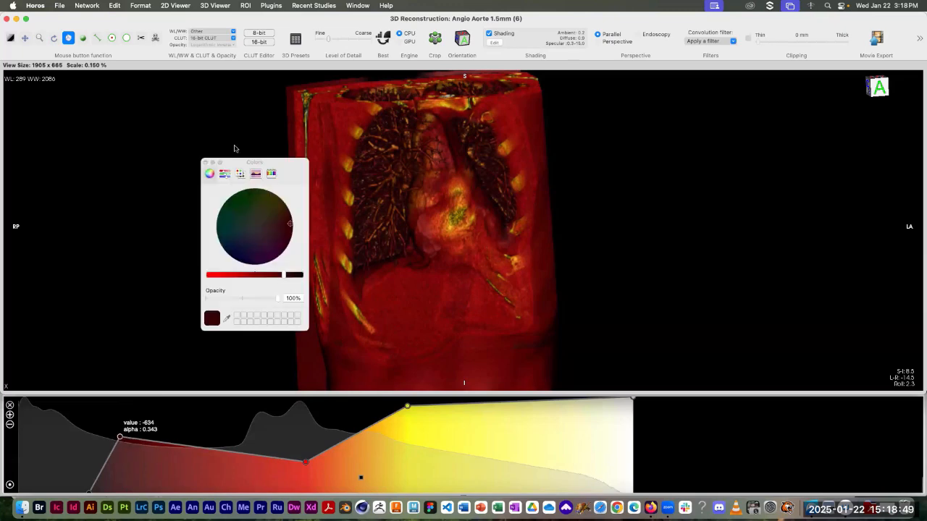
{"action": "left_click_drag", "start_coordinate": [222, 165], "coordinate": [153, 161]}
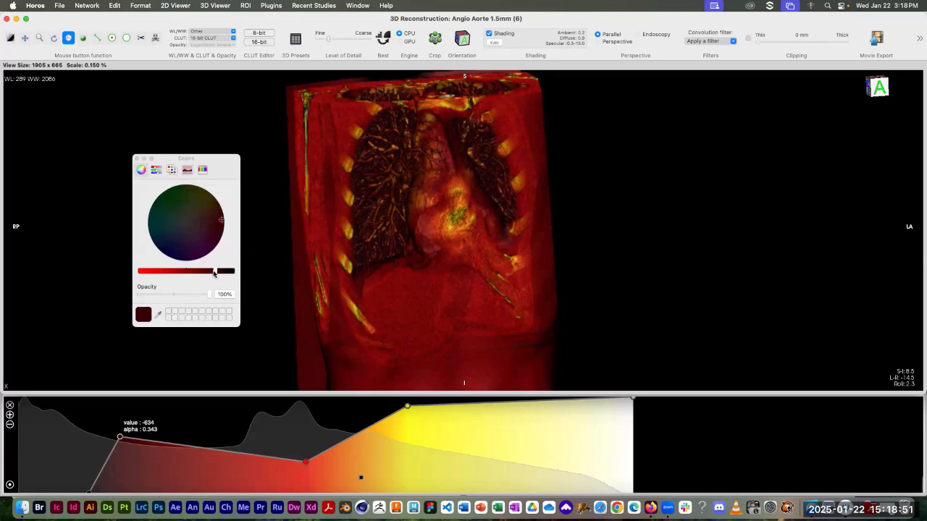
{"action": "left_click_drag", "start_coordinate": [215, 274], "coordinate": [142, 271]}
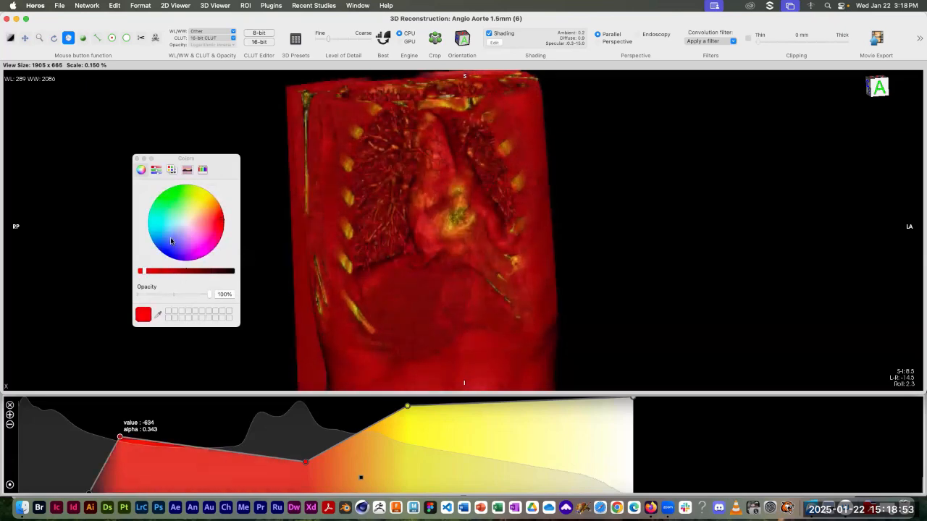
{"action": "left_click", "coordinate": [171, 237]}
{"action": "left_click", "coordinate": [191, 244]}
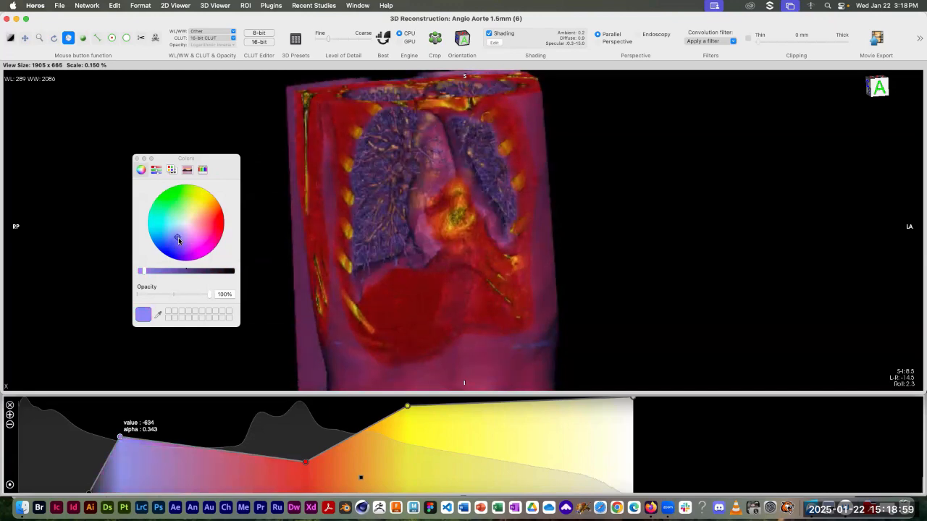
{"action": "left_click", "coordinate": [187, 249]}
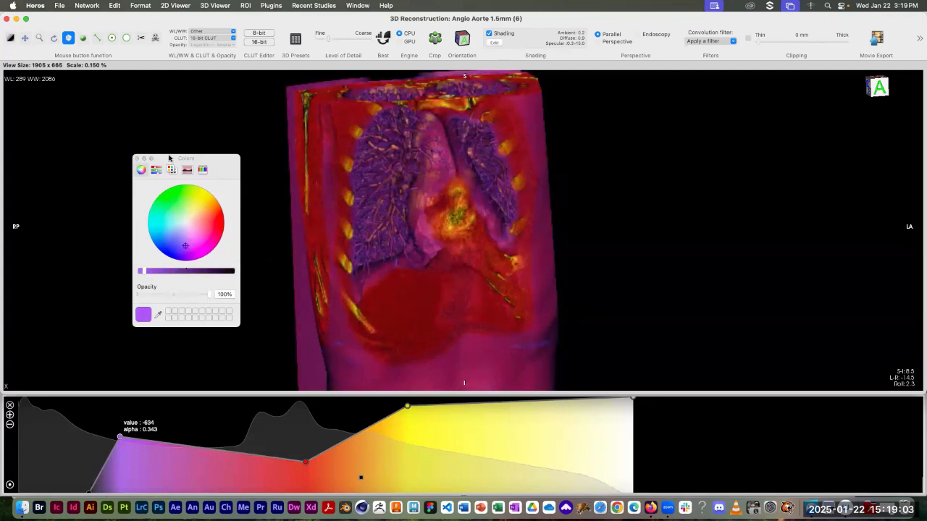
{"action": "left_click_drag", "start_coordinate": [168, 158], "coordinate": [129, 118]}
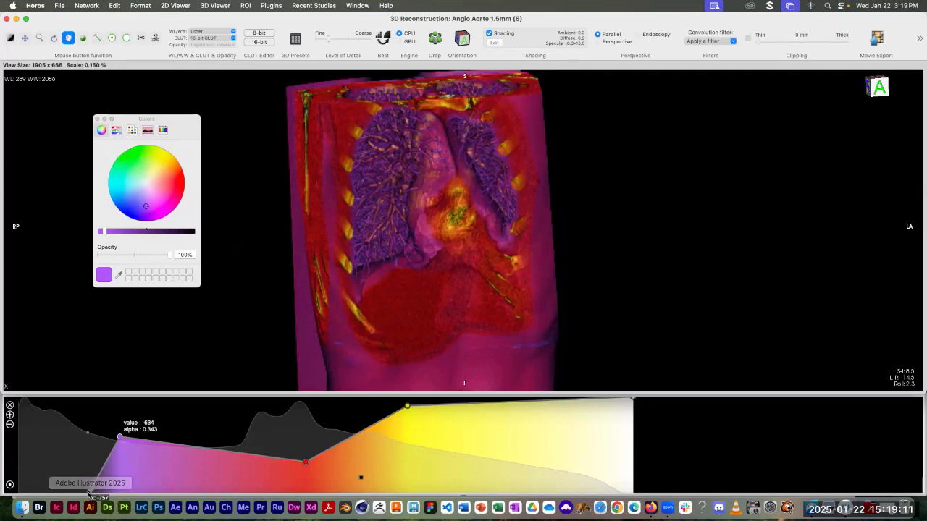
- Move the curve's start point to about value -713, alpha 0, its purple point to -576, alpha 0.828, and its red point to -170, alpha 0.081
{"action": "left_click_drag", "start_coordinate": [90, 495], "coordinate": [106, 493]}
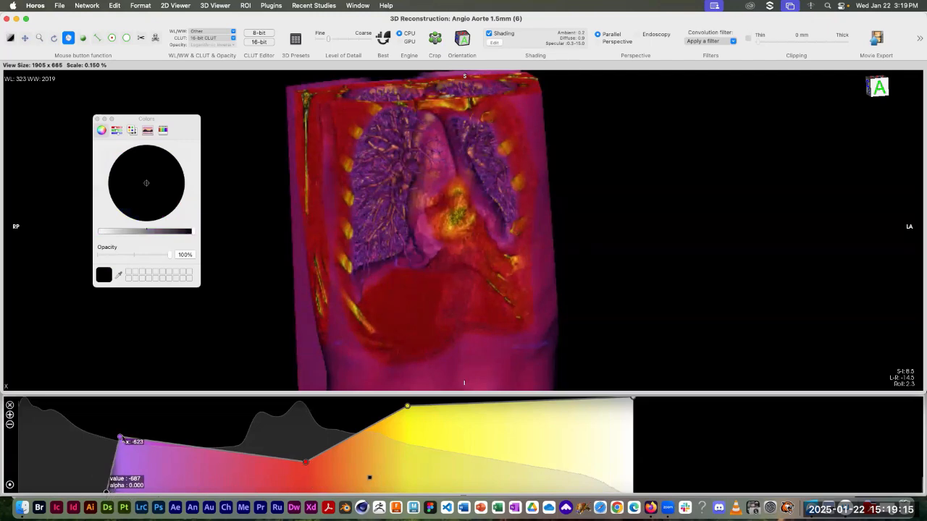
{"action": "left_click_drag", "start_coordinate": [120, 437], "coordinate": [129, 422]}
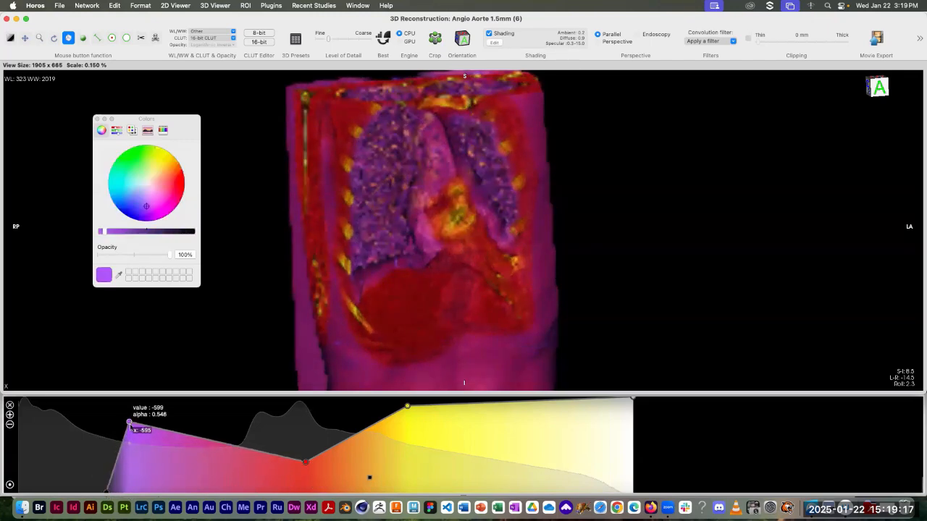
{"action": "left_click_drag", "start_coordinate": [305, 462], "coordinate": [241, 466]}
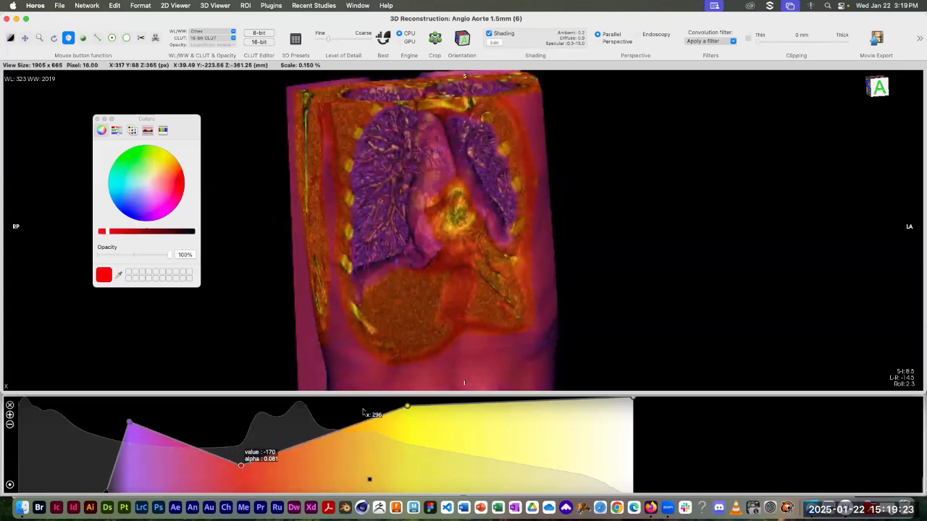
{"action": "left_click_drag", "start_coordinate": [129, 423], "coordinate": [134, 408]}
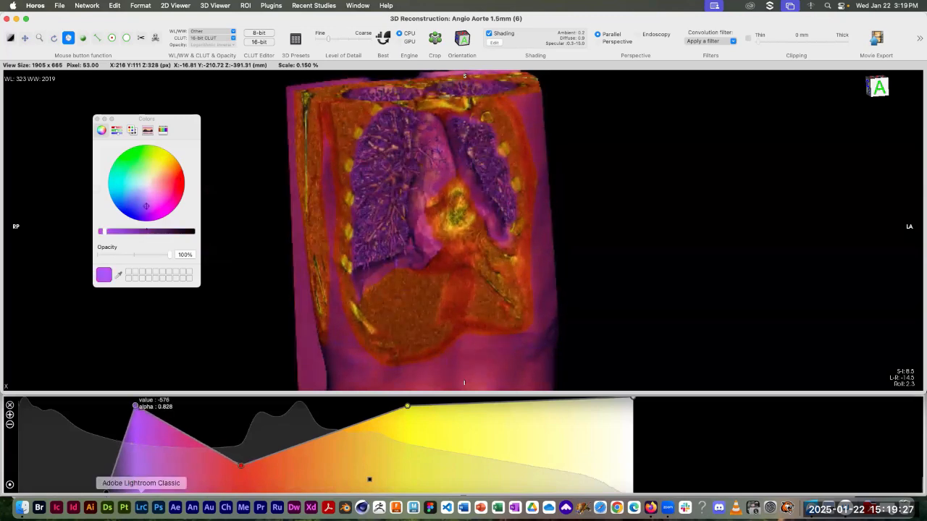
{"action": "left_click_drag", "start_coordinate": [104, 493], "coordinate": [99, 492]}
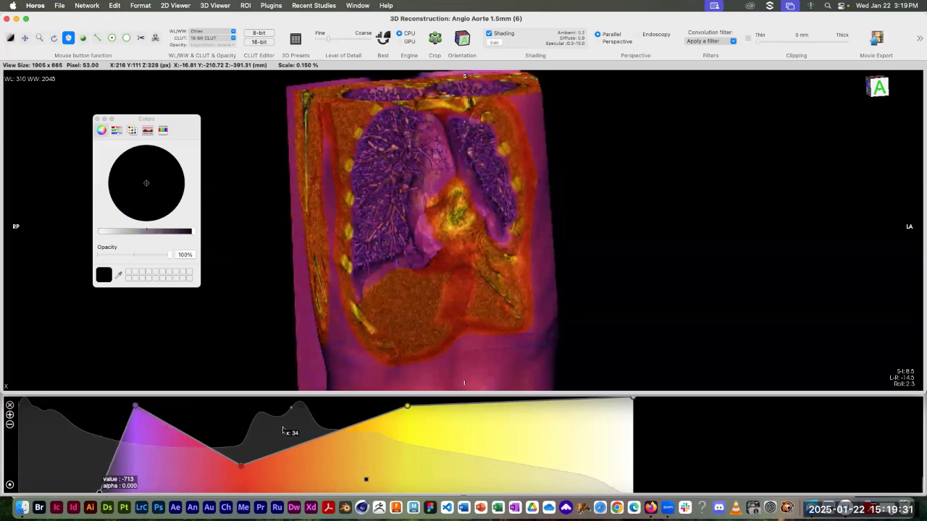
- Move the curve's red point to about value -227, alpha 0.084, and its yellow point to 309, alpha 0.311
{"action": "left_click_drag", "start_coordinate": [408, 408], "coordinate": [386, 399]}
{"action": "left_click_drag", "start_coordinate": [241, 466], "coordinate": [226, 465]}
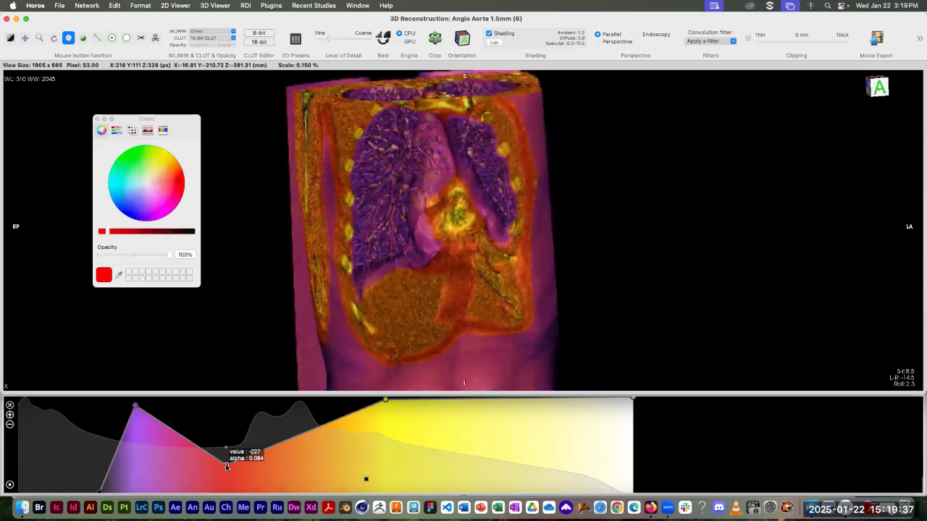
{"action": "left_click_drag", "start_coordinate": [385, 400], "coordinate": [362, 448]}
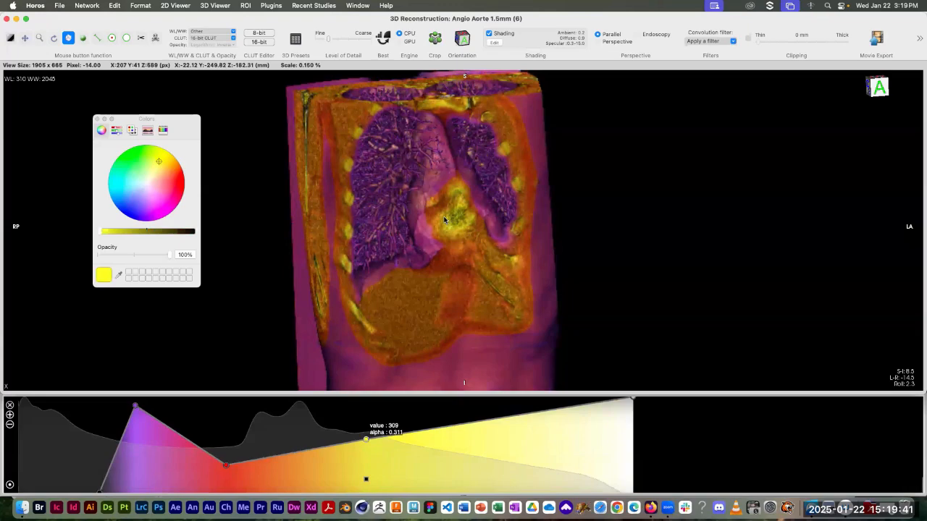
- Move the curve's red point to about value -388, alpha 0.049, and its yellow point to 286, alpha 0.149, then close the CLUT editor
{"action": "left_click", "coordinate": [98, 120]}
{"action": "left_click_drag", "start_coordinate": [517, 247], "coordinate": [381, 178]}
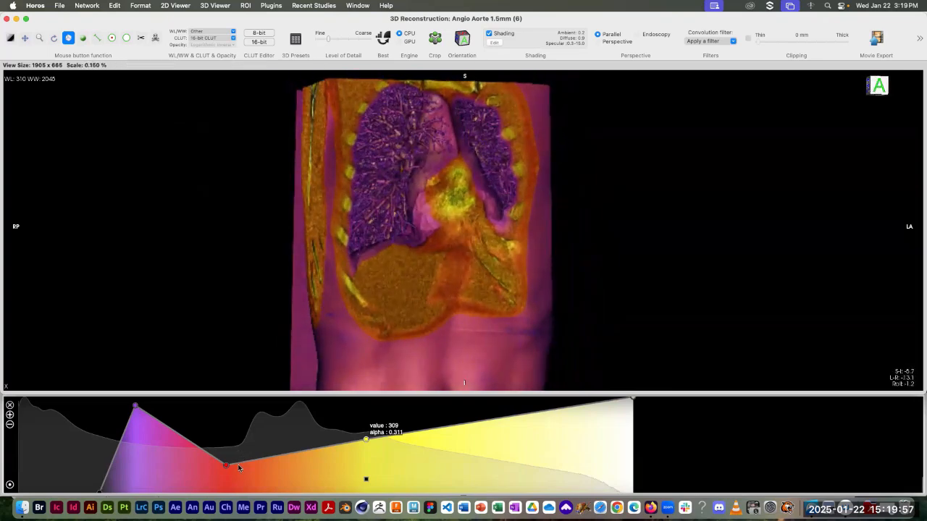
{"action": "left_click_drag", "start_coordinate": [225, 468], "coordinate": [184, 471]}
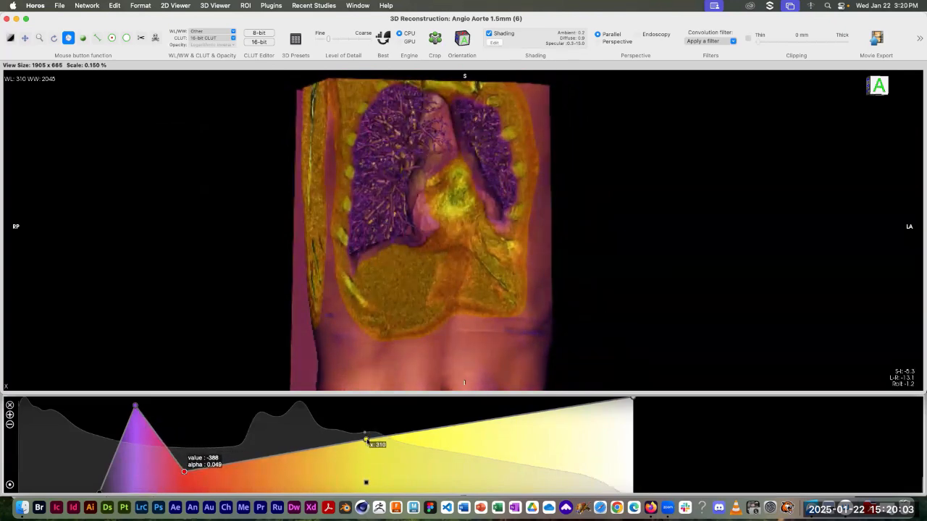
{"action": "left_click_drag", "start_coordinate": [366, 440], "coordinate": [360, 455]}
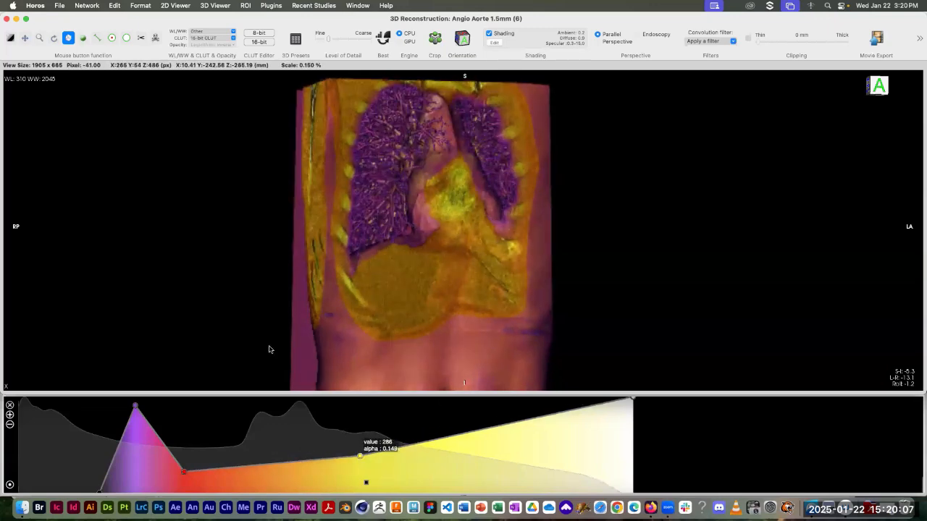
{"action": "left_click_drag", "start_coordinate": [384, 213], "coordinate": [535, 245]}
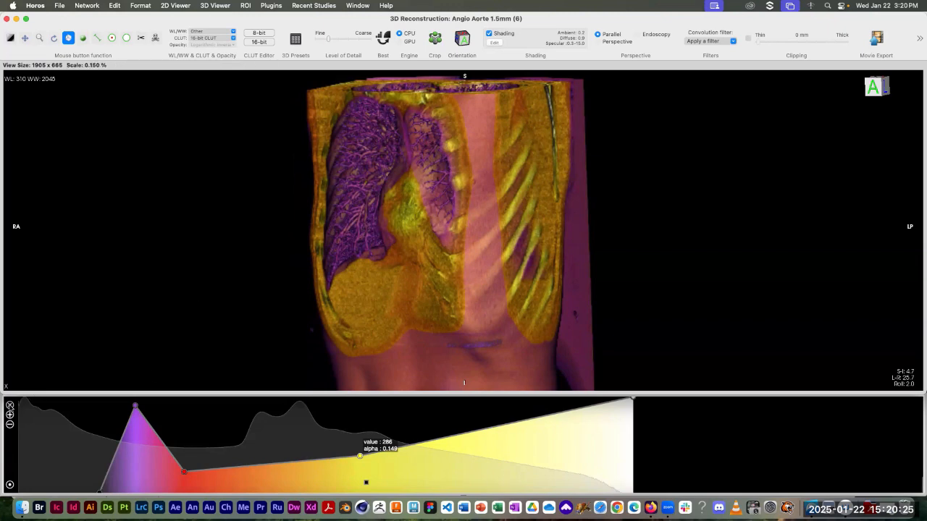
{"action": "left_click", "coordinate": [9, 406]}
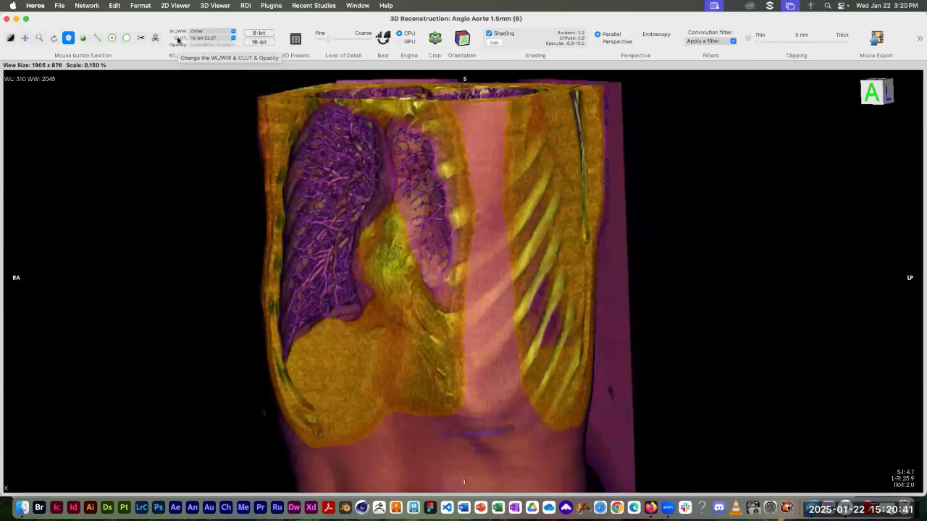
- Try the HotGreen and PET colour tables on the volume
{"action": "left_click", "coordinate": [233, 38]}
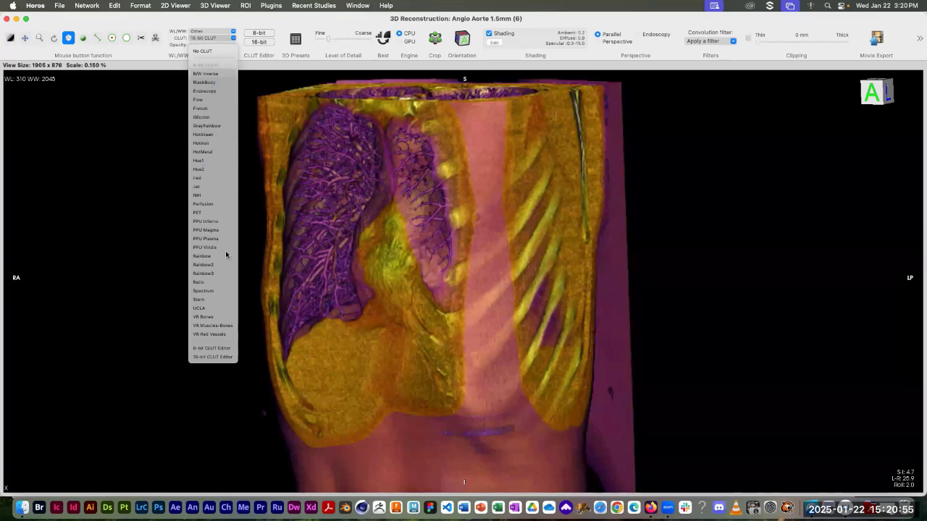
{"action": "left_click", "coordinate": [214, 136]}
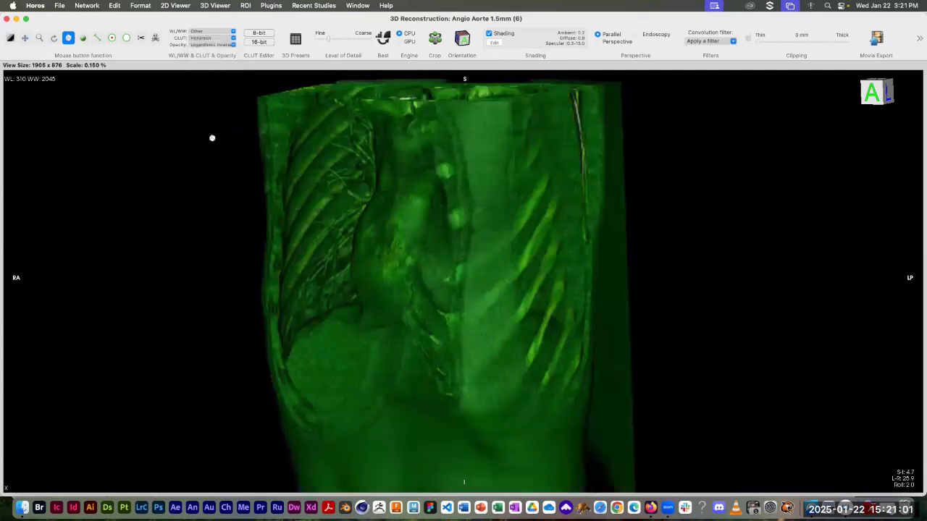
{"action": "left_click", "coordinate": [234, 39]}
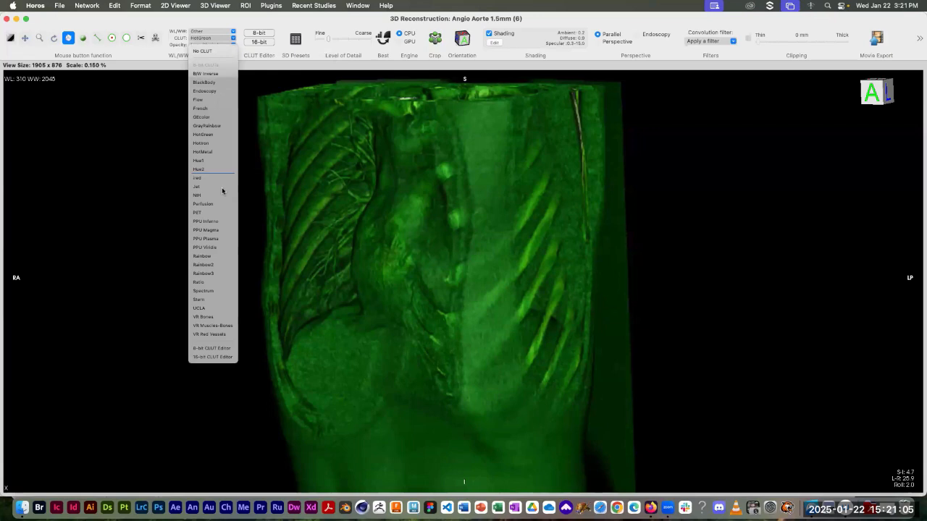
{"action": "left_click", "coordinate": [205, 215]}
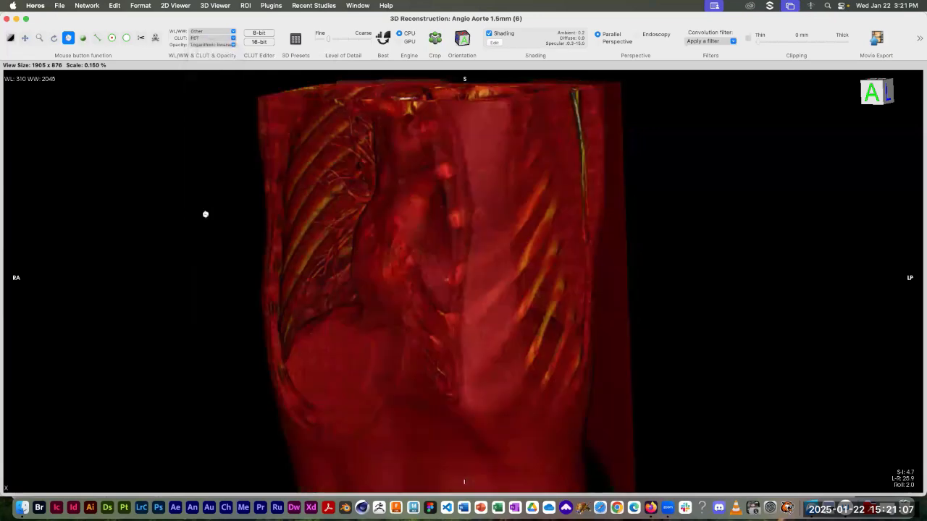
- Apply the VR Muscles-Bones colour table and adjust the windowing to about WL 586, WW 2885
{"action": "left_click", "coordinate": [234, 38]}
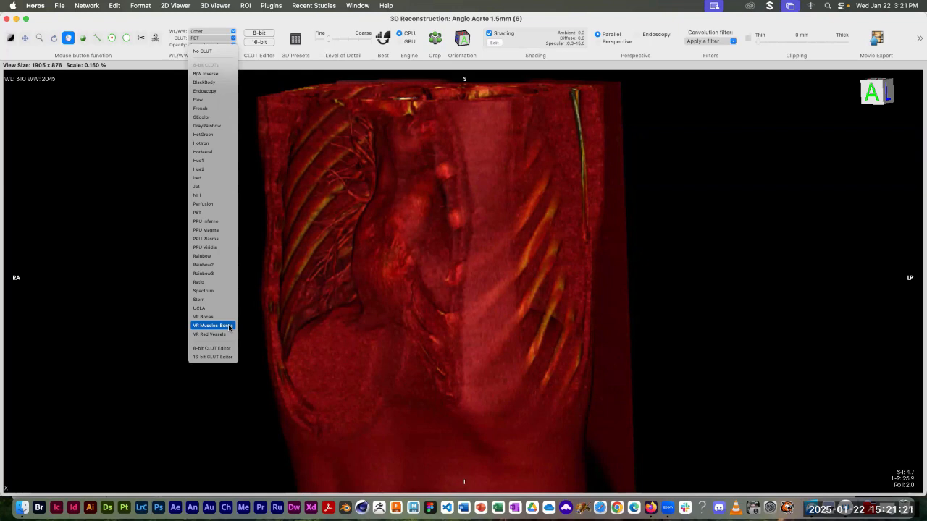
{"action": "left_click", "coordinate": [229, 327]}
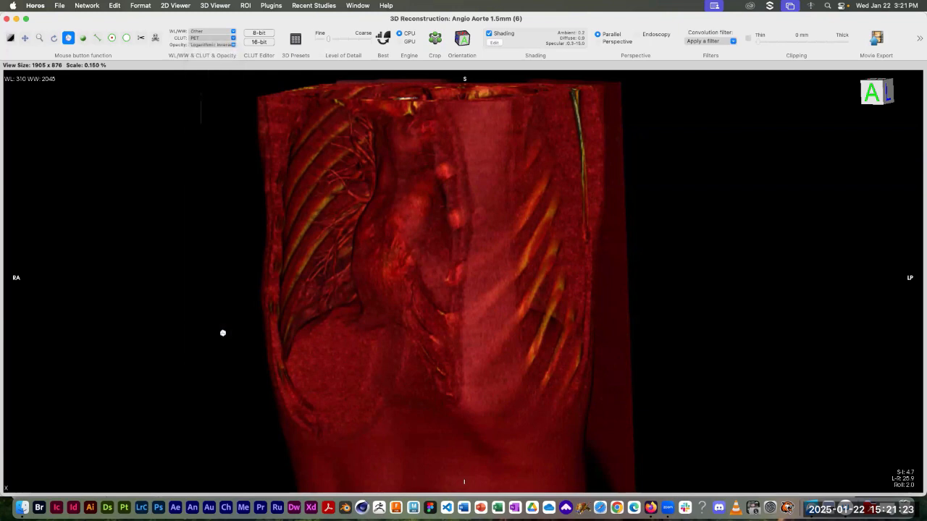
{"action": "left_click", "coordinate": [12, 39]}
{"action": "left_click_drag", "start_coordinate": [399, 310], "coordinate": [380, 239]}
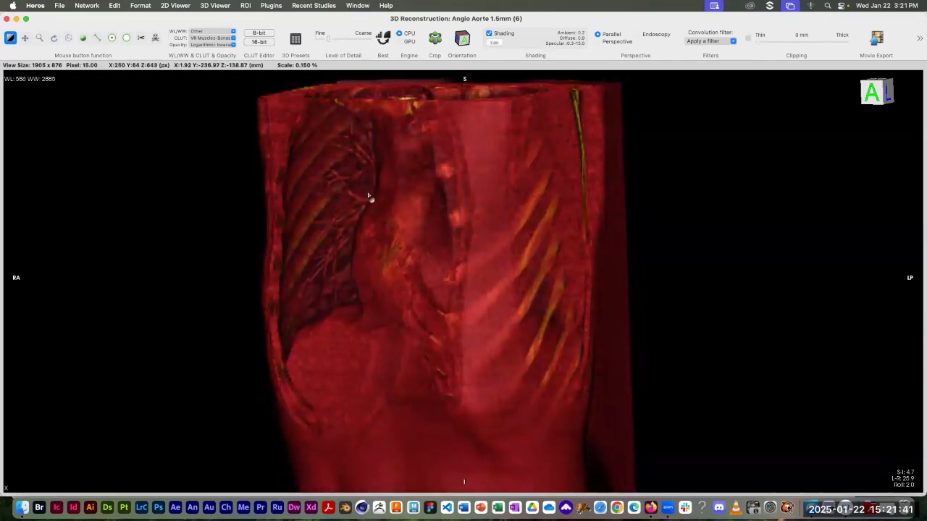
- Try narrower, wider and shifted windows of the default 16-bit CLUT curve interactively on the volume
{"action": "left_click", "coordinate": [259, 42]}
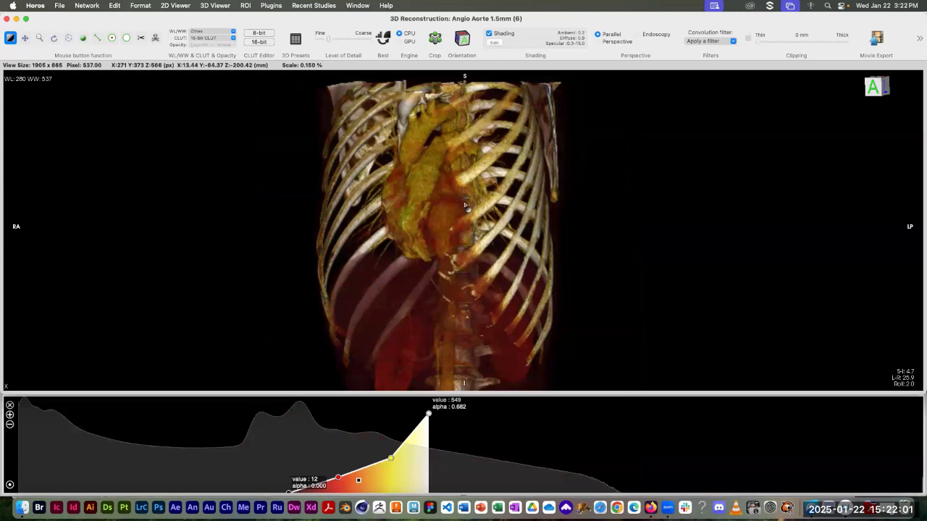
{"action": "left_click_drag", "start_coordinate": [465, 207], "coordinate": [438, 213]}
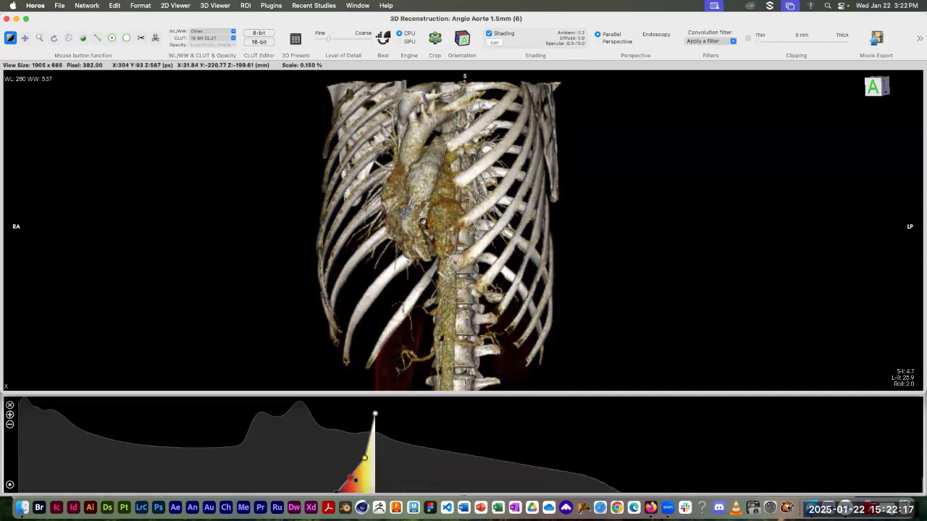
{"action": "left_click", "coordinate": [425, 221]}
{"action": "left_click_drag", "start_coordinate": [425, 219], "coordinate": [520, 220]}
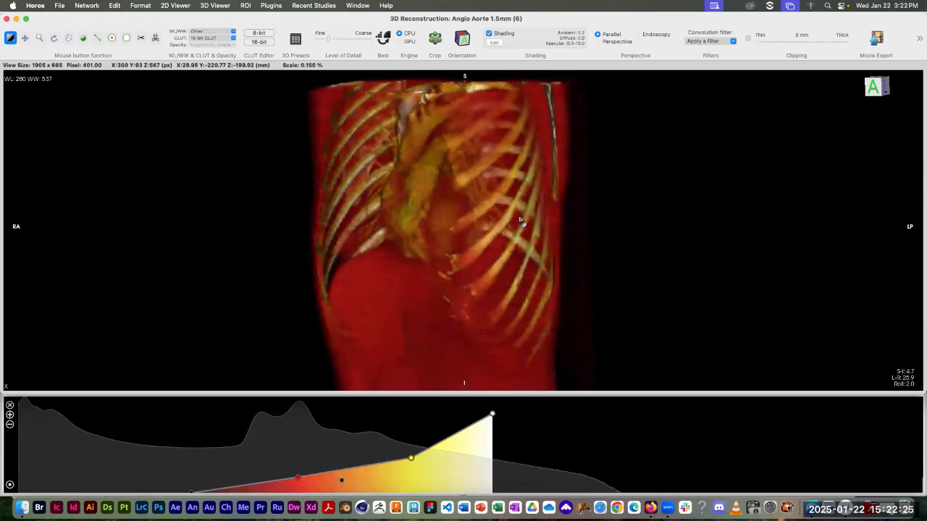
{"action": "left_click_drag", "start_coordinate": [520, 220], "coordinate": [537, 229]}
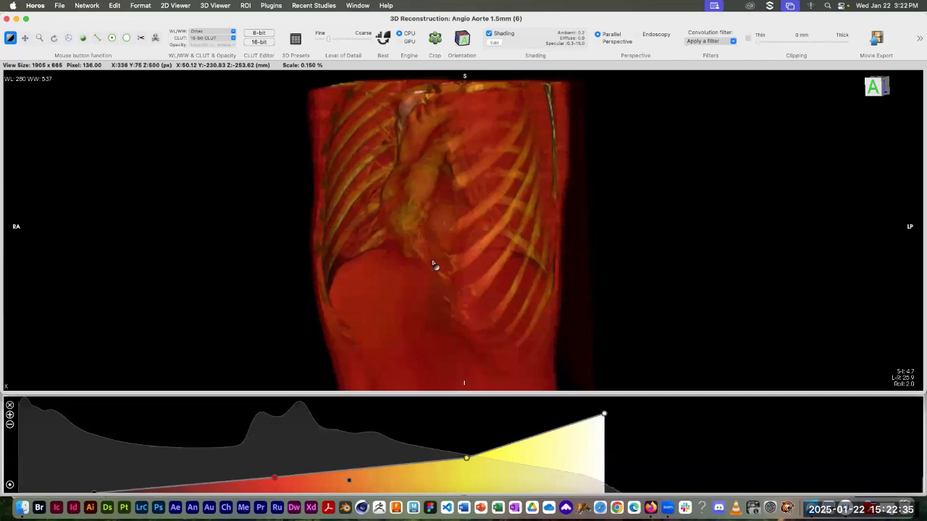
{"action": "left_click_drag", "start_coordinate": [433, 265], "coordinate": [434, 221]}
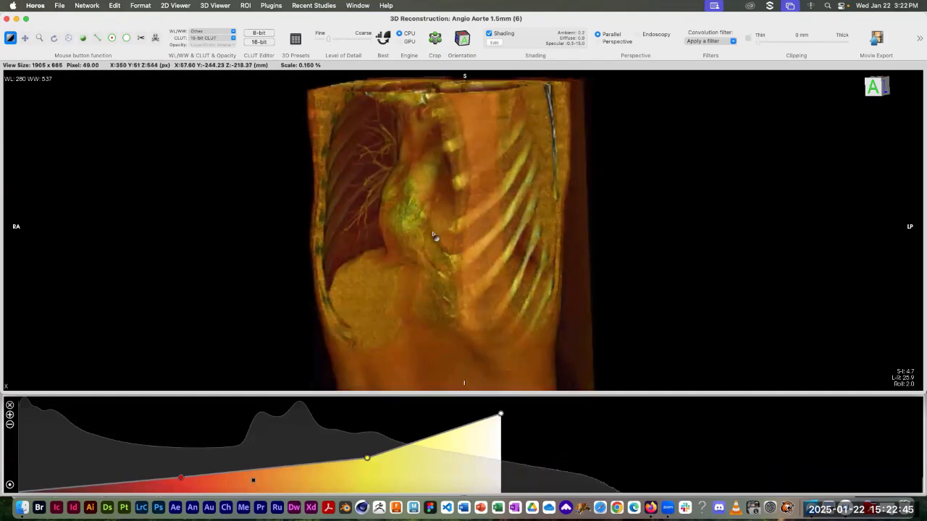
{"action": "left_click_drag", "start_coordinate": [433, 235], "coordinate": [440, 192]}
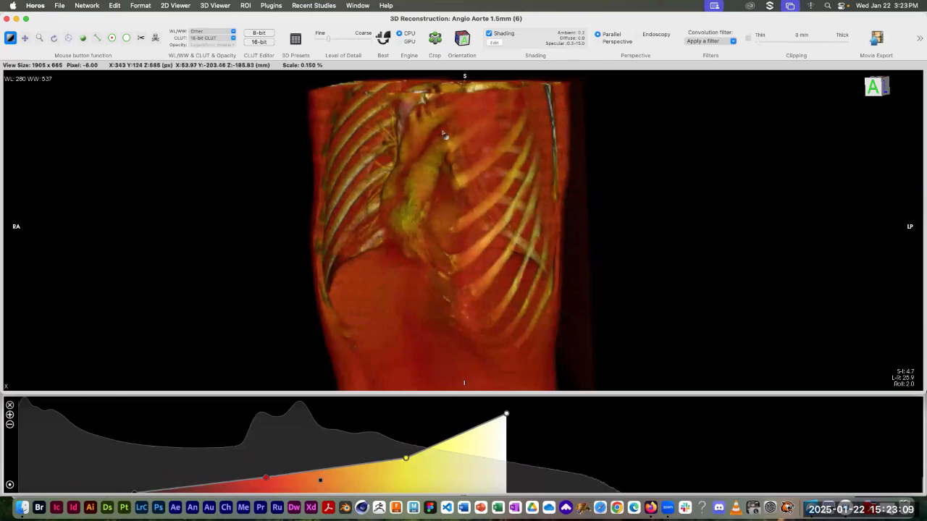
{"action": "left_click", "coordinate": [9, 406]}
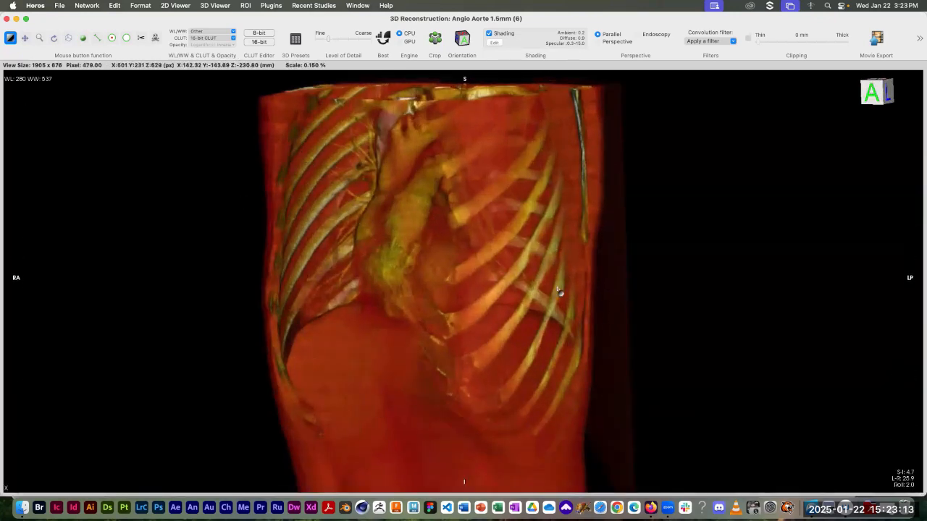
- Try adjusting the windowing of the 16-bit CLUT rendering with its editor closed, including the Default WL & WW preset
{"action": "left_click_drag", "start_coordinate": [432, 290], "coordinate": [642, 284]}
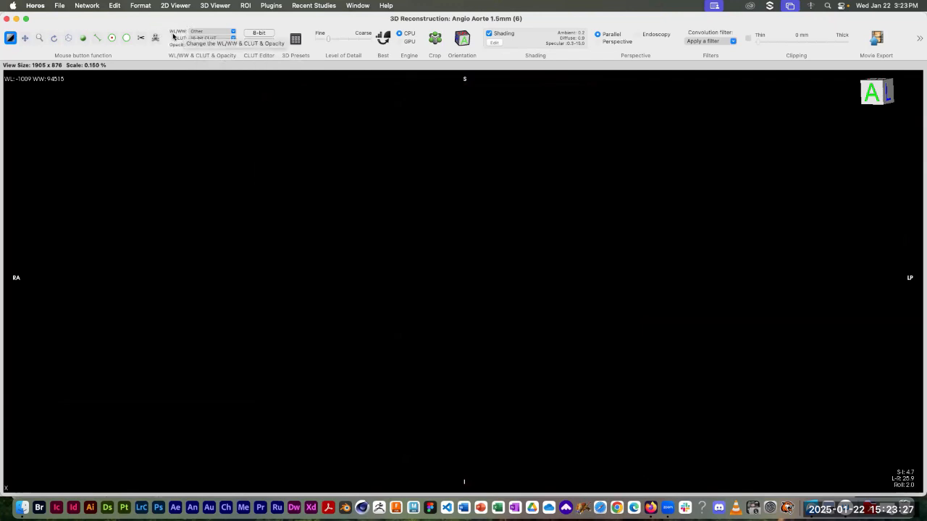
{"action": "left_click", "coordinate": [233, 32]}
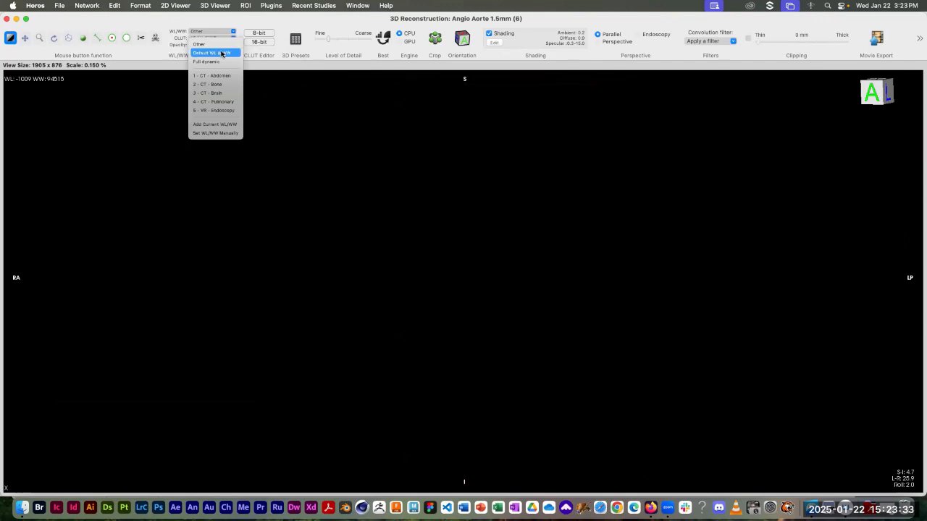
{"action": "left_click", "coordinate": [223, 53]}
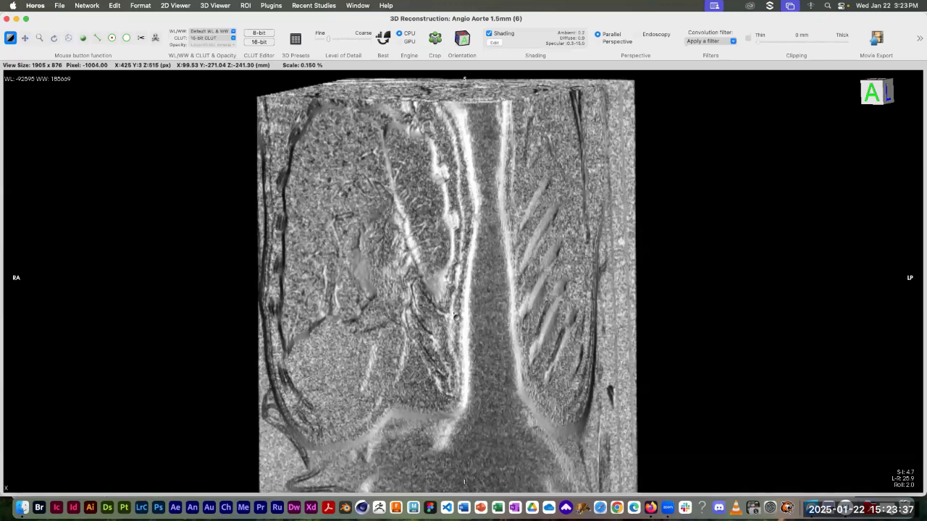
{"action": "mouse_move", "coordinate": [455, 317]}
{"action": "left_mouse_down"}
{"action": "mouse_move", "coordinate": [459, 323]}
{"action": "mouse_move", "coordinate": [453, 296]}
{"action": "mouse_move", "coordinate": [449, 356]}
{"action": "mouse_move", "coordinate": [469, 320]}
{"action": "left_mouse_up"}
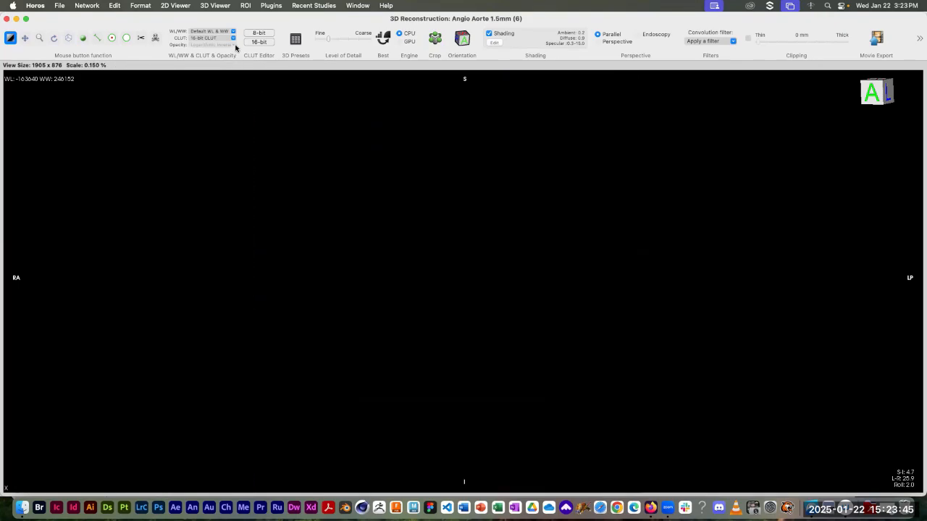
- Apply the VR Muscles-Bones colour table and the CT - Abdomen window preset to the volume
{"action": "left_click", "coordinate": [232, 38]}
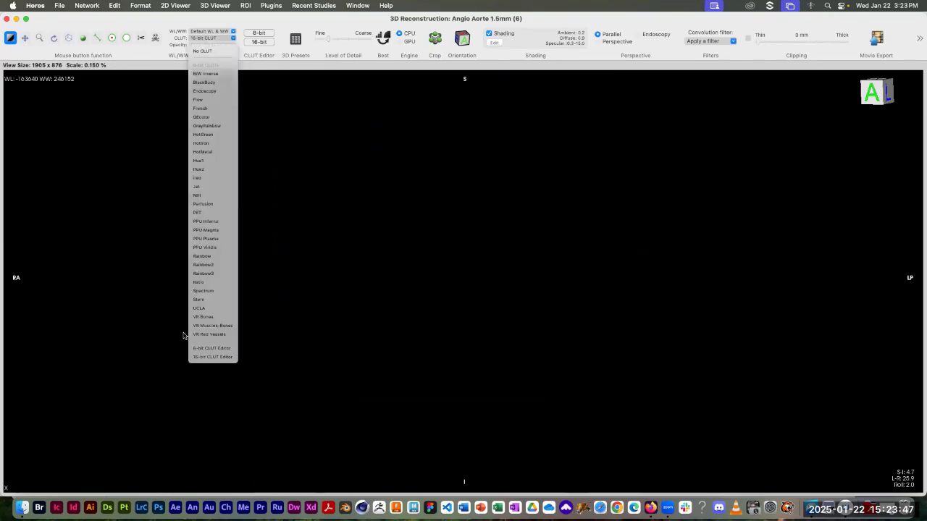
{"action": "left_click", "coordinate": [211, 326]}
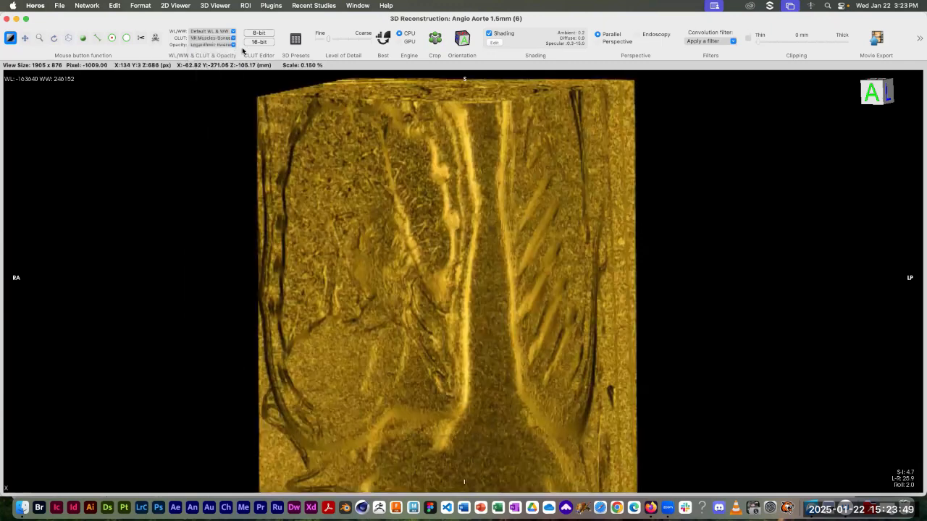
{"action": "left_click", "coordinate": [222, 30]}
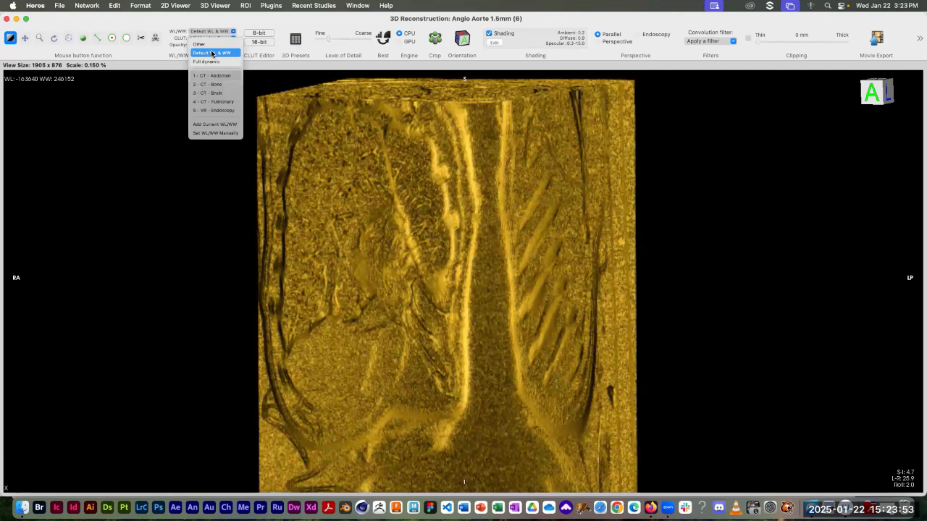
{"action": "left_click", "coordinate": [214, 76]}
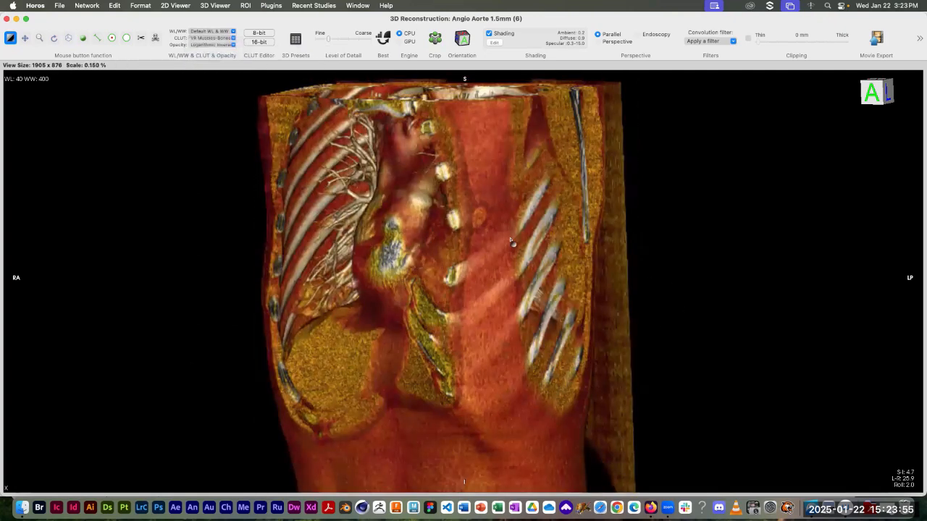
- Enable auto-rotation of objects after 3 min. in Volume Rendering/MIP viewers in the 3D preferences
{"action": "left_click", "coordinate": [68, 38]}
{"action": "left_click", "coordinate": [40, 9]}
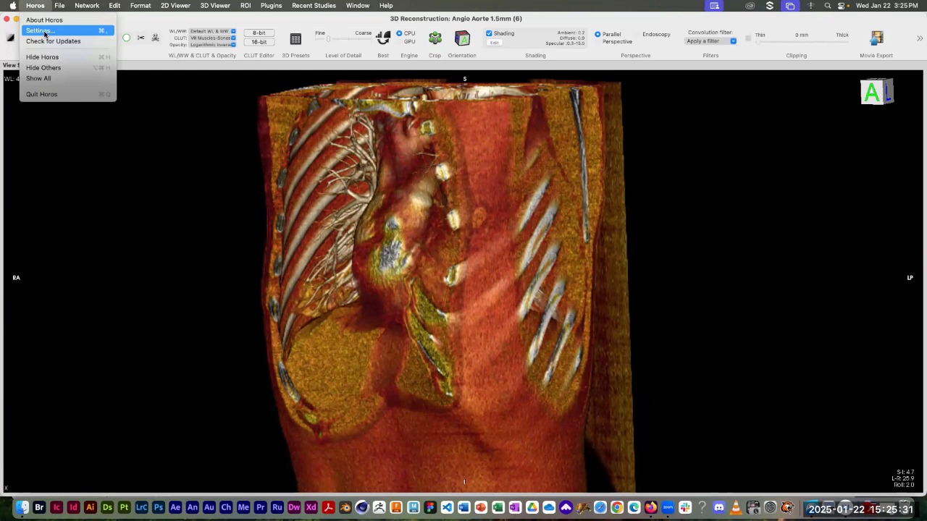
{"action": "left_click", "coordinate": [44, 32]}
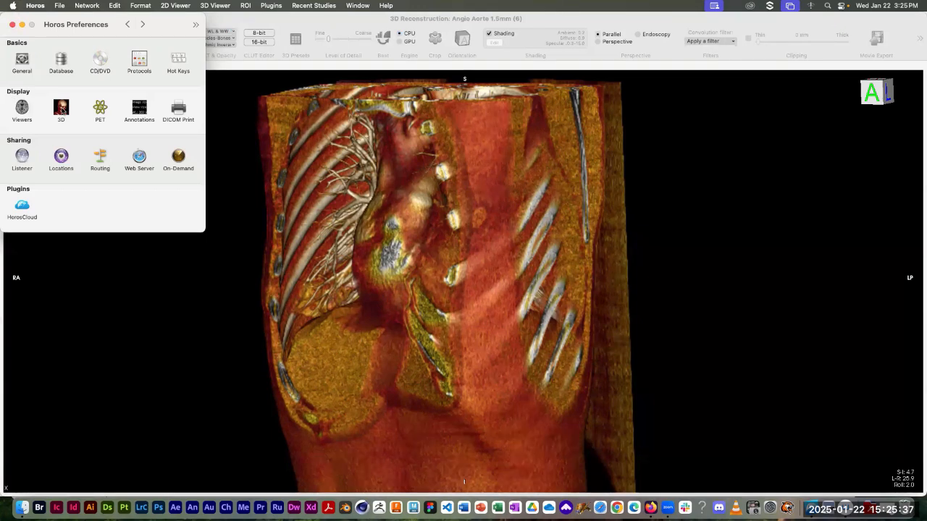
{"action": "left_click", "coordinate": [61, 108]}
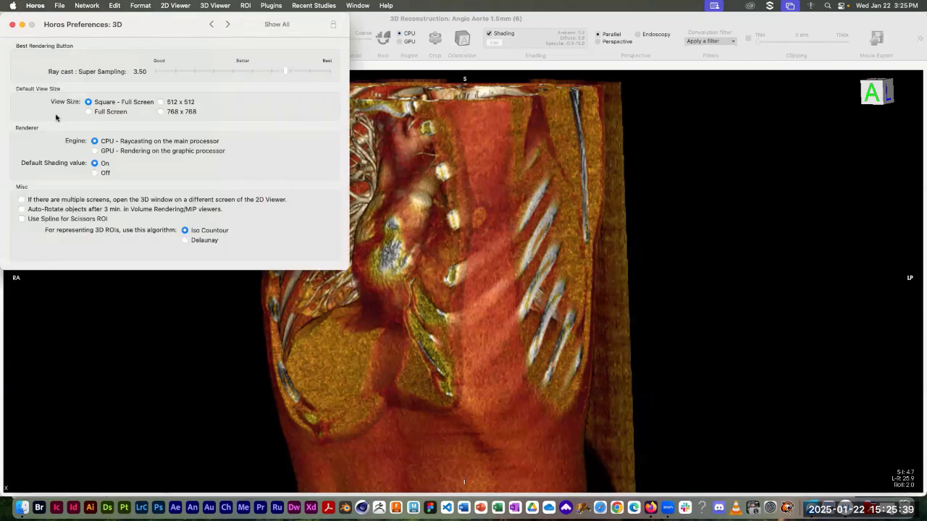
{"action": "left_click", "coordinate": [21, 209]}
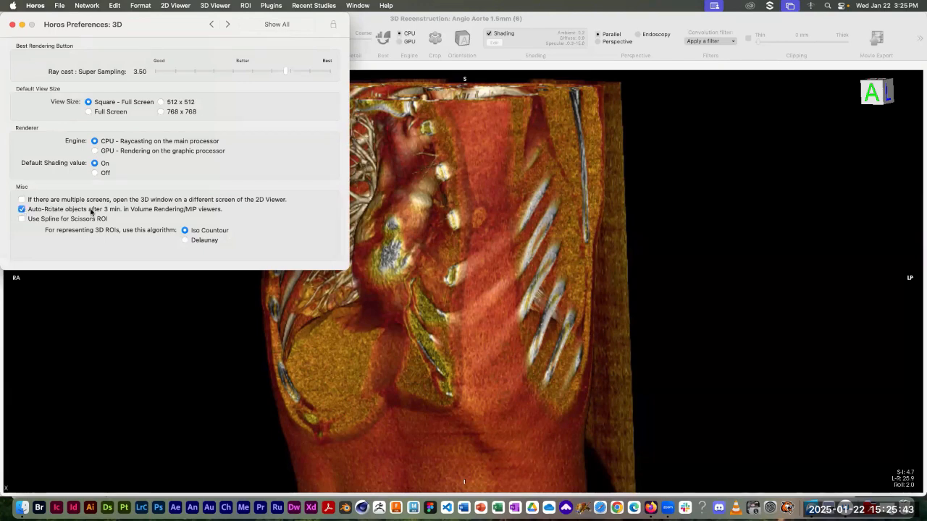